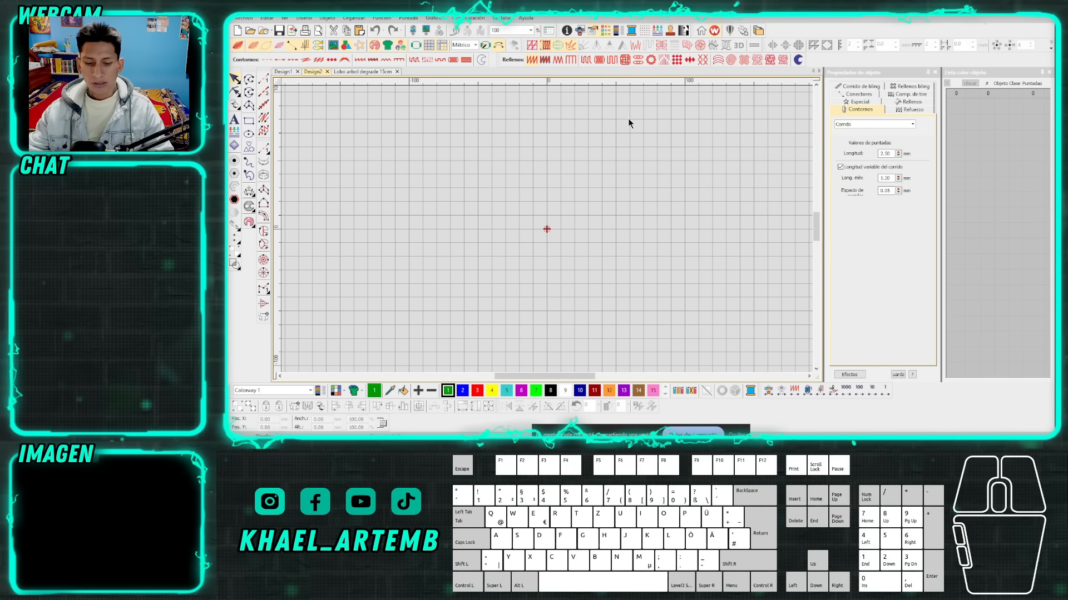
Digitize a Complex Fill (Relleno complejo) circle about 39 mm in diameter, overlapping the design origin, and leave it selected.
click(605, 182)
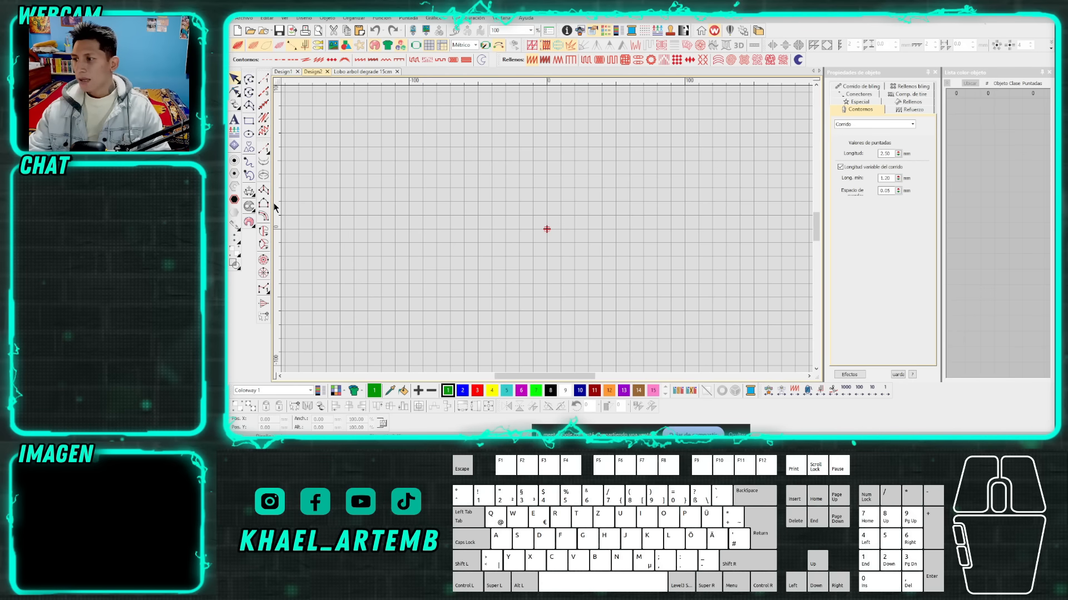
click(263, 230)
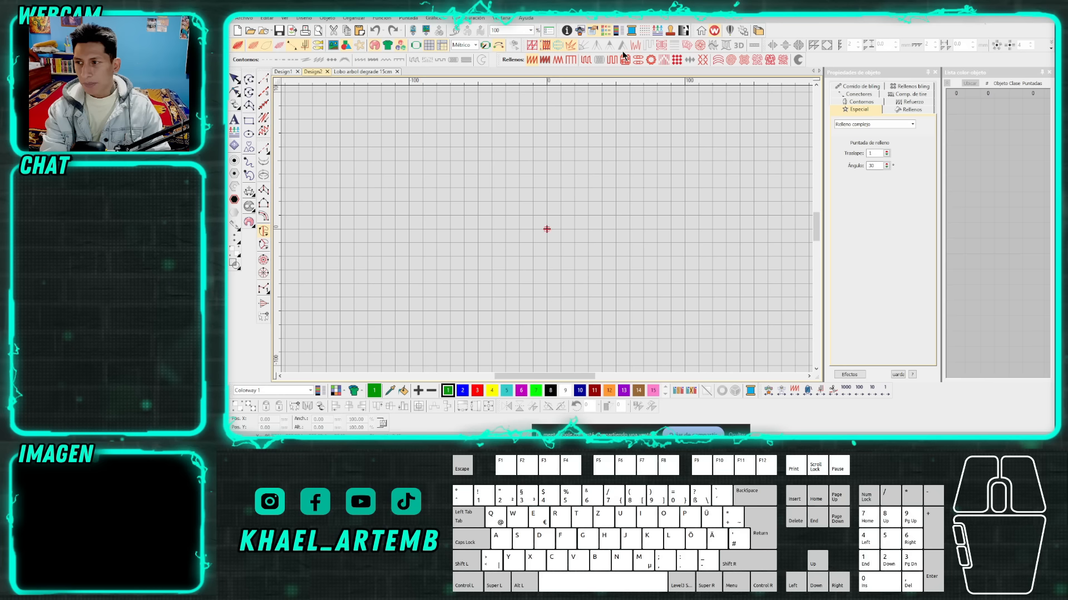
scroll(534, 226, up, 2)
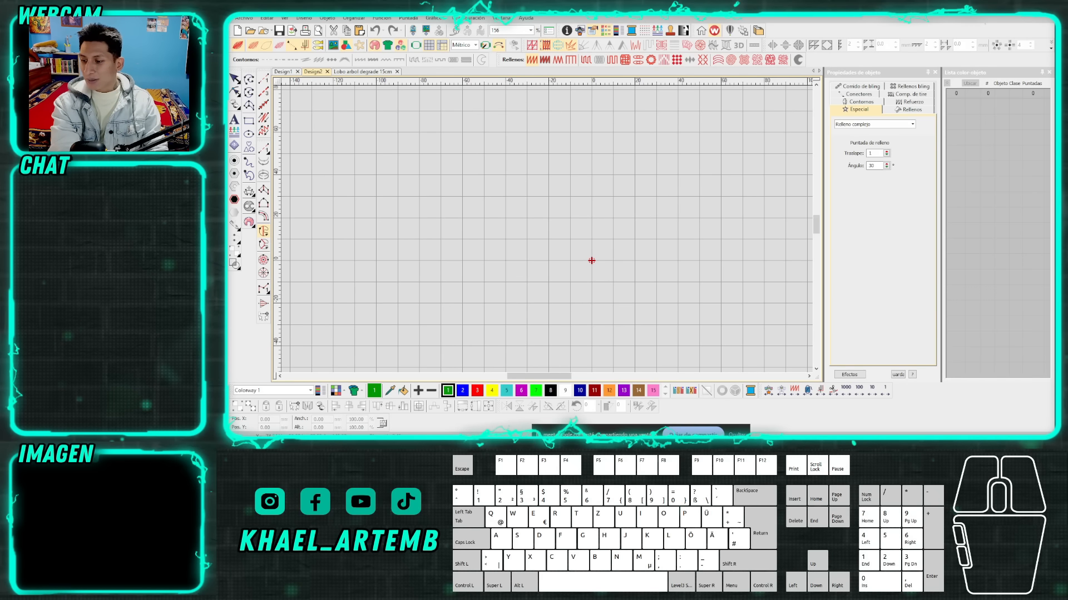
mouse_move(364, 441)
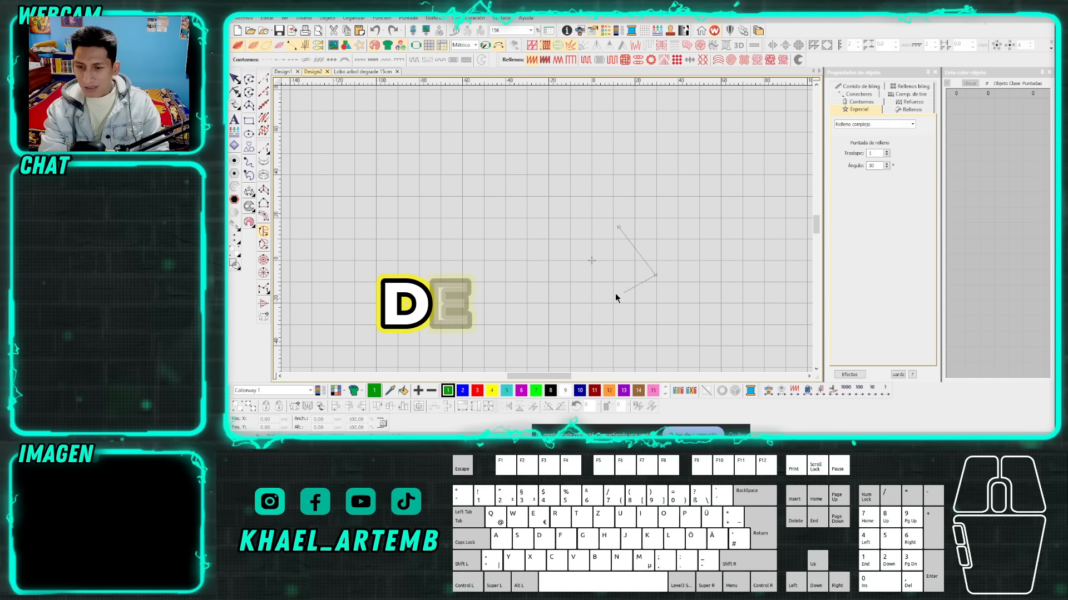
key(Return)
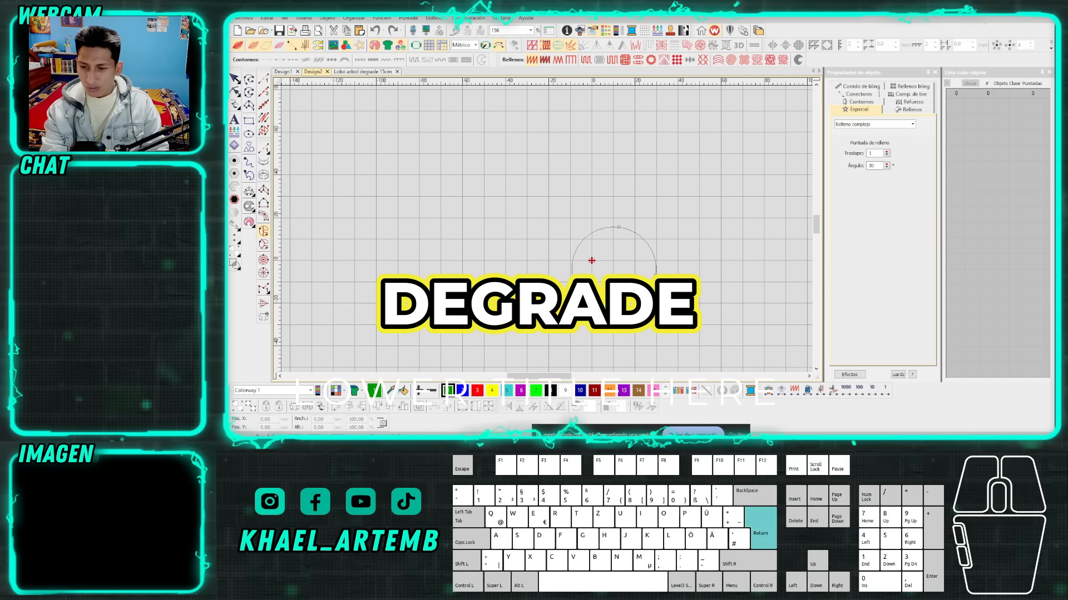
click(234, 79)
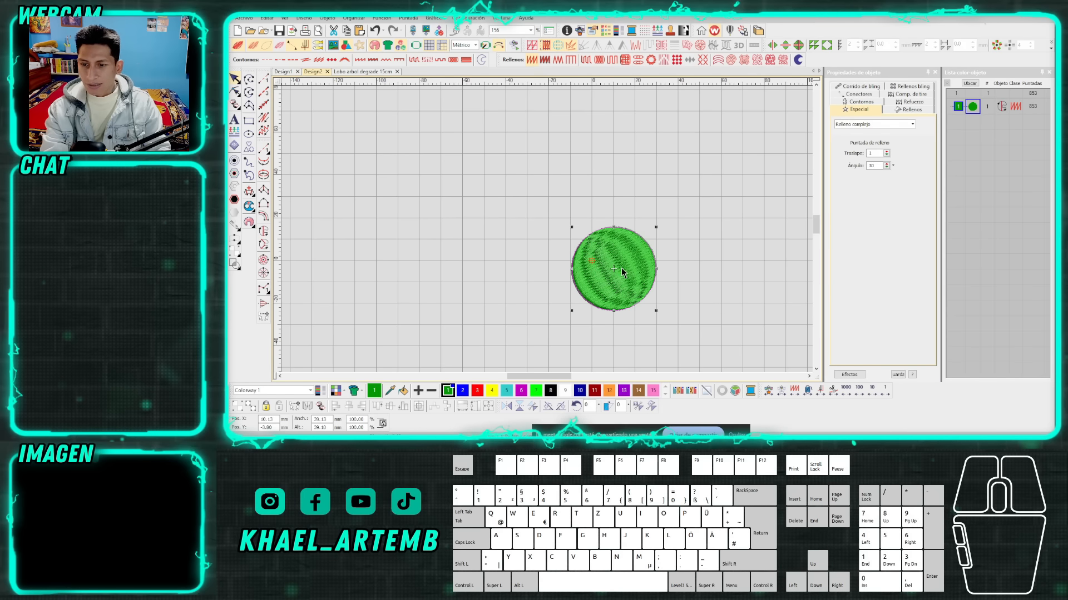
Try the Tatami fill on the circle and switch it back to the Plumetis fill.
scroll(621, 268, up, 1)
scroll(543, 229, up, 1)
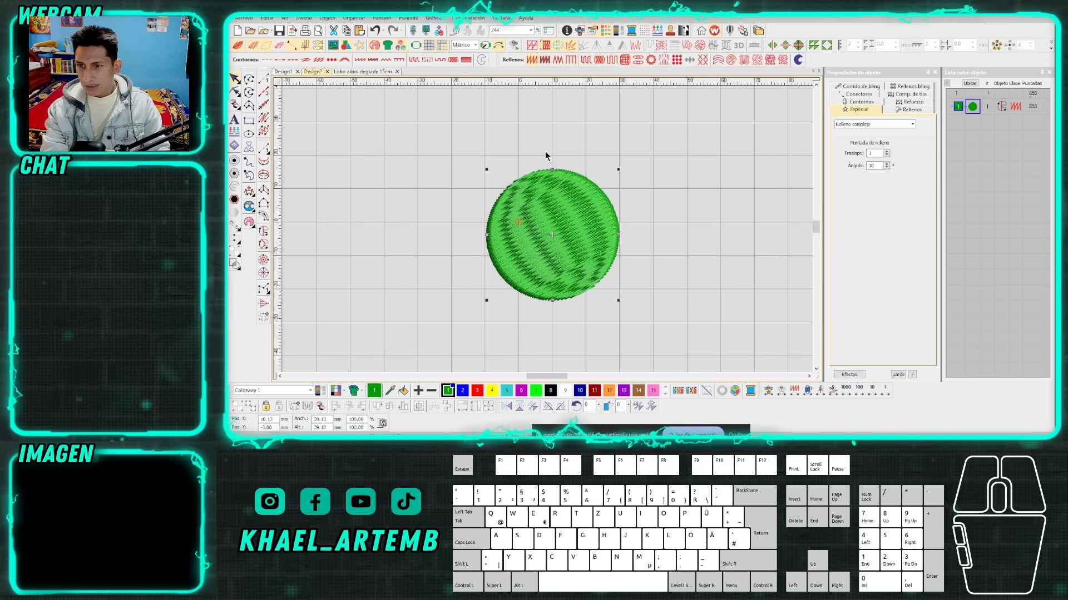
click(587, 63)
click(531, 63)
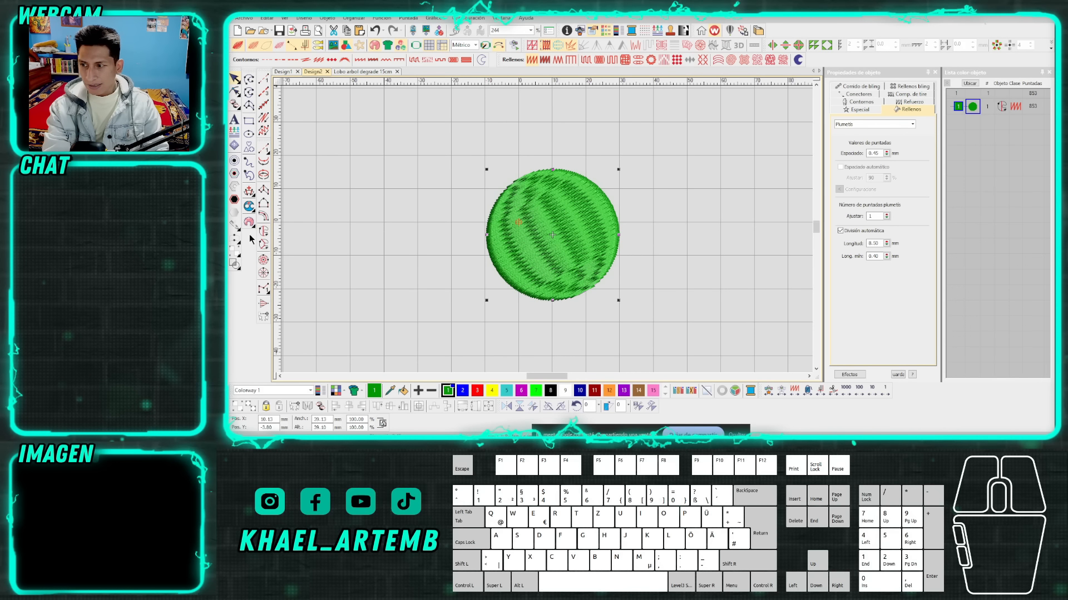
Start a two-sided column above the circle, digitizing its lower side as a wavy curve.
click(660, 215)
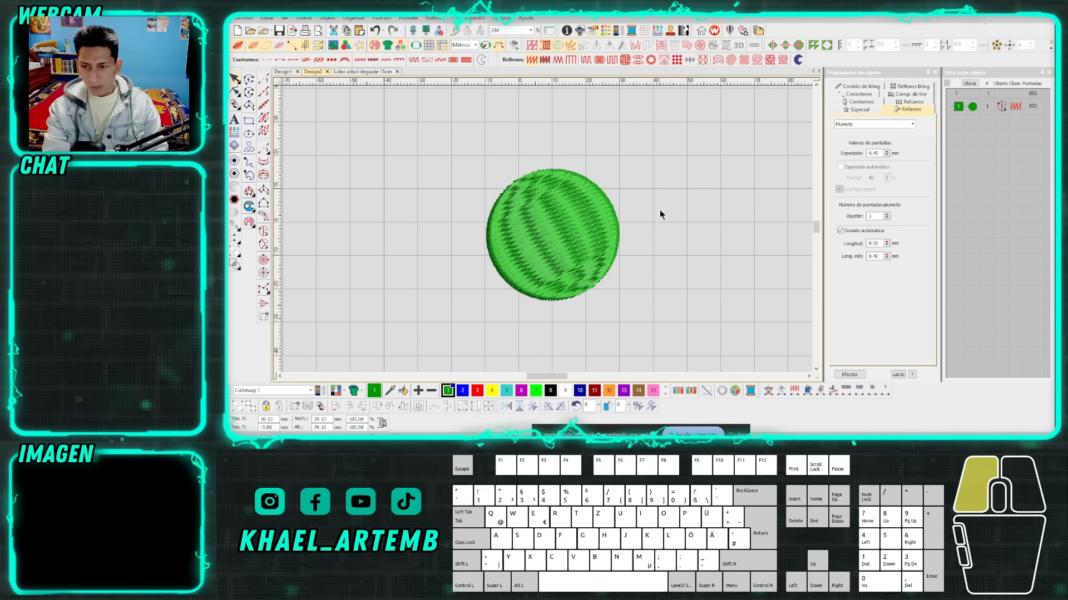
click(264, 204)
scroll(545, 192, up, 2)
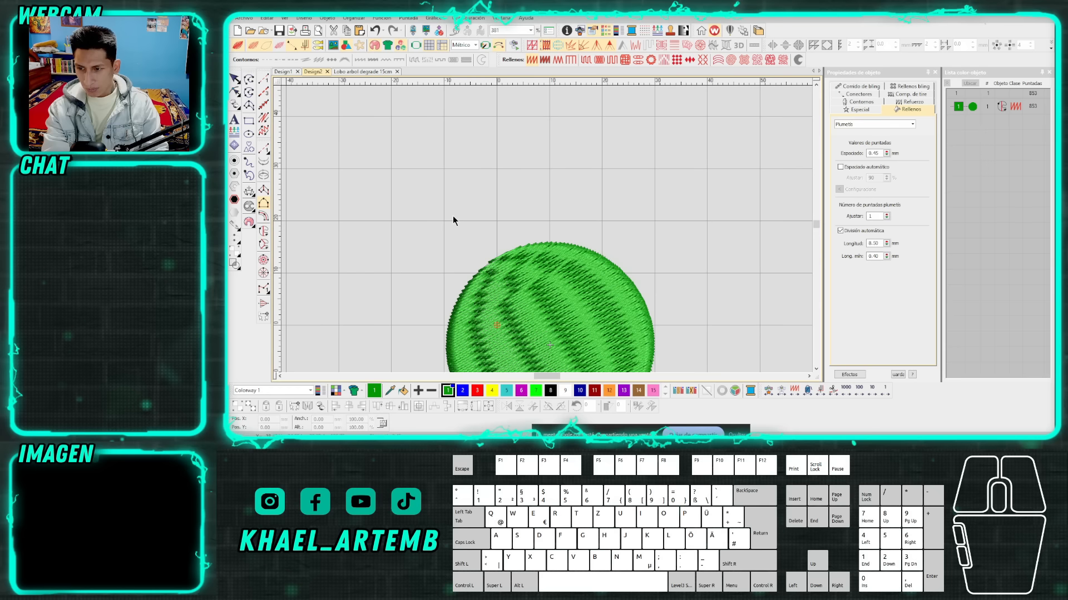
right_click(510, 213)
right_click(558, 210)
right_click(592, 229)
right_click(605, 231)
right_click(635, 215)
key(Return)
Digitize the column's upper side as a parallel wave, finishing a shape about 35 mm wide and 10 mm high.
right_click(452, 193)
right_click(477, 199)
right_click(515, 183)
right_click(562, 182)
right_click(588, 195)
right_click(613, 199)
right_click(635, 191)
key(Return)
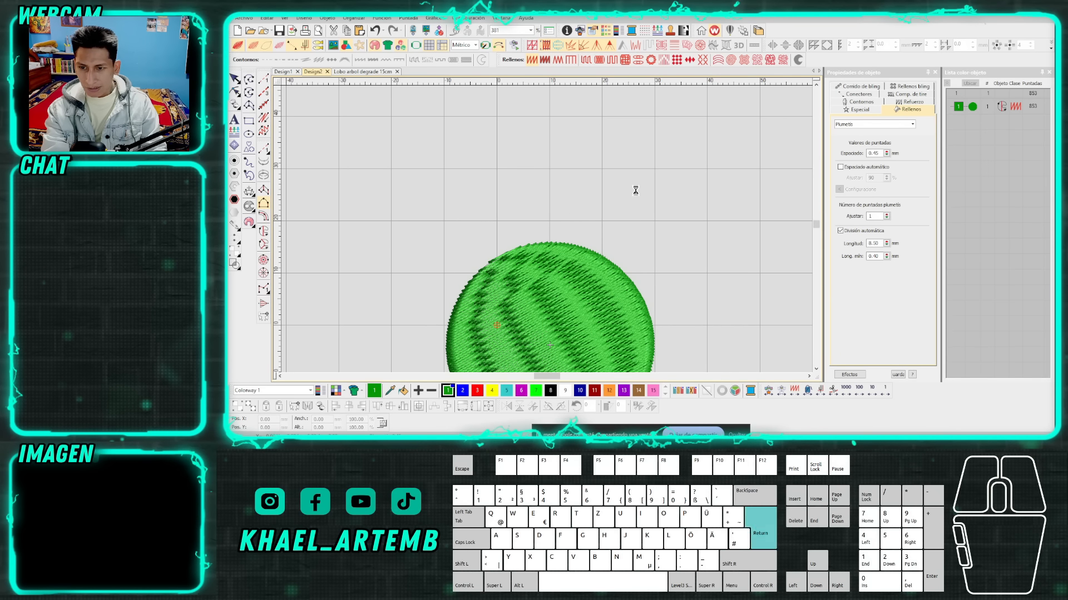
click(234, 79)
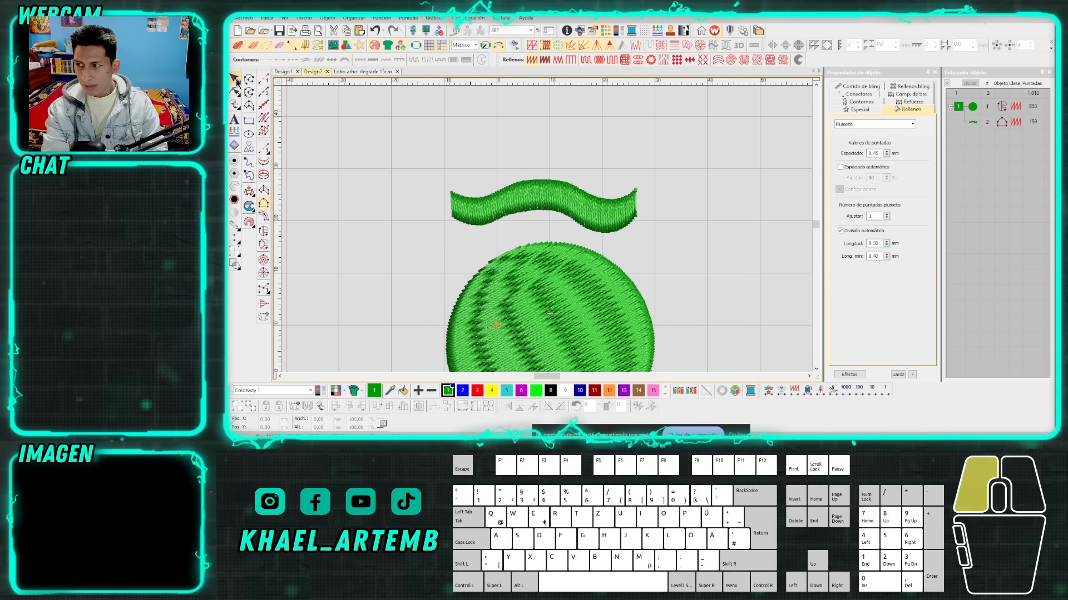
Apply accordion spacing (Espaciado acordeón) to the wavy column, check its stitch density at several magnifications, and deselect it.
click(675, 47)
scroll(532, 228, up, 2)
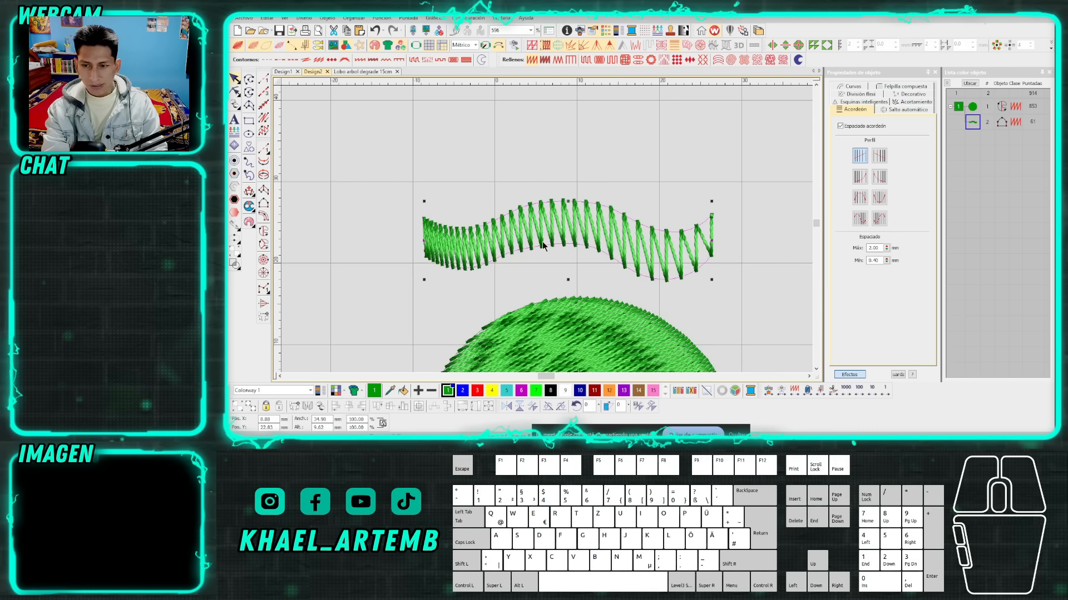
scroll(497, 238, down, 2)
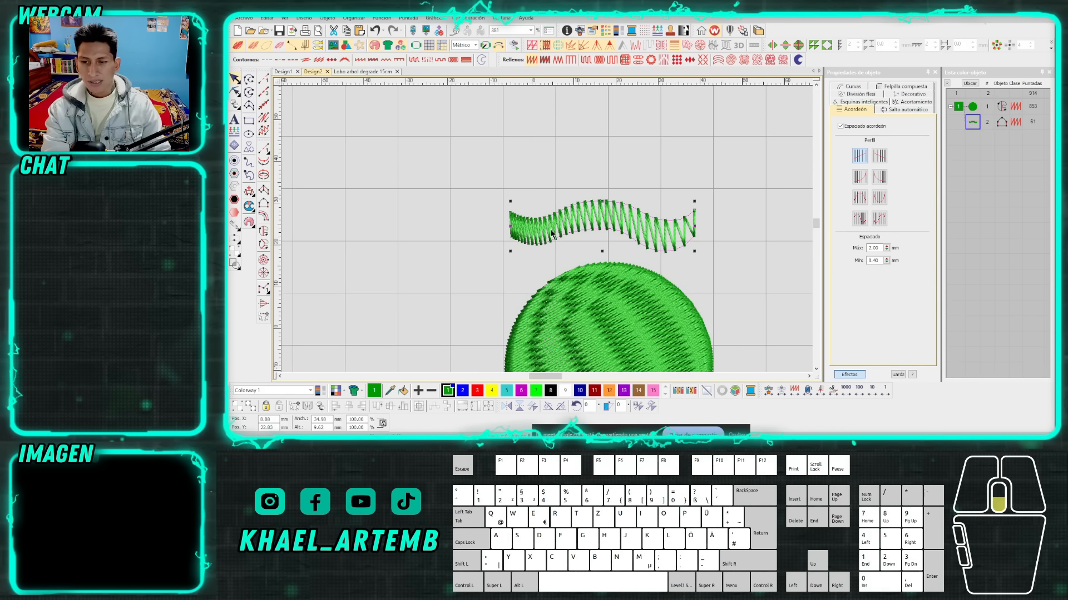
scroll(551, 234, down, 1)
scroll(551, 234, up, 2)
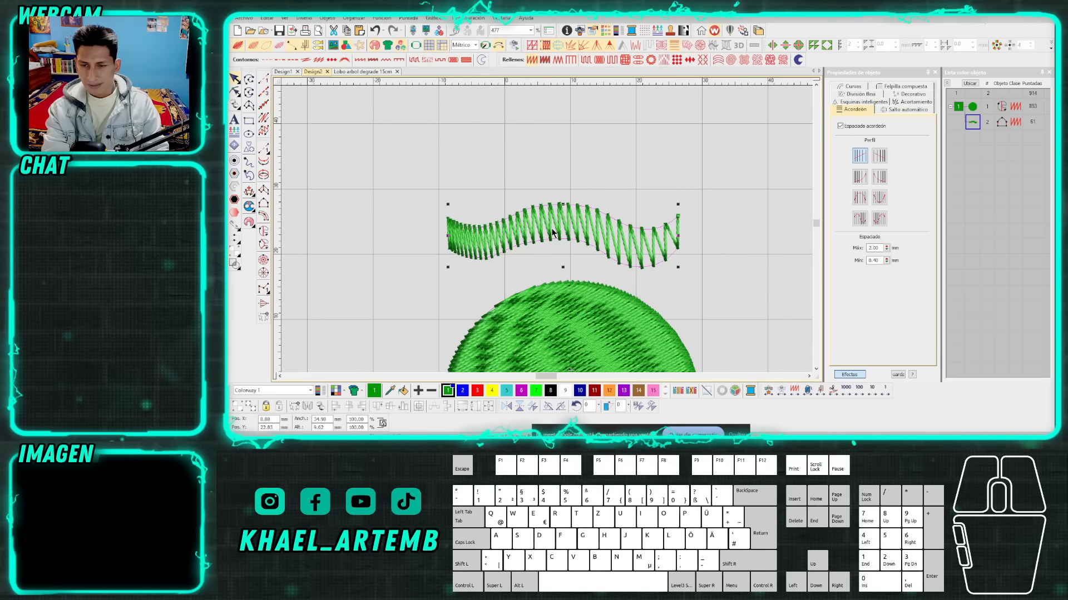
scroll(552, 234, down, 2)
scroll(546, 235, up, 1)
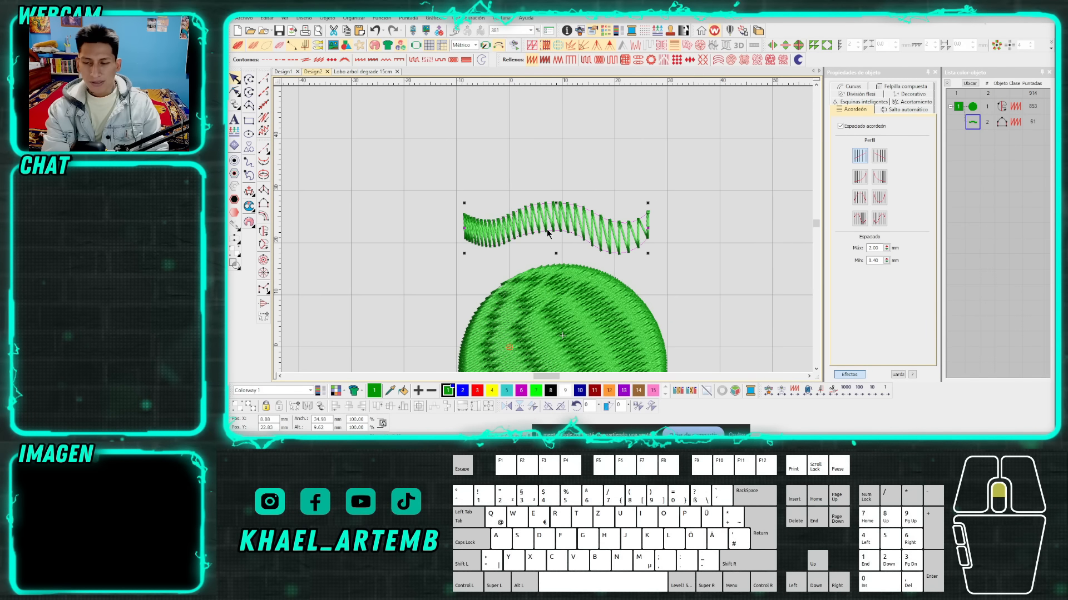
click(698, 267)
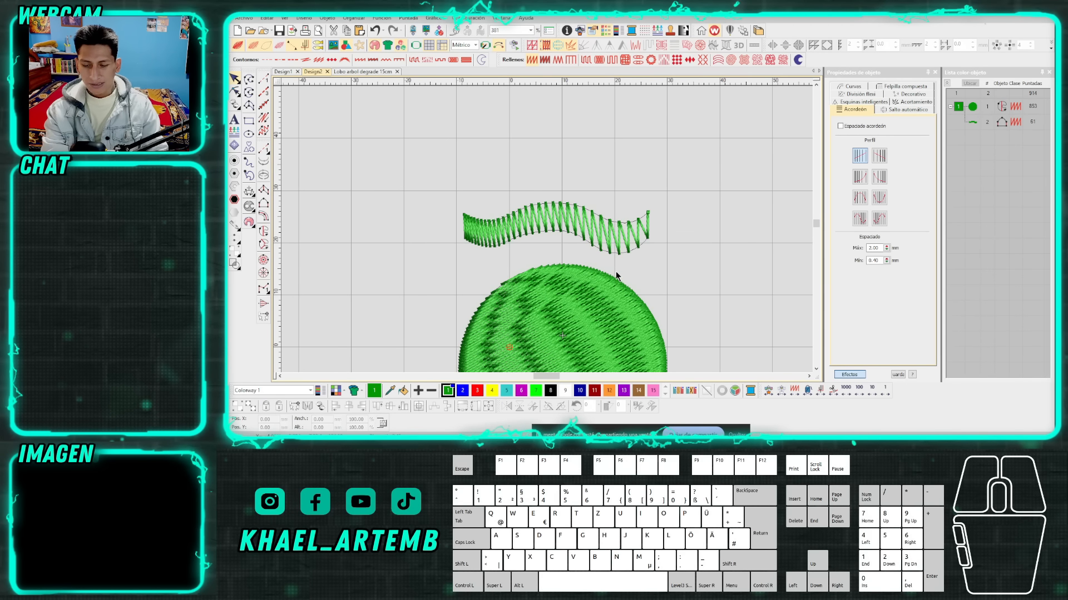
Change the circle's fill to Tatami and apply accordion spacing (Espaciado acordeón) to it.
scroll(546, 230, down, 1)
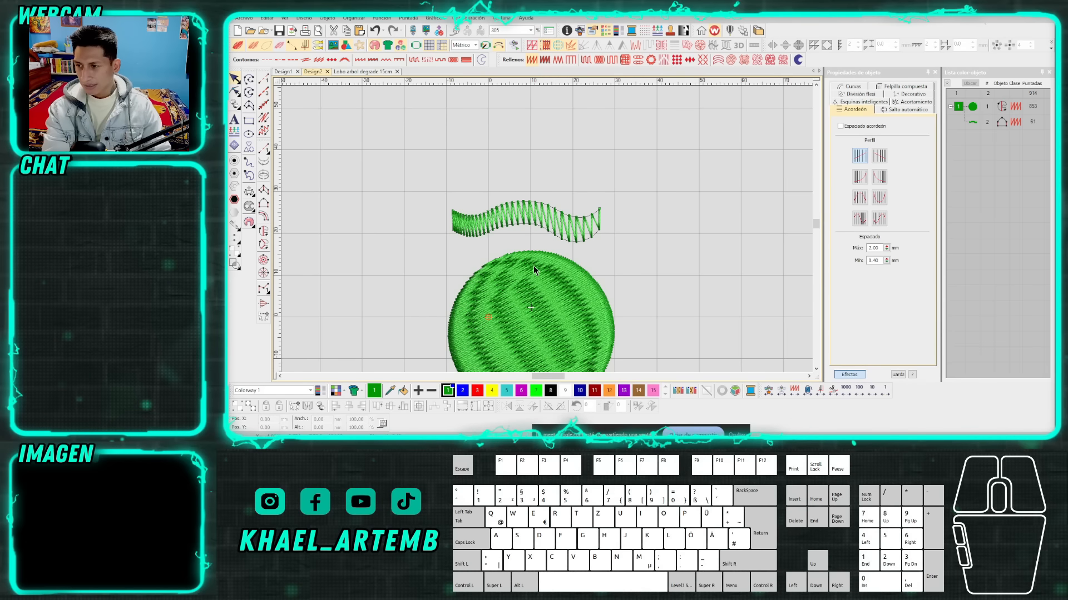
click(544, 285)
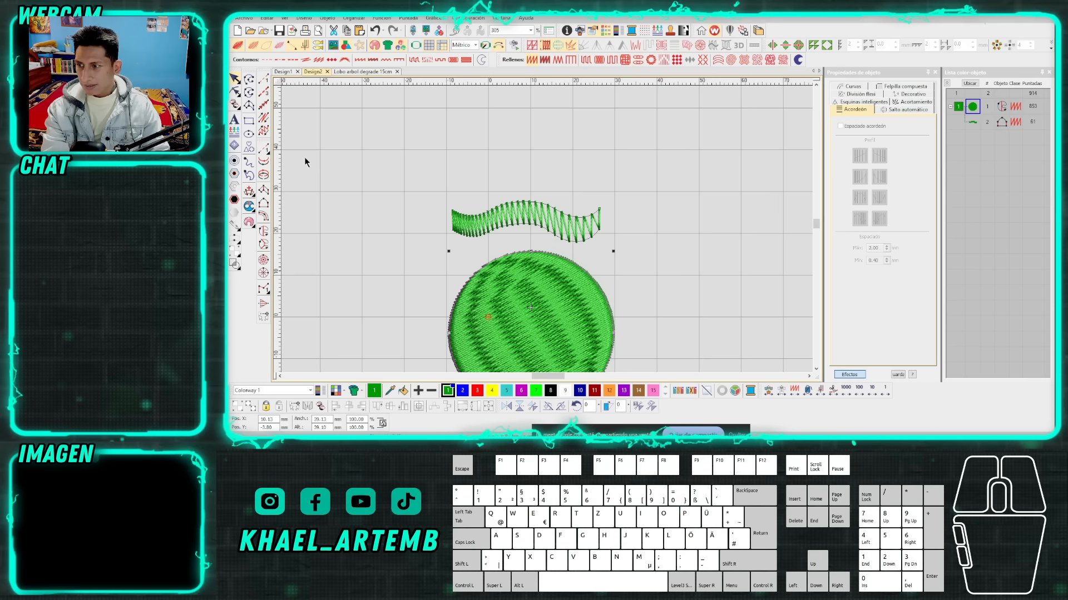
click(585, 60)
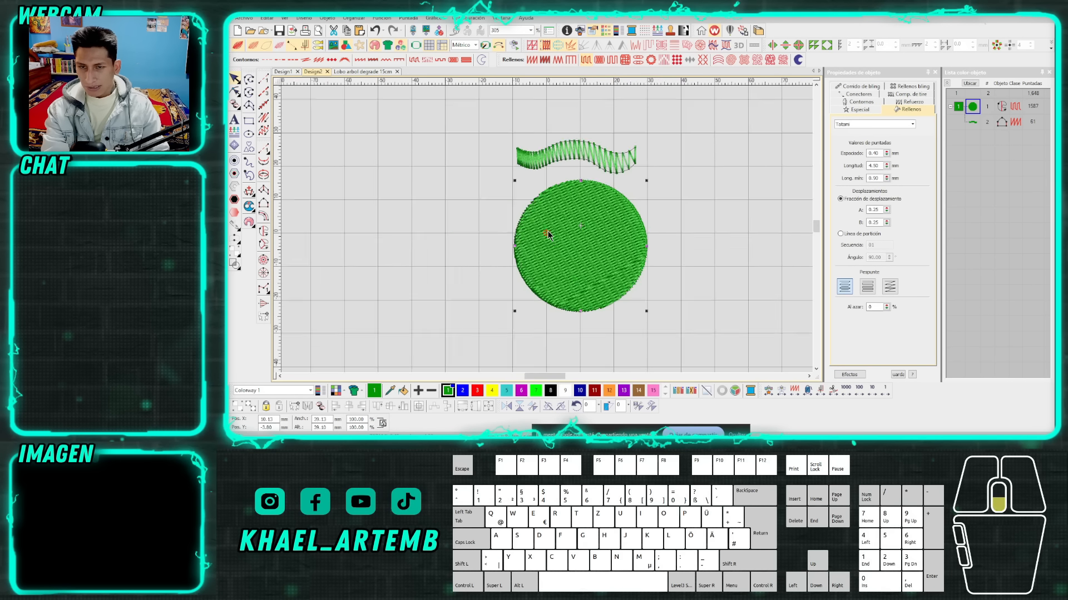
click(674, 46)
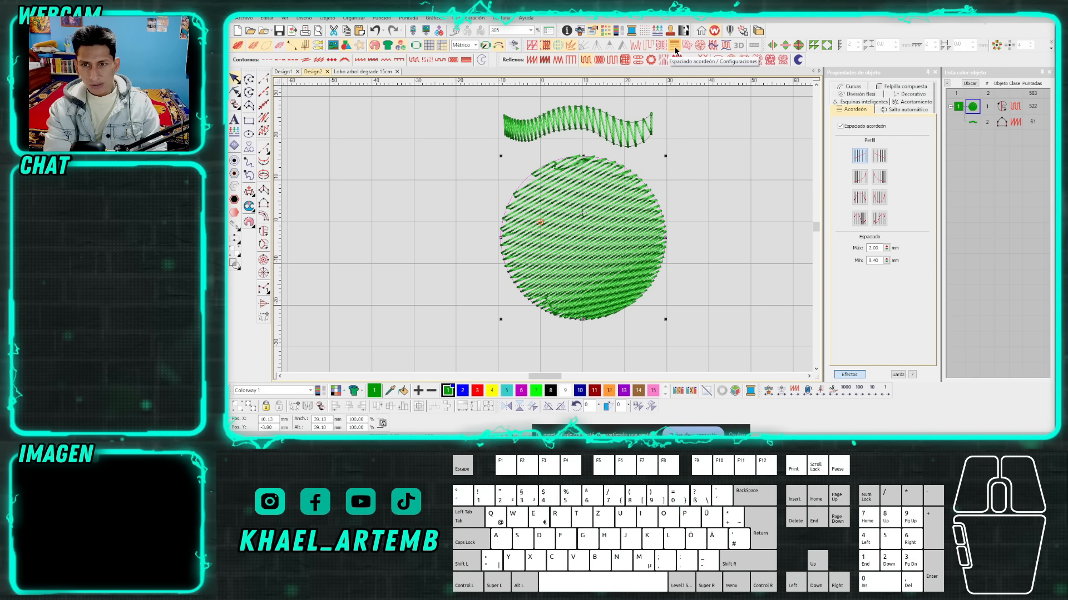
Examine the travel stitches between the fill rows near the circle's lower and upper edges.
click(715, 195)
scroll(546, 230, up, 2)
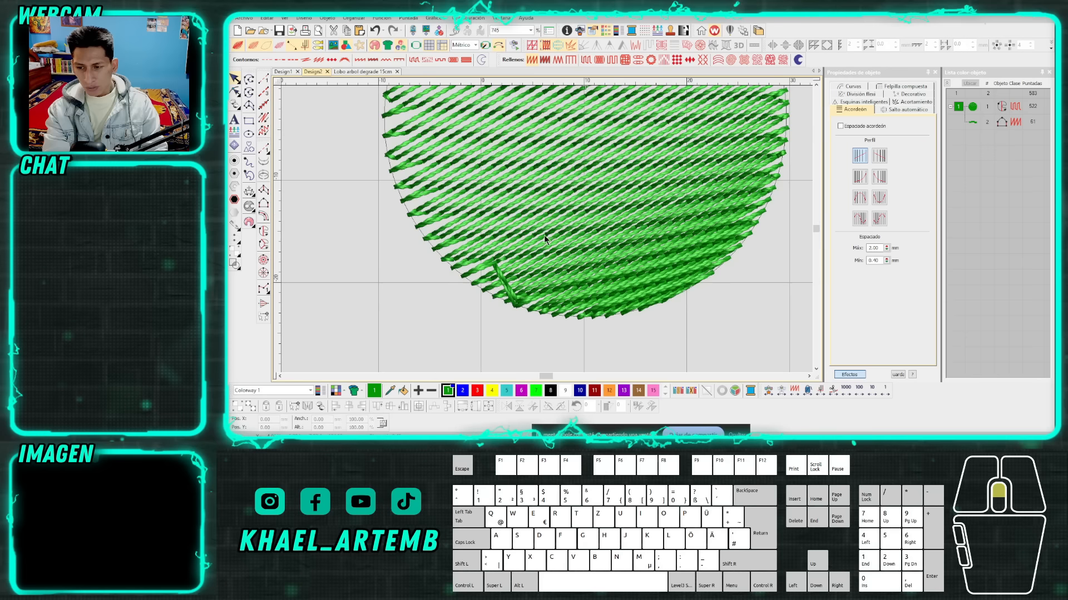
scroll(547, 256, down, 3)
scroll(566, 135, up, 4)
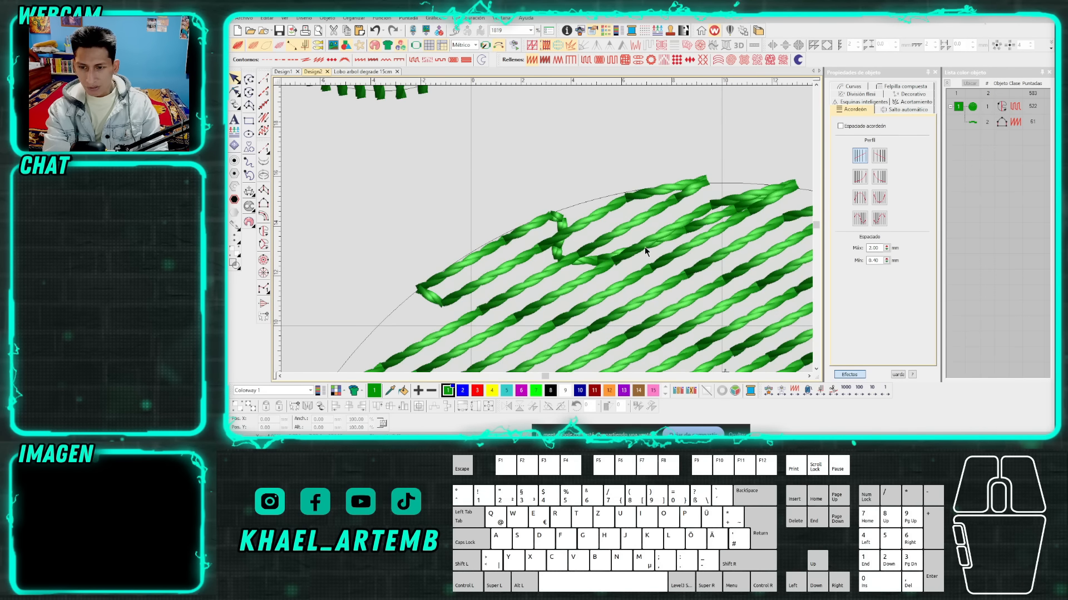
scroll(546, 230, down, 4)
scroll(546, 229, down, 2)
scroll(546, 229, up, 2)
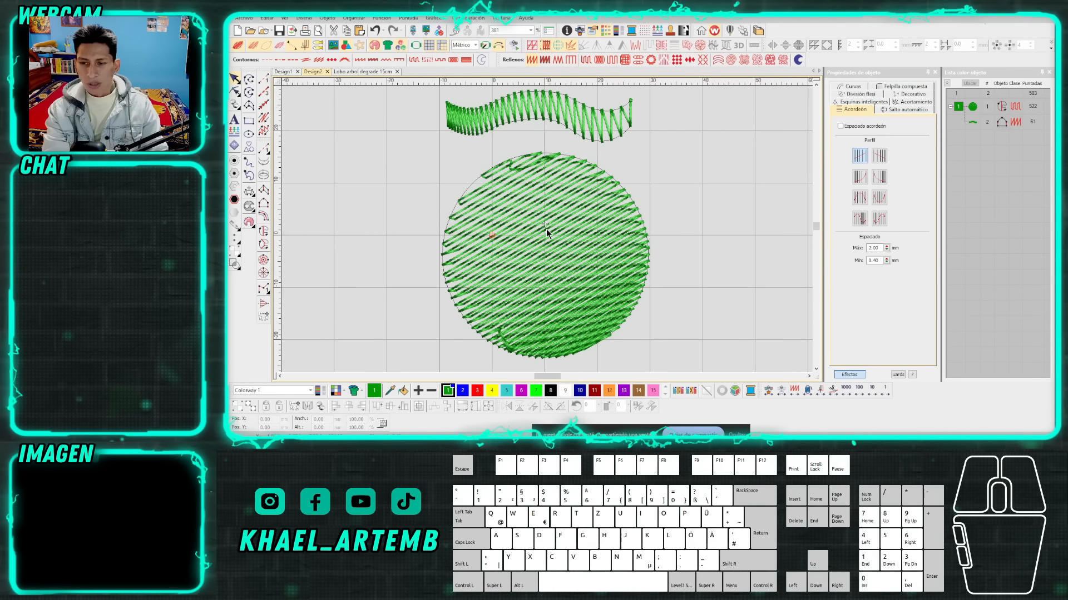
Try tracing a winding running-stitch (Corrido) line through the inside of the circle, and undo it.
click(263, 81)
click(567, 353)
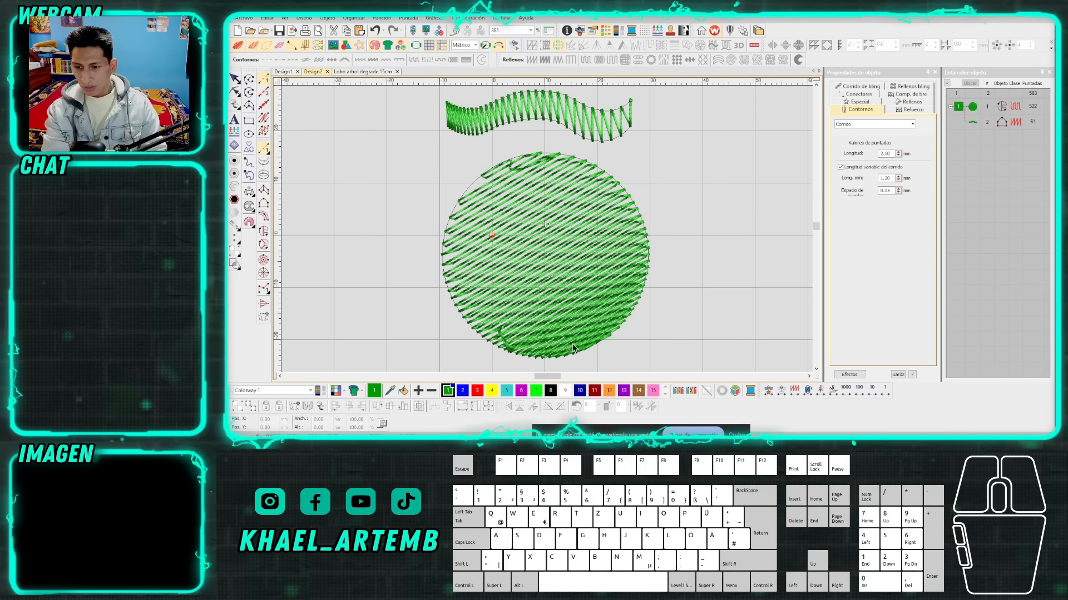
click(528, 231)
click(588, 303)
click(599, 263)
click(570, 223)
click(601, 194)
click(629, 193)
key(Return)
key(ctrl+z)
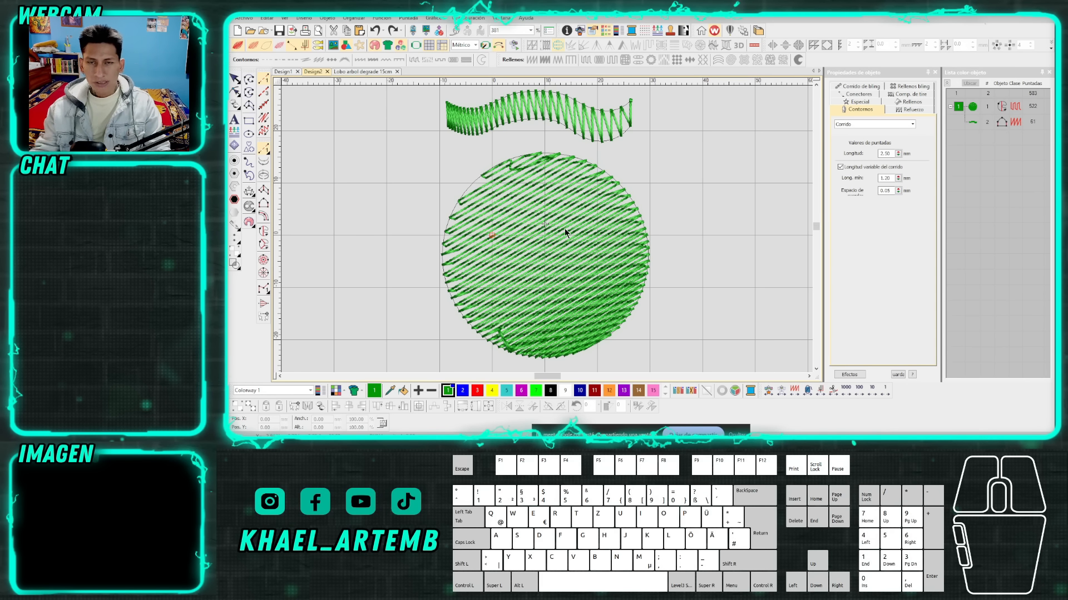
key(Escape)
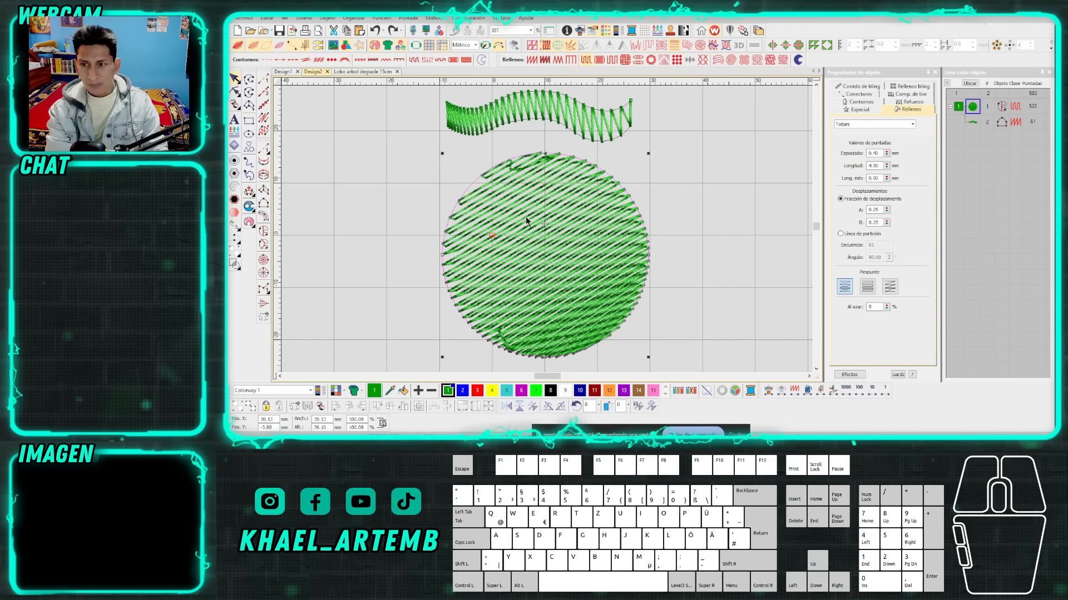
Apply the Trapunto effect to the circle, comparing its upper edge with and without the effect, and leave the effect on.
scroll(527, 214, up, 1)
scroll(593, 217, down, 1)
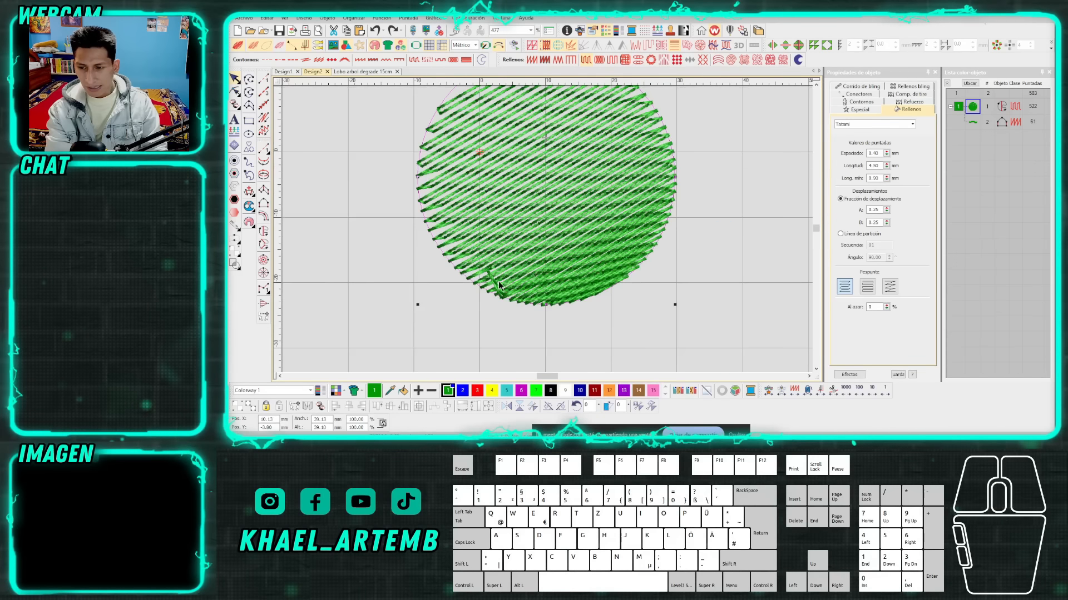
click(650, 49)
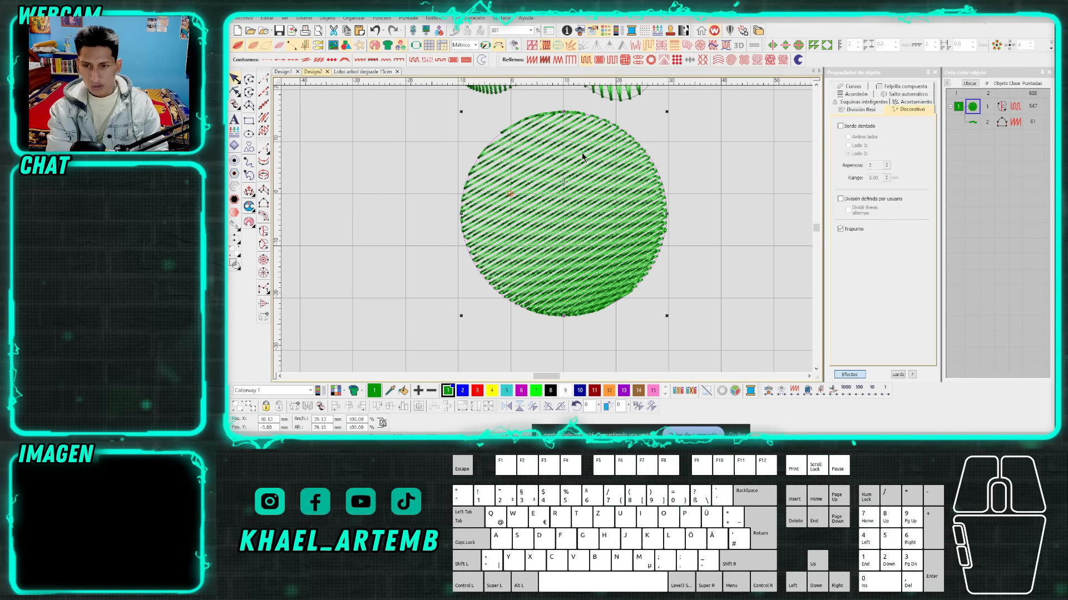
scroll(551, 228, up, 4)
key(ctrl+z)
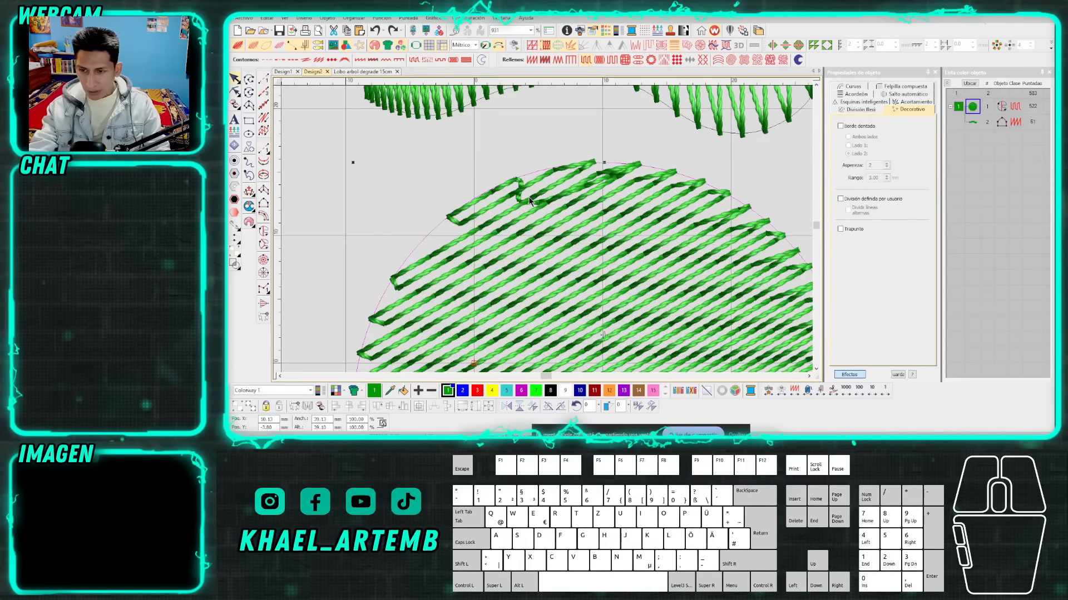
click(647, 47)
key(Escape)
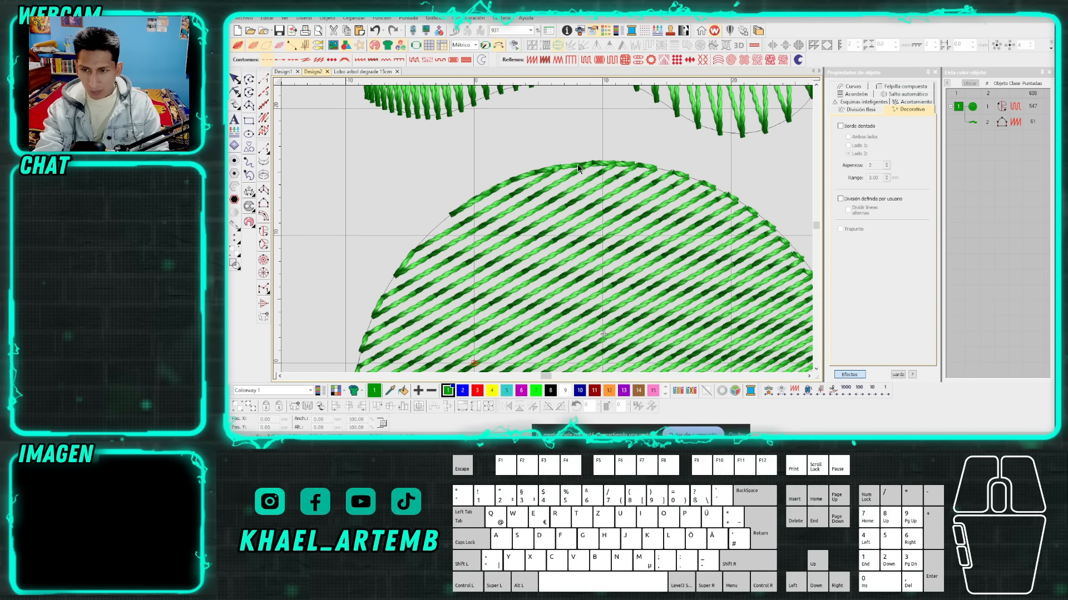
Inspect the circle's edge stitches, and reshape the circle by moving the stitch entry/exit point from its right edge to its lower-right edge.
scroll(548, 232, up, 1)
scroll(548, 232, up, 1)
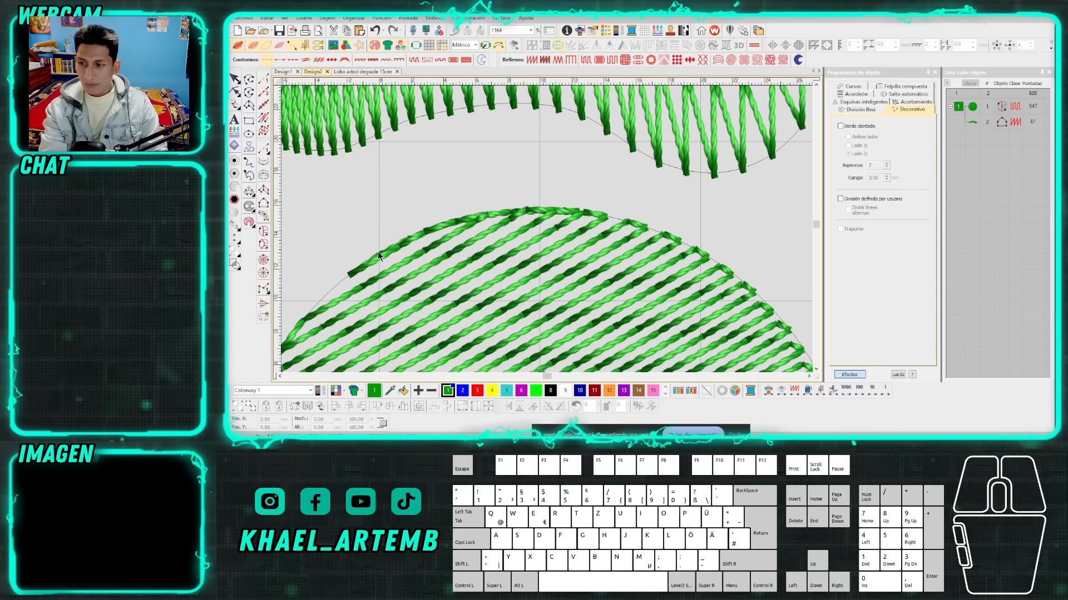
scroll(548, 230, down, 6)
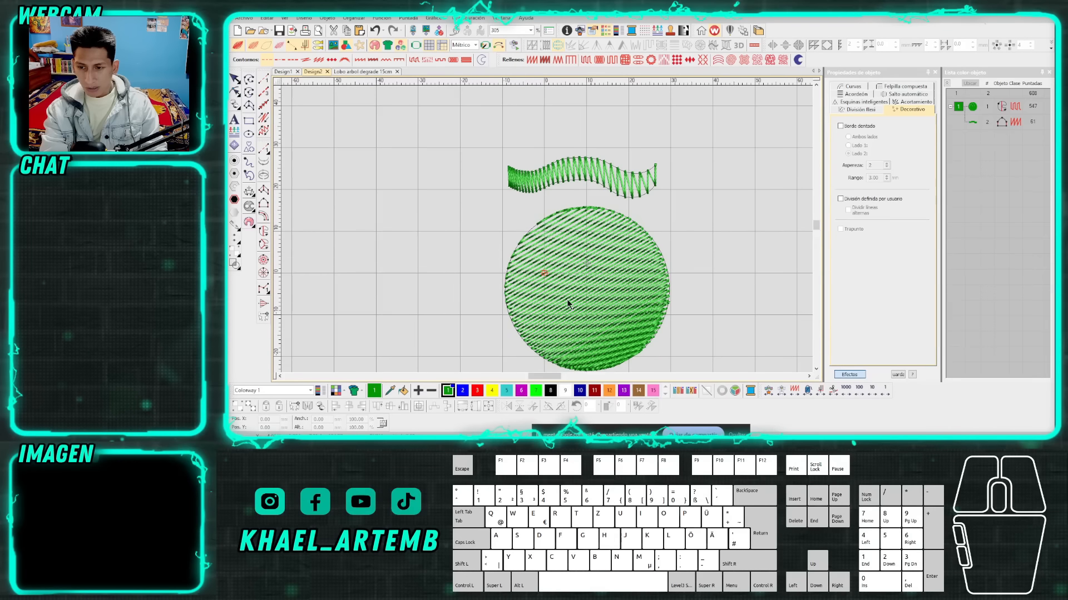
scroll(607, 340, up, 1)
click(546, 229)
key(h)
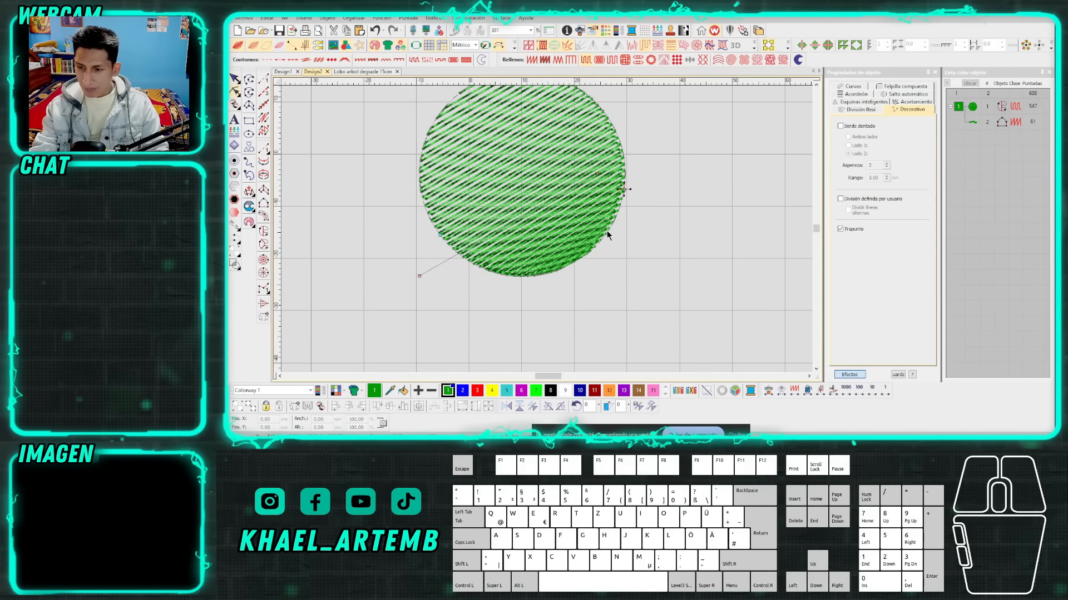
drag(626, 192, 593, 260)
scroll(546, 231, down, 3)
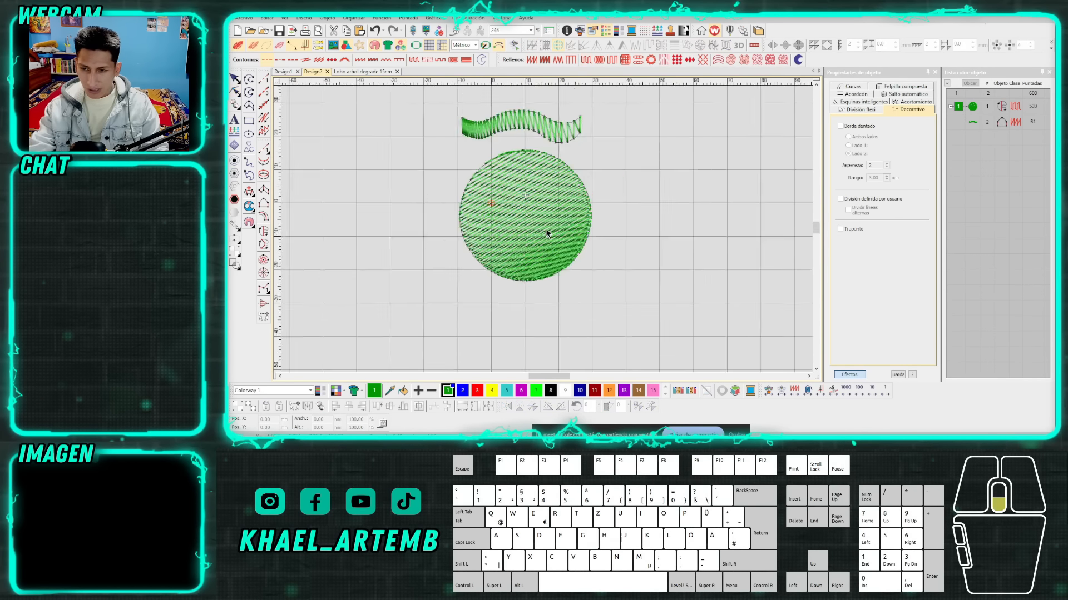
scroll(548, 233, up, 1)
click(548, 233)
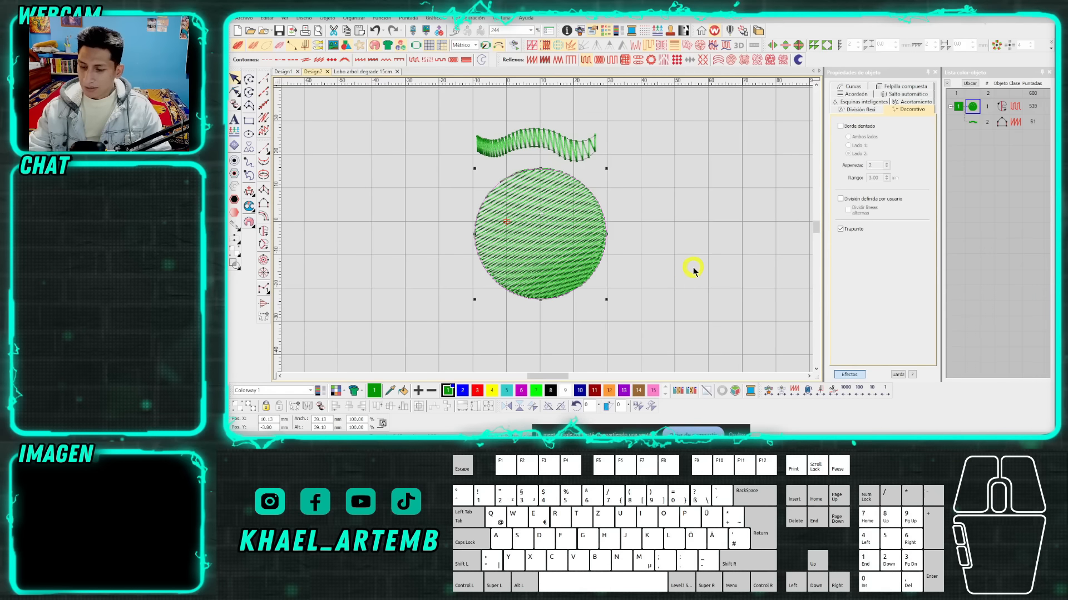
click(692, 271)
key(0)
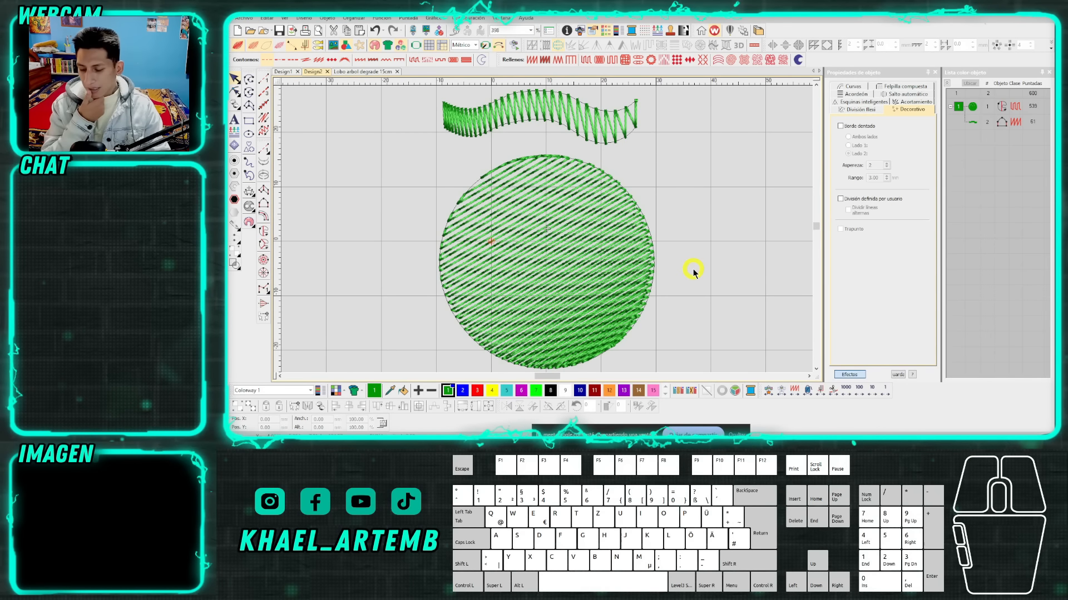
scroll(545, 234, down, 3)
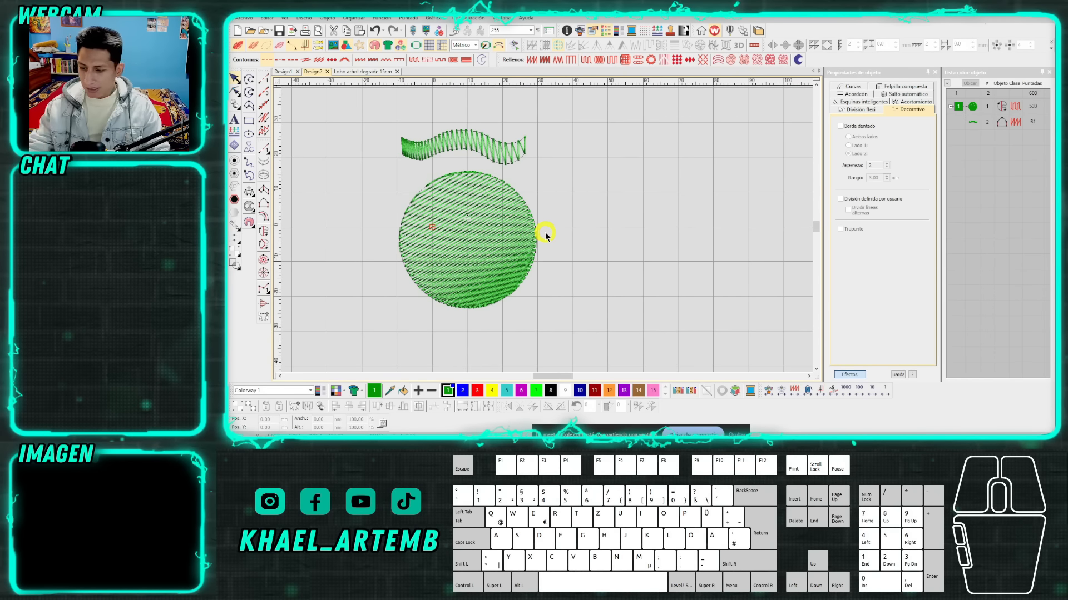
Draw a rectangle outline about 47 mm wide and 27 mm high in the empty area to the right of the circle.
scroll(546, 234, down, 2)
scroll(547, 230, up, 2)
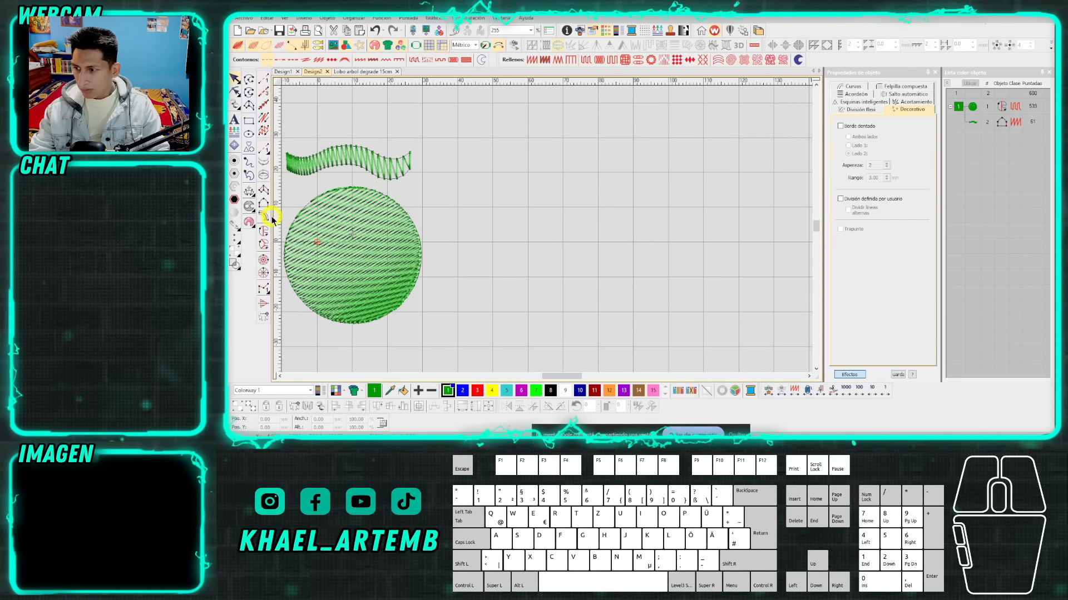
click(567, 211)
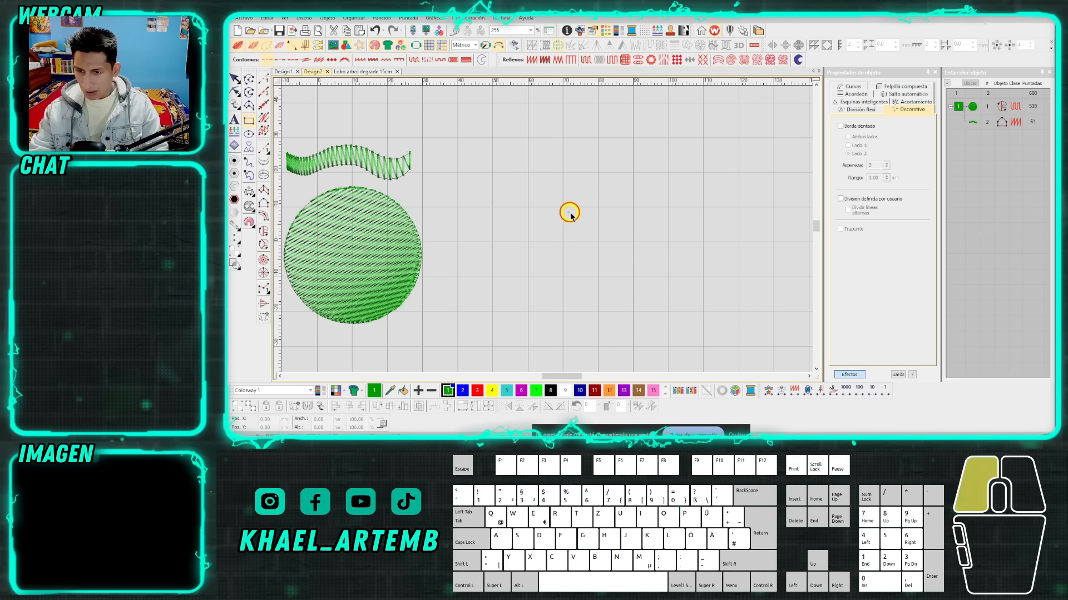
click(733, 305)
scroll(639, 256, up, 3)
key(Escape)
click(568, 226)
scroll(489, 192, down, 1)
scroll(522, 228, up, 1)
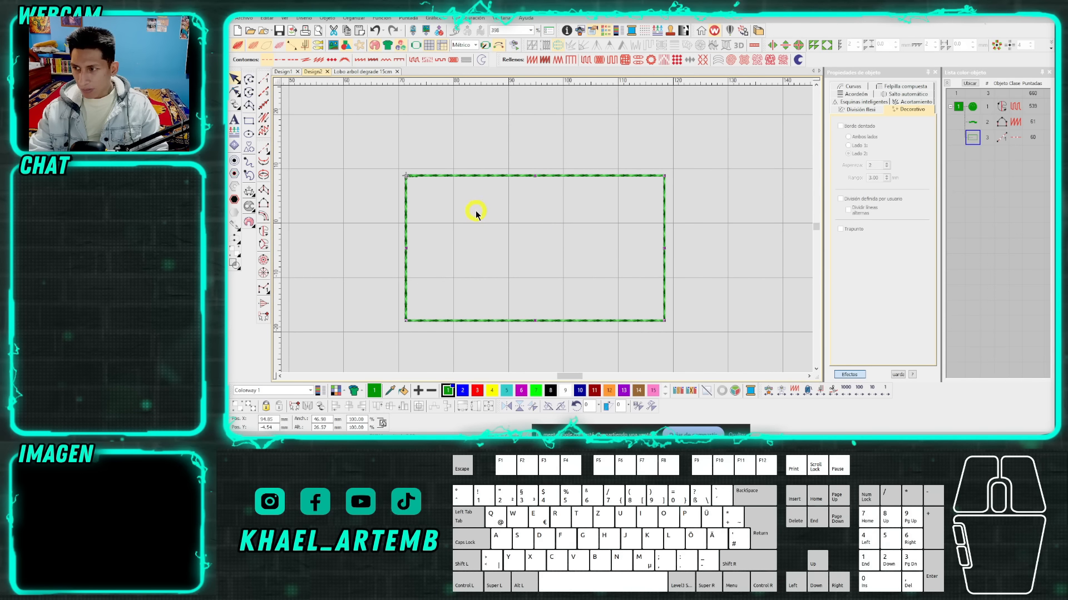
Turn the rectangle outline into a filled object with horizontal stitches, and set its fill type to Tatami.
right_click(526, 282)
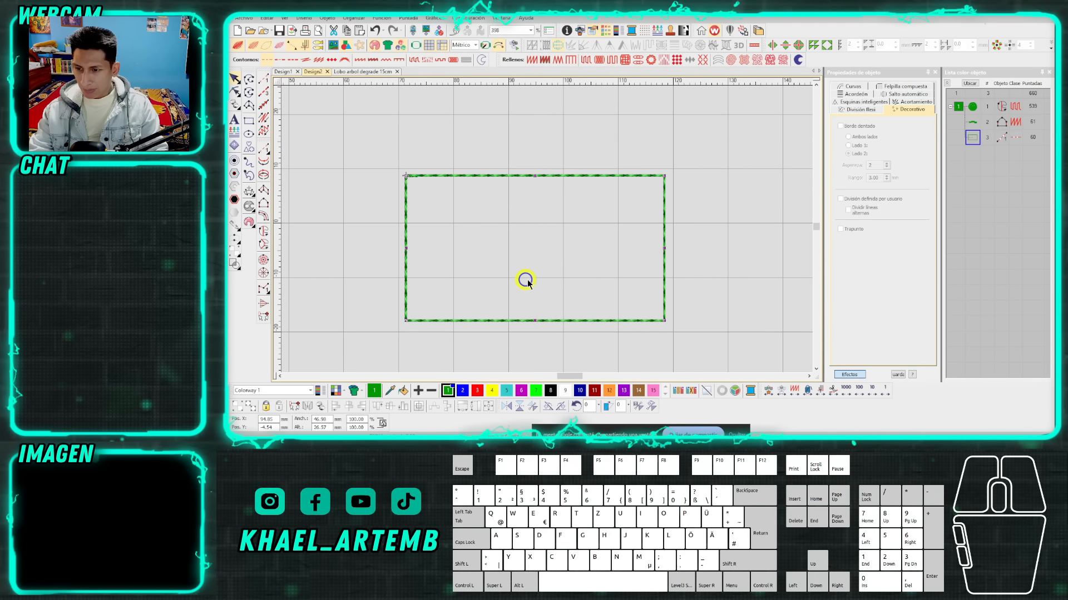
right_click(547, 323)
mouse_move(639, 288)
click(719, 287)
click(393, 302)
click(609, 304)
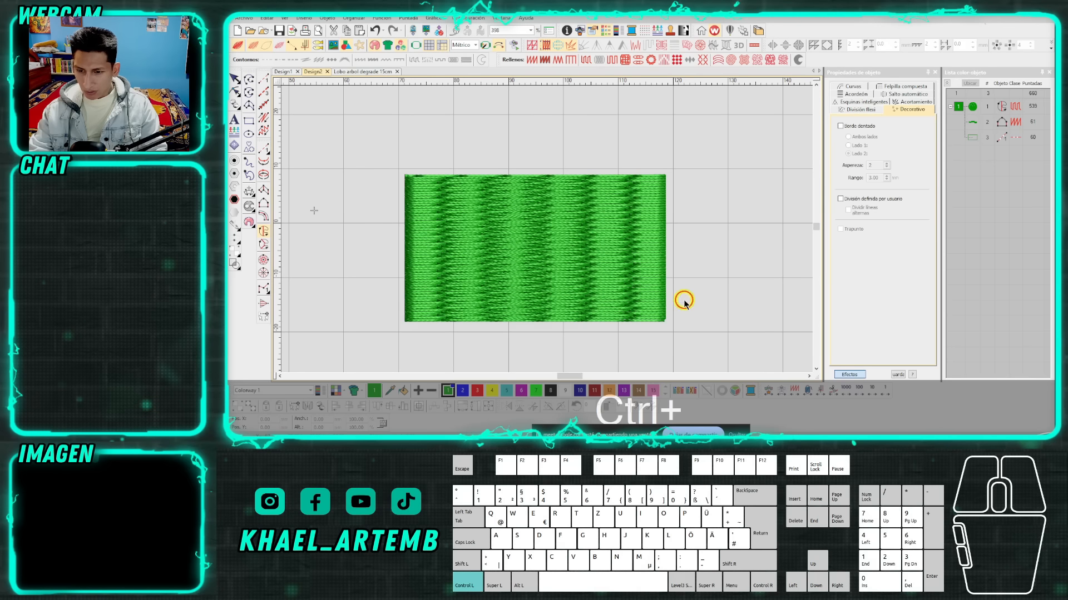
click(237, 82)
click(587, 61)
Duplicate the green rectangle in place, and apply accordion spacing and the Trapunto effect to the copy.
scroll(547, 231, up, 1)
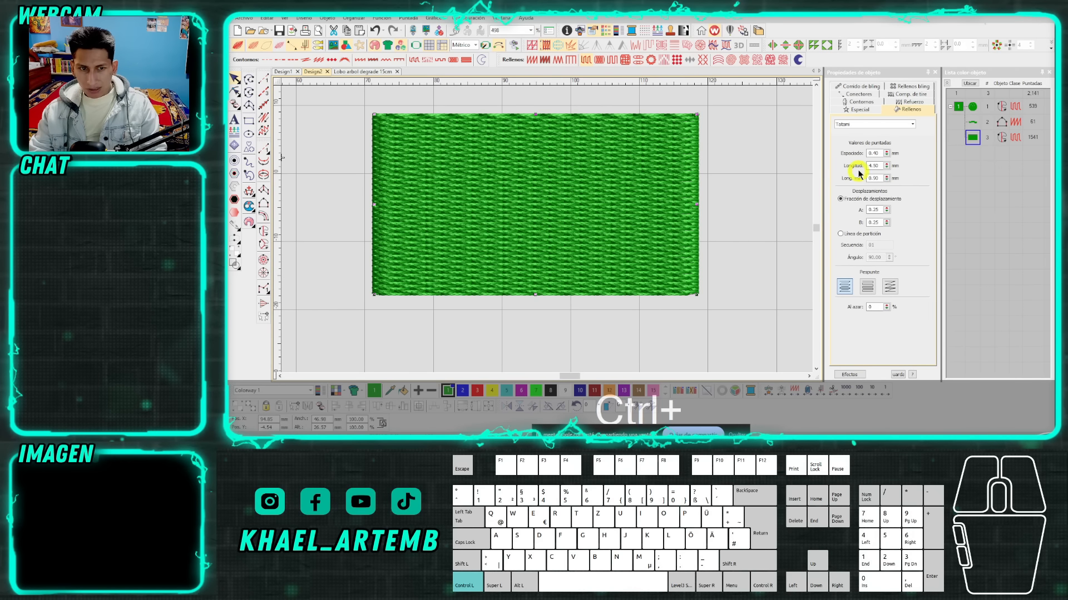
scroll(563, 188, down, 1)
key(ctrl+c)
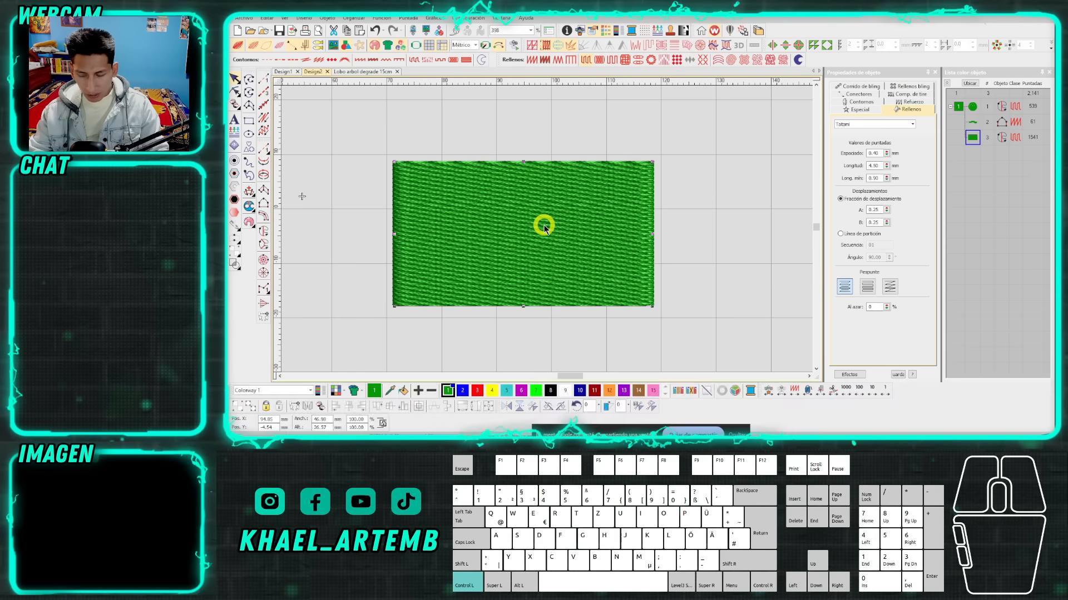
key(ctrl+v)
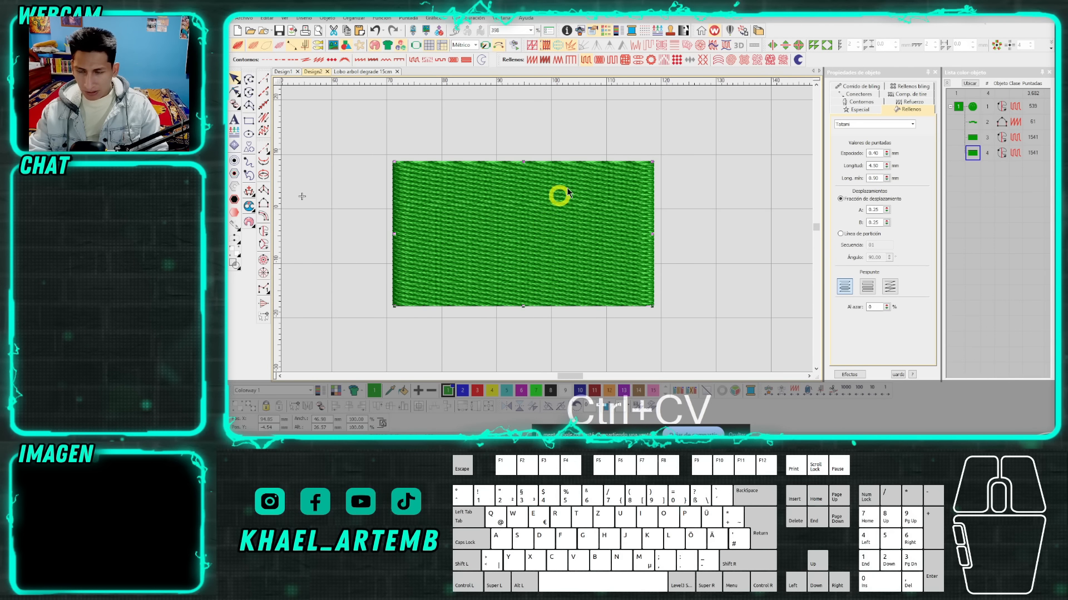
click(674, 47)
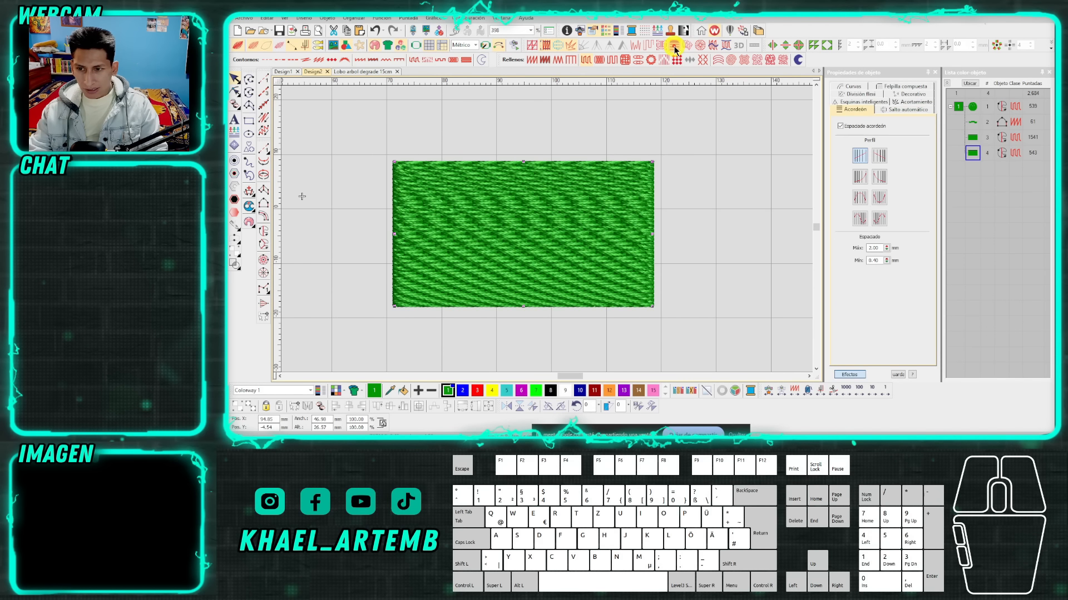
click(645, 47)
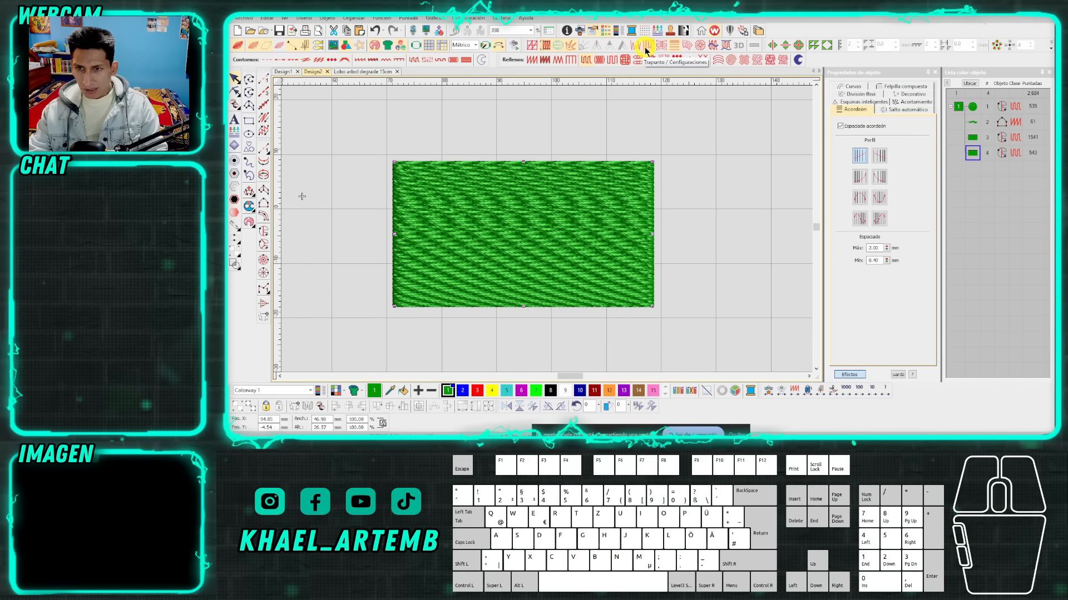
Recolour the duplicated rectangle with orange thread colour 12, and check how it blends over the green fill.
click(609, 391)
scroll(547, 233, up, 1)
scroll(547, 232, down, 2)
scroll(547, 231, up, 2)
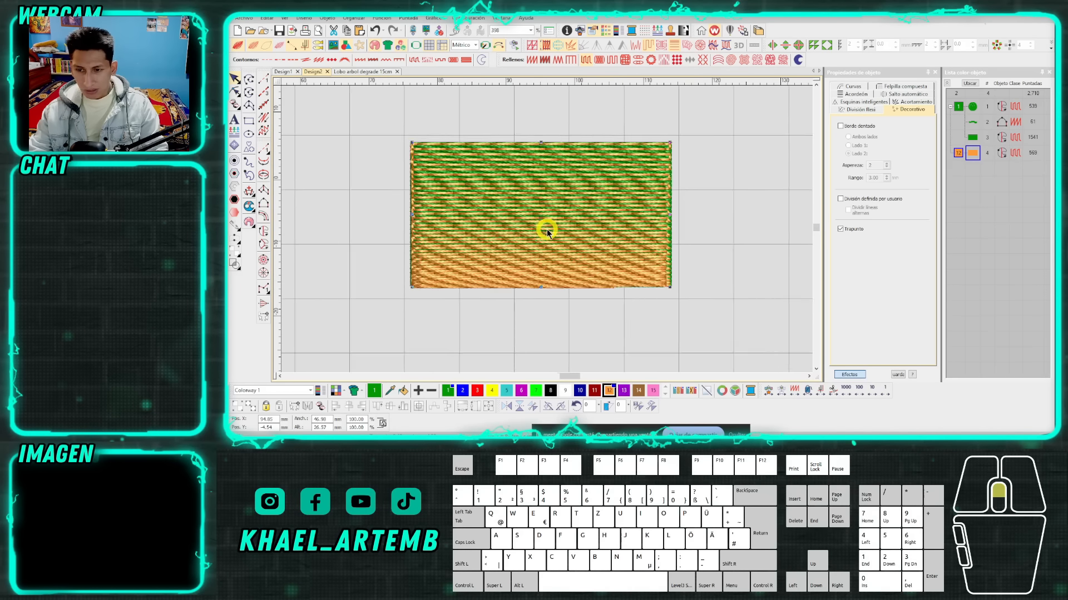
Try the other backstitch (Pespunte) types on the orange rectangle's Tatami fill, and return to the first type.
key(h)
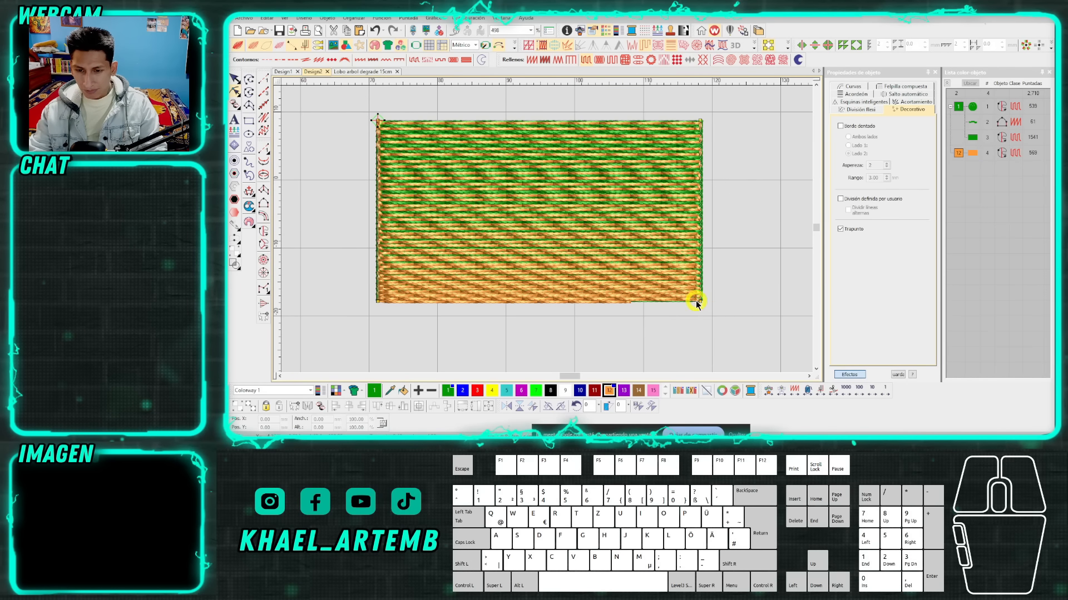
scroll(548, 227, up, 1)
click(586, 59)
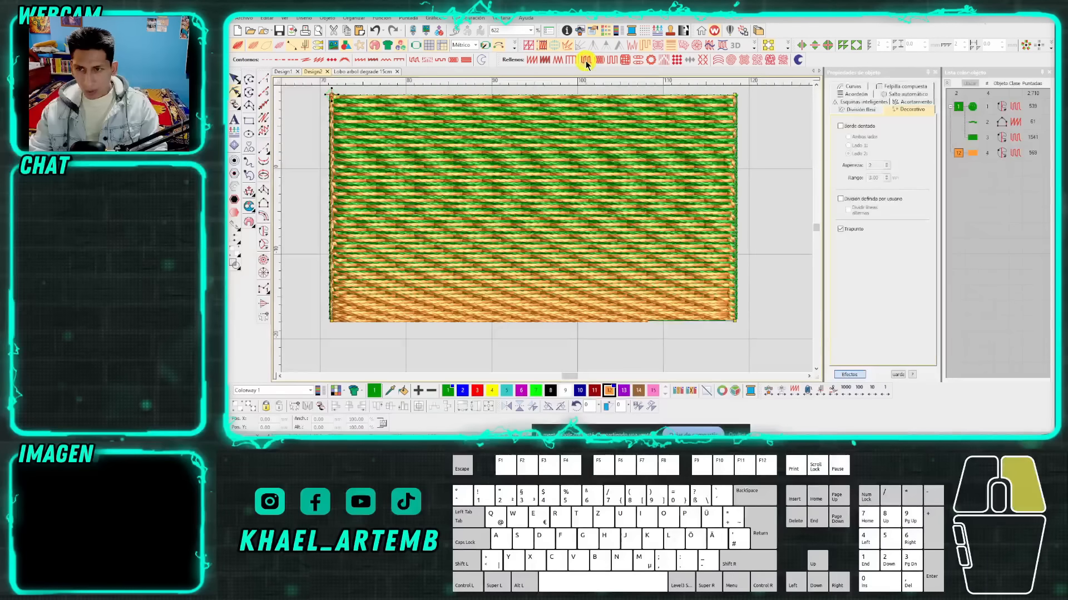
click(866, 286)
click(889, 287)
click(890, 286)
click(844, 287)
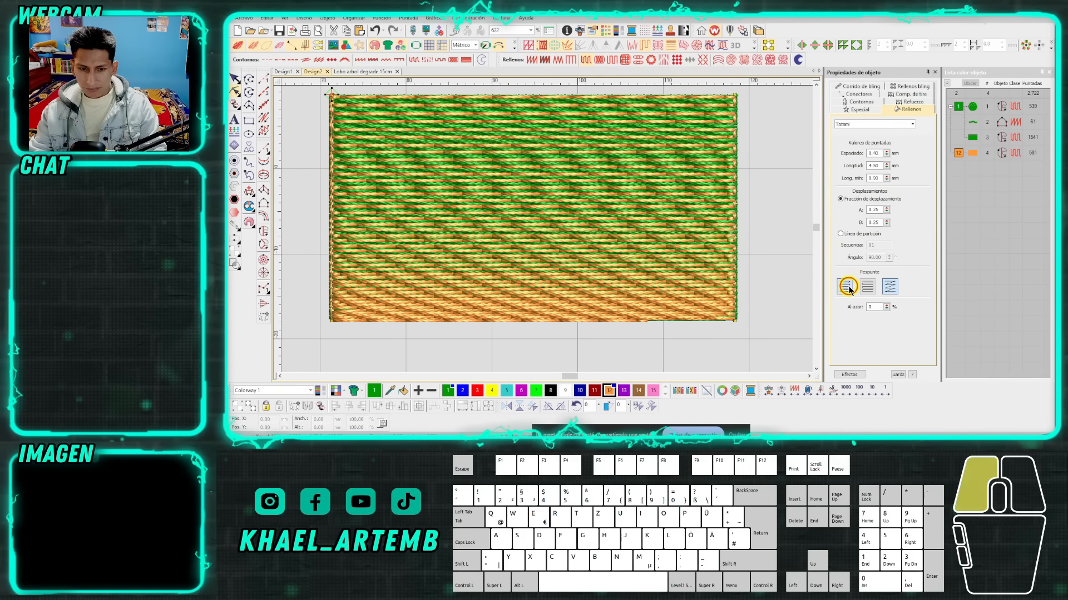
drag(886, 154, 777, 153)
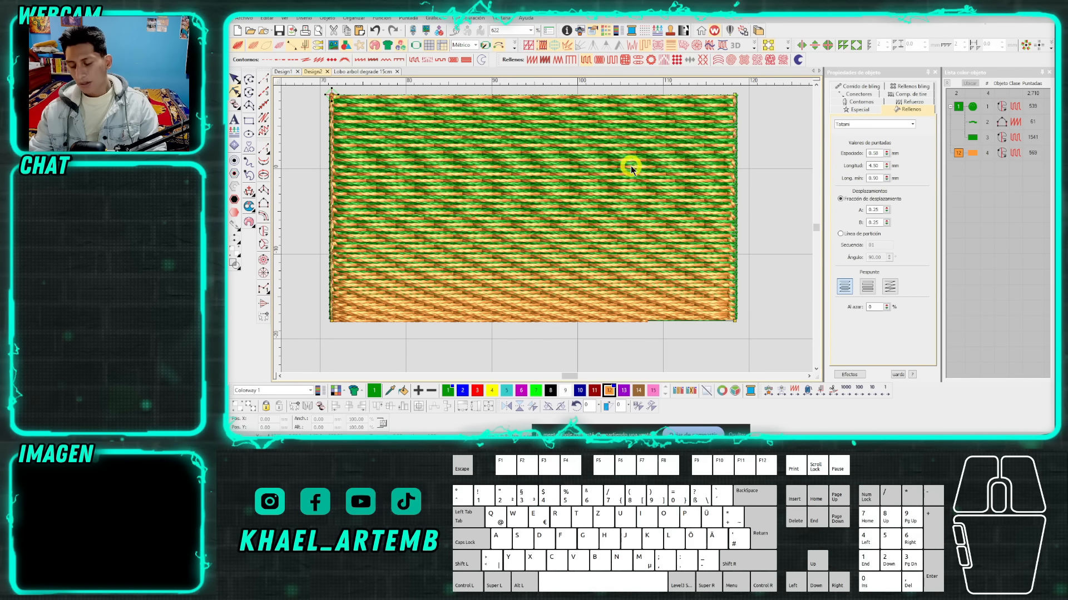
Move the orange rectangle horizontally to the right so that it only partly overlaps the green one.
scroll(547, 233, down, 1)
scroll(549, 232, down, 1)
scroll(548, 232, up, 1)
click(547, 230)
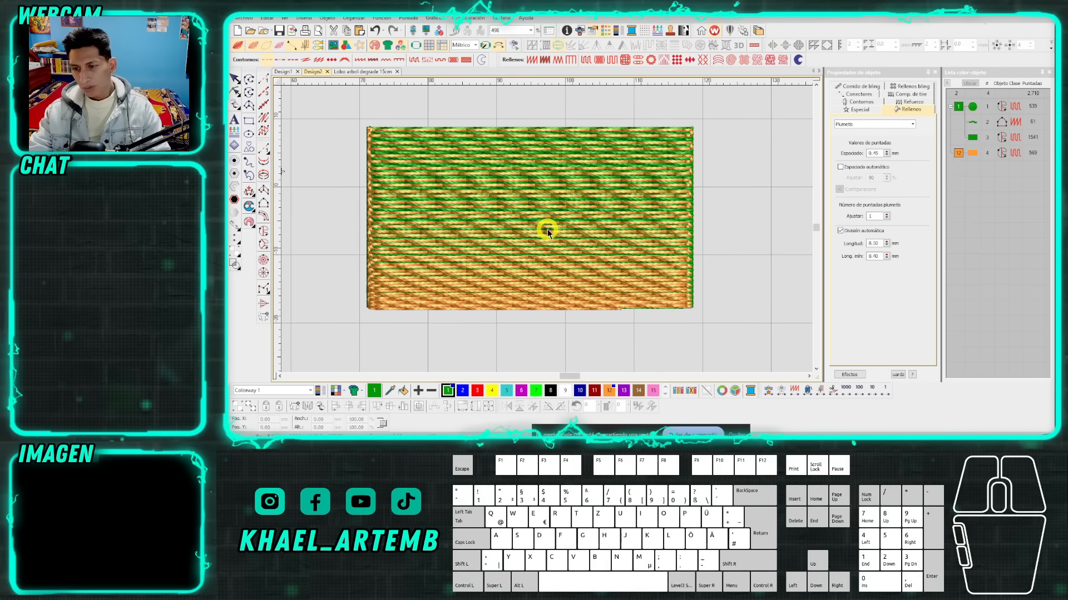
scroll(547, 229, down, 1)
drag(548, 229, 725, 227)
scroll(547, 232, up, 1)
click(547, 232)
Switch to Google Meet, admit the participant waiting to join, and return to the embroidery design.
mouse_move(362, 445)
click(408, 415)
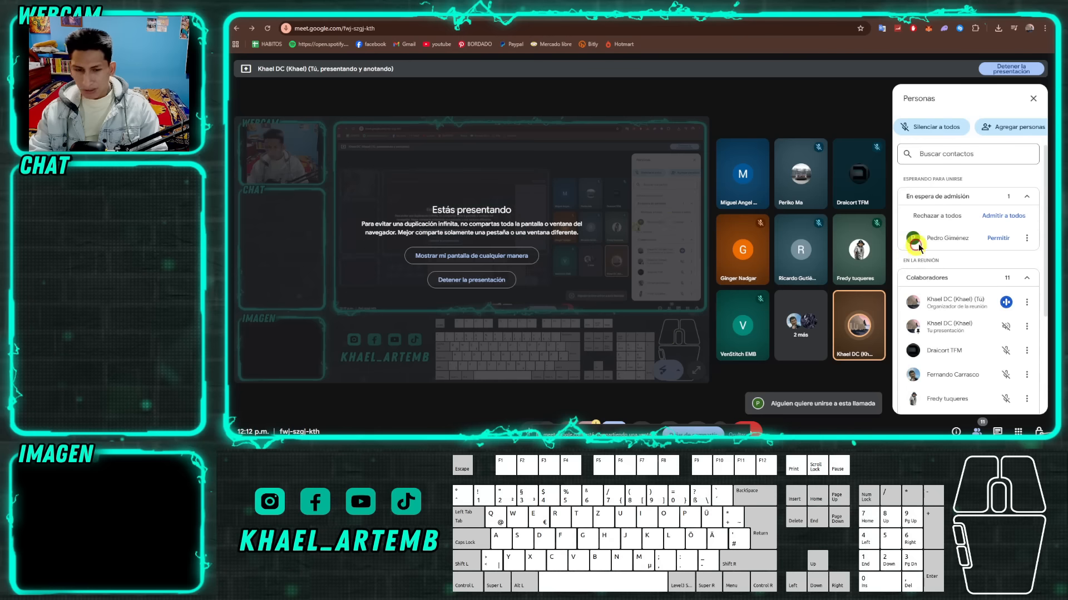
click(998, 238)
click(311, 444)
Move the orange rectangle clear of the green one so the two sit side by side.
click(662, 317)
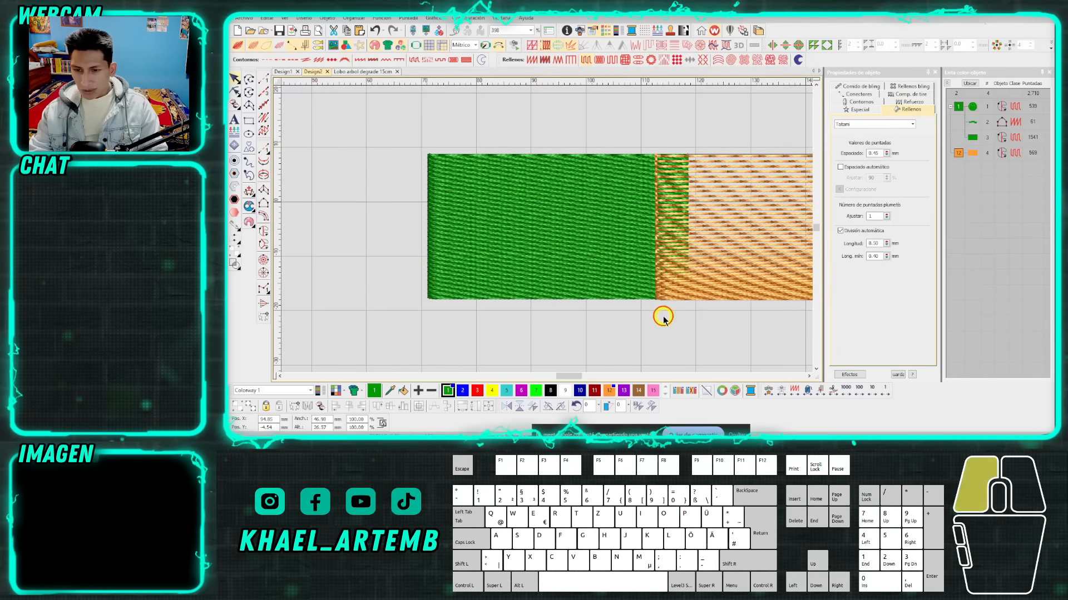
scroll(696, 258, up, 2)
drag(597, 209, 669, 206)
scroll(617, 212, down, 3)
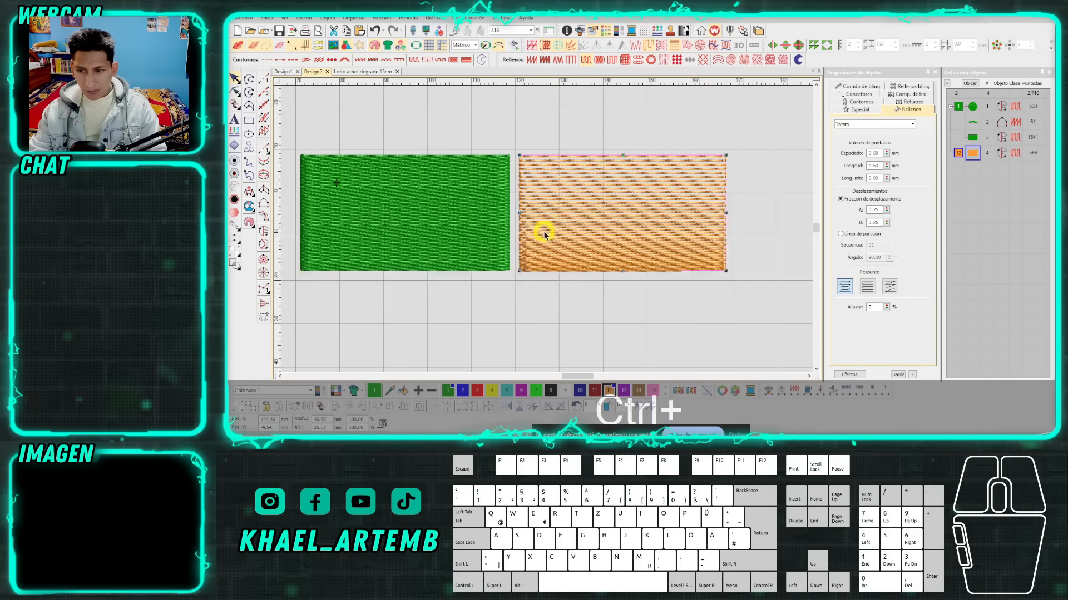
Compare the stitch lines of the green and orange rectangles with the realistic thread view off, and turn that view back on.
scroll(467, 234, up, 2)
click(546, 229)
key(t)
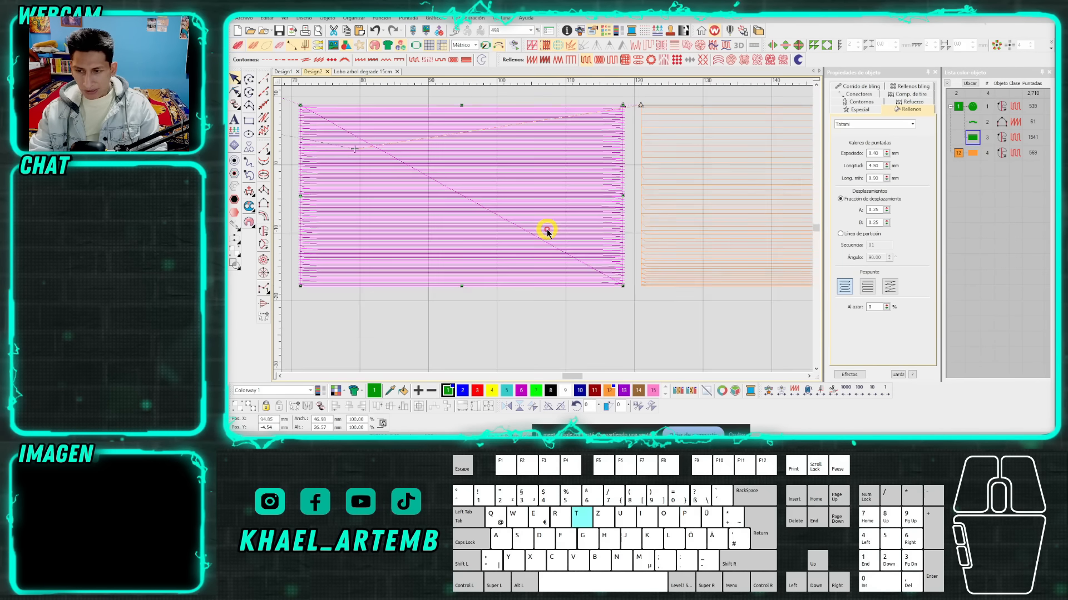
scroll(547, 232, down, 2)
click(582, 228)
scroll(546, 232, down, 1)
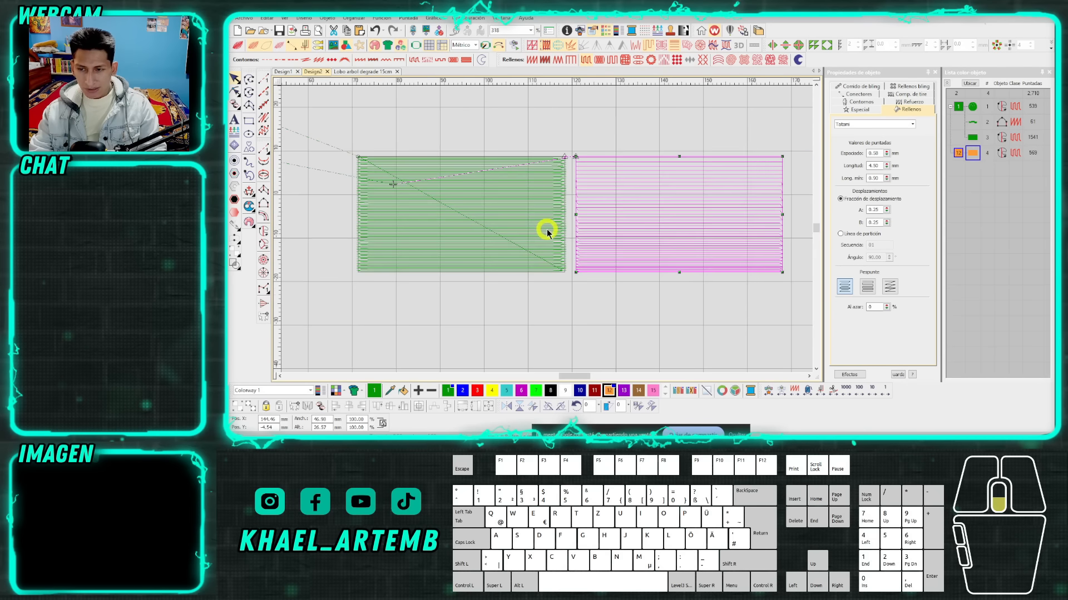
key(t)
click(548, 143)
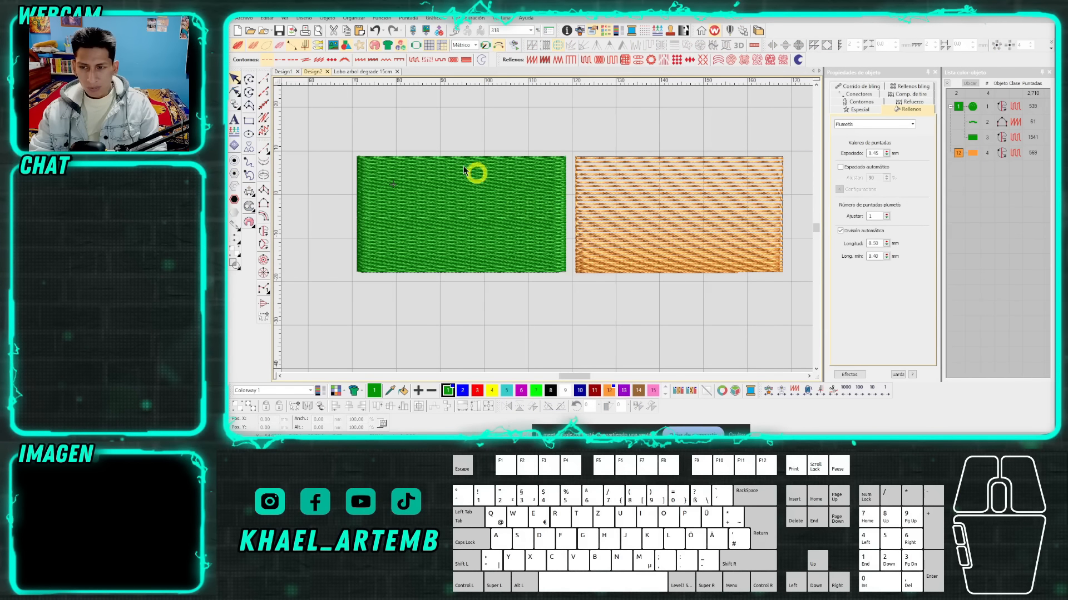
Draw a horizontal double-headed arrow as a vector line below the green rectangle.
click(249, 79)
click(798, 60)
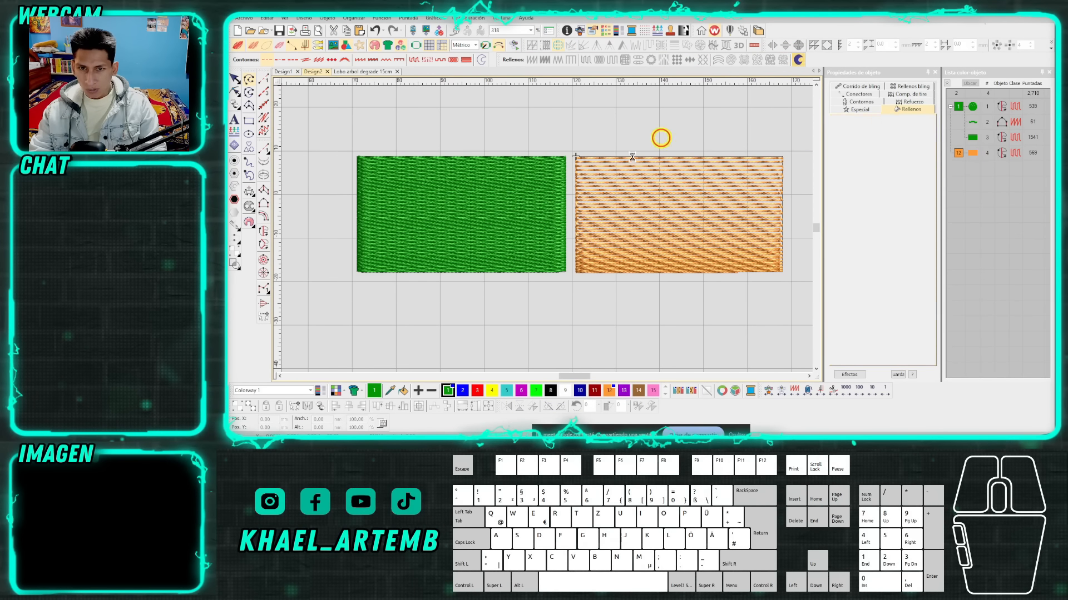
click(387, 298)
ctrl+click(546, 290)
click(553, 298)
click(536, 310)
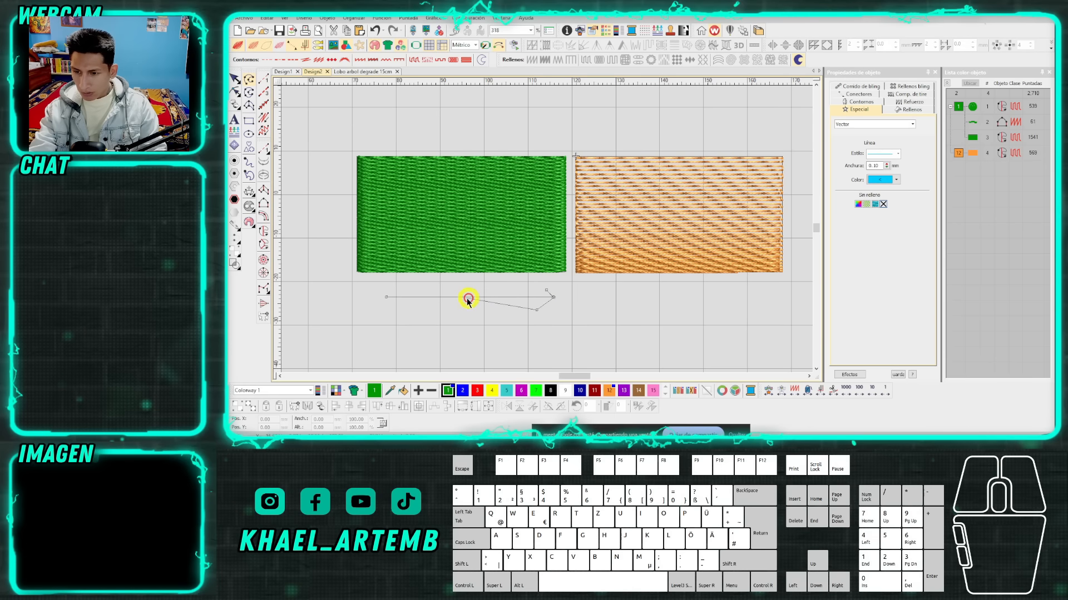
click(468, 300)
key(Return)
click(383, 298)
click(402, 307)
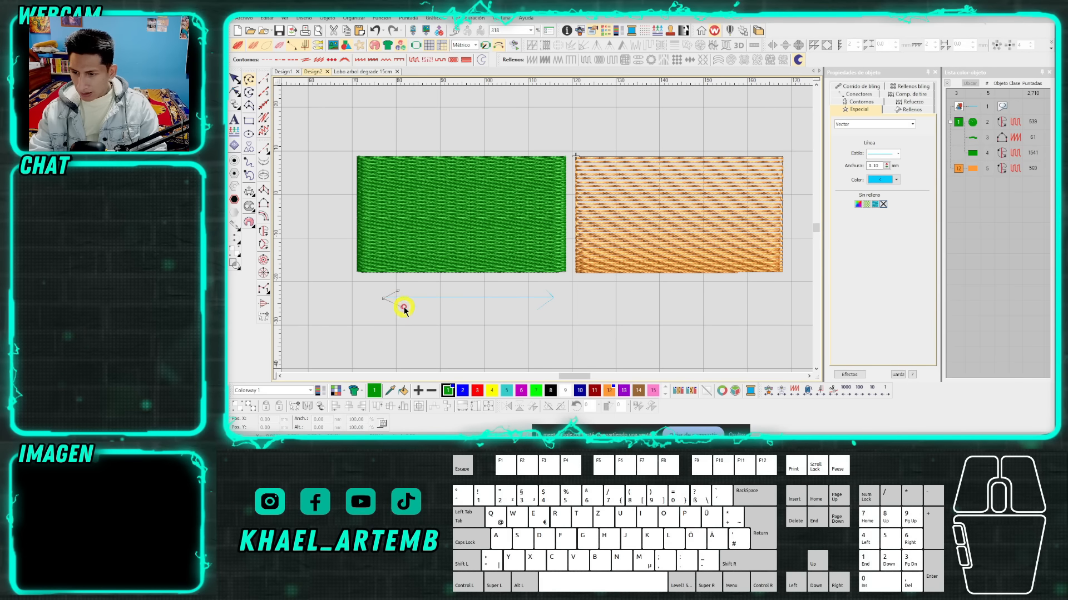
key(Return)
Draw two short outward-pointing vector arrows below the orange rectangle, one near each end.
click(602, 297)
ctrl+click(583, 300)
click(575, 296)
key(Return)
click(754, 298)
click(778, 299)
click(770, 294)
click(777, 298)
click(770, 304)
key(Return)
click(609, 295)
scroll(546, 229, down, 2)
scroll(546, 228, up, 4)
key(Escape)
Move the orange rectangle back on top of the green one, and inspect the blended stitches.
drag(673, 226, 502, 236)
scroll(508, 231, down, 1)
scroll(502, 237, up, 5)
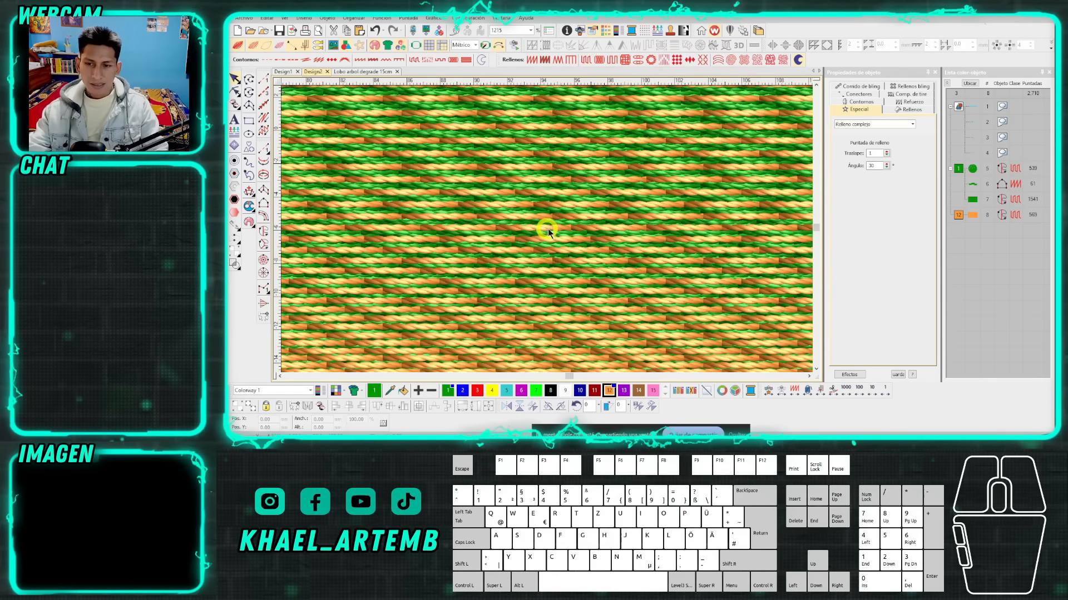
scroll(548, 230, down, 5)
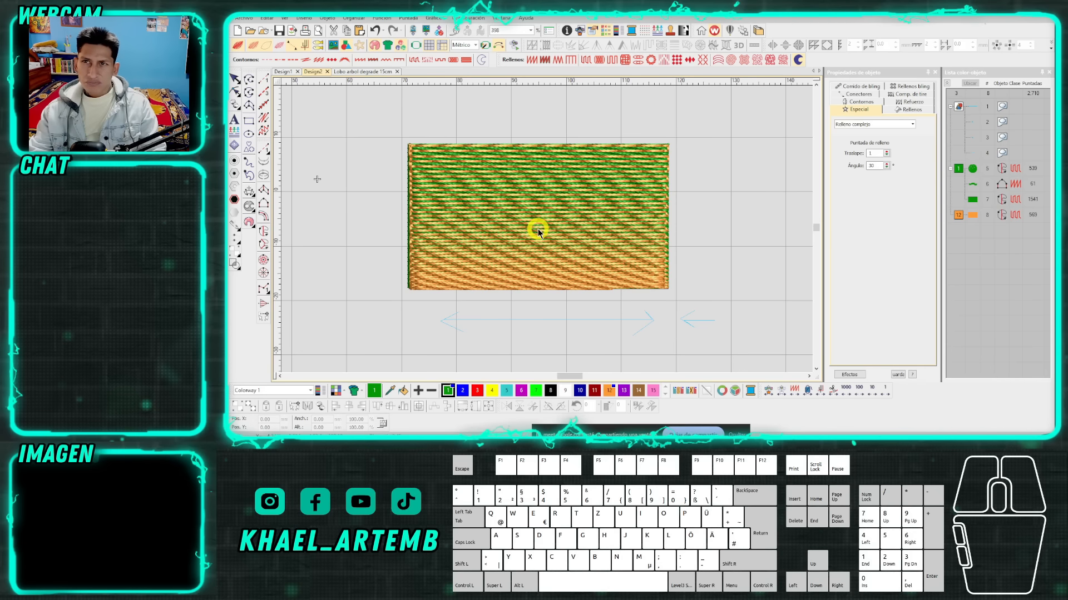
scroll(540, 229, down, 1)
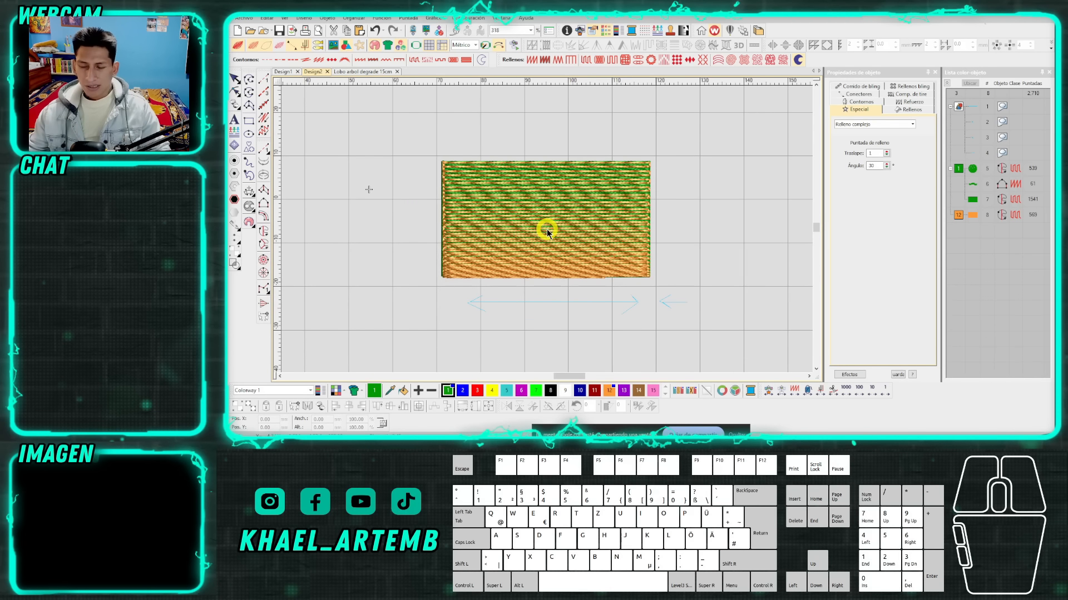
Reshape the orange rectangle by tilting its stitch angle to about 13°.
click(547, 230)
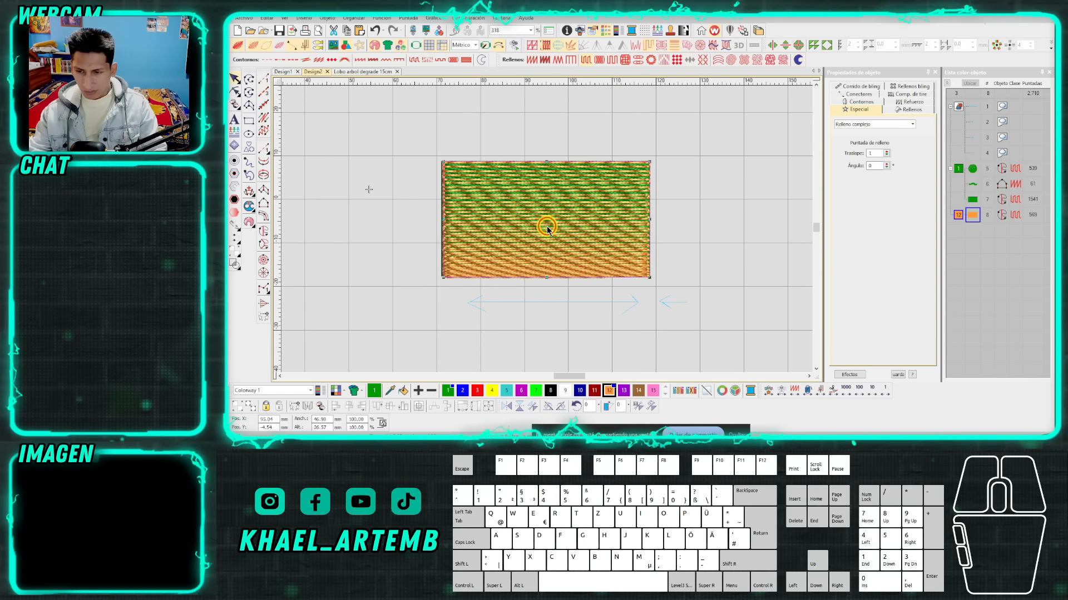
scroll(547, 230, up, 2)
key(h)
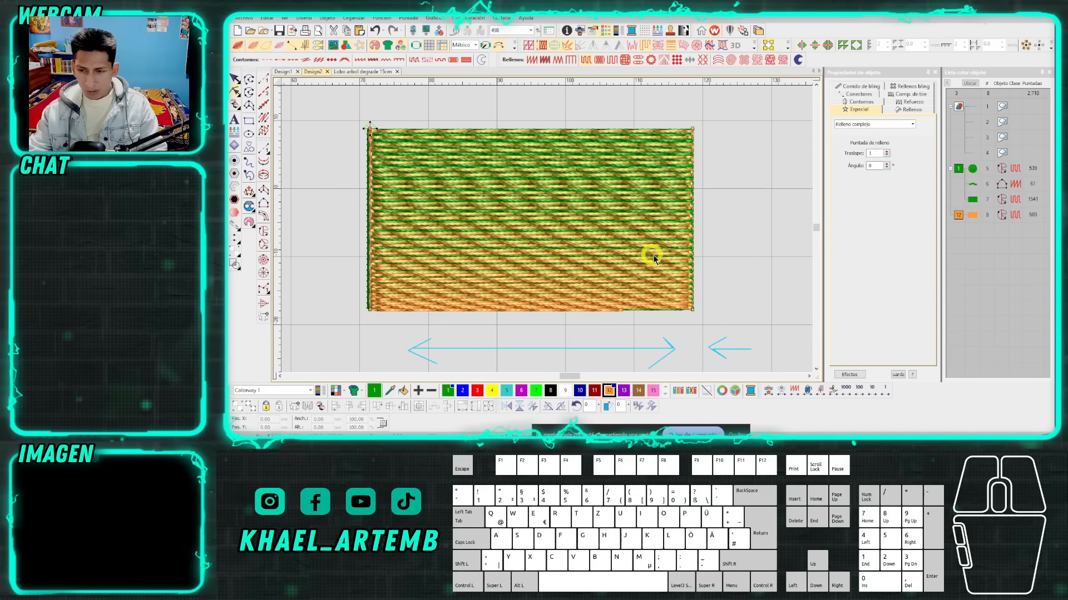
mouse_move(692, 309)
mouse_down()
mouse_move(700, 241)
mouse_move(693, 310)
mouse_up()
drag(701, 242, 715, 227)
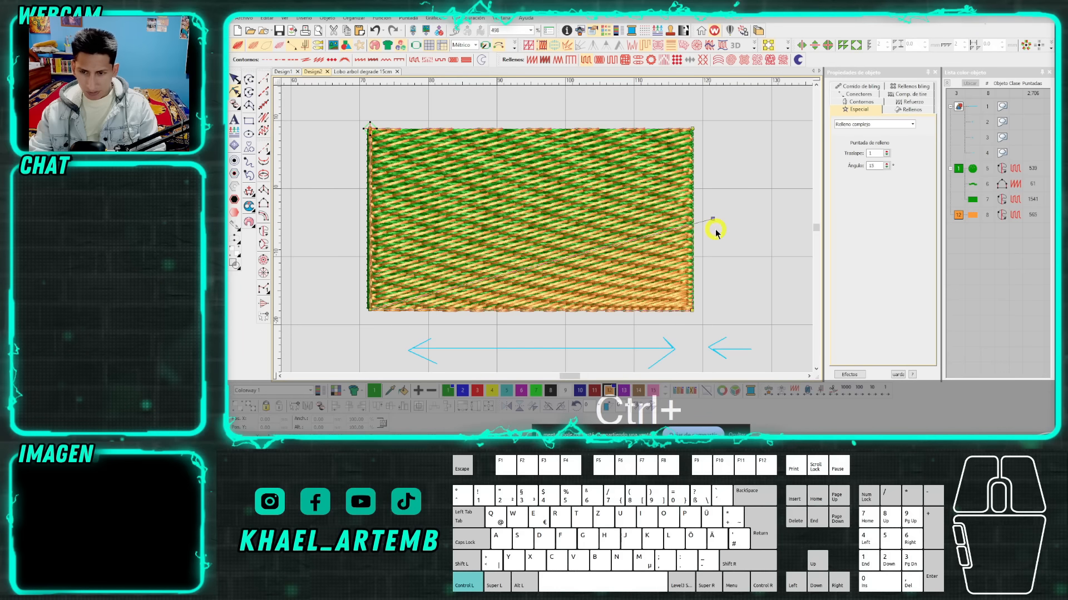
key(Escape)
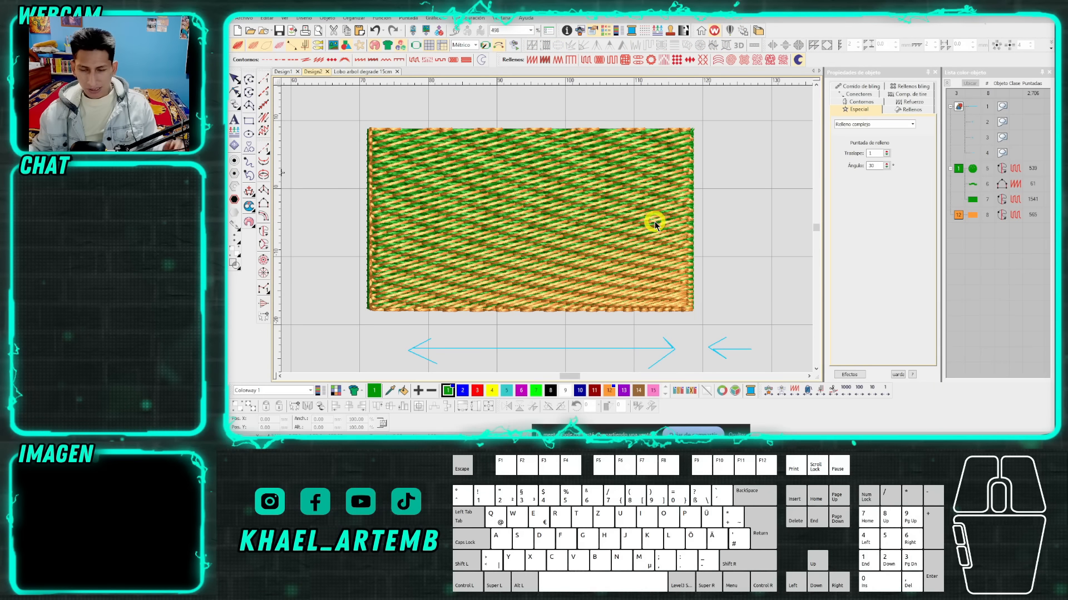
Reshape the orange rectangle by tilting its stitch angle more steeply, and inspect the blended stitches.
key(Escape)
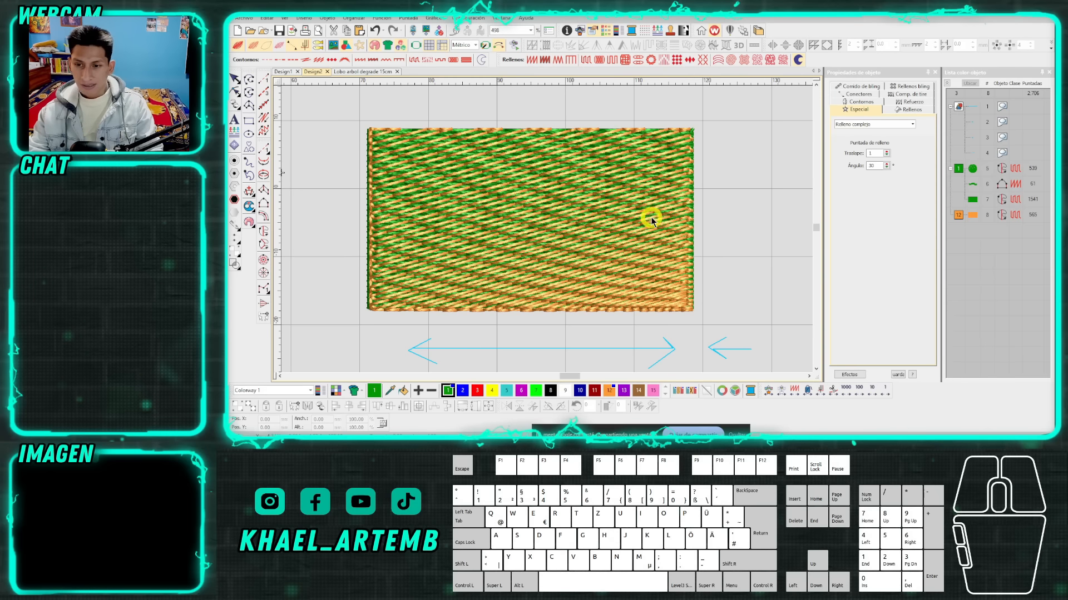
scroll(632, 237, down, 1)
scroll(547, 229, up, 1)
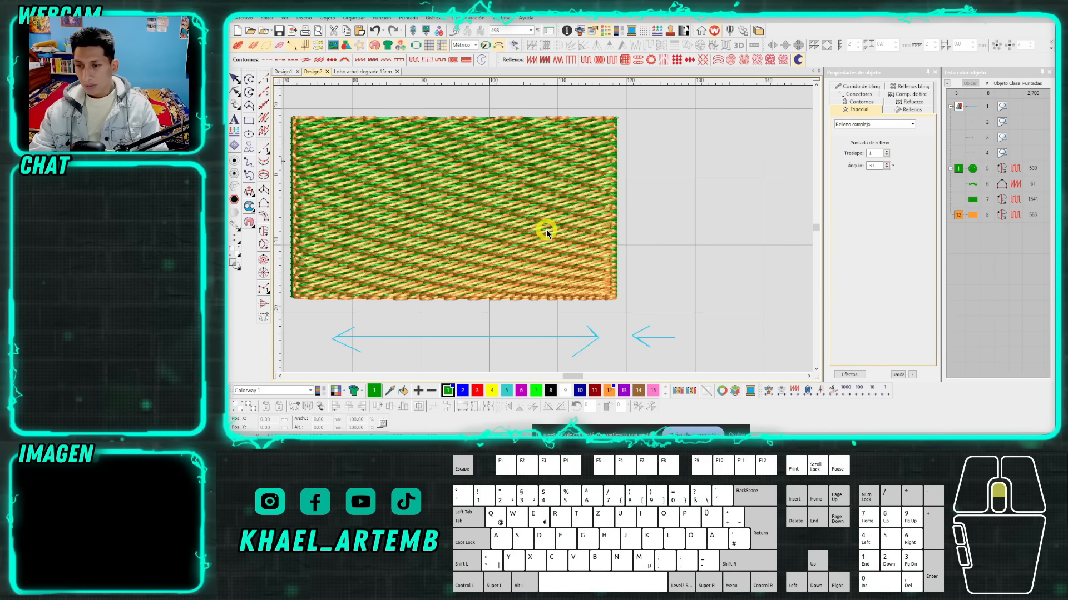
scroll(547, 229, down, 1)
click(543, 220)
key(h)
scroll(540, 216, down, 1)
drag(608, 228, 624, 160)
key(ctrl+t)
scroll(544, 232, up, 1)
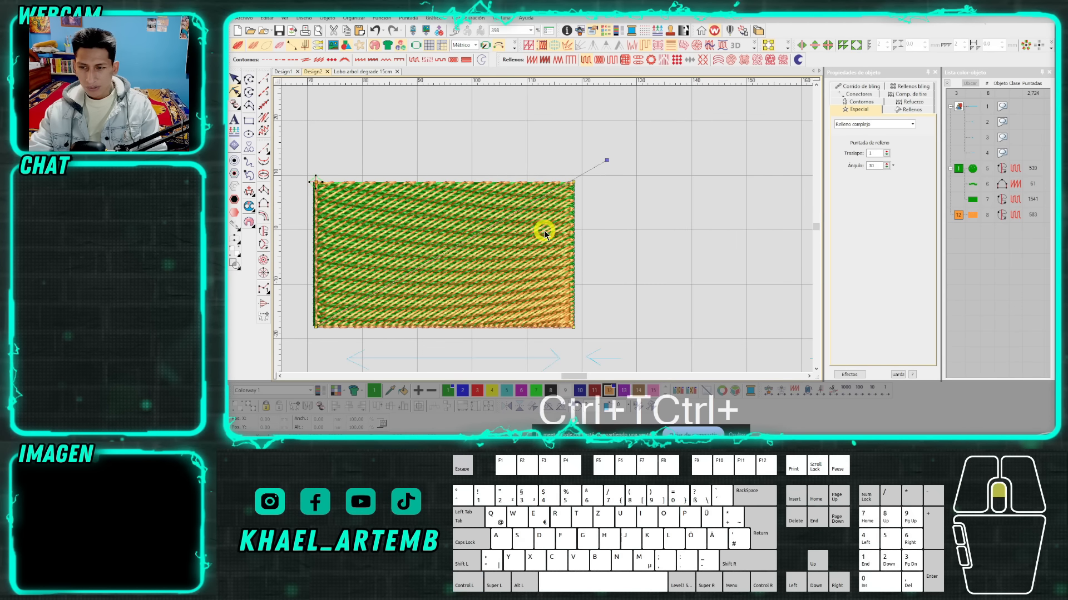
key(Escape)
scroll(546, 231, down, 2)
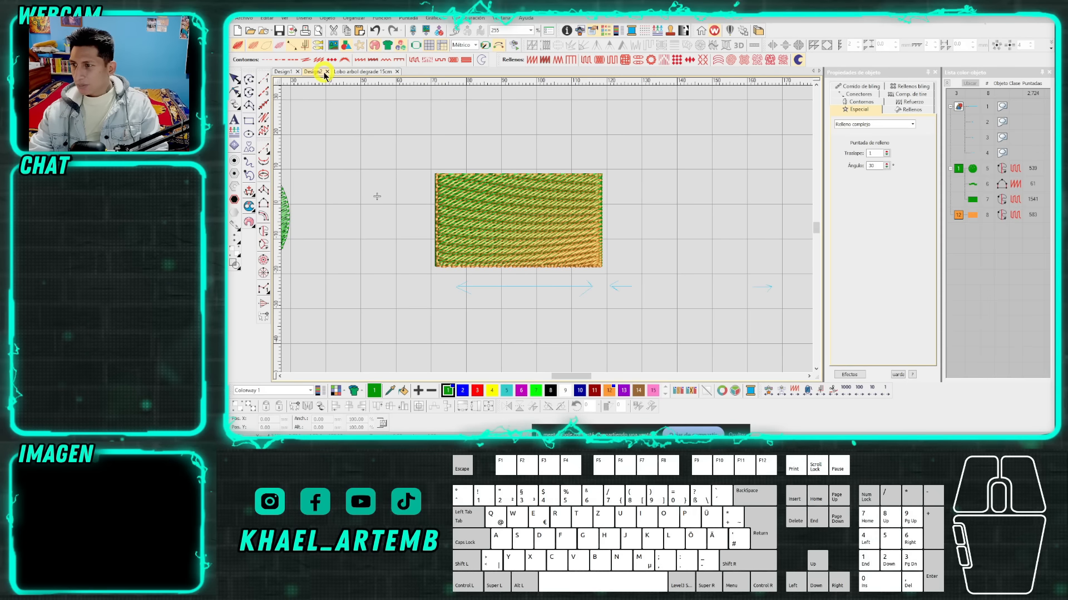
Copy the purple tree landscape picture in Design1.
click(285, 72)
scroll(547, 231, down, 3)
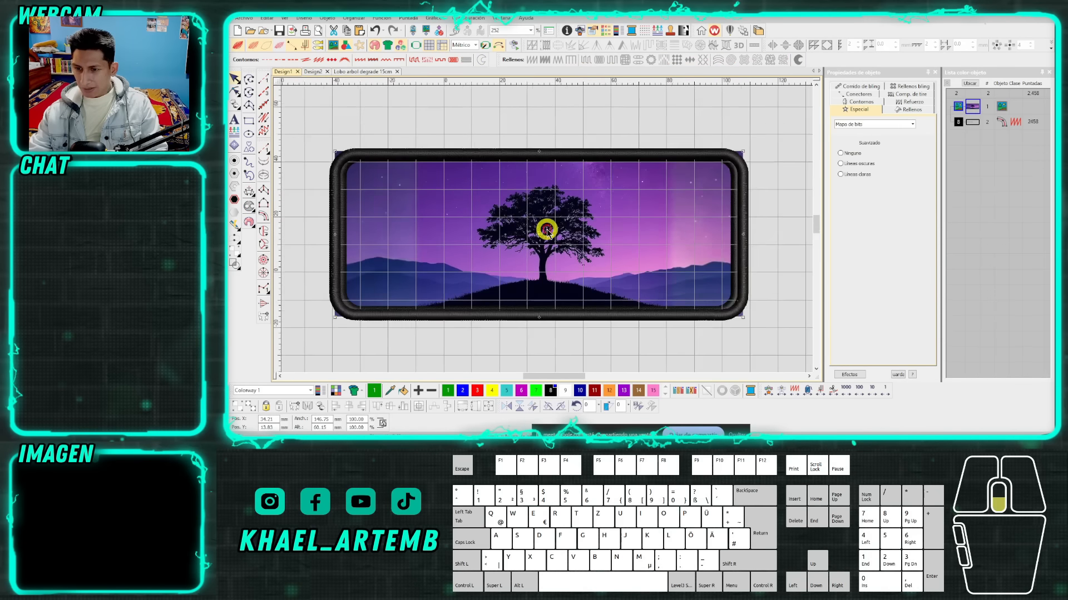
scroll(547, 230, up, 2)
key(ctrl+c)
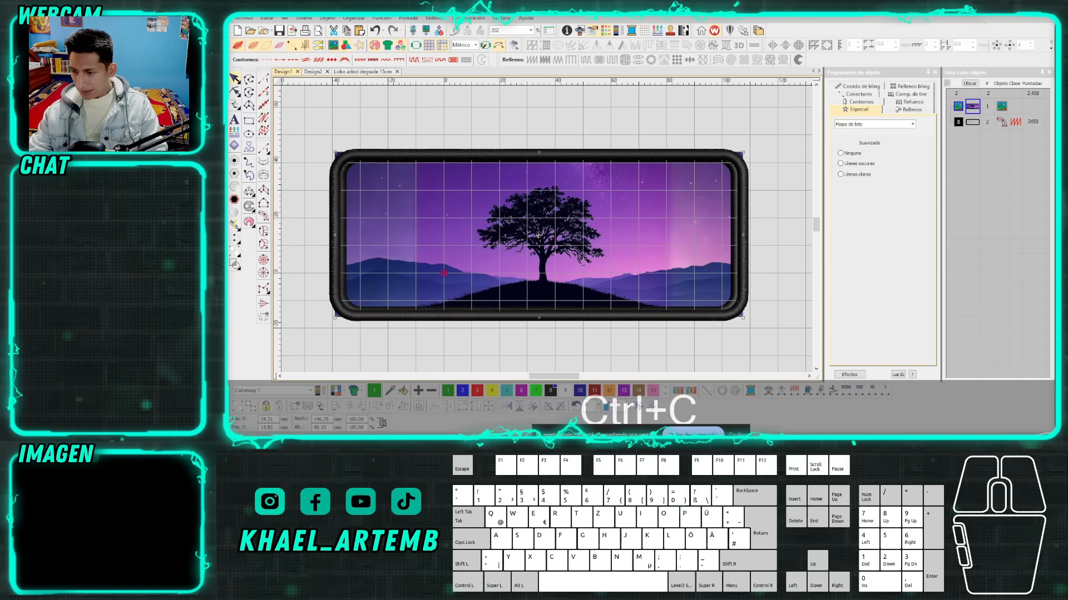
Switch to WhatsApp Web and send the copied landscape picture to the Wilcom Octubre CLASES group chat.
click(362, 450)
click(337, 419)
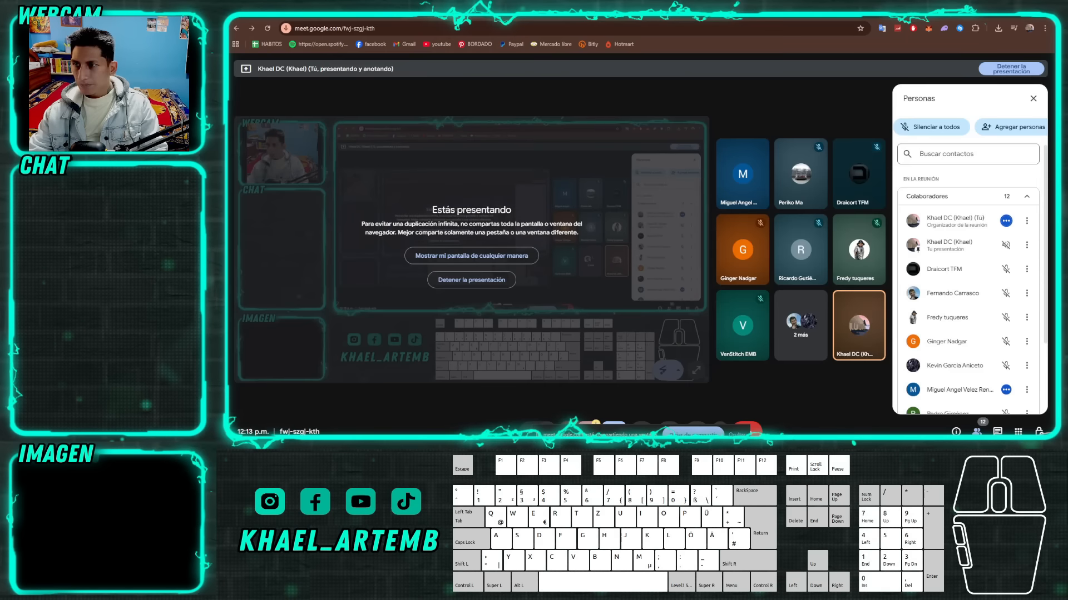
click(478, 11)
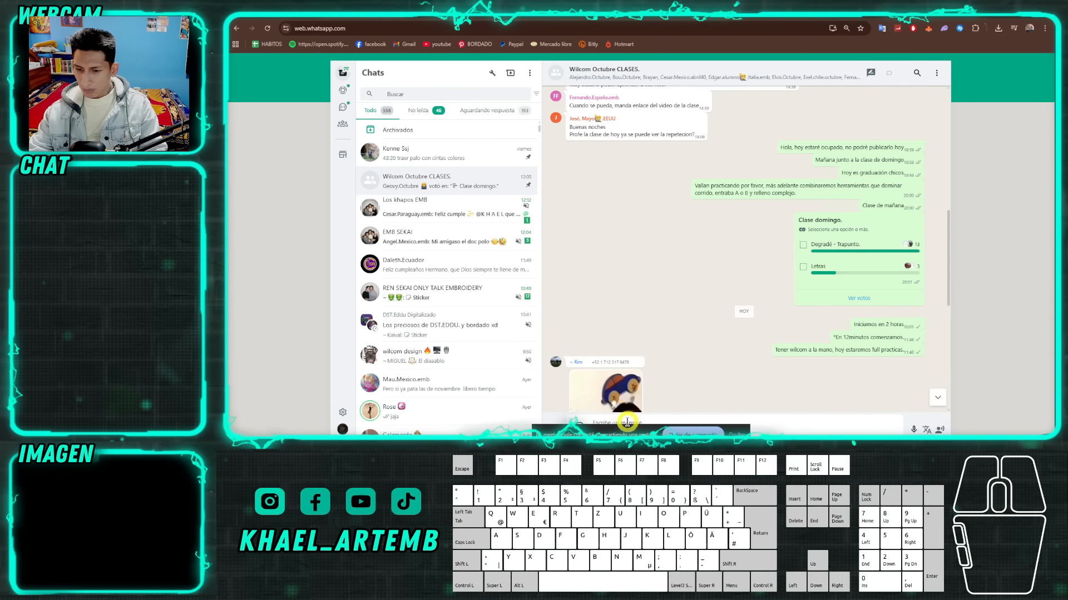
key(ctrl+v)
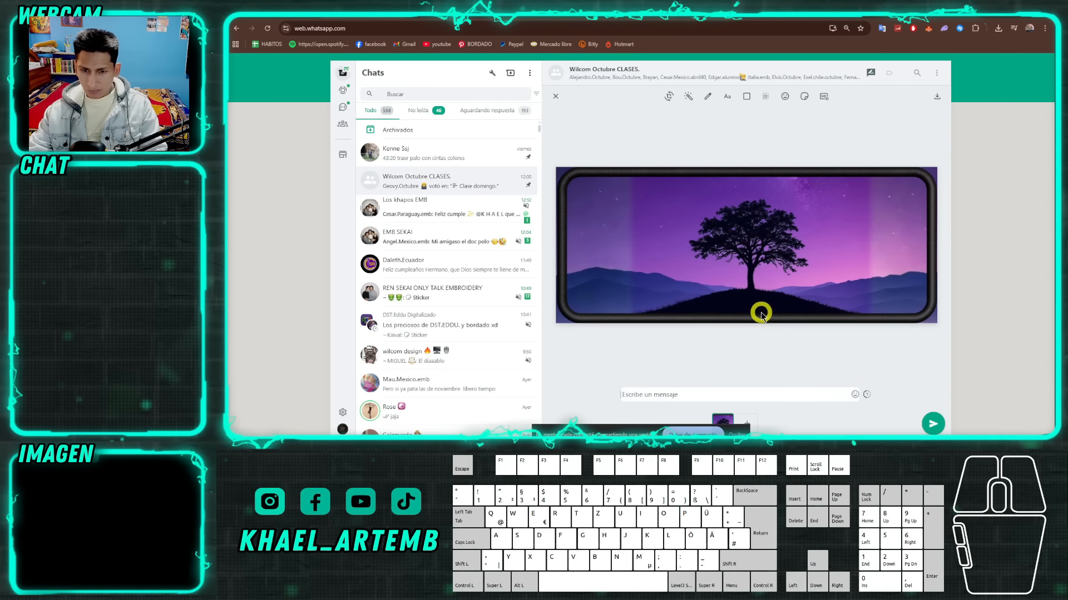
key(Return)
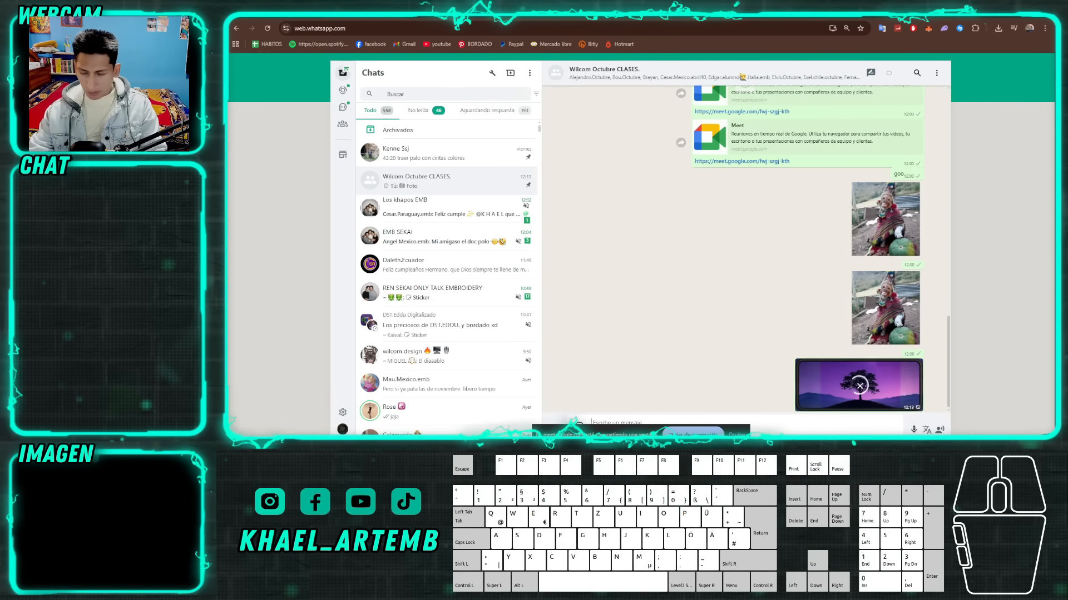
Return to Wilcom and delete the black Column C border surrounding the landscape picture.
key(alt+Tab)
click(525, 264)
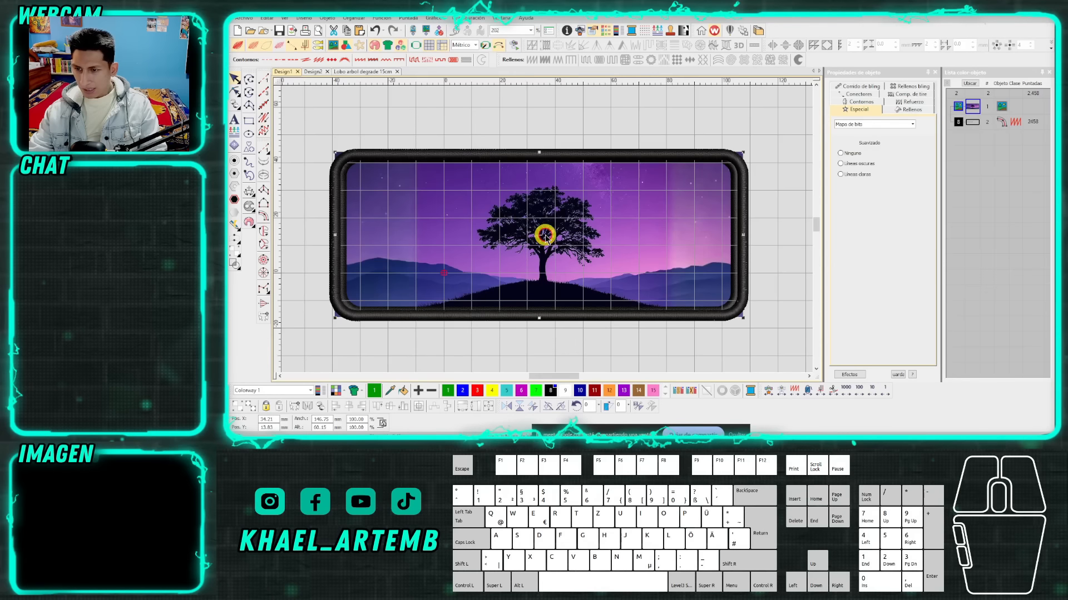
scroll(545, 233, down, 2)
scroll(547, 229, up, 1)
scroll(547, 229, up, 2)
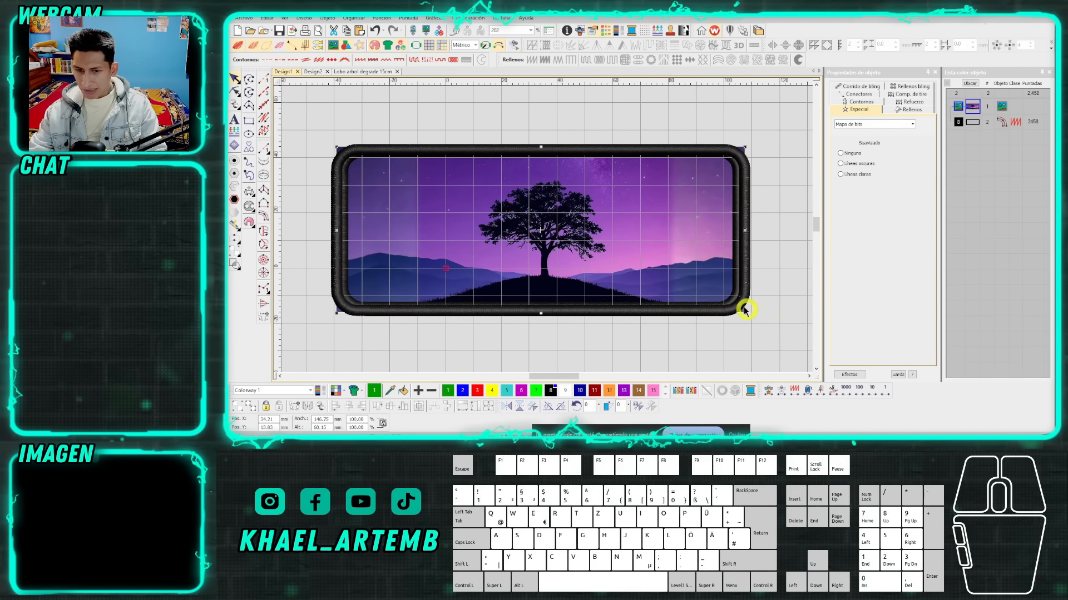
scroll(640, 245, down, 2)
click(603, 233)
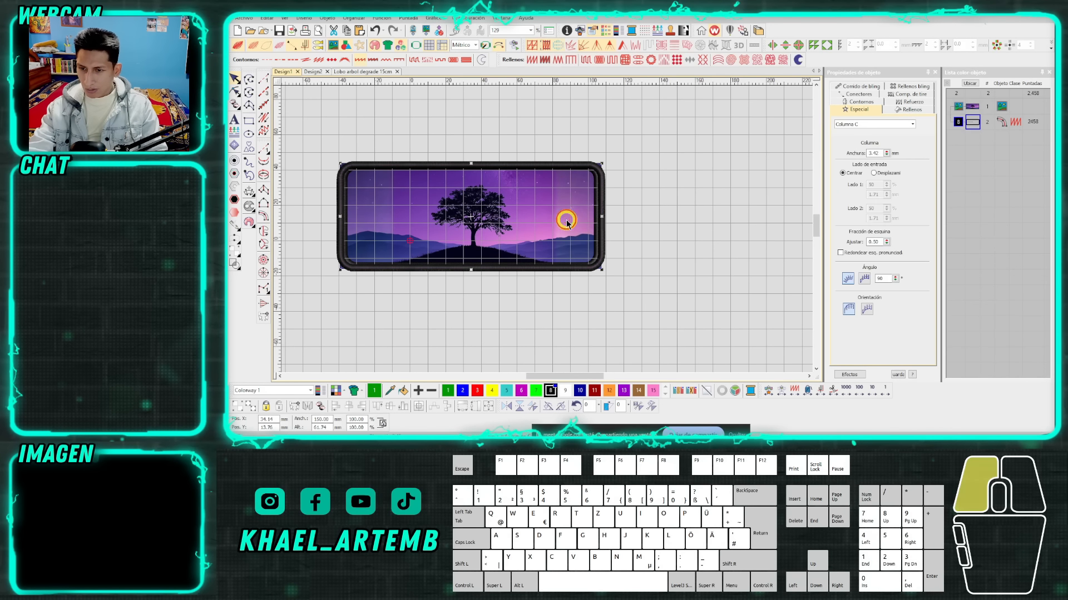
click(544, 215)
Set the landscape picture's width to 150 mm.
scroll(545, 228, up, 1)
click(547, 233)
double_click(328, 420)
text(150)
key(Return)
key(0)
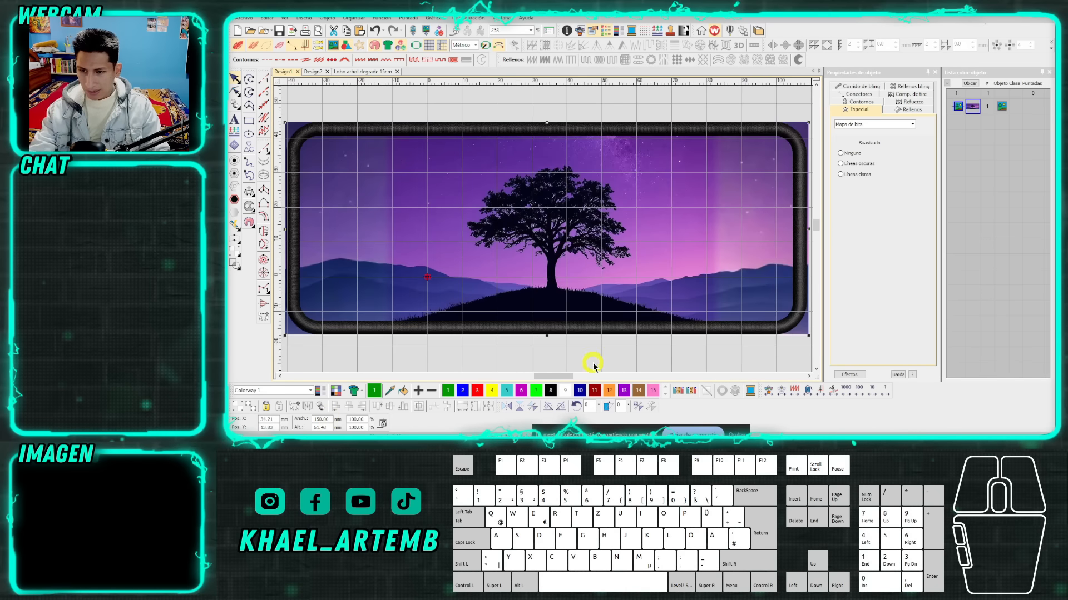
scroll(577, 231, down, 2)
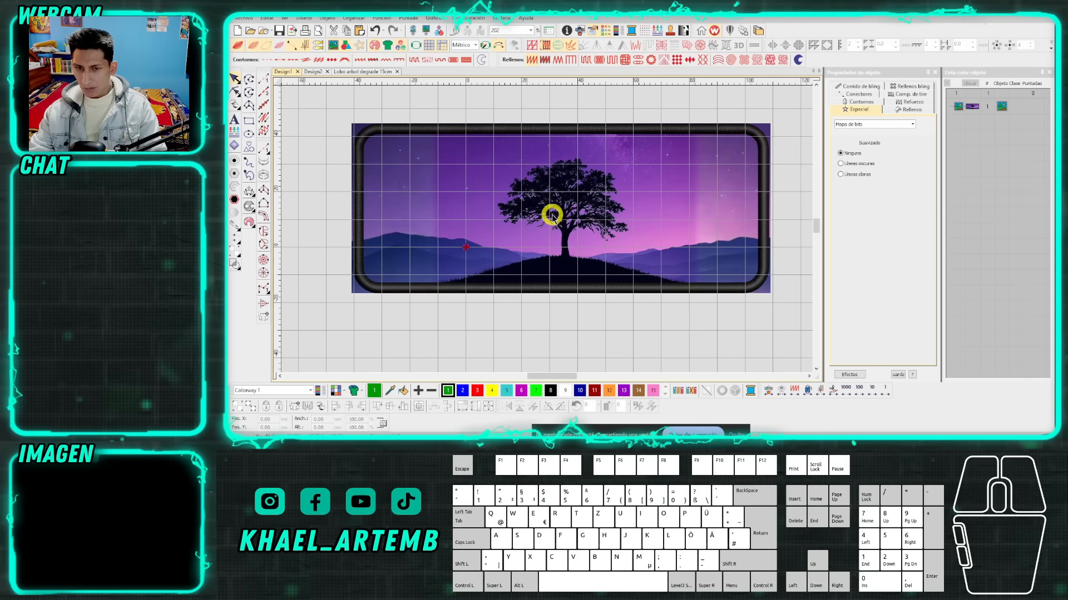
Draw a rectangle outline about 145 × 57 mm along the middle of the picture's black border.
scroll(548, 220, up, 2)
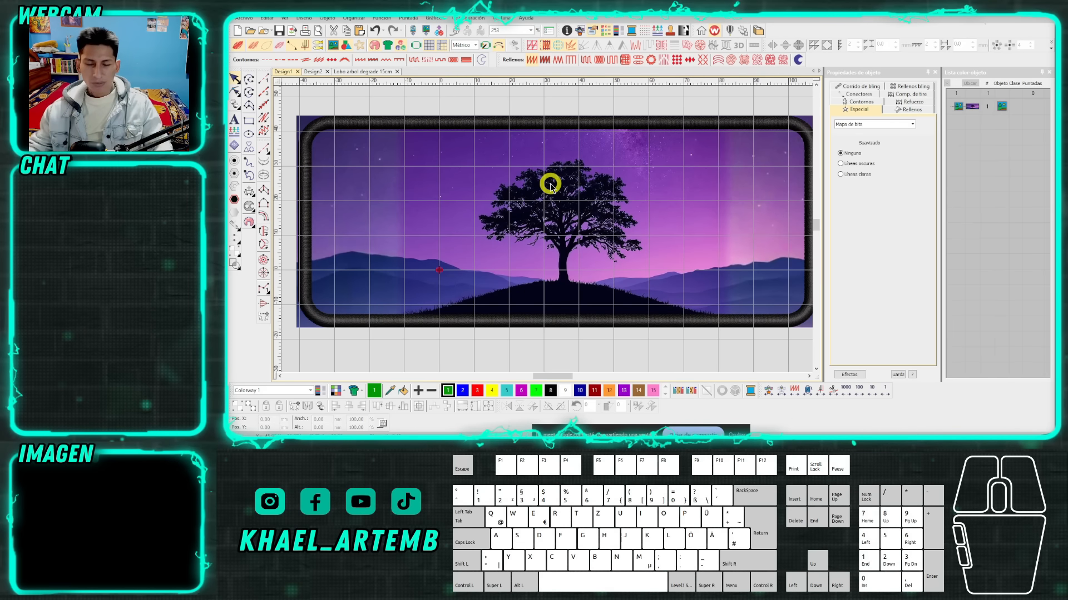
scroll(550, 186, up, 2)
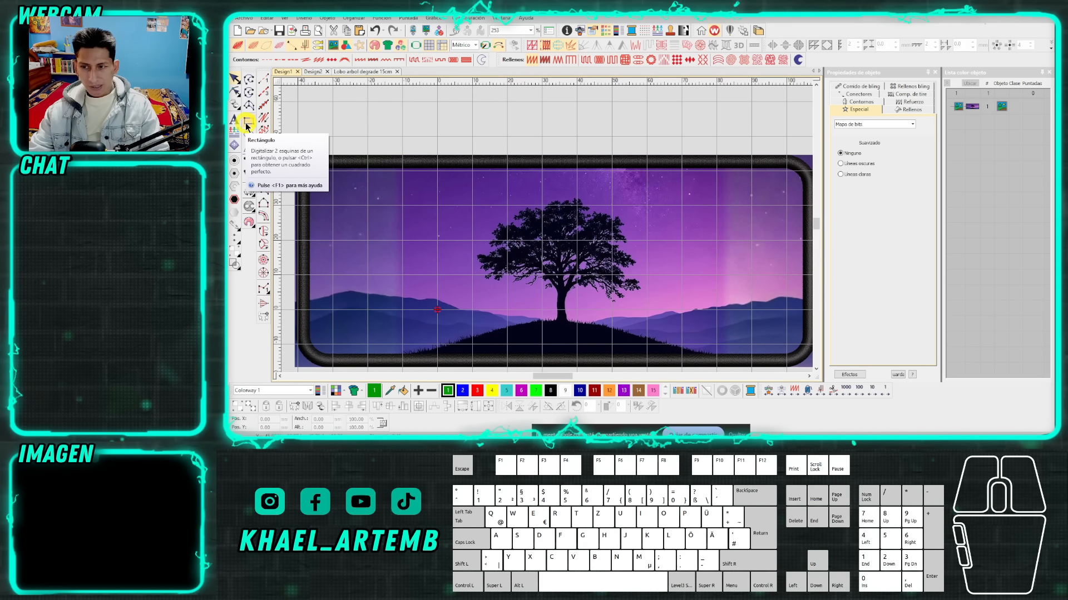
scroll(543, 227, down, 1)
scroll(532, 221, up, 1)
scroll(532, 221, up, 1)
scroll(551, 222, up, 1)
scroll(549, 234, down, 2)
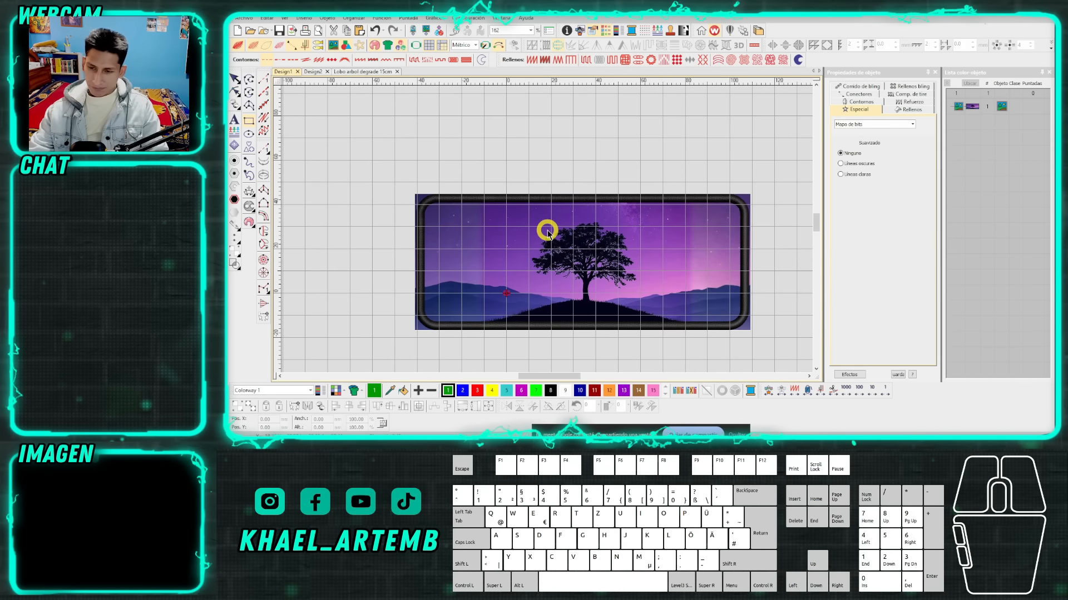
scroll(547, 232, up, 1)
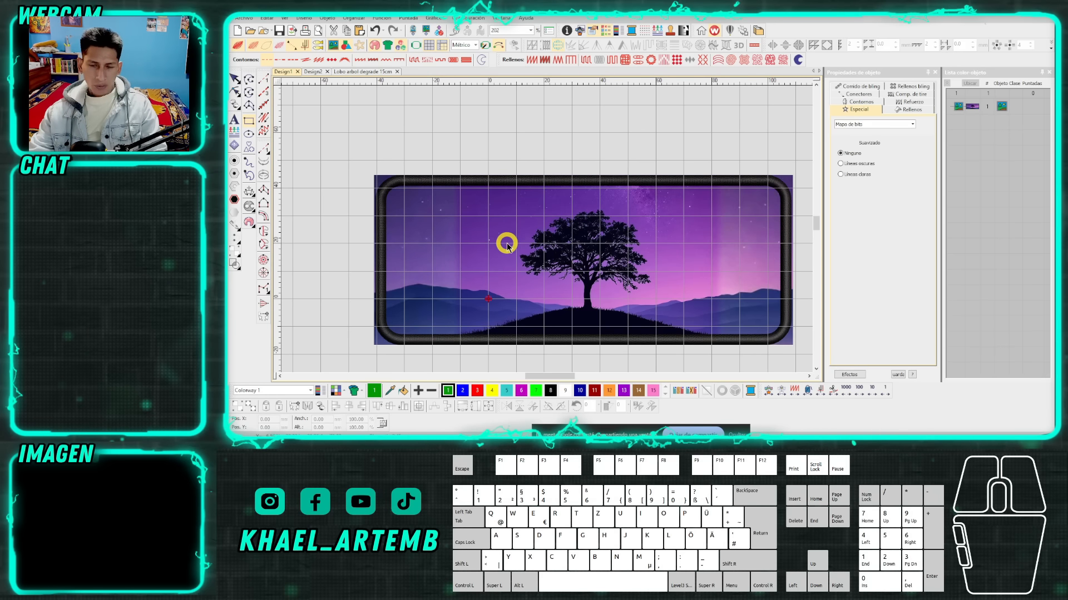
scroll(546, 231, down, 2)
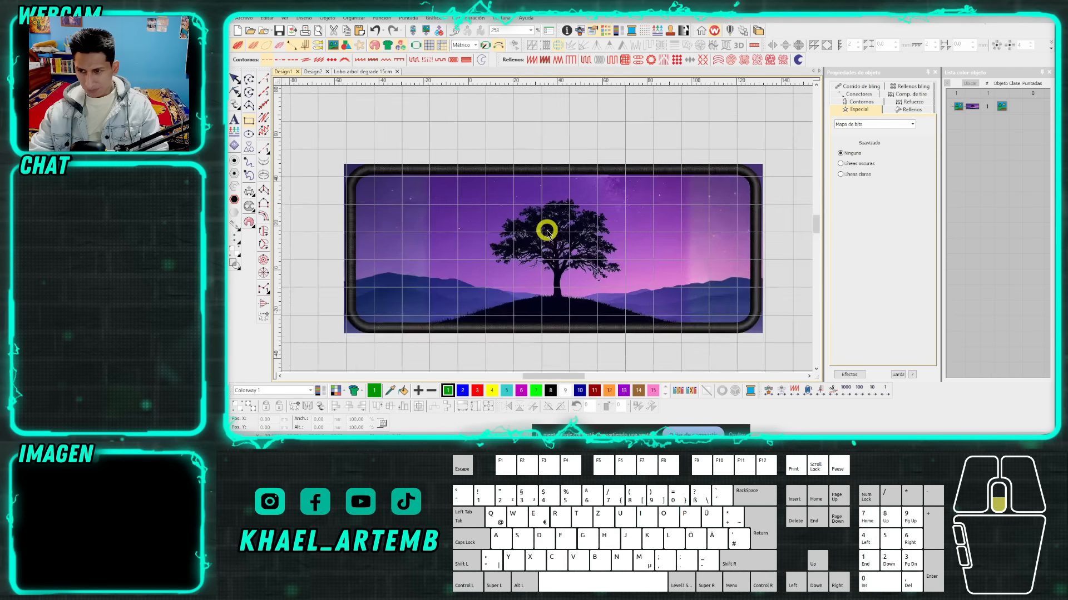
drag(348, 160, 753, 317)
scroll(517, 243, up, 3)
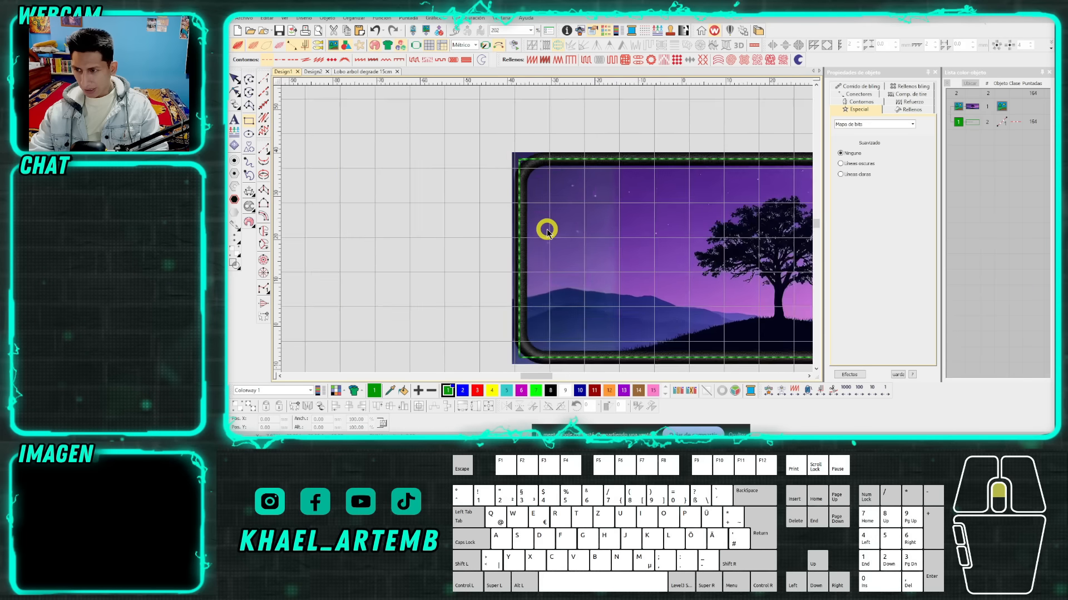
Fine-tune the green rectangle's left and bottom edges to follow the centreline of the black border.
click(236, 78)
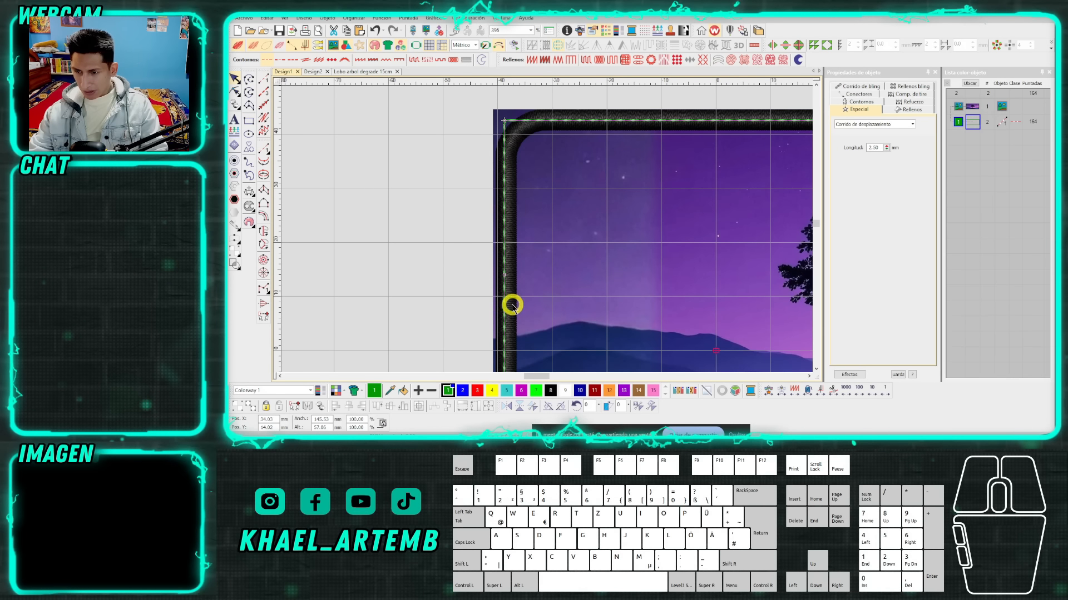
scroll(512, 306, up, 2)
drag(547, 210, 552, 210)
scroll(556, 225, down, 2)
scroll(556, 225, down, 2)
scroll(545, 229, up, 5)
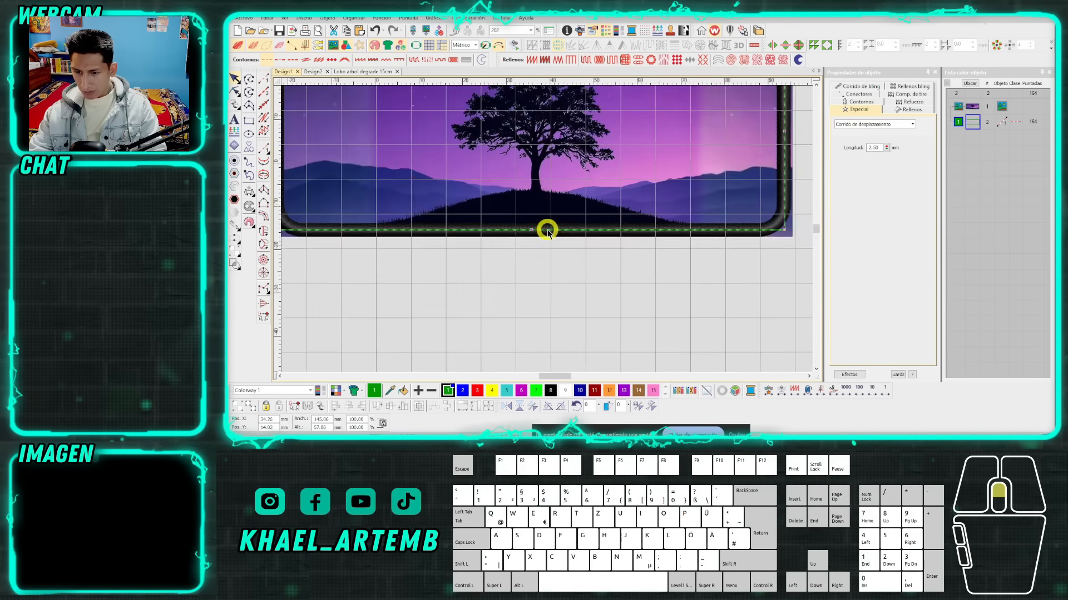
drag(502, 221, 502, 225)
scroll(546, 229, down, 7)
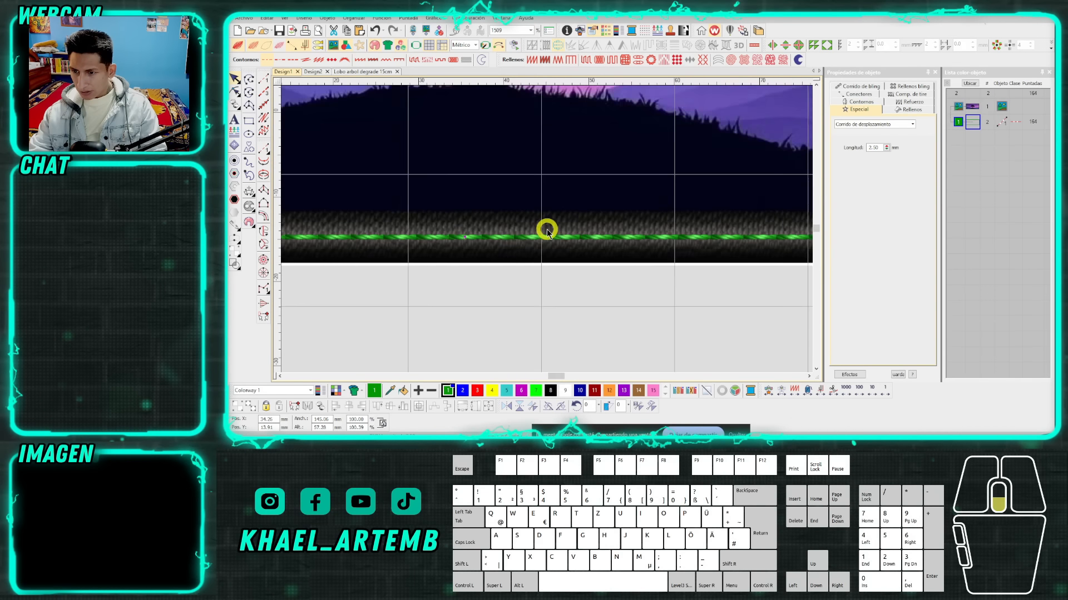
Check the green rectangle's right edge and fine-tune its top edge to the black border's centreline.
scroll(550, 216, up, 3)
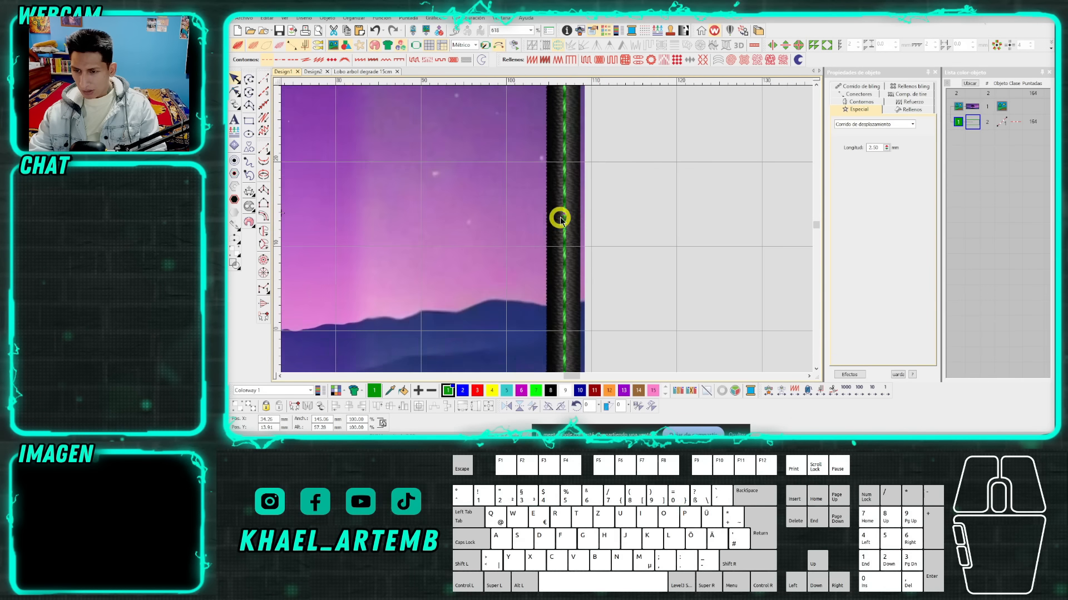
scroll(526, 206, down, 2)
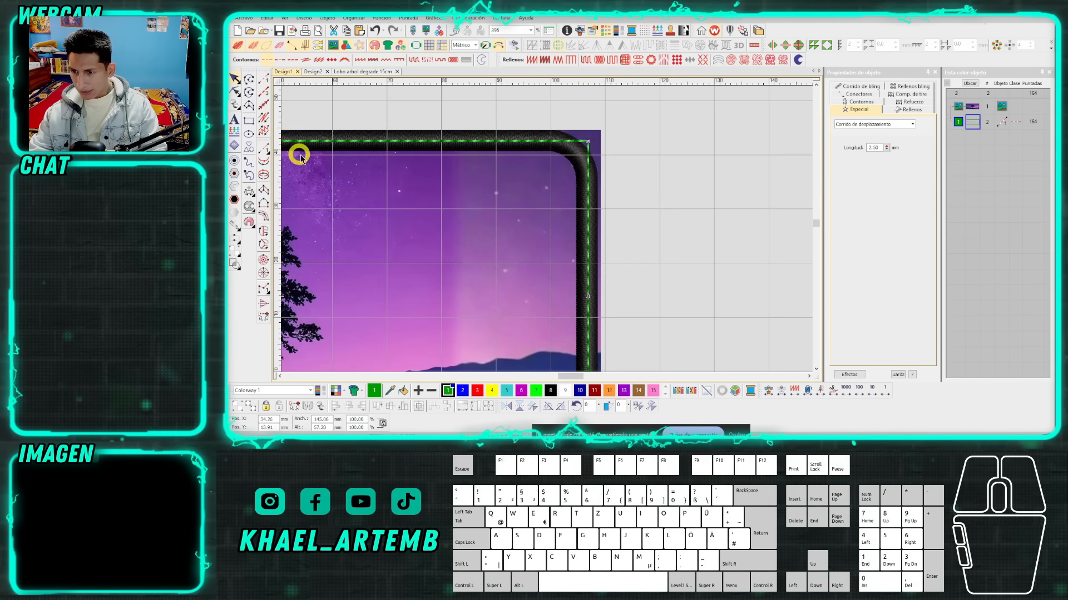
scroll(493, 226, down, 2)
scroll(545, 229, up, 5)
drag(676, 222, 684, 219)
scroll(549, 234, down, 2)
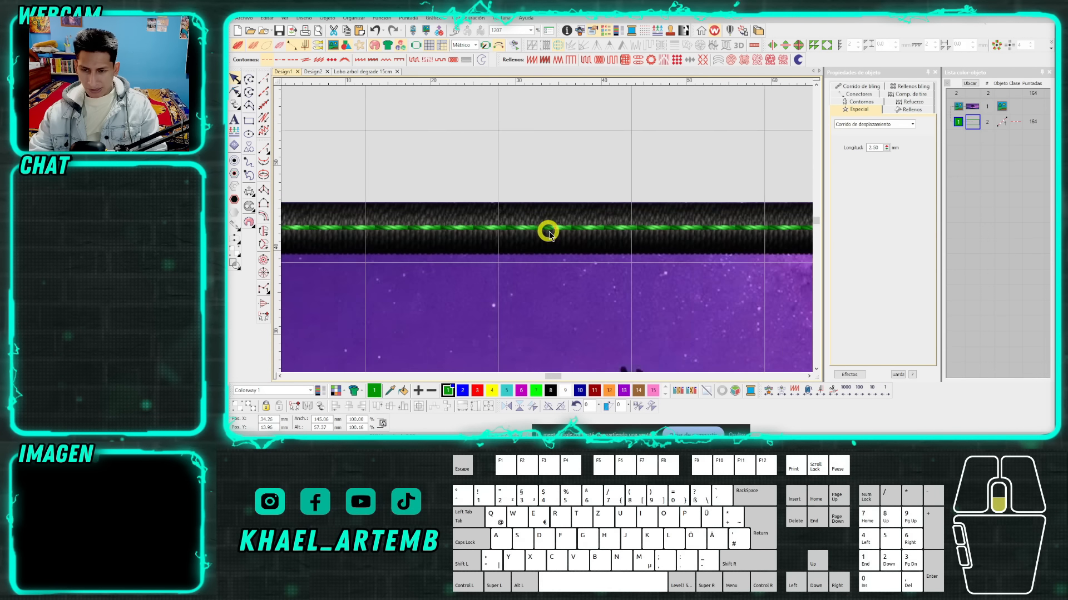
scroll(549, 233, down, 6)
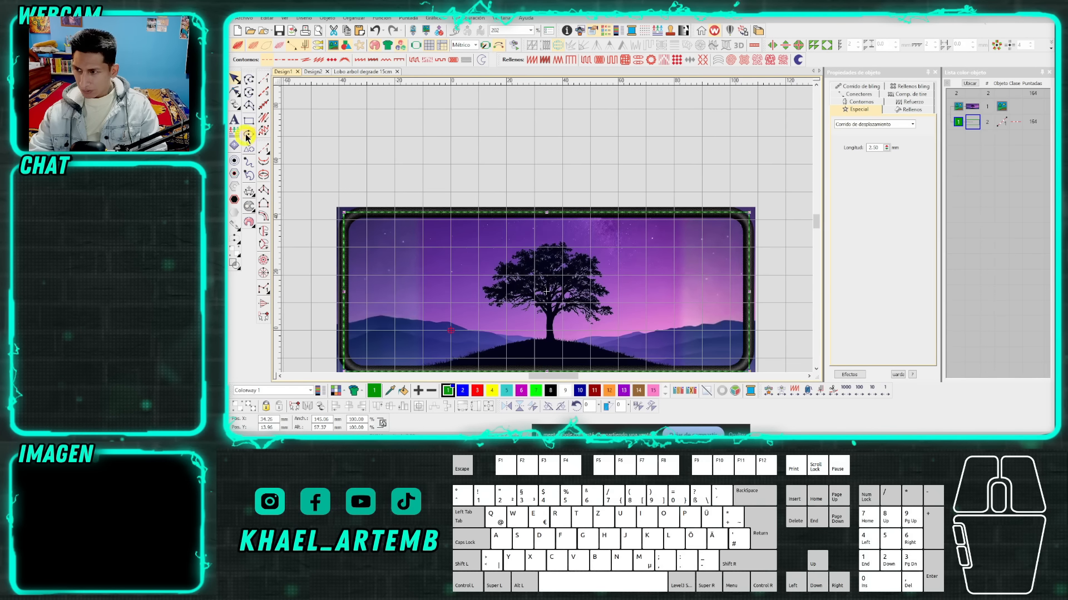
Convert the green rectangle outline to a Column C border about 3.66 mm wide, matching the black border's thickness.
scroll(544, 232, down, 1)
scroll(540, 260, up, 1)
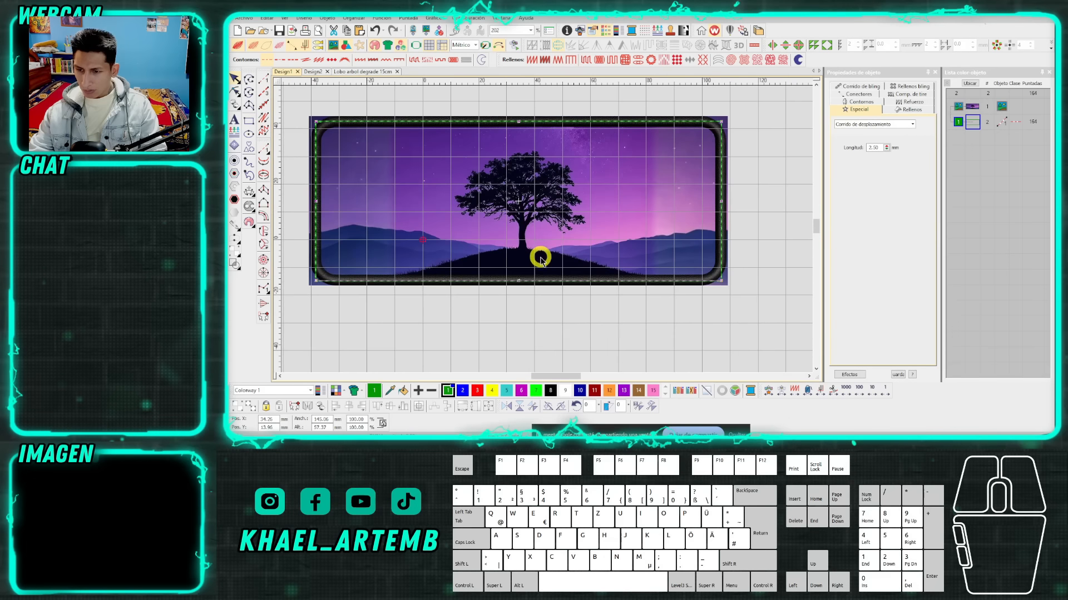
right_click(527, 283)
mouse_move(545, 274)
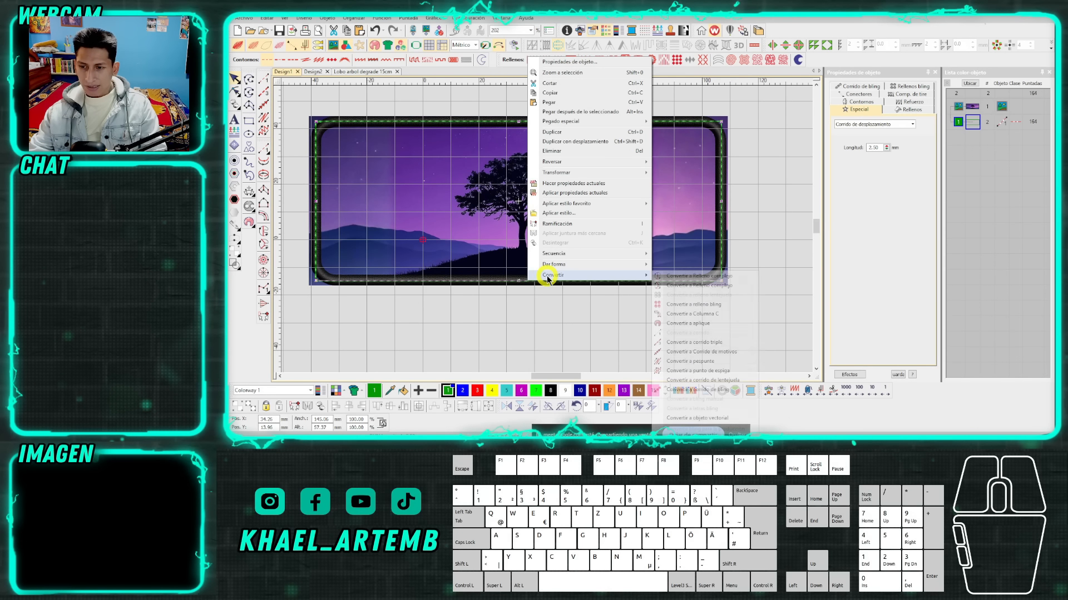
click(689, 323)
scroll(544, 230, up, 4)
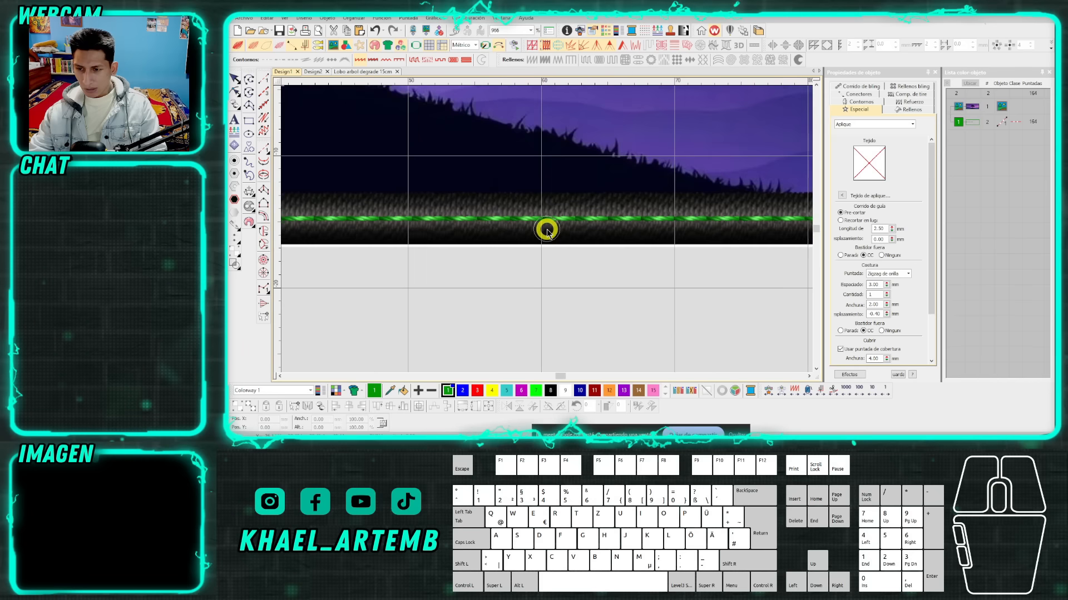
click(558, 211)
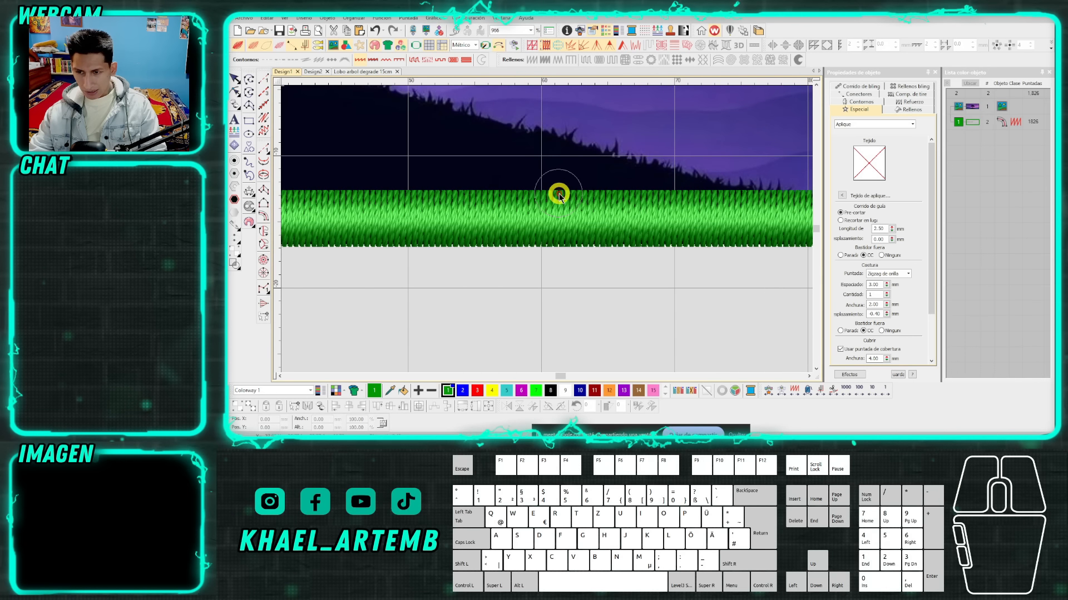
scroll(547, 225, down, 2)
scroll(547, 231, down, 2)
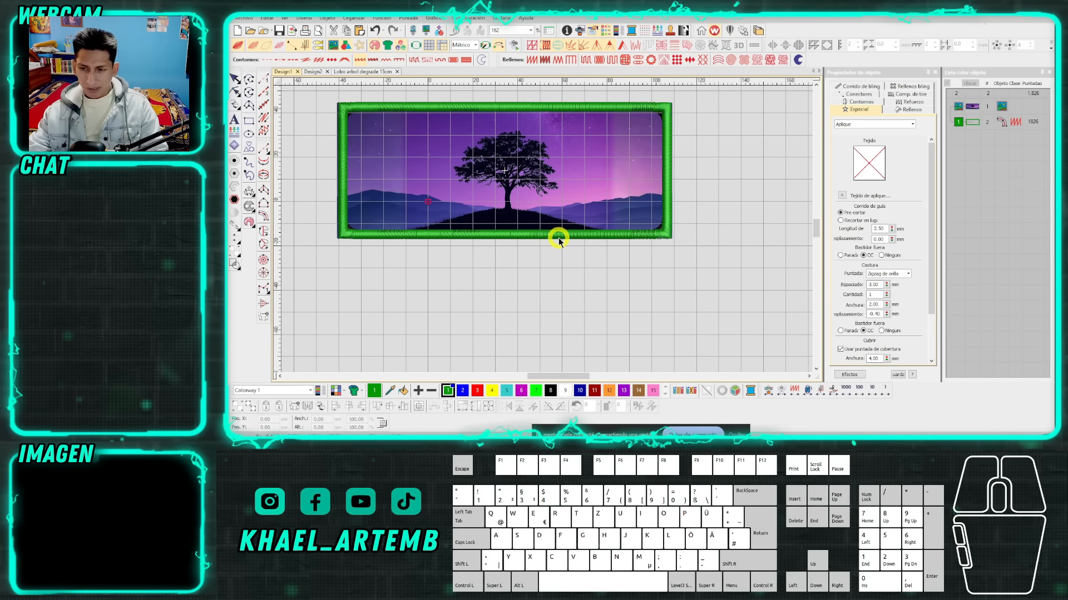
Set the green Column C border's width to 3.5 mm.
click(559, 240)
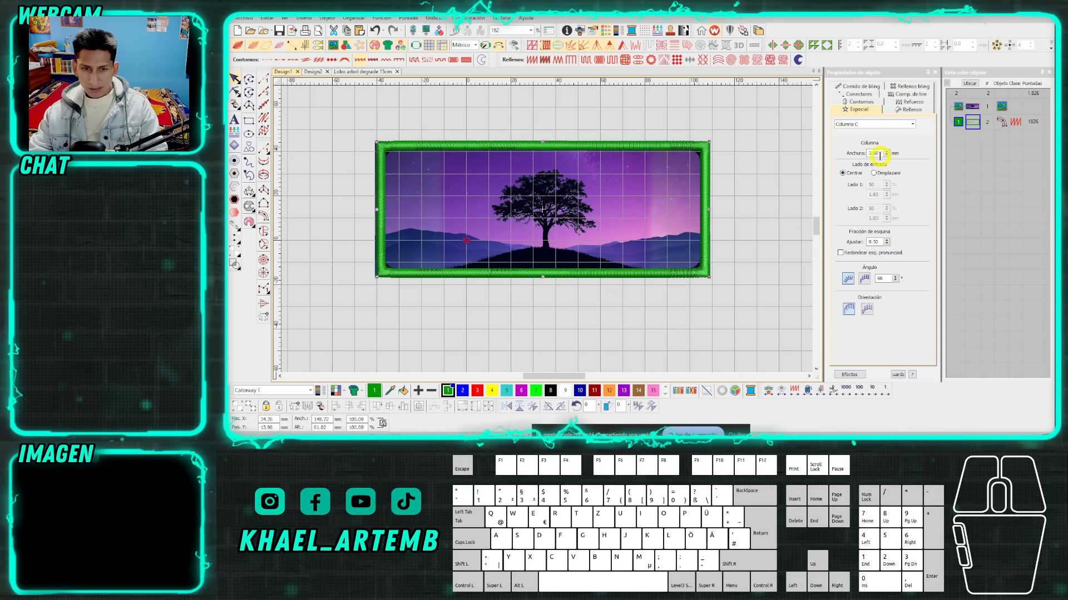
click(879, 153)
text(3.5)
key(Return)
click(766, 202)
scroll(509, 214, down, 1)
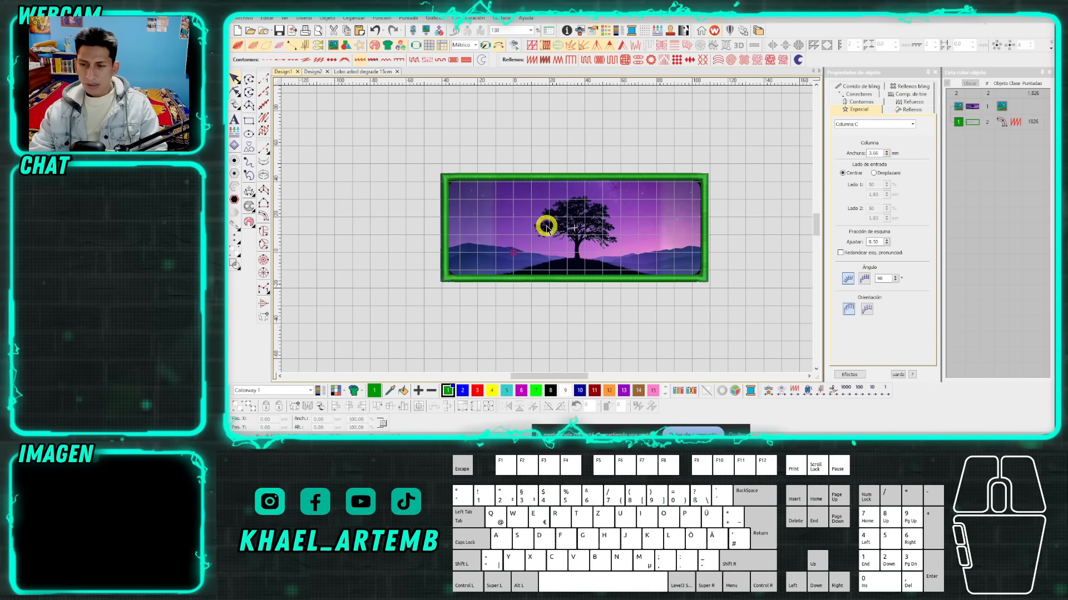
Set up the Ellipse tool as a vector outline for the border's upper-left corner.
scroll(546, 231, up, 1)
scroll(546, 231, up, 1)
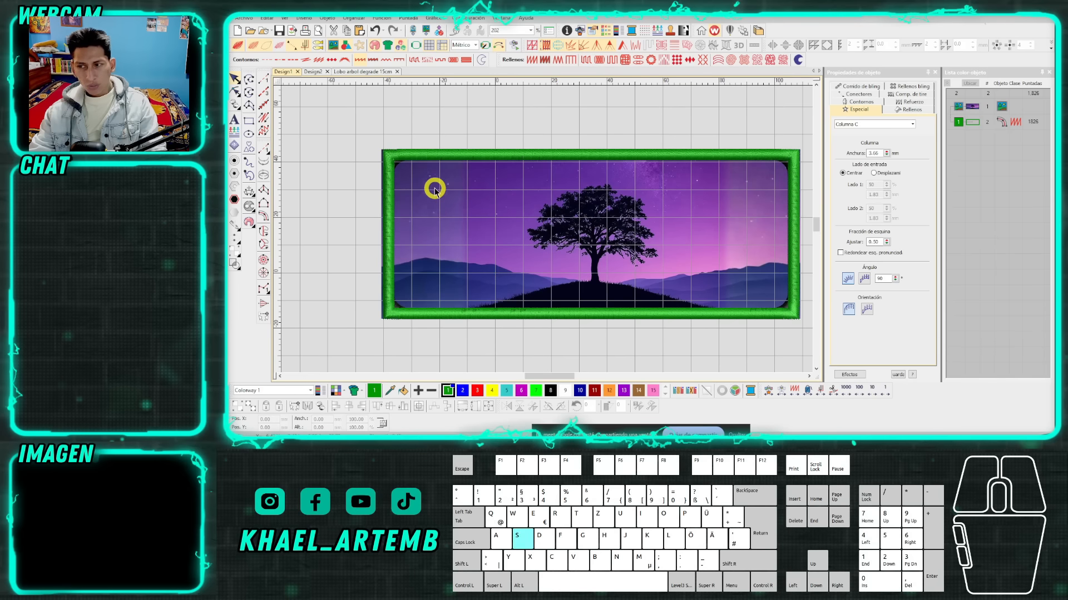
scroll(545, 229, up, 2)
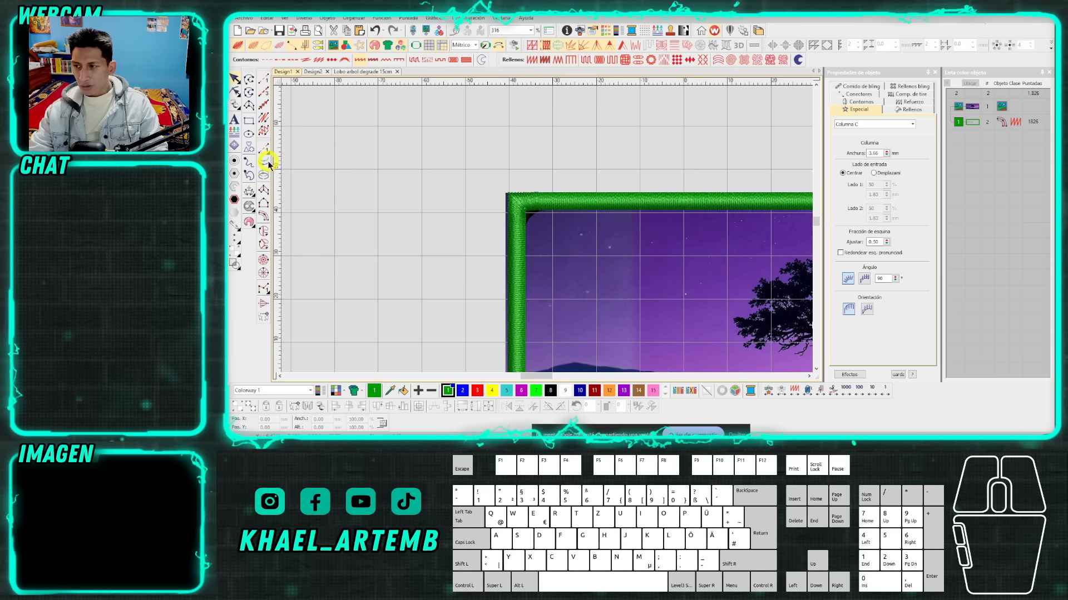
click(249, 136)
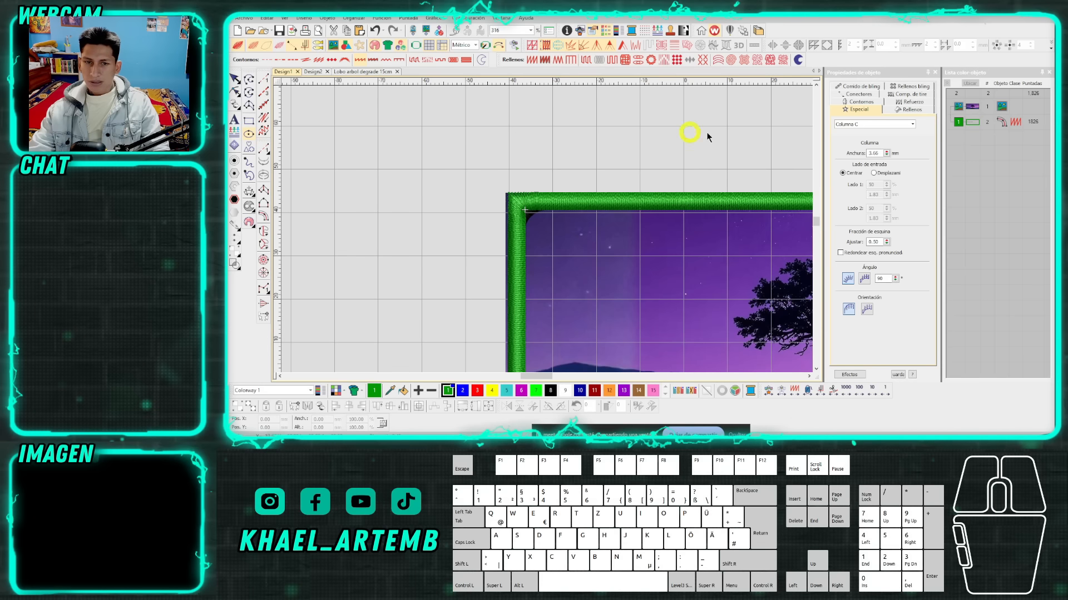
click(798, 59)
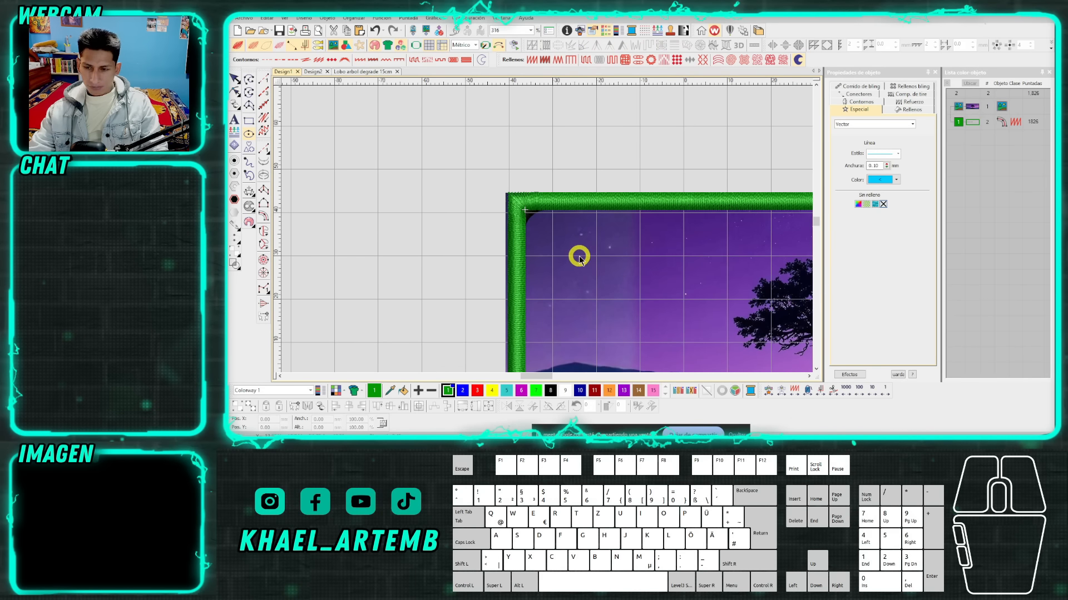
scroll(545, 228, up, 5)
click(546, 228)
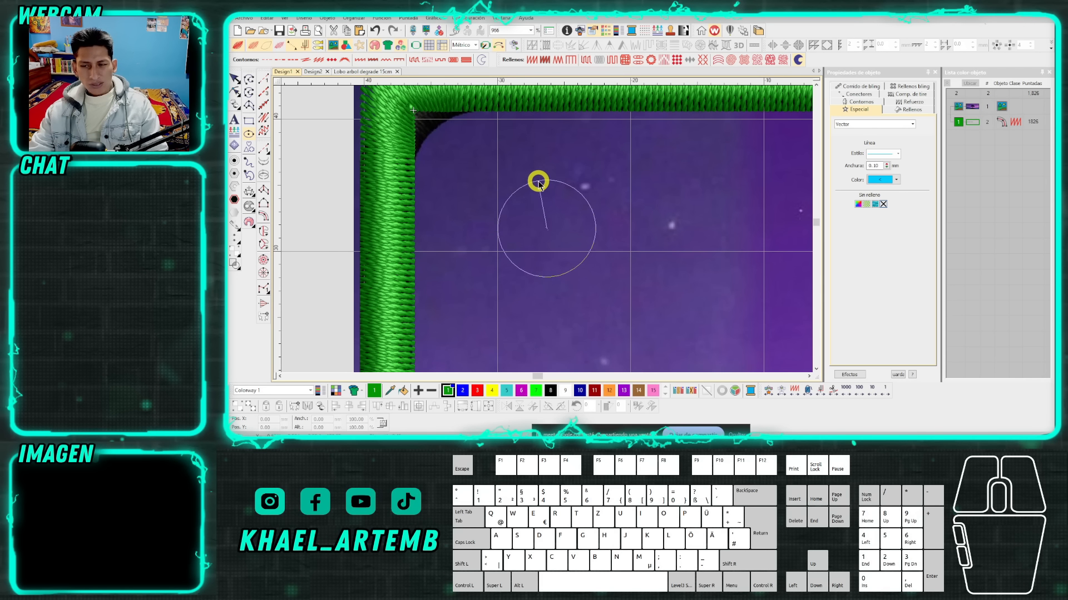
click(546, 137)
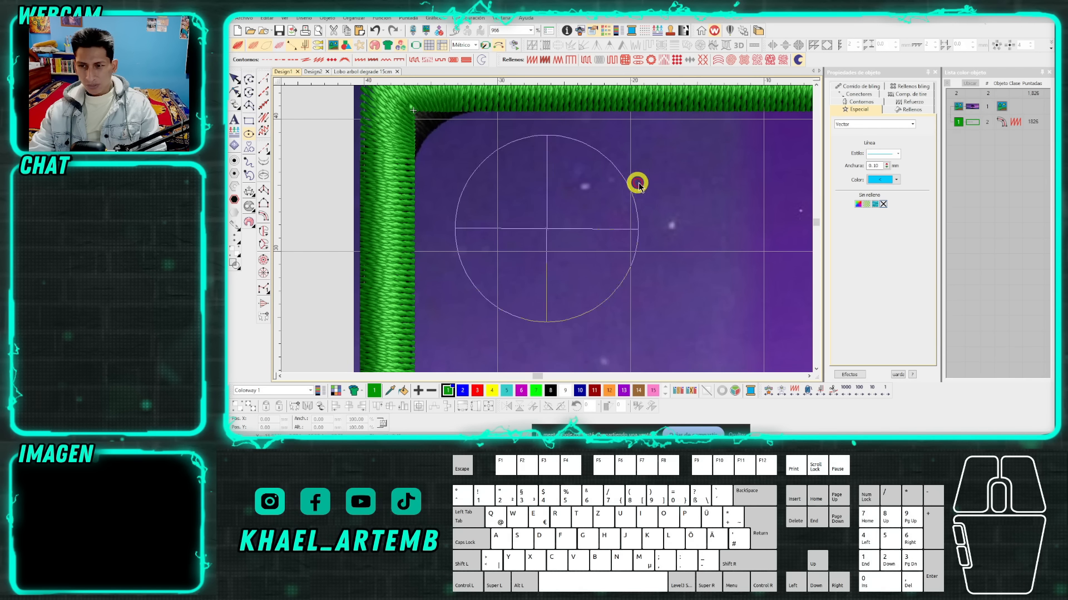
key(BackSpace)
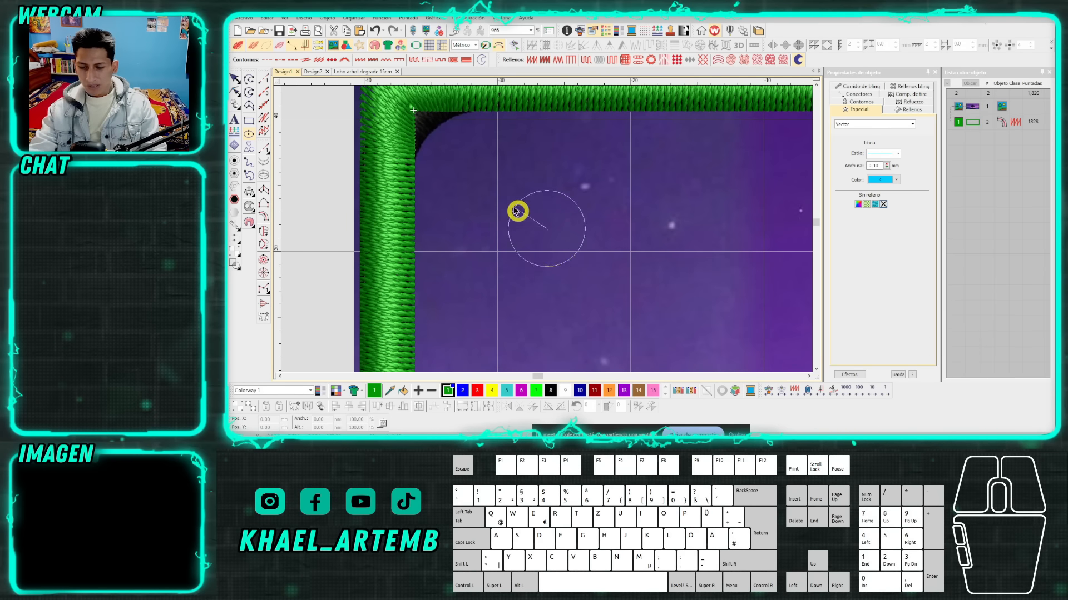
scroll(537, 218, down, 2)
scroll(546, 231, up, 3)
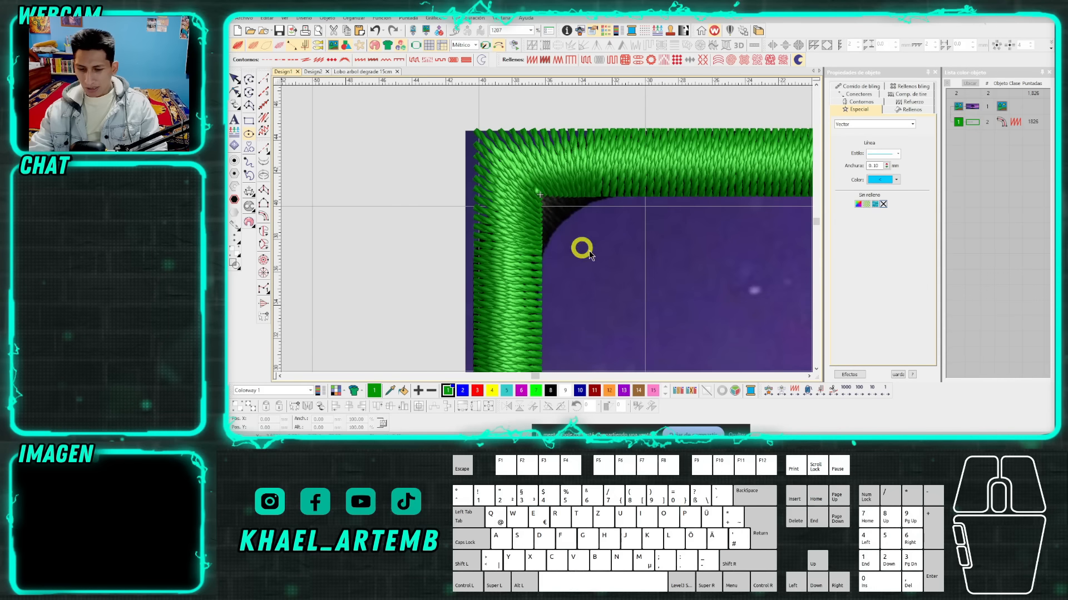
scroll(560, 240, down, 1)
key(BackSpace)
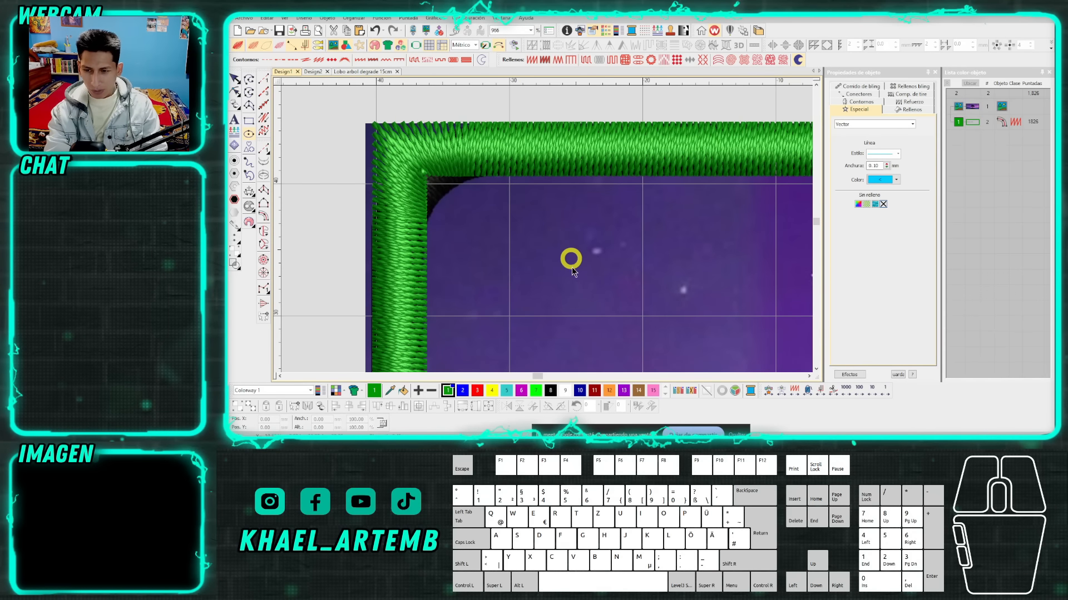
key(BackSpace)
click(646, 303)
key(BackSpace)
click(656, 284)
key(BackSpace)
scroll(548, 242, down, 1)
click(547, 241)
key(BackSpace)
click(618, 250)
key(BackSpace)
click(618, 249)
key(BackSpace)
click(586, 266)
key(BackSpace)
click(564, 255)
key(BackSpace)
scroll(546, 228, up, 2)
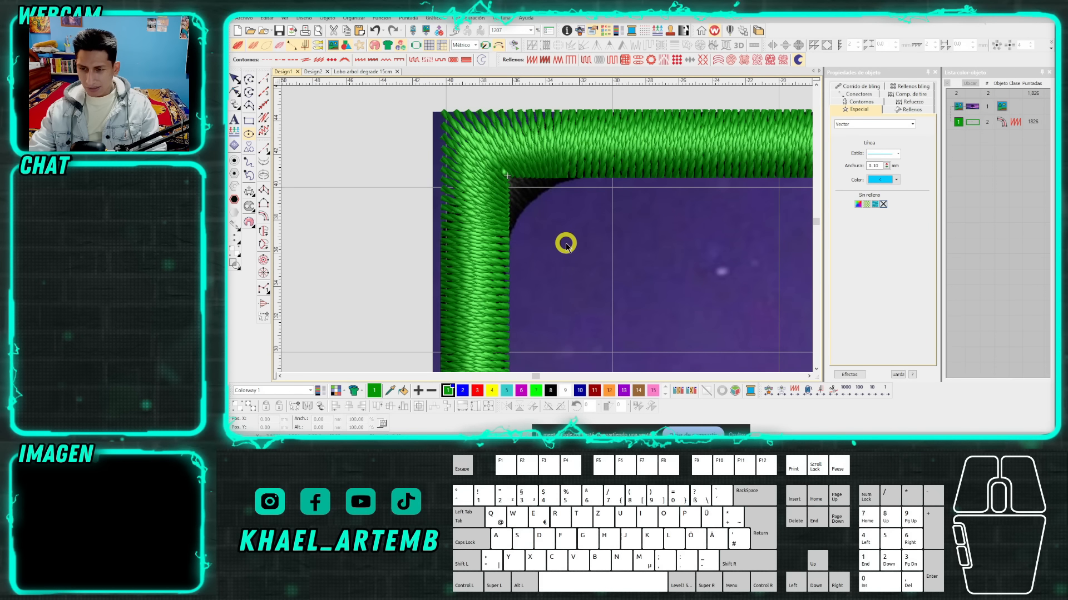
Centre a circle in the upper-left rounded corner and toggle the stitch display to compare its radius with the black border.
click(578, 251)
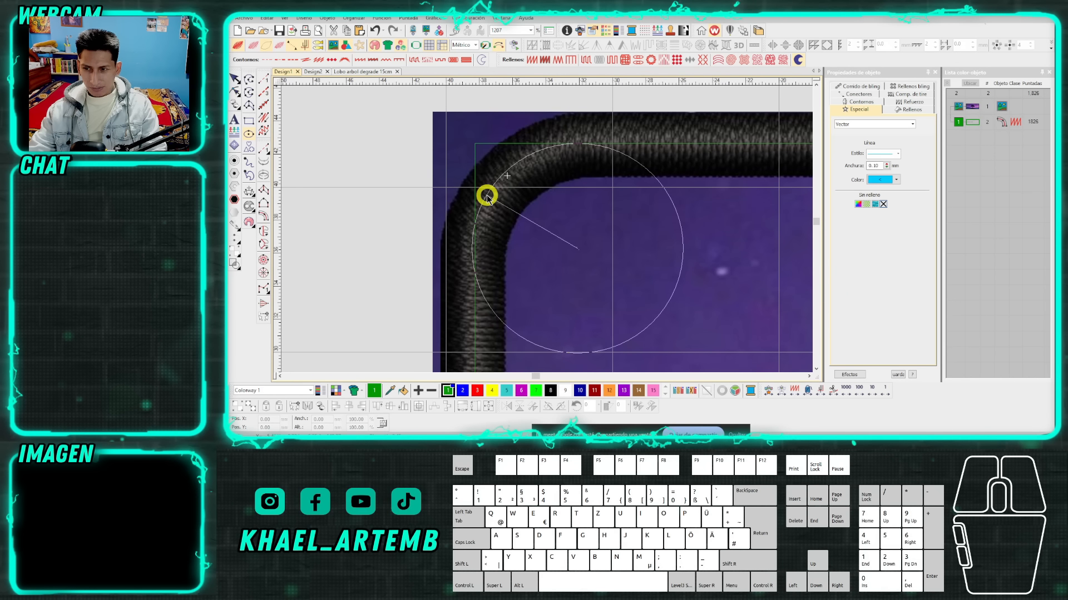
key(s)
key(s)
key(s)
key(s)
key(s)
key(s)
key(s)
key(s)
key(s)
key(s)
key(s)
key(s)
key(s)
key(s)
key(s)
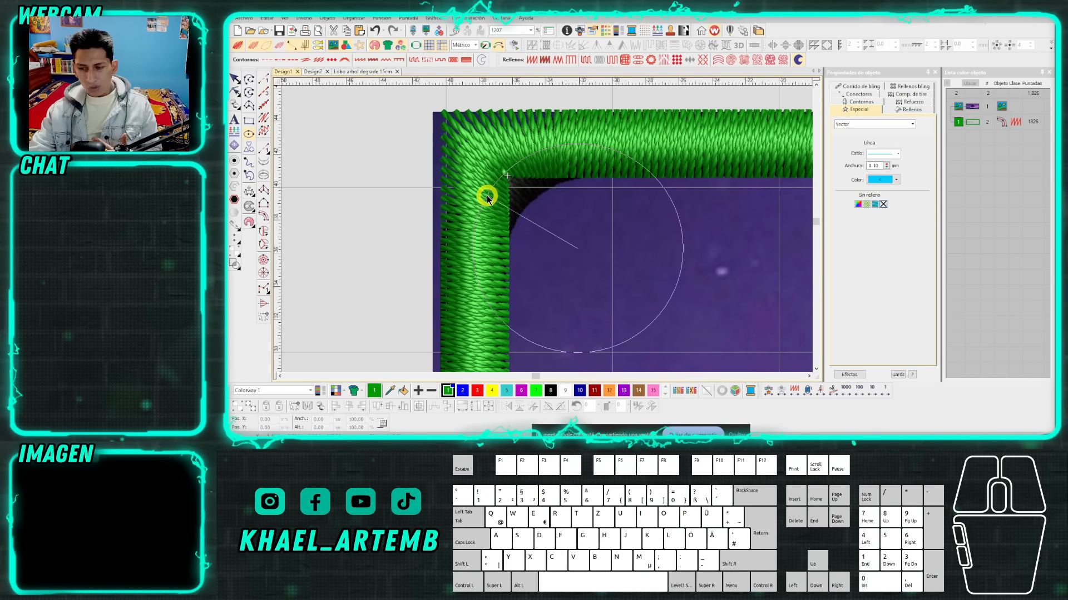
key(s)
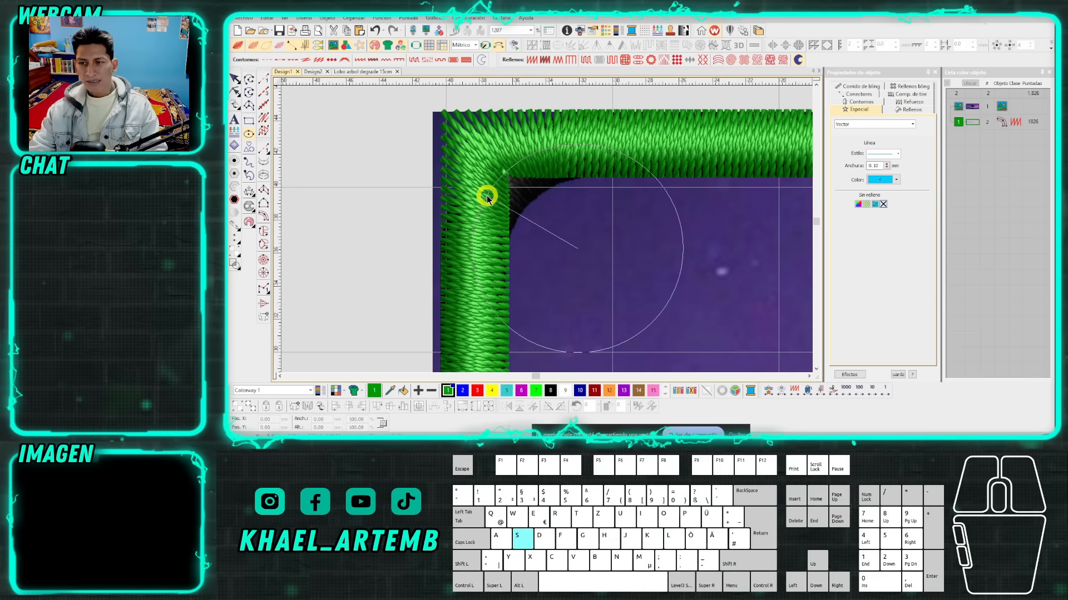
key(s)
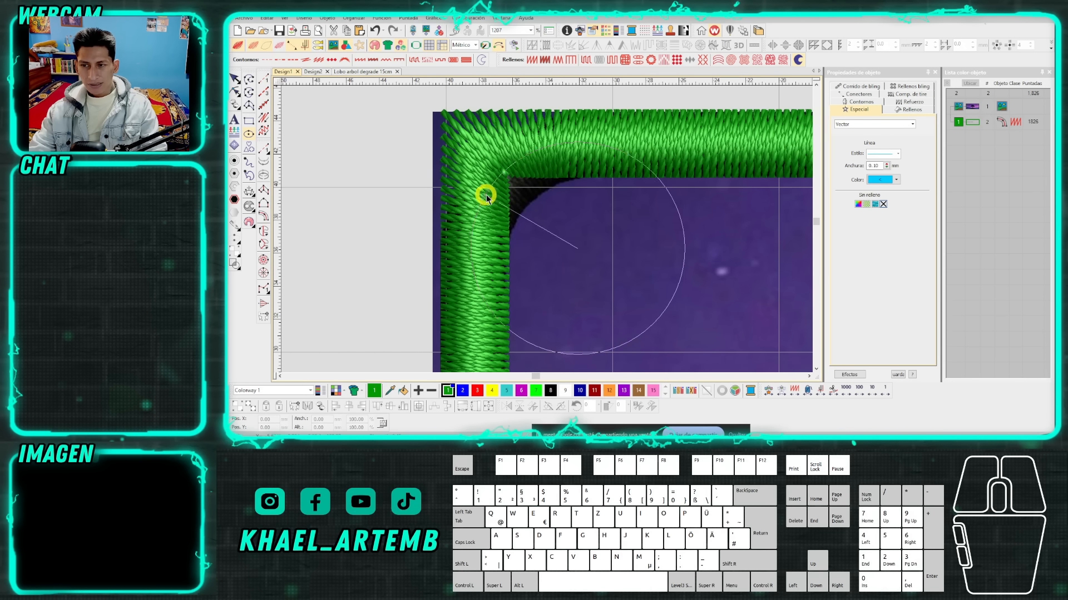
key(s)
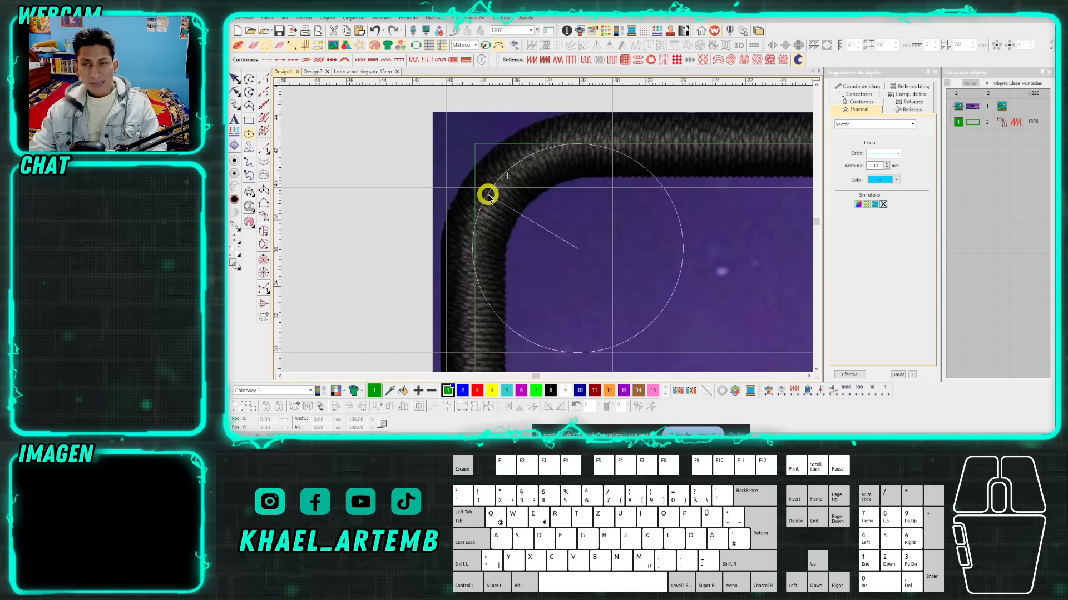
key(s)
key(s)
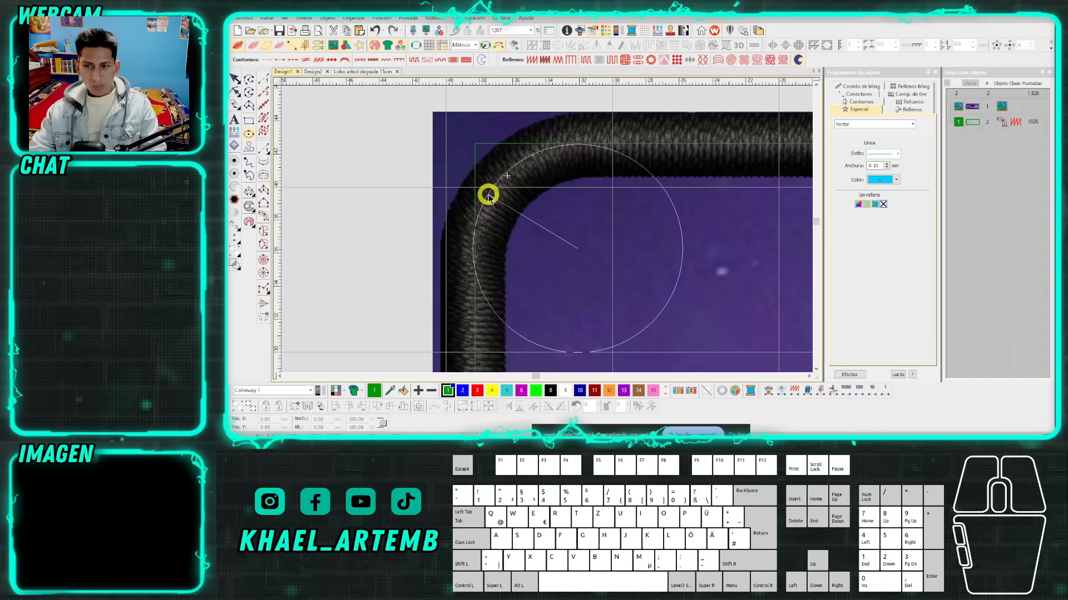
key(s)
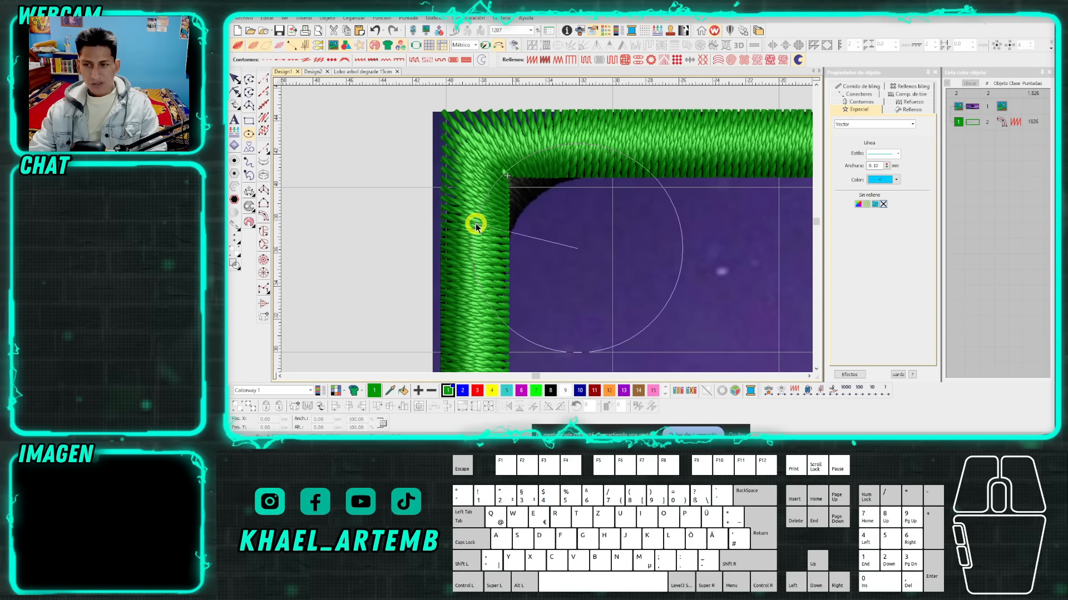
key(s)
Complete the vector circle at about 12.8 mm in diameter, following the black border's centreline at the upper-left corner.
scroll(543, 231, down, 4)
scroll(545, 230, up, 5)
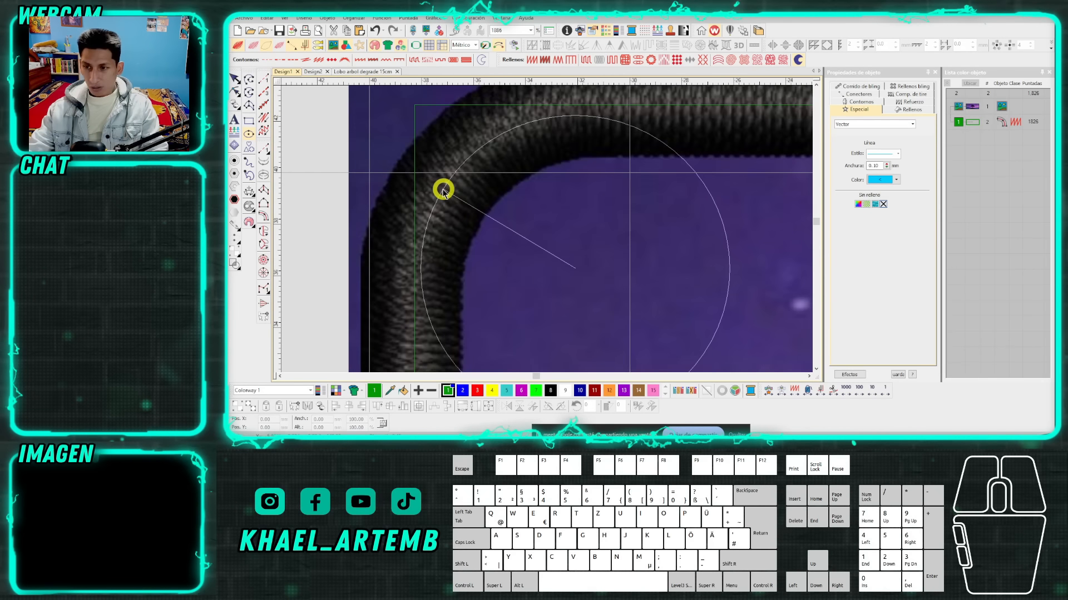
click(434, 187)
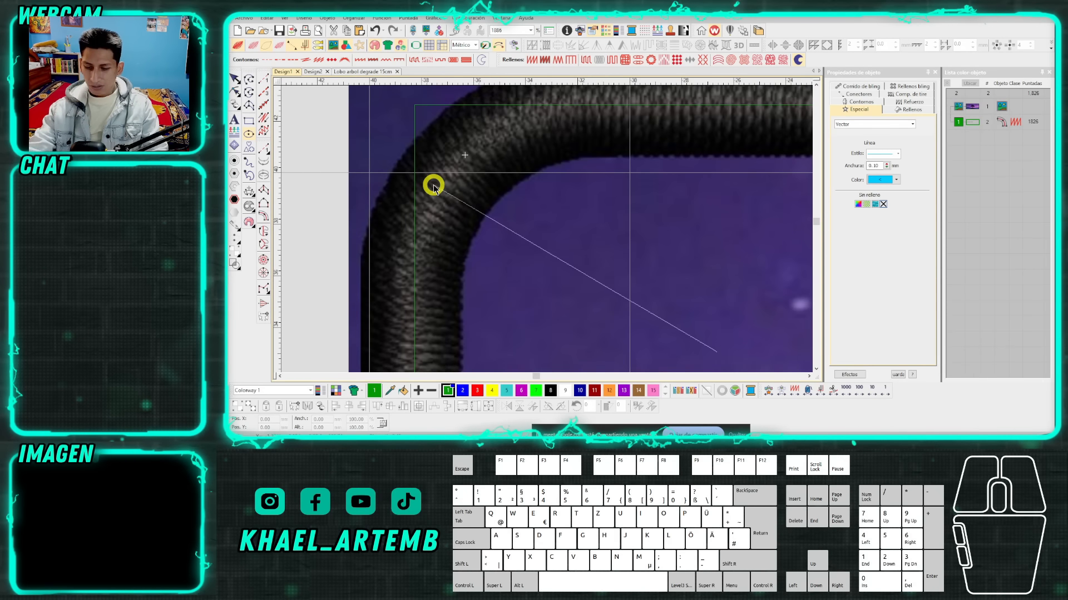
click(434, 187)
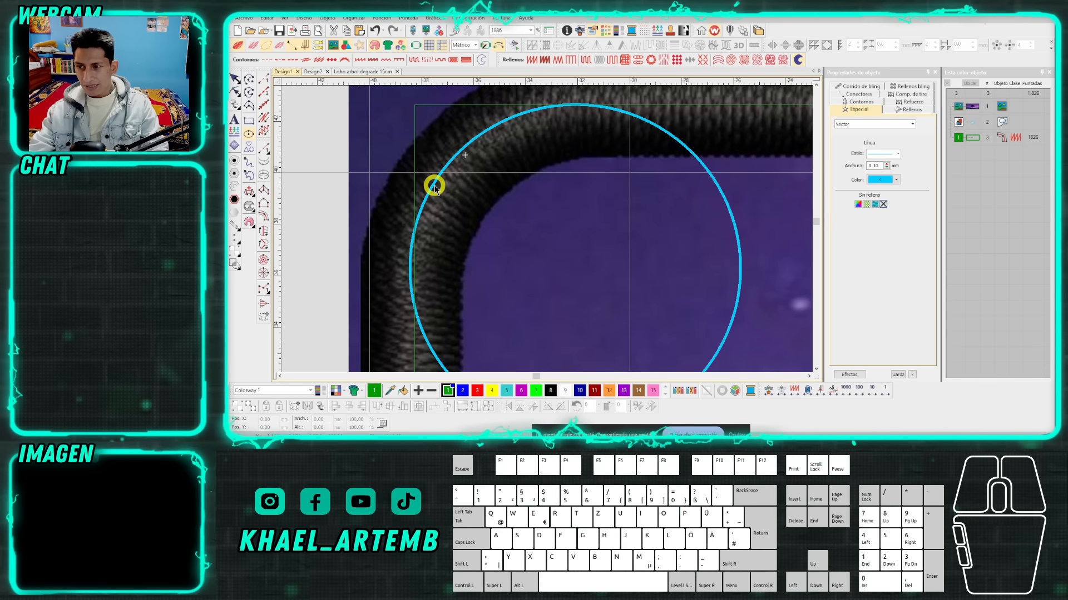
click(555, 241)
click(554, 246)
key(BackSpace)
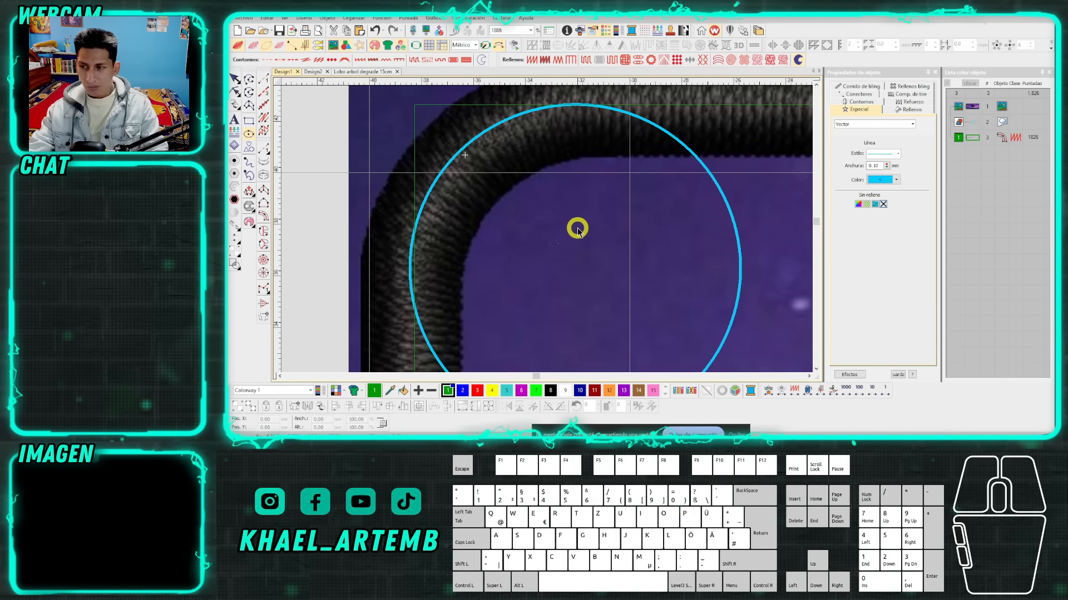
key(Escape)
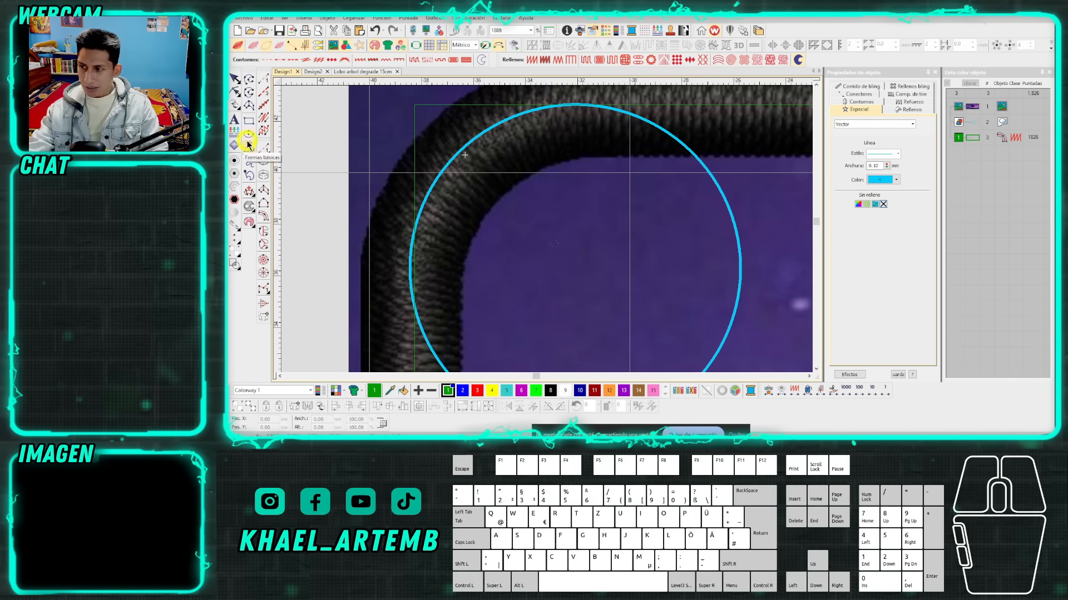
click(235, 79)
click(451, 164)
key(ctrl+z)
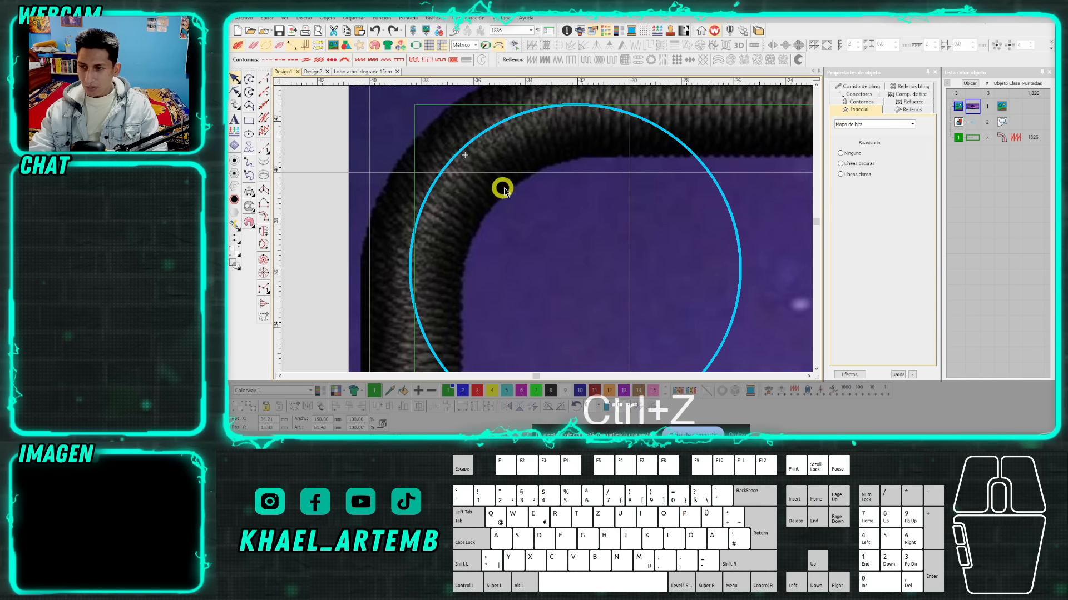
Lock the background bitmap of the tree landscape.
key(Escape)
click(775, 226)
key(k)
Duplicate the corner circle straight down to the border's lower-left corner.
drag(734, 225, 738, 222)
scroll(548, 229, down, 5)
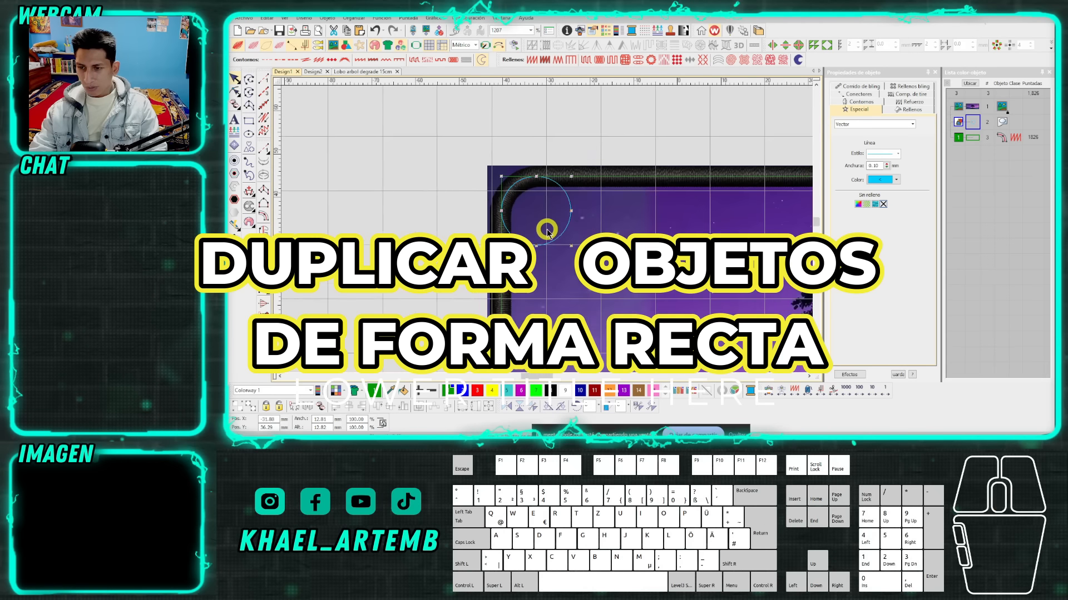
scroll(546, 229, down, 3)
right_click(552, 230)
mouse_move(558, 351)
mouse_down()
mouse_move(556, 234)
mouse_move(617, 230)
mouse_move(541, 233)
mouse_move(572, 242)
mouse_move(552, 238)
mouse_move(565, 212)
mouse_move(562, 232)
mouse_move(574, 222)
mouse_move(555, 197)
mouse_move(550, 353)
mouse_move(553, 272)
mouse_move(554, 282)
mouse_up()
key(ctrl)
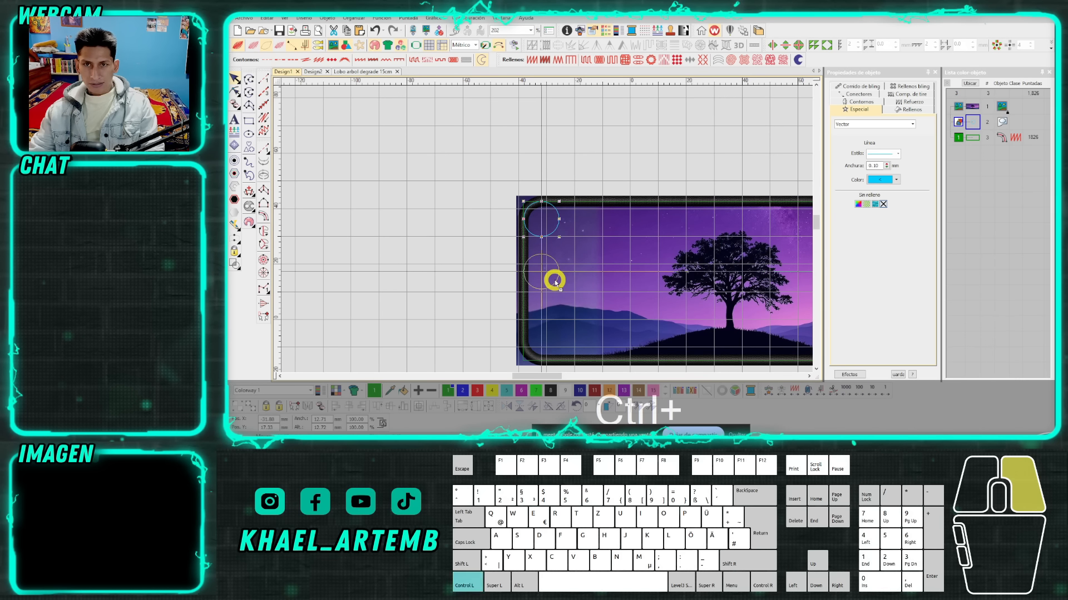
mouse_move(555, 283)
mouse_down()
mouse_move(569, 124)
mouse_move(551, 253)
mouse_move(534, 215)
mouse_move(639, 219)
mouse_move(410, 215)
mouse_move(645, 214)
mouse_move(552, 208)
mouse_move(551, 299)
mouse_move(552, 211)
mouse_move(620, 230)
mouse_up()
drag(549, 234, 548, 352)
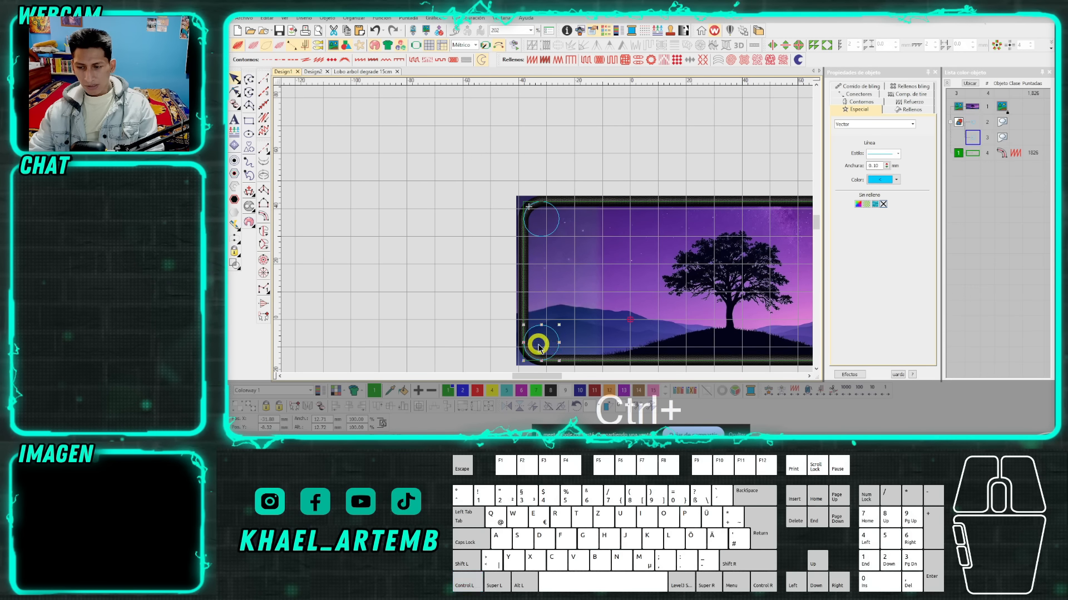
Check and fine-tune the duplicated circle's fit against the black border's centreline at the lower-left corner.
scroll(546, 350, up, 3)
scroll(547, 231, up, 4)
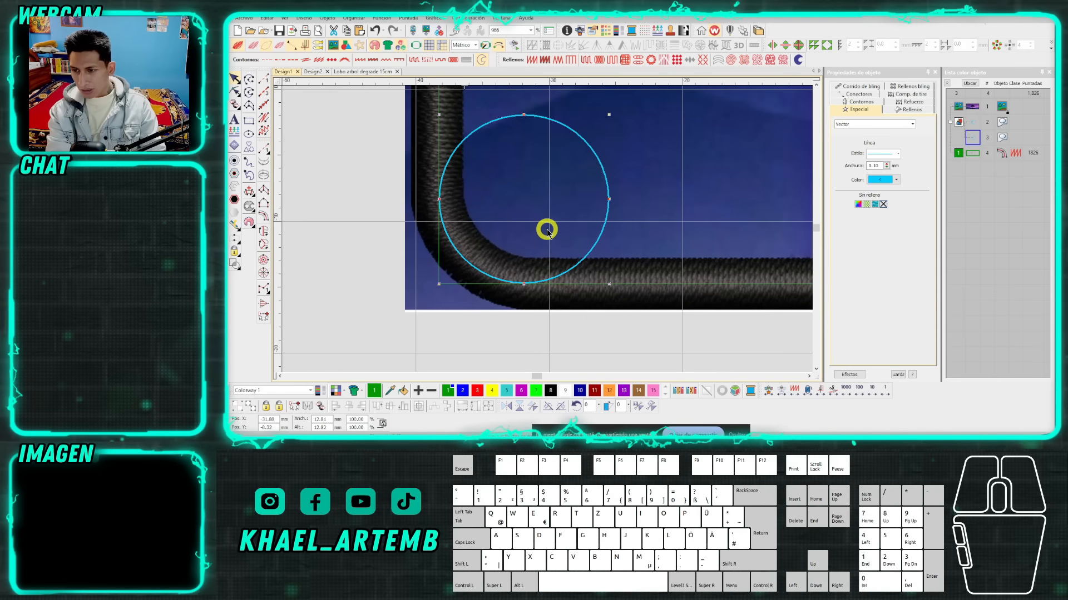
scroll(547, 231, up, 3)
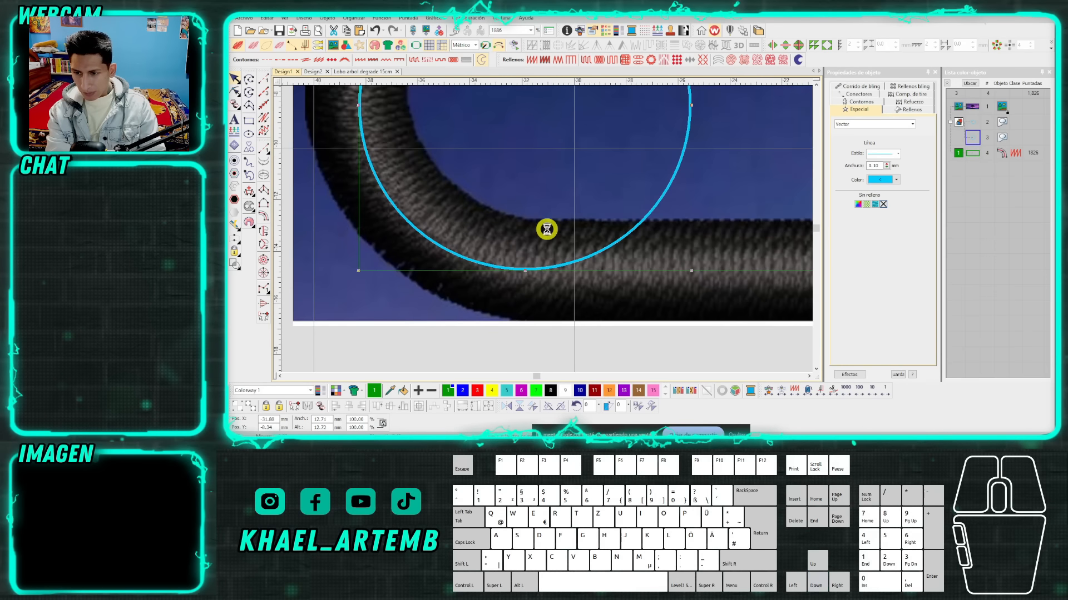
scroll(556, 217, down, 9)
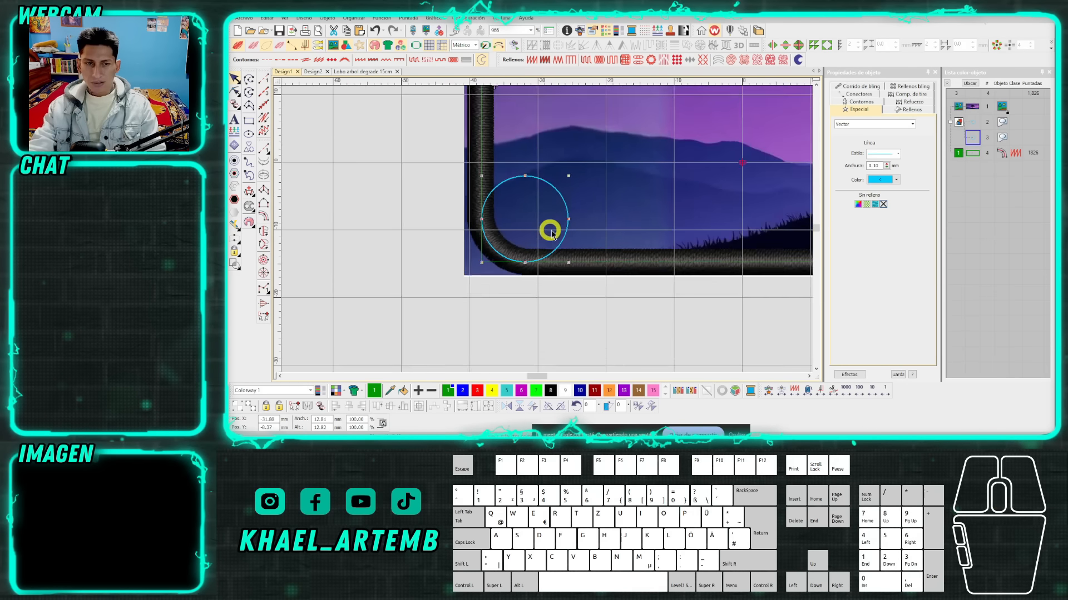
scroll(561, 216, down, 3)
scroll(547, 216, up, 3)
Duplicate both left corner circles straight across to the border's upper-right and lower-right corners.
key(Escape)
click(499, 285)
ctrl+click(499, 153)
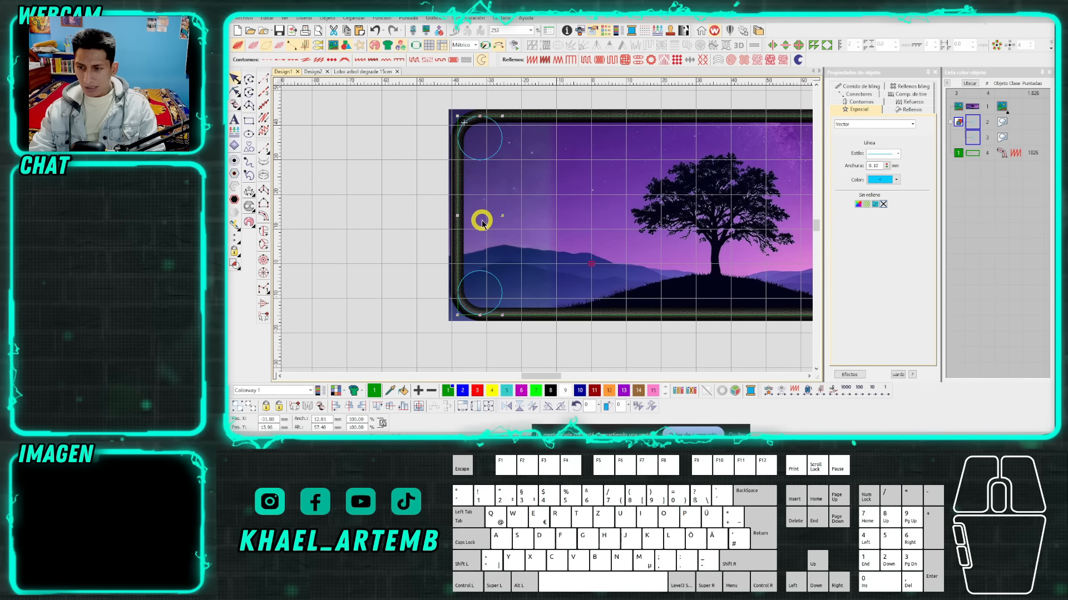
drag(481, 223, 702, 232)
scroll(709, 224, up, 3)
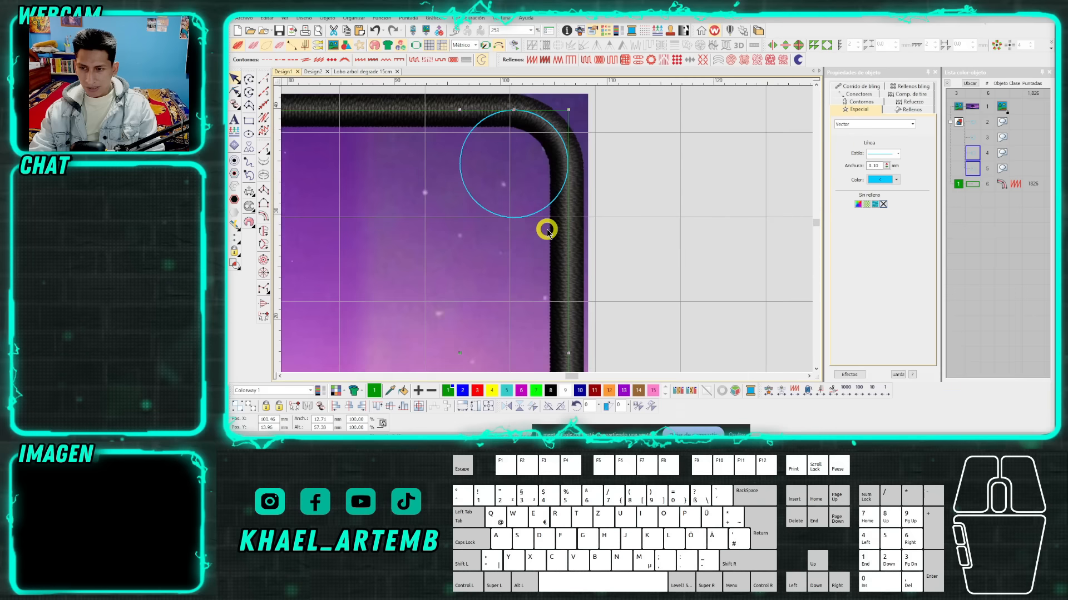
scroll(547, 231, down, 3)
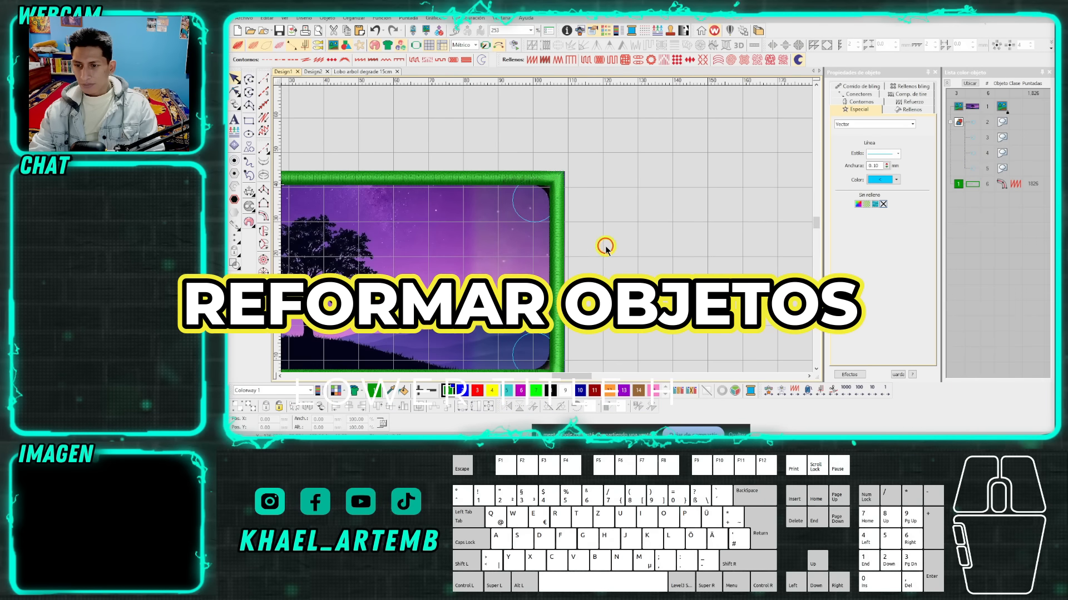
Reshape the Column C border, adding nodes at the upper-right corner where the guide circle meets its top and right sides.
scroll(562, 210, up, 2)
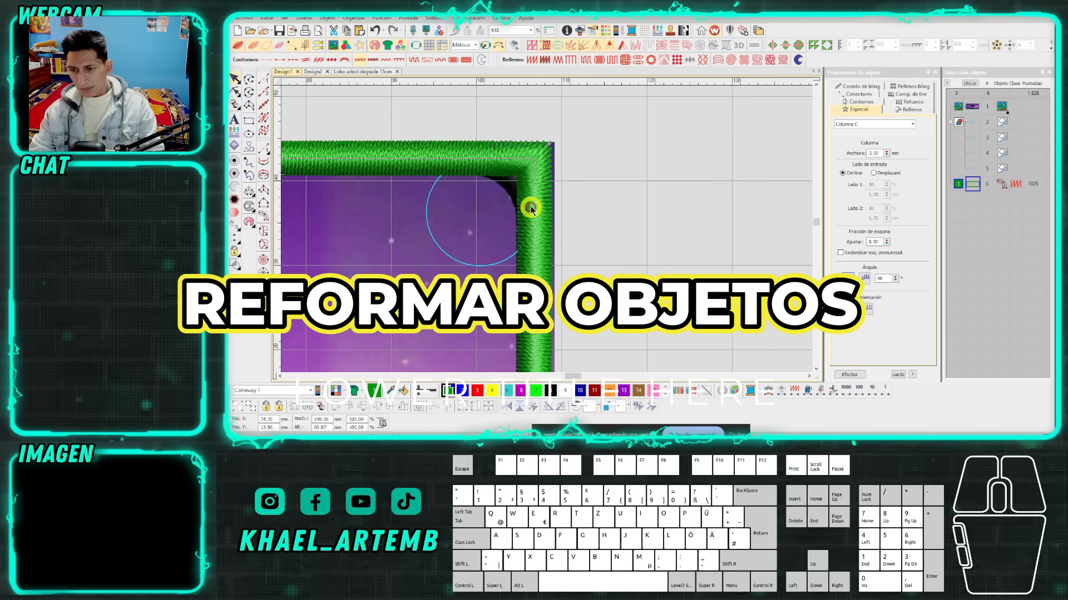
scroll(531, 209, up, 2)
click(546, 231)
key(h)
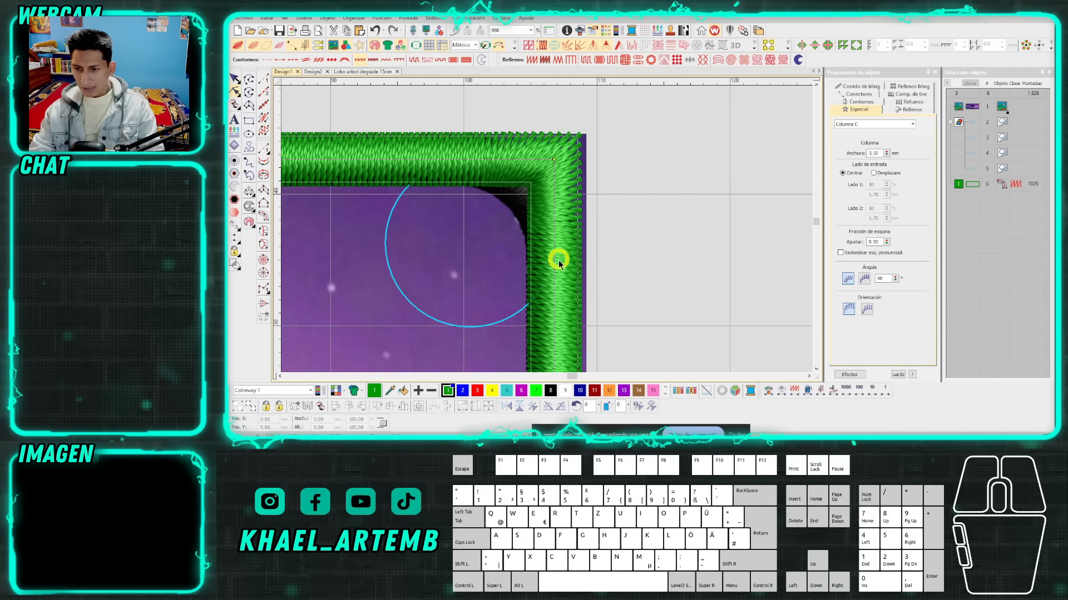
key(s)
scroll(555, 249, up, 2)
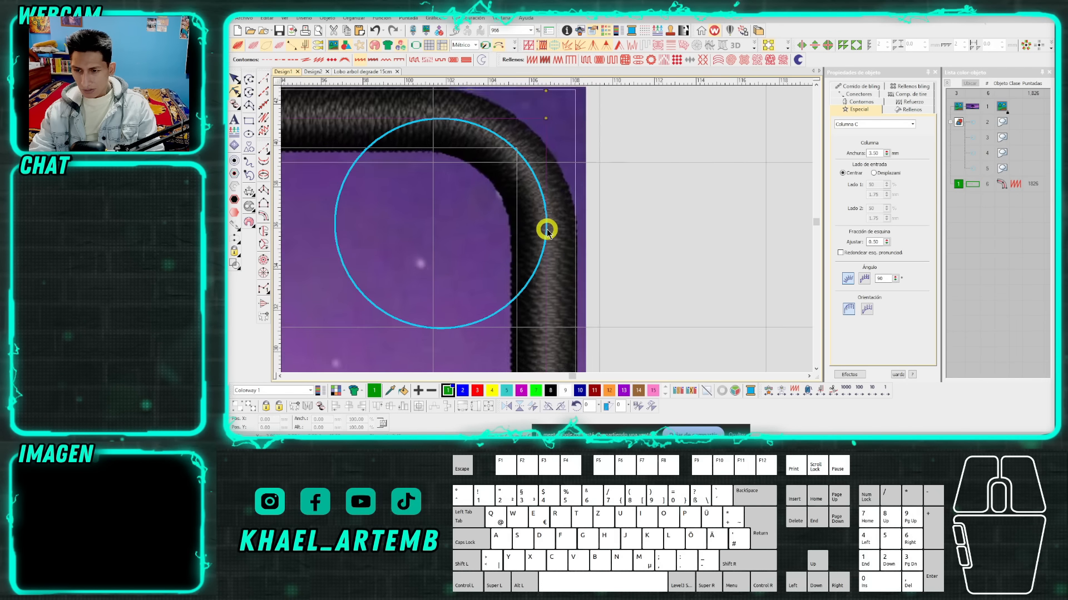
click(546, 222)
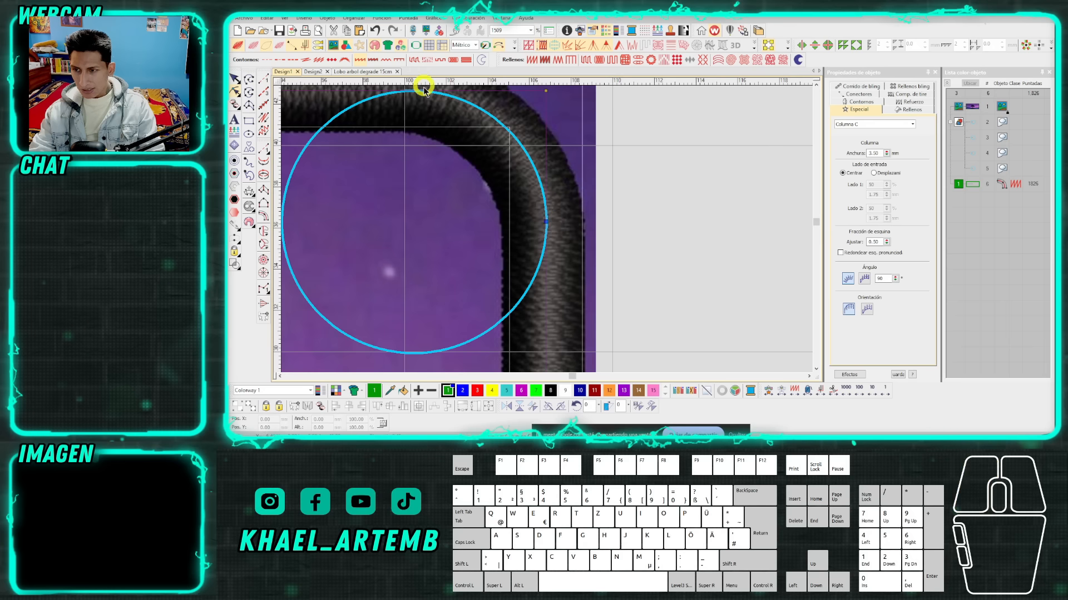
click(415, 93)
Delete the border's sharp upper-right corner node and bend a new curve node onto the guide circle's arc.
drag(566, 114, 519, 144)
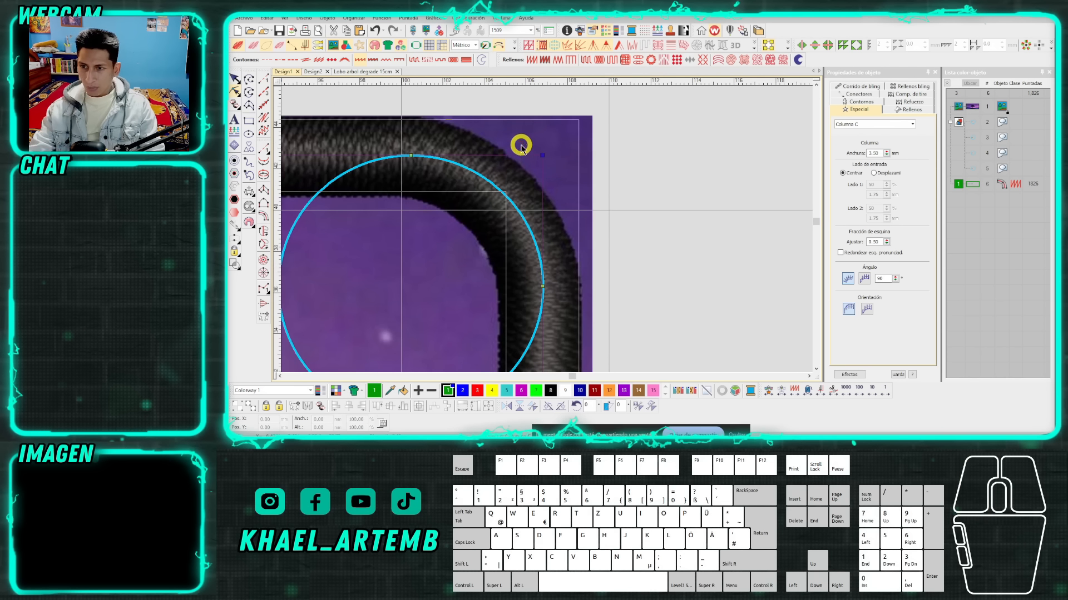
key(Delete)
right_click(479, 223)
drag(479, 223, 510, 203)
key(s)
Round the border's lower-right corner by adding nodes at the guide circle's tangent points and replacing the sharp corner node with a curve node.
scroll(491, 239, down, 2)
scroll(546, 231, down, 5)
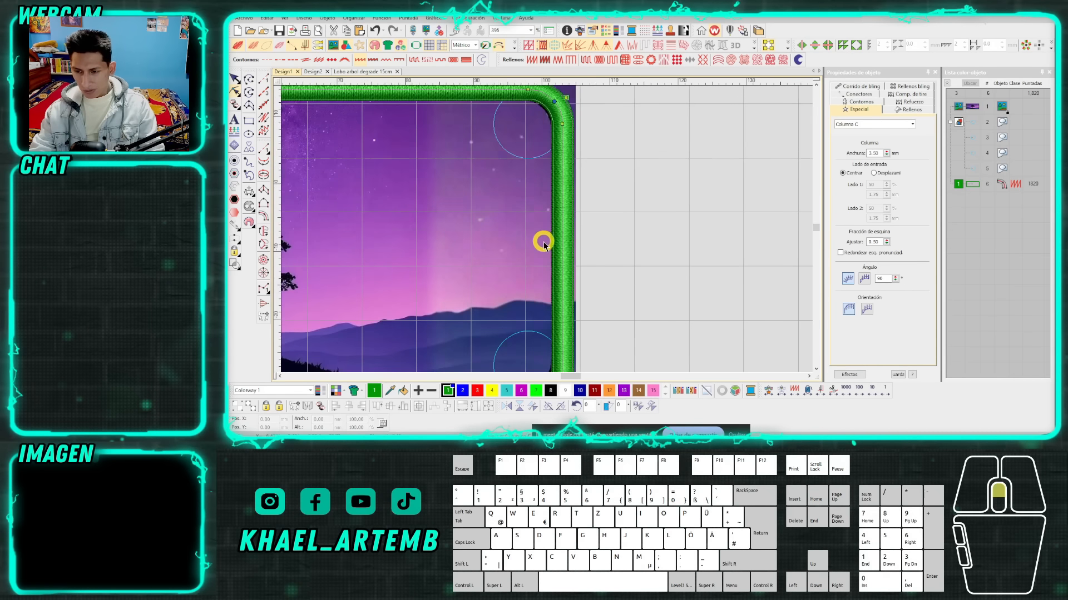
scroll(547, 230, up, 2)
key(s)
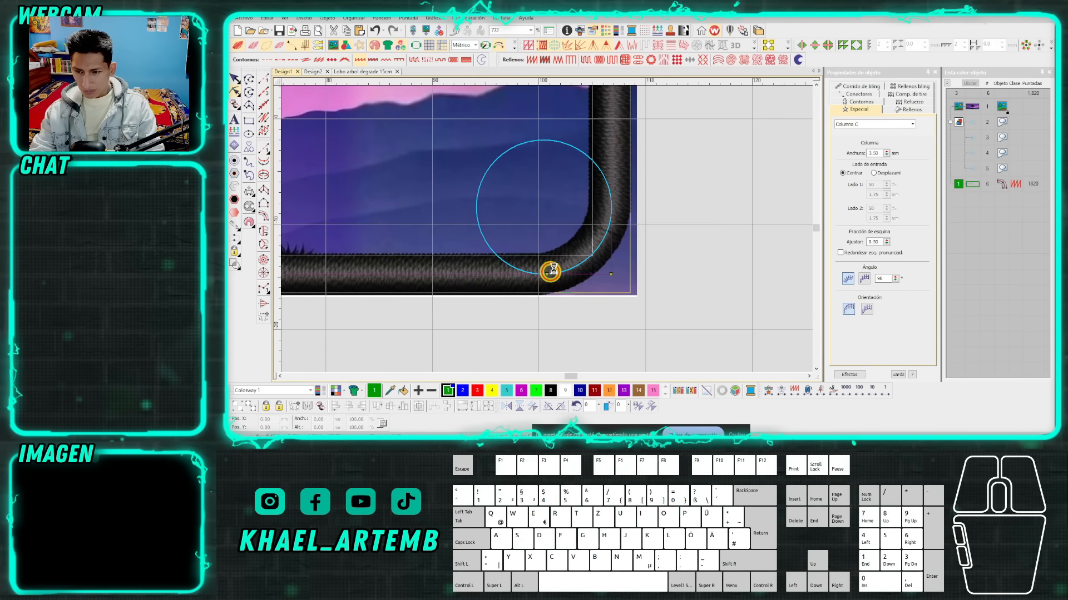
click(612, 210)
drag(581, 236, 633, 287)
key(Delete)
right_click(584, 235)
drag(586, 235, 597, 246)
Round the border's lower-left corner along its guide circle, replacing the sharp corner node with a curve node between two tangent nodes.
scroll(543, 228, down, 8)
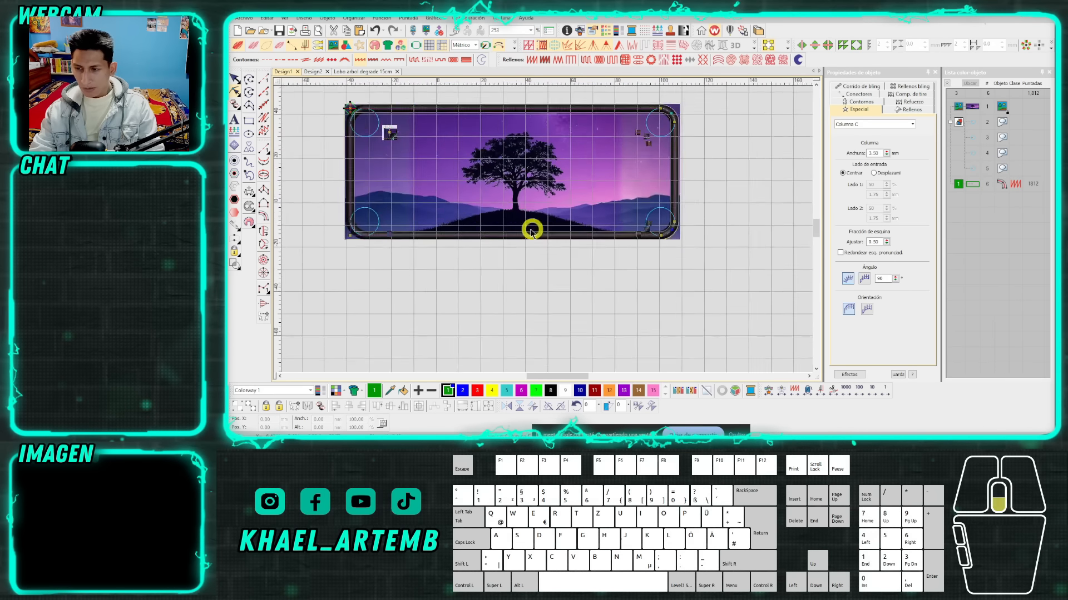
scroll(540, 233, up, 8)
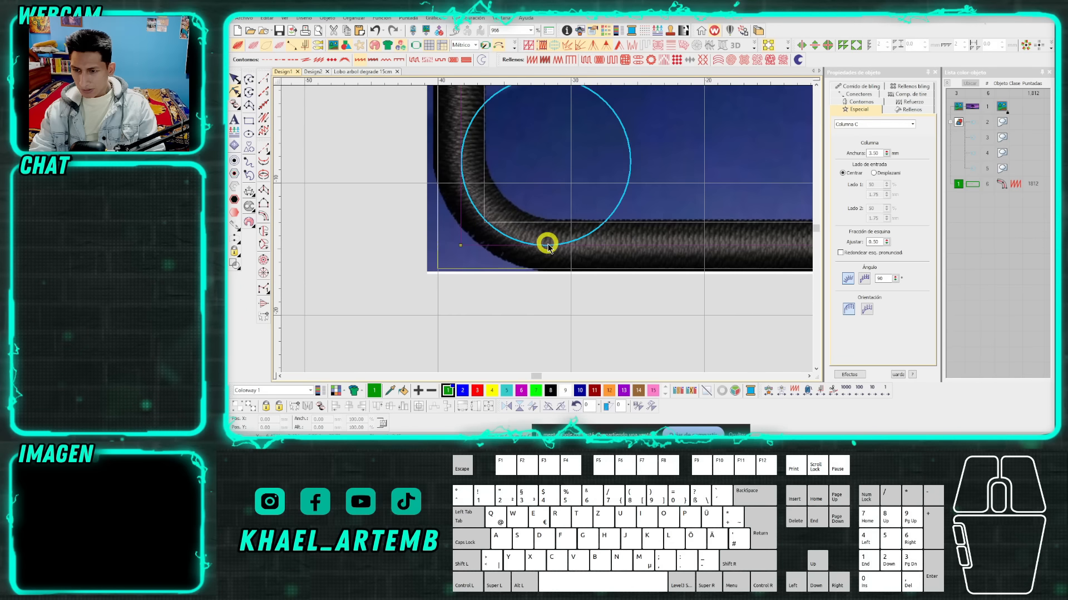
right_click(546, 246)
right_click(461, 162)
click(460, 245)
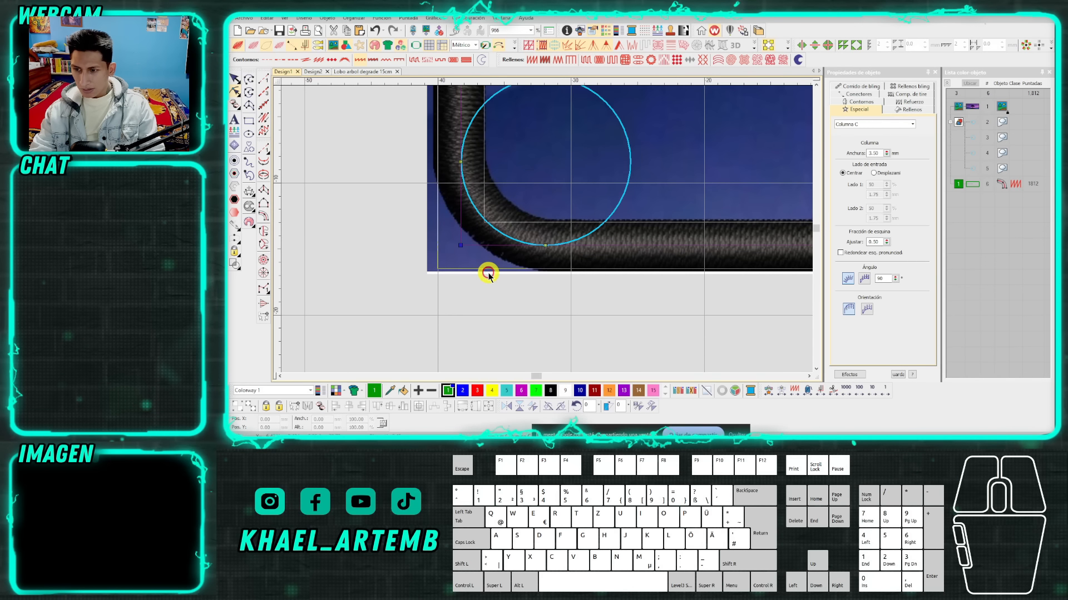
key(Delete)
right_click(500, 201)
drag(499, 201, 479, 217)
Round the border's upper-left corner to match its guide circle, replacing the corner node with a curve node, and finish reshaping.
scroll(545, 231, down, 4)
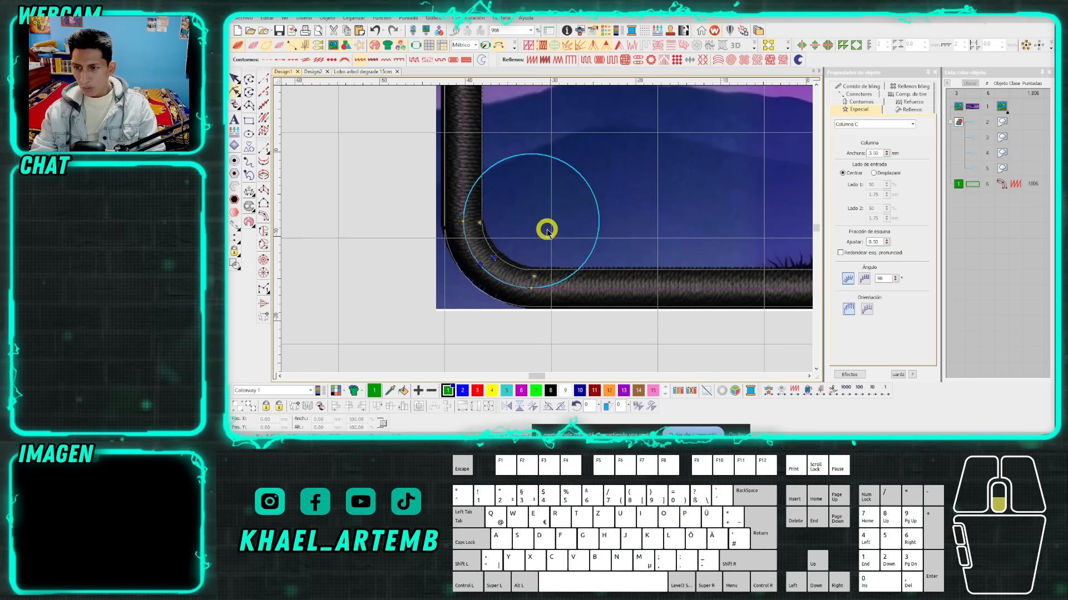
scroll(536, 164, down, 2)
scroll(543, 229, up, 5)
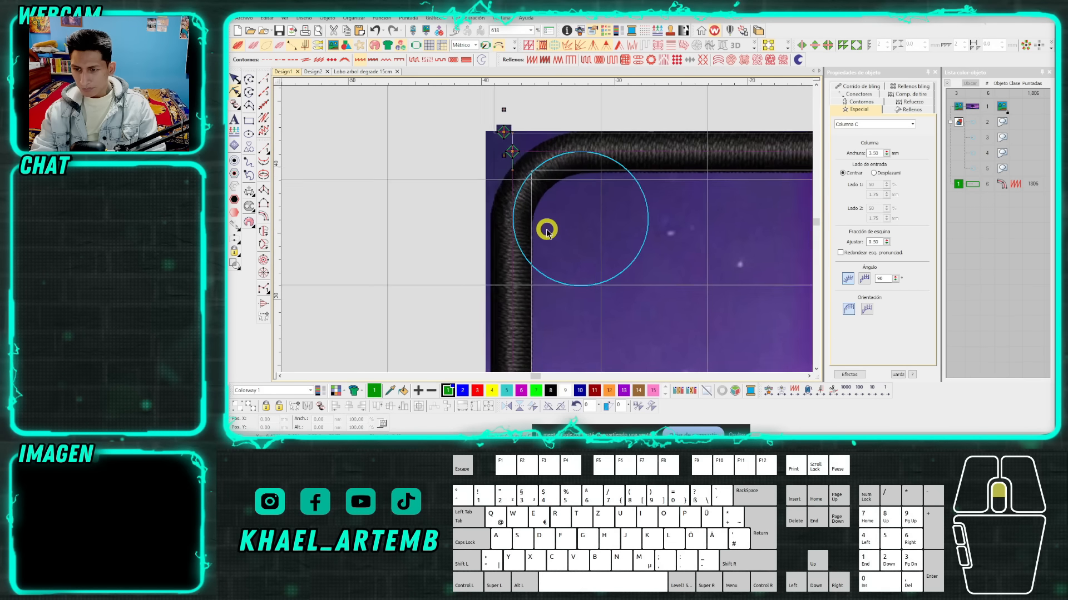
click(589, 132)
drag(549, 177, 468, 112)
key(Delete)
right_click(555, 168)
drag(555, 167, 529, 157)
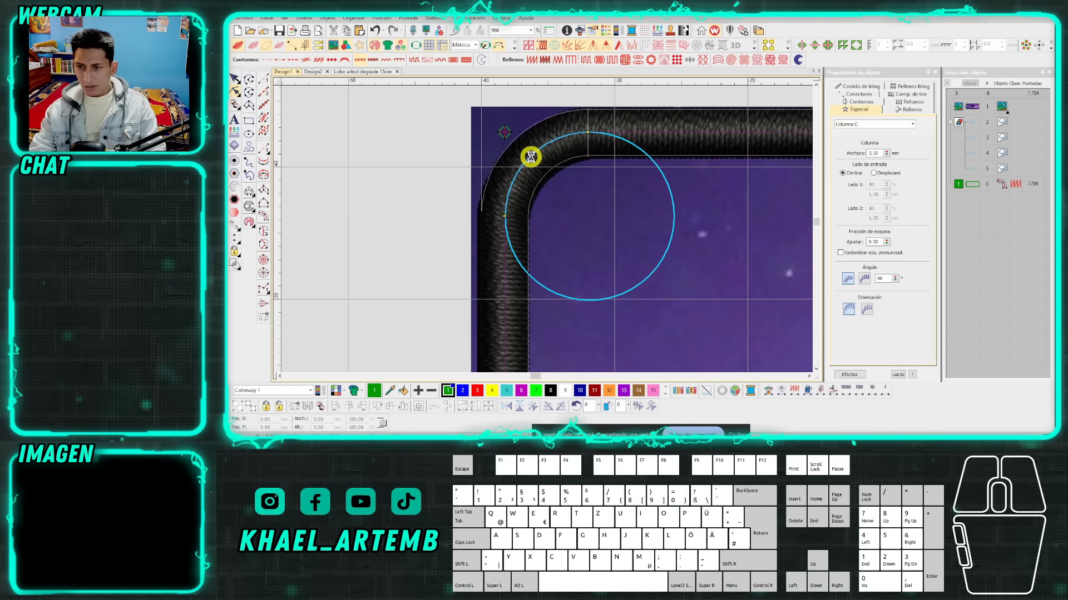
scroll(554, 233, down, 8)
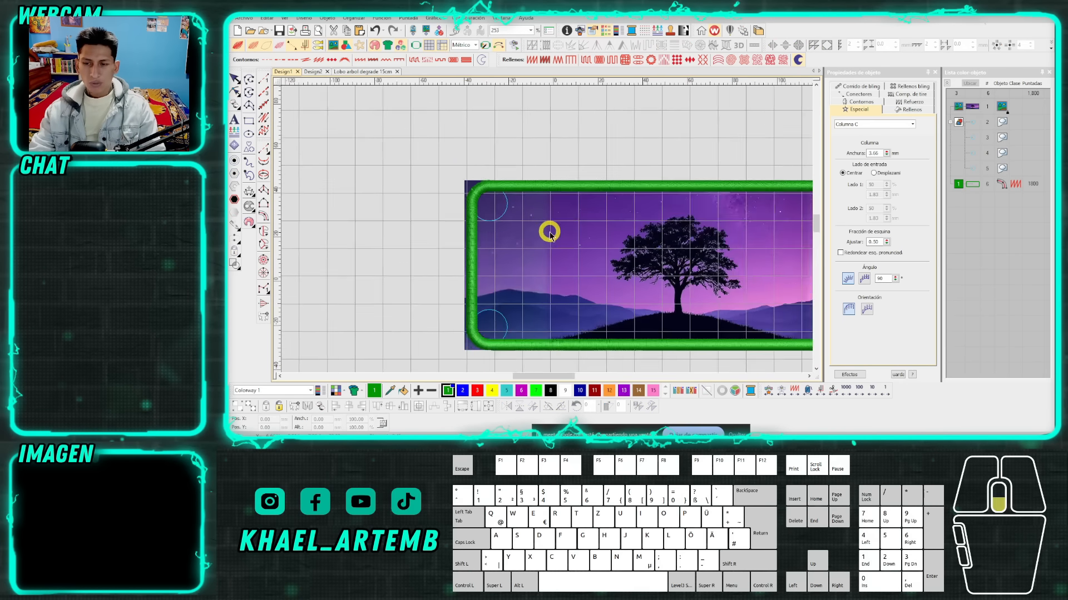
scroll(546, 231, up, 2)
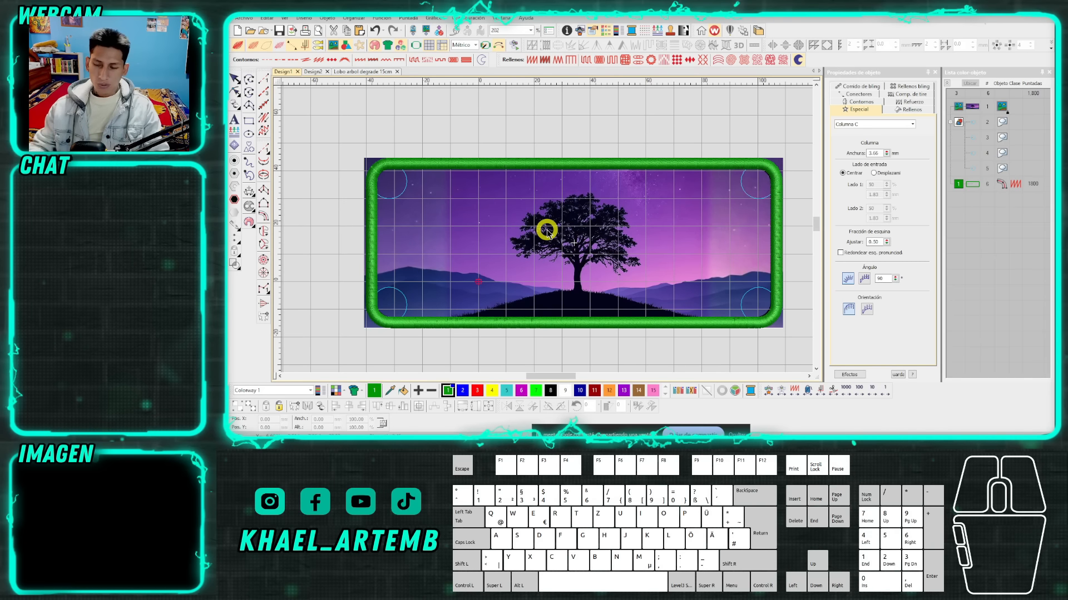
click(577, 146)
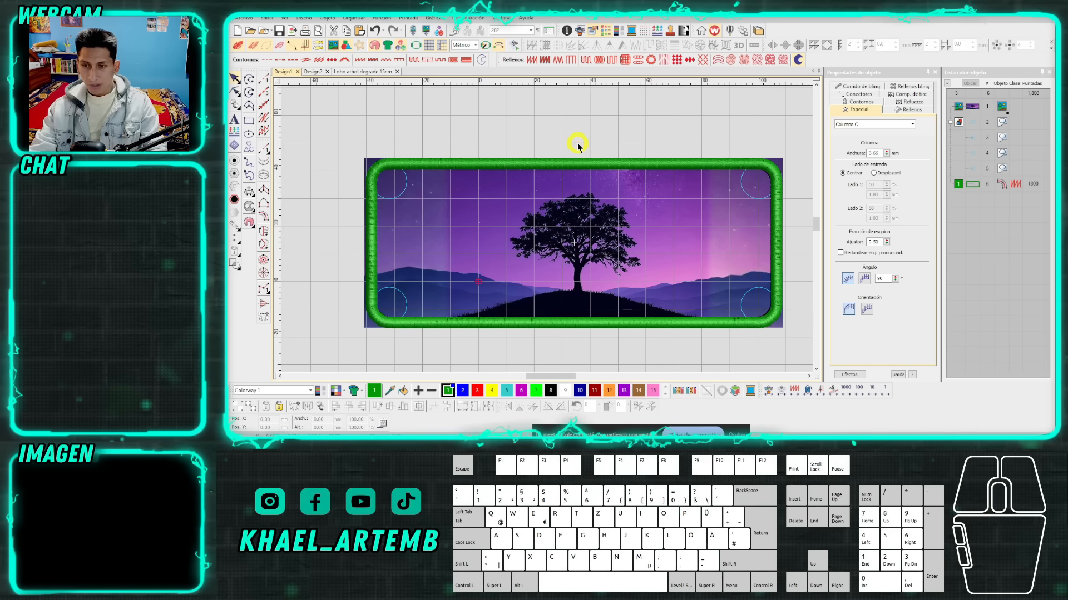
click(577, 145)
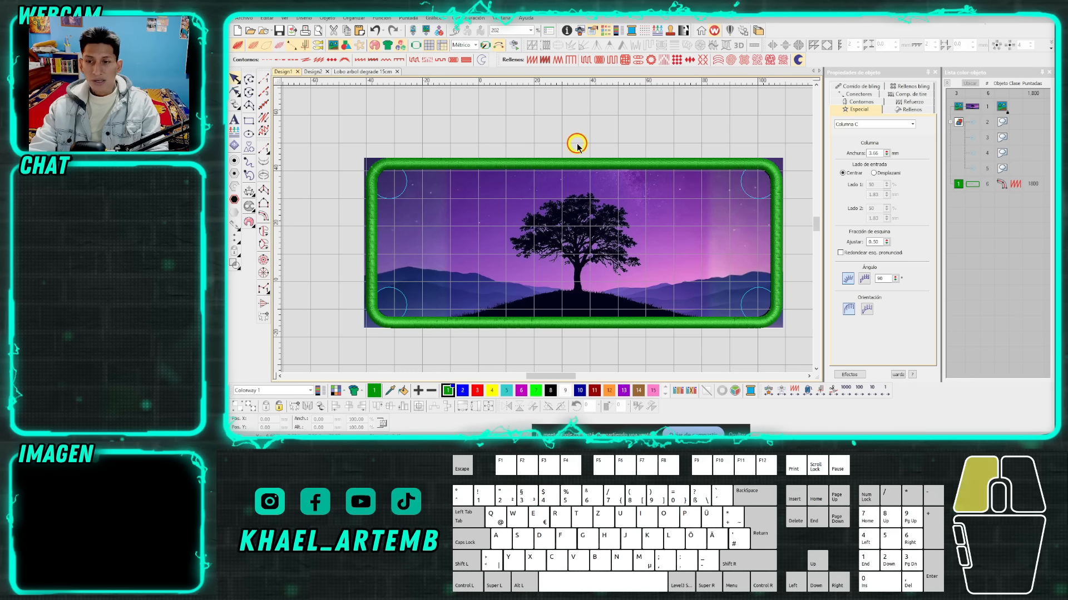
click(625, 138)
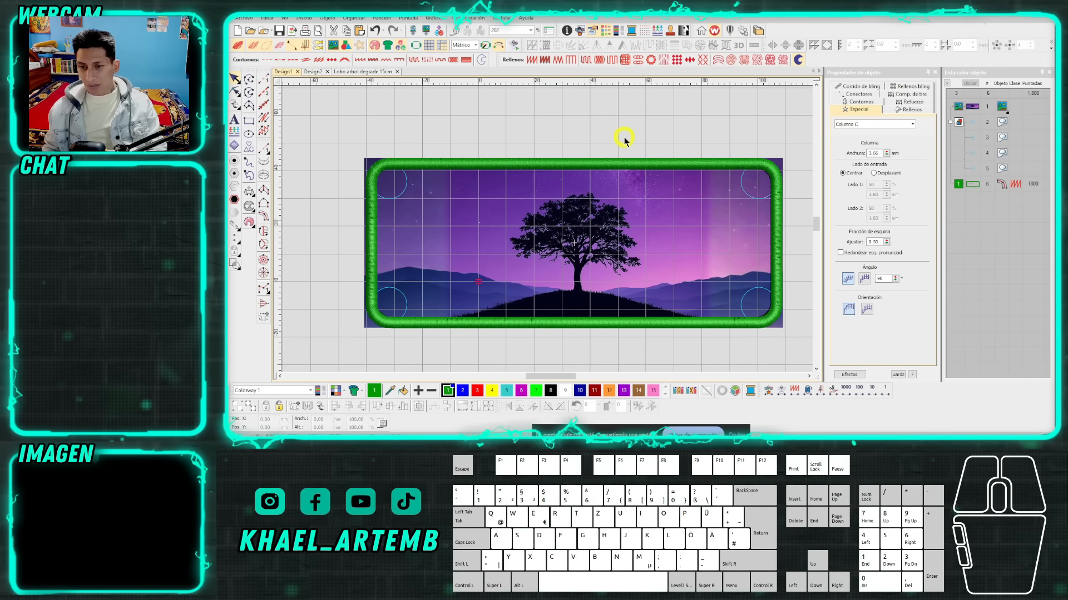
click(495, 269)
click(436, 277)
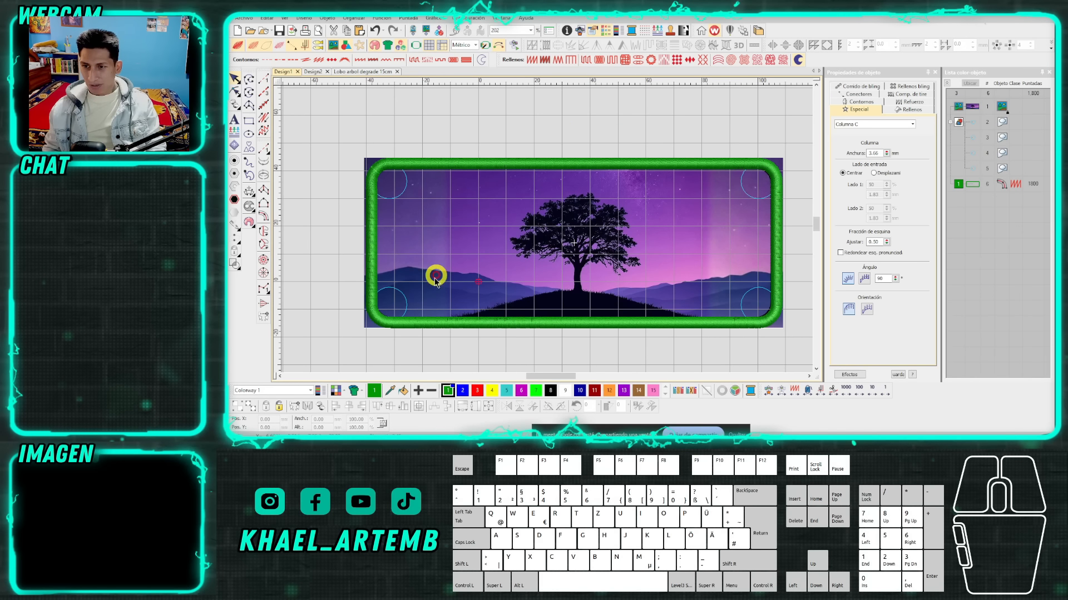
click(533, 136)
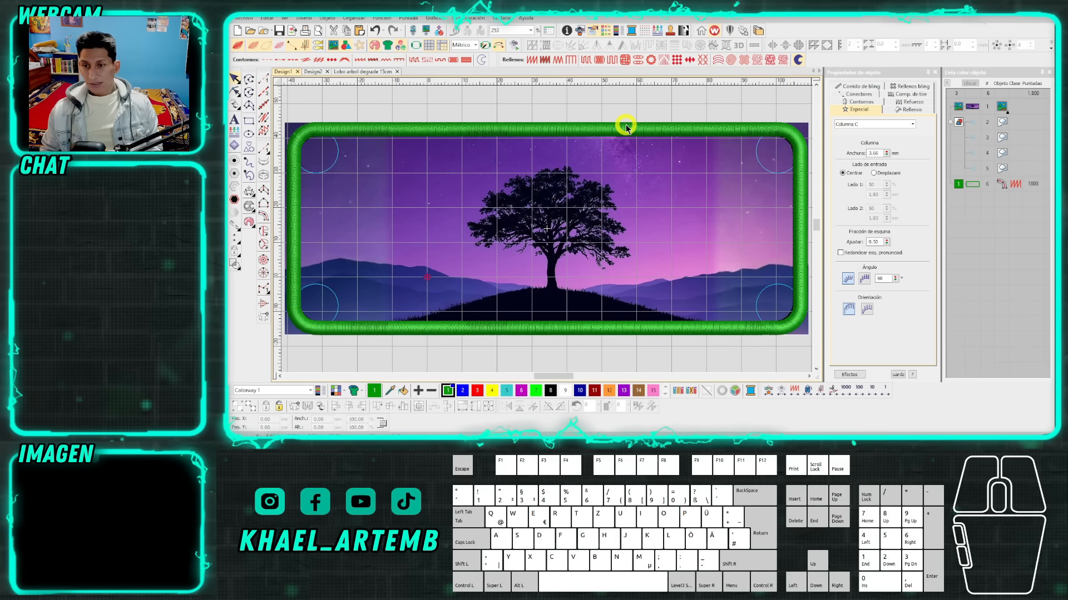
mouse_move(367, 442)
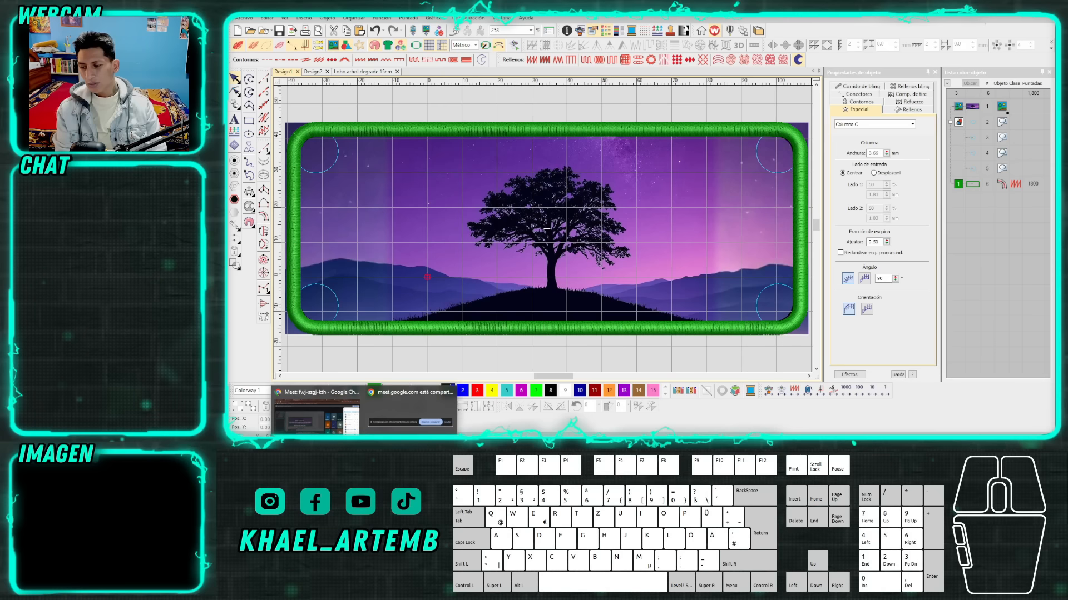
click(529, 332)
scroll(542, 229, down, 2)
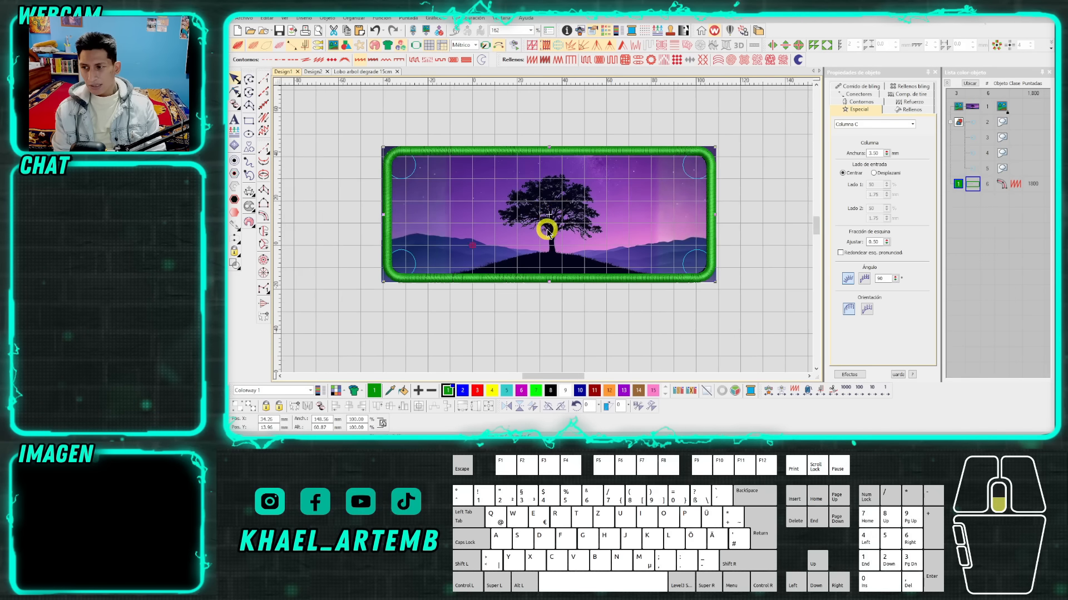
scroll(544, 229, up, 2)
scroll(545, 233, down, 1)
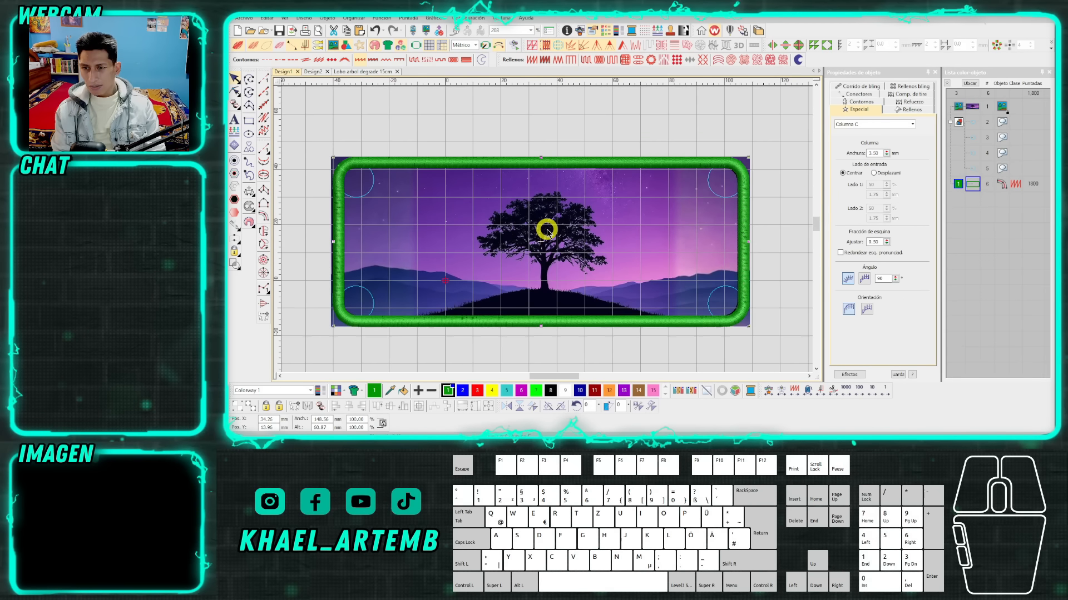
click(547, 143)
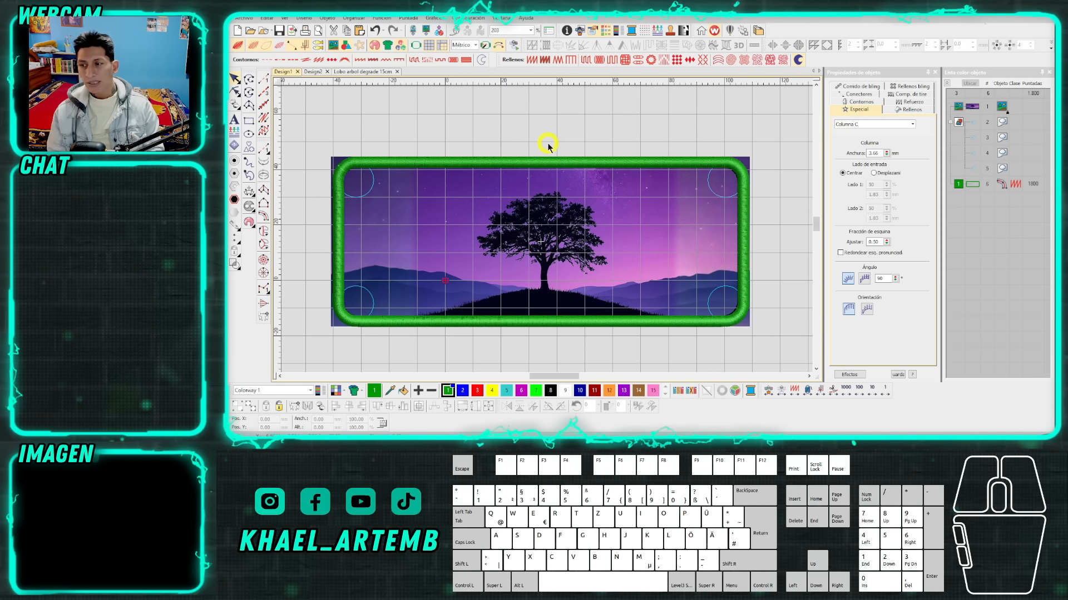
click(549, 160)
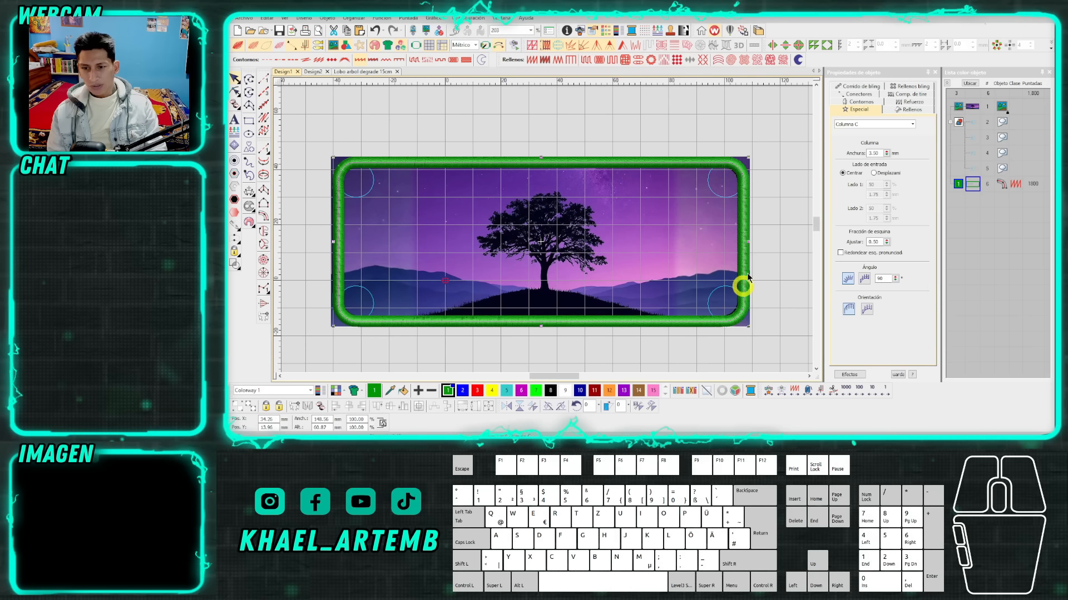
click(564, 118)
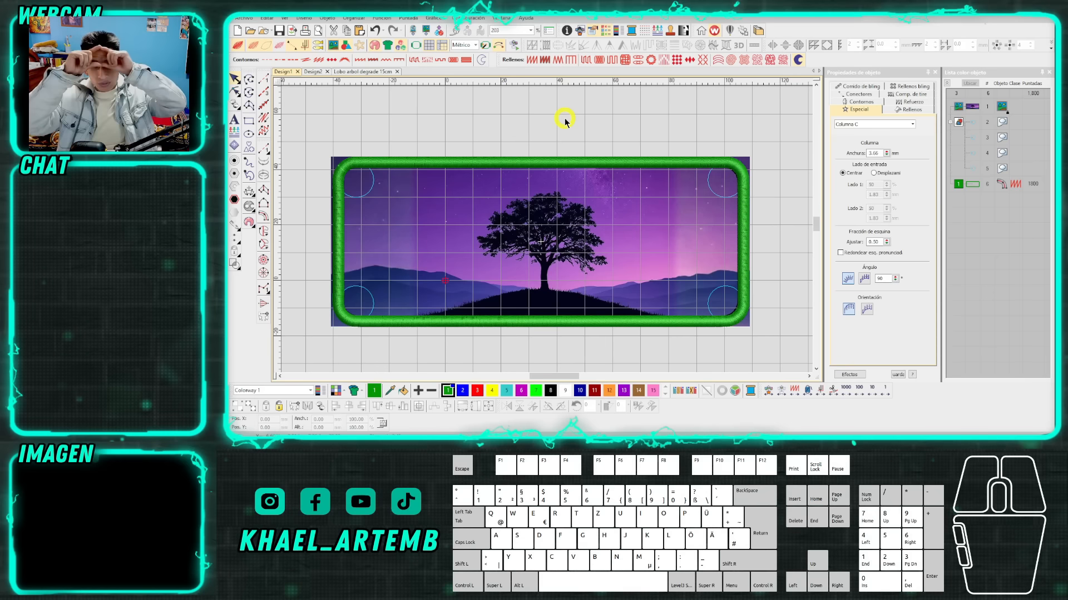
click(591, 161)
click(572, 137)
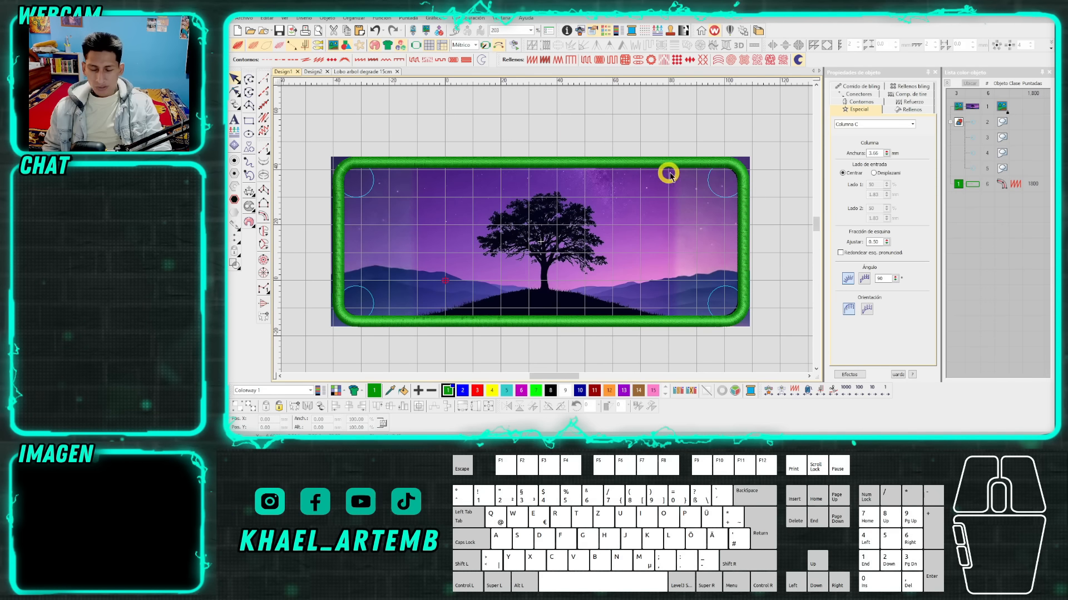
scroll(667, 171, up, 5)
scroll(548, 233, down, 6)
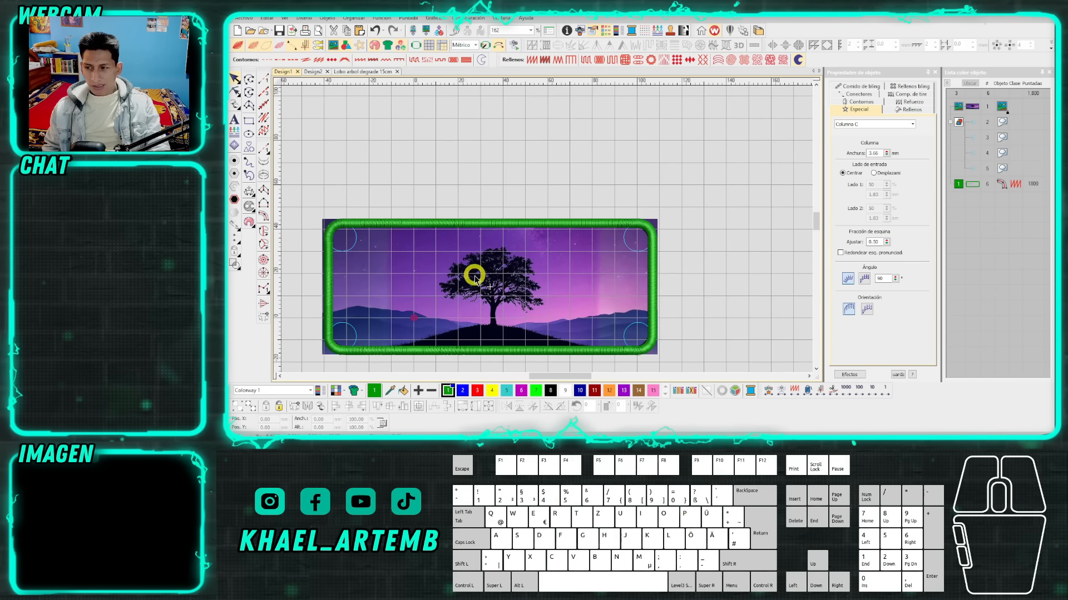
scroll(547, 233, up, 1)
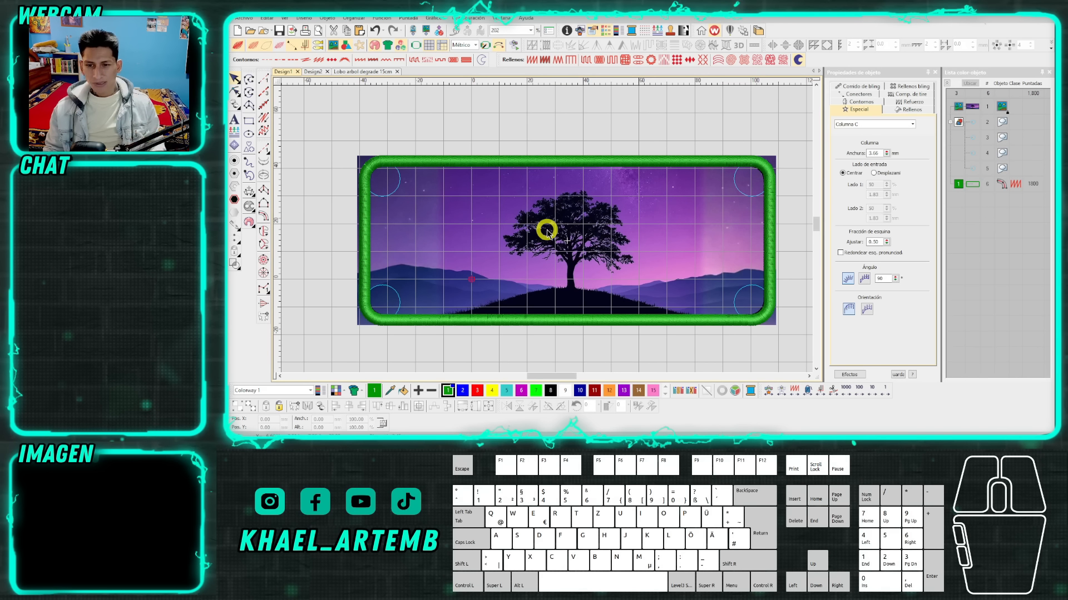
click(579, 142)
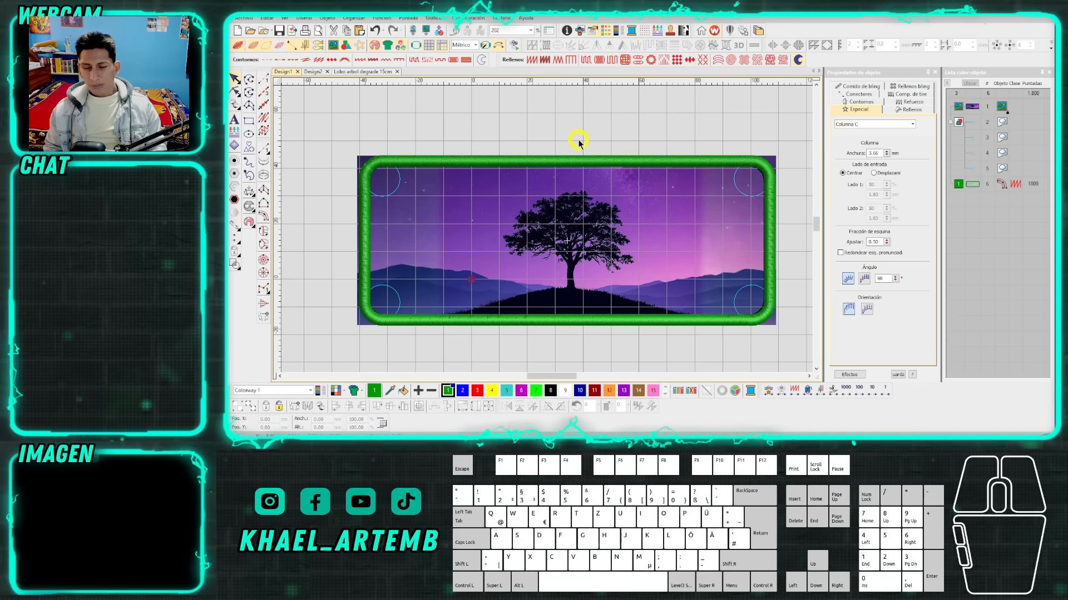
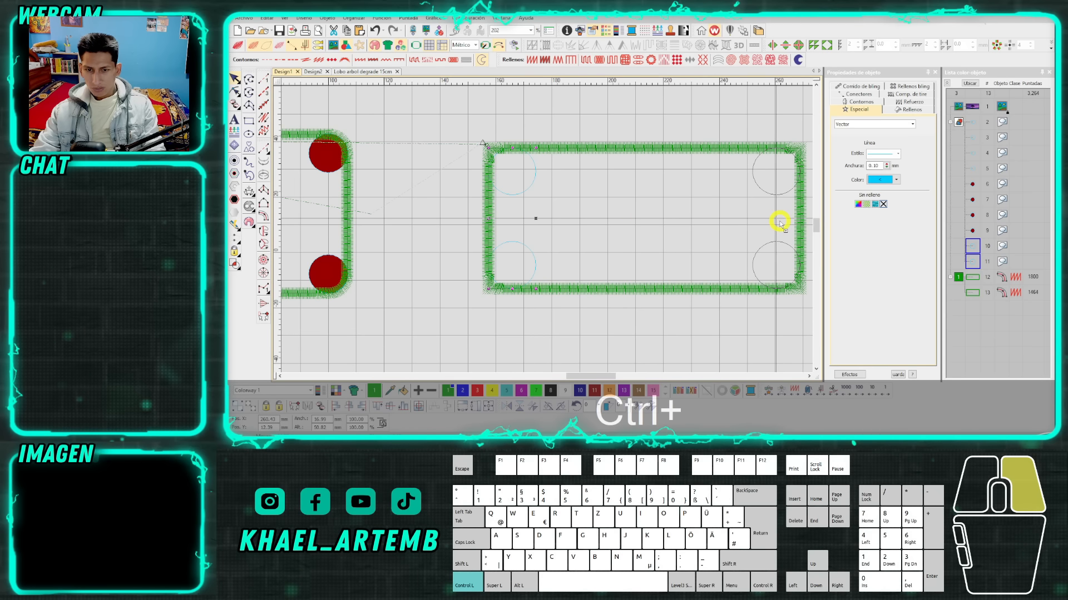
Place copies of the two guide circles in the right-hand corners of the second green rectangle.
scroll(592, 238, down, 2)
click(593, 238)
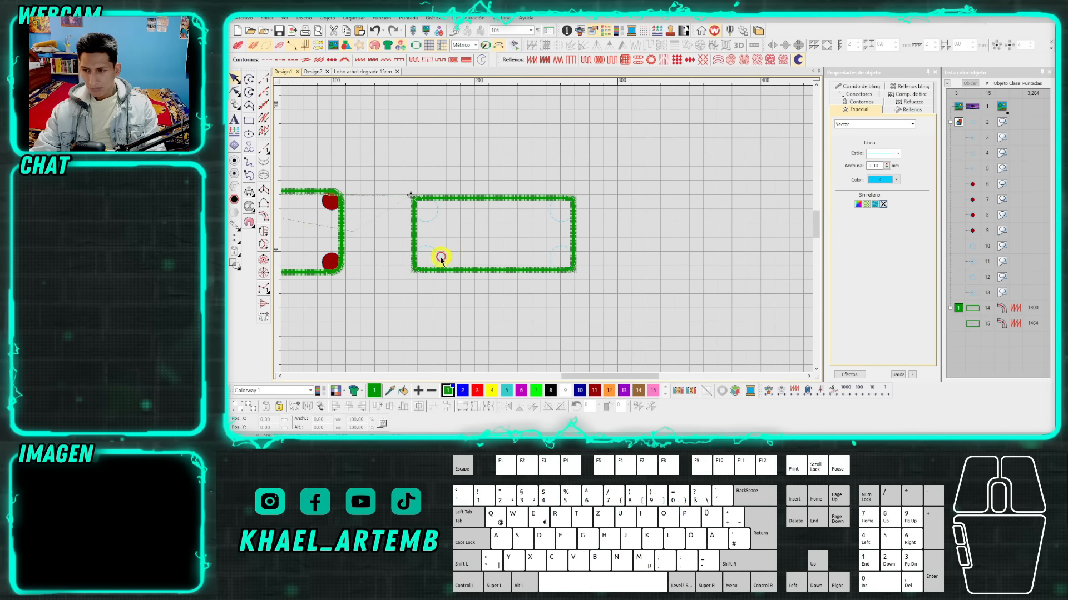
Reshape the second Column C rectangle, adding nodes where the lower-left guide circle touches its bottom and left sides.
scroll(441, 258, up, 6)
click(552, 255)
scroll(517, 245, up, 2)
scroll(522, 253, down, 2)
click(543, 267)
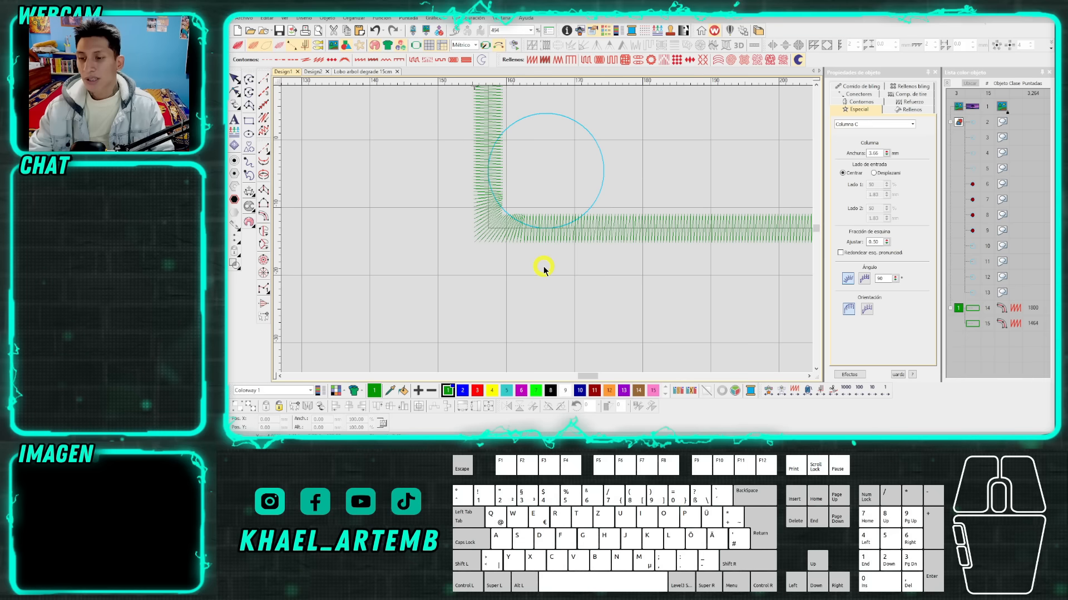
scroll(530, 196, down, 1)
scroll(549, 228, up, 1)
click(561, 258)
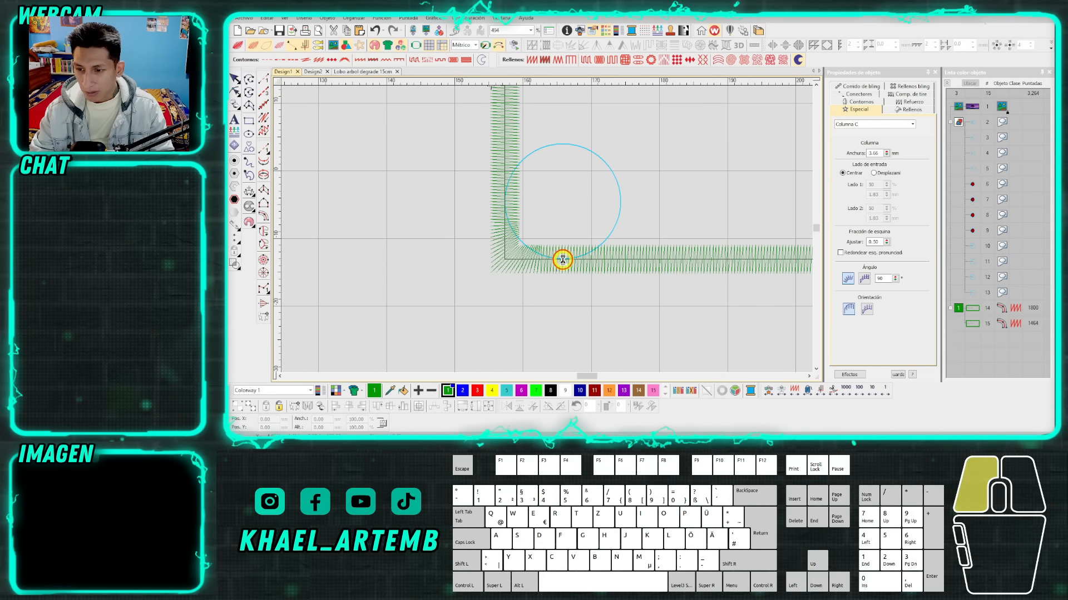
key(h)
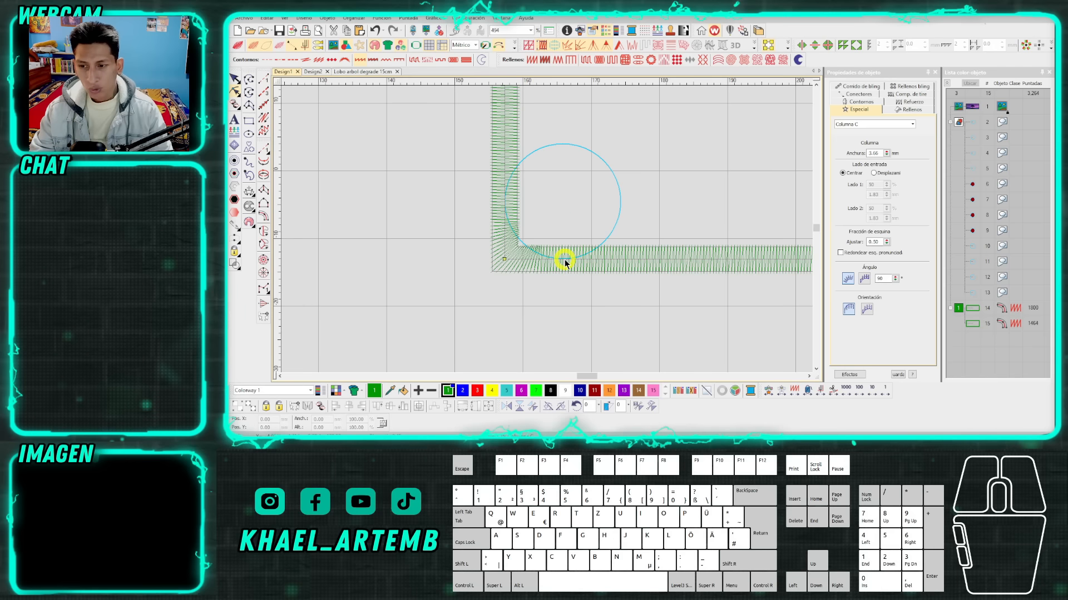
click(561, 259)
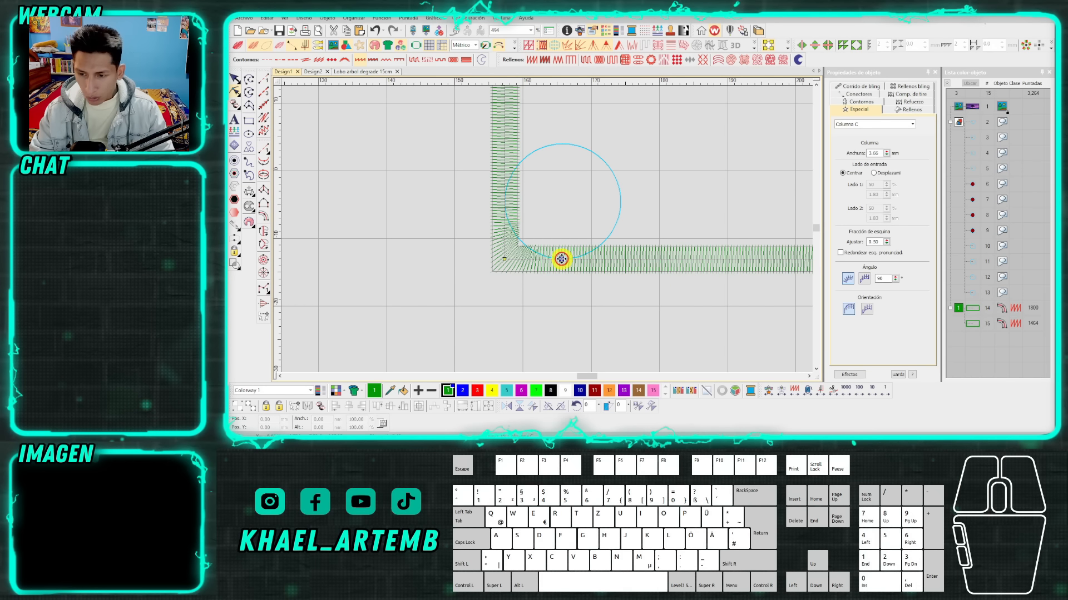
click(504, 204)
Delete the sharp lower-left corner node and bend a new curve node onto the guide circle's arc, ending the reshape.
scroll(521, 228, up, 4)
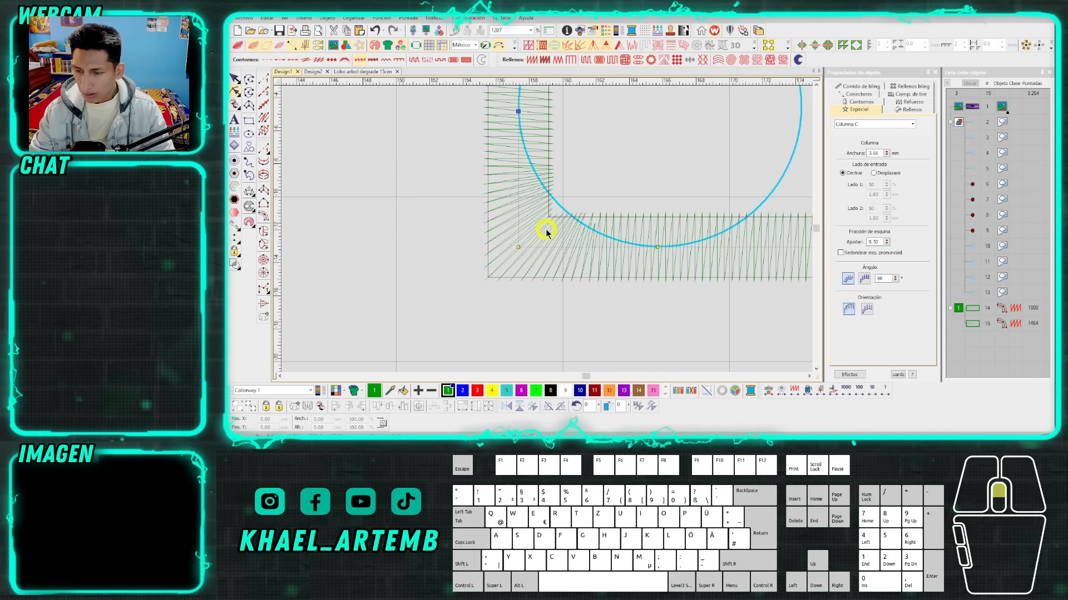
click(518, 247)
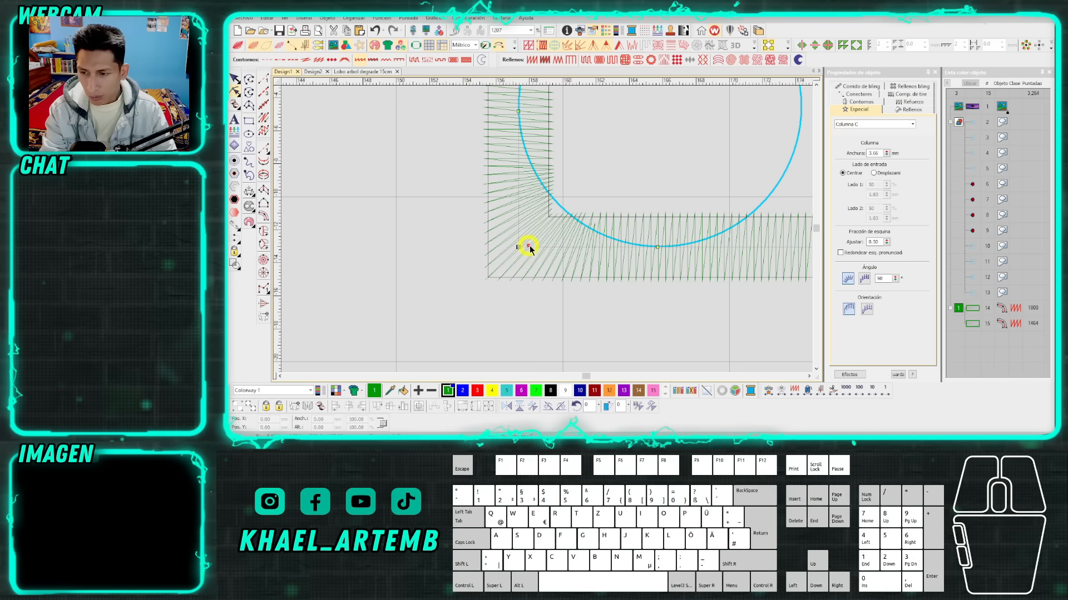
key(Delete)
right_click(590, 180)
drag(589, 180, 553, 199)
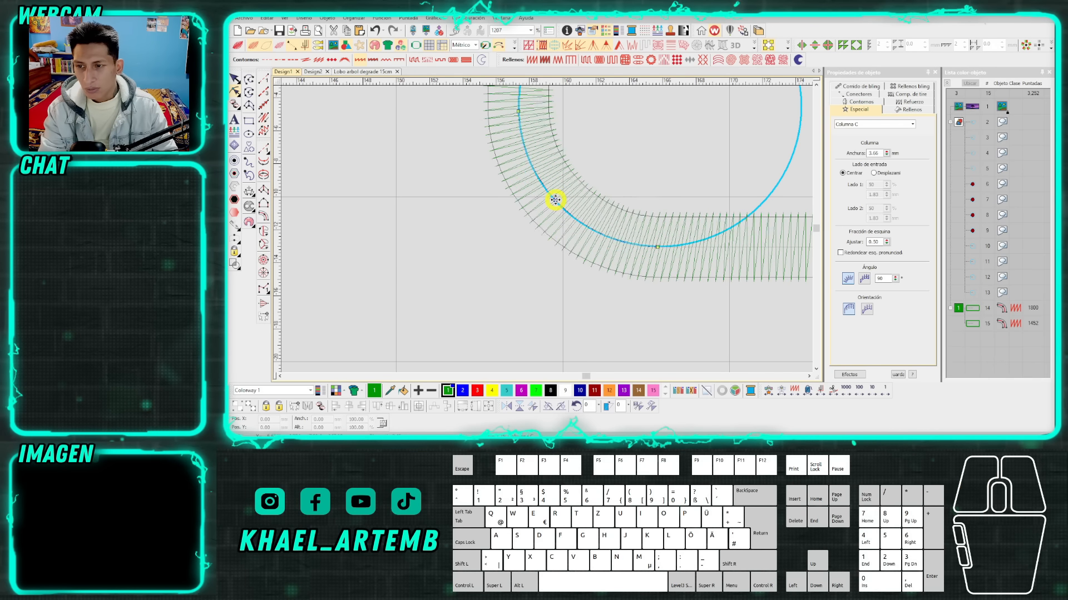
scroll(544, 228, down, 5)
key(Escape)
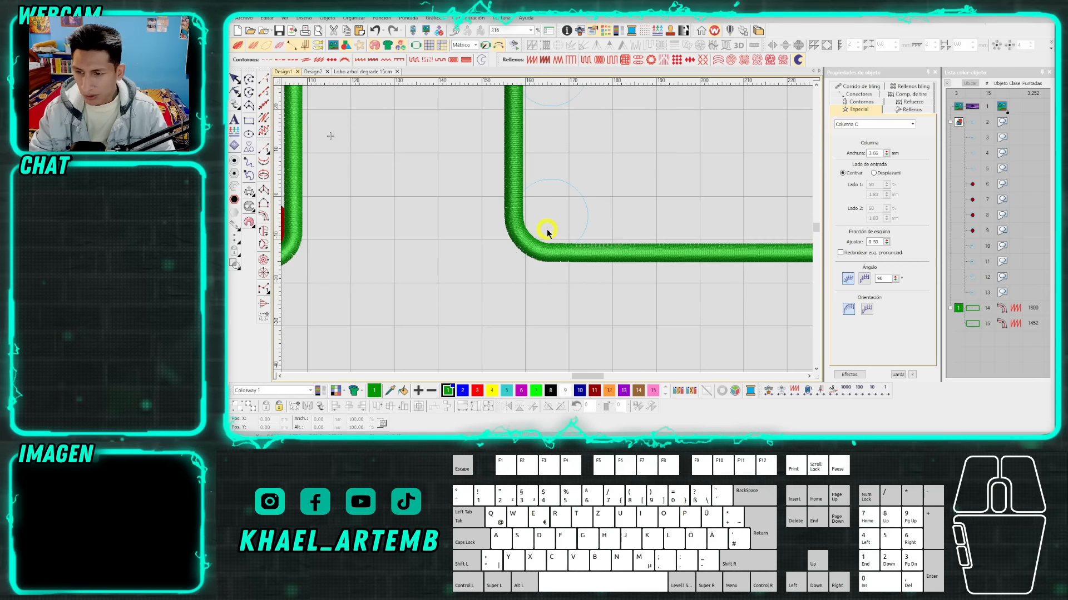
Round the second rectangle's upper-left corner along its guide circle, replacing the corner node with a curve node between two tangent nodes.
scroll(551, 226, down, 2)
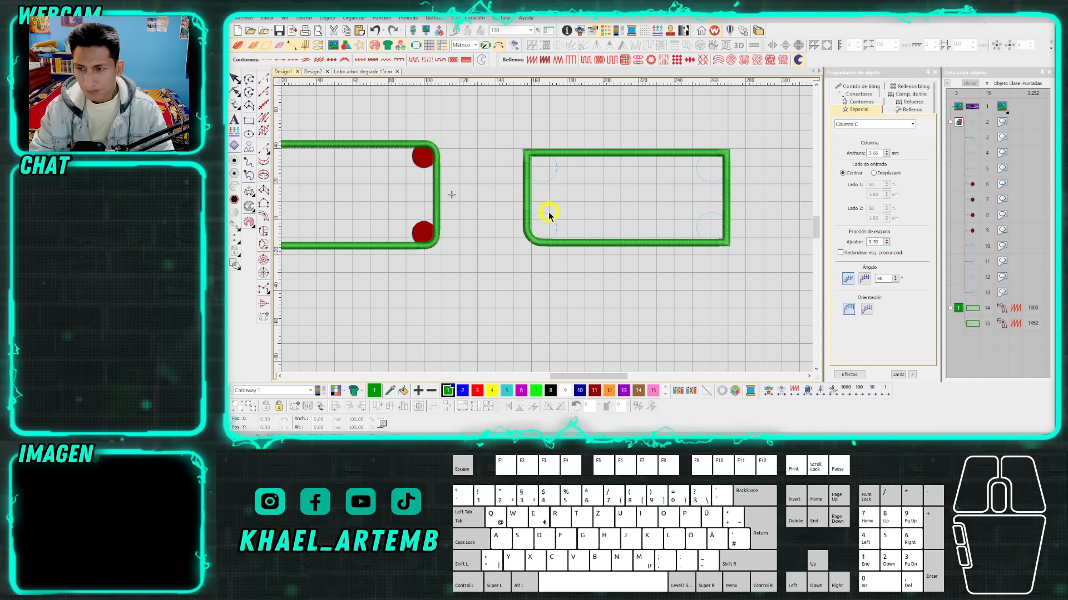
scroll(546, 206, up, 3)
scroll(545, 228, up, 5)
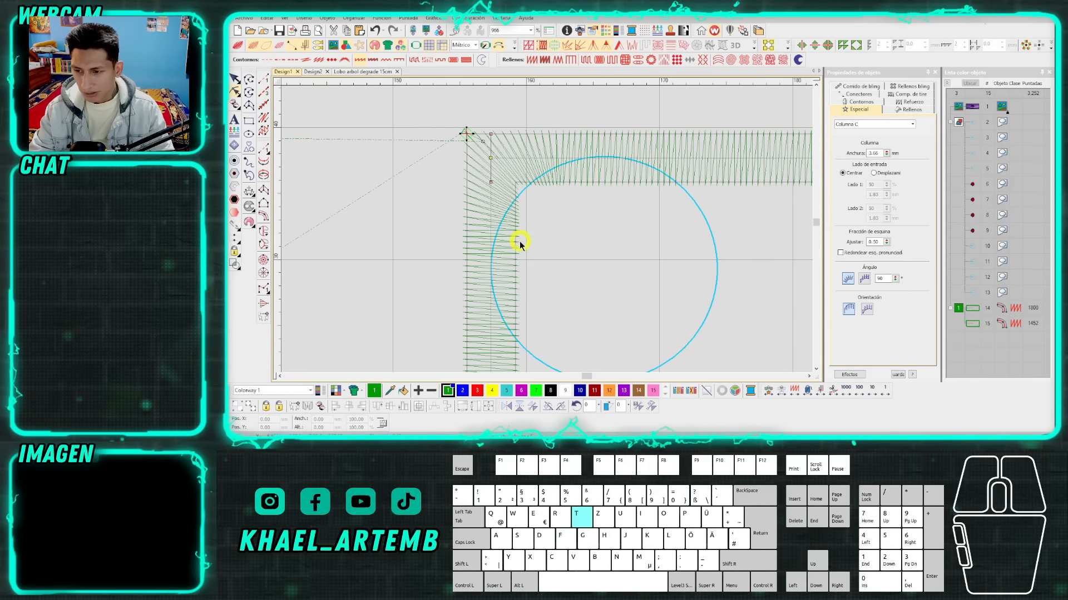
click(490, 269)
click(600, 158)
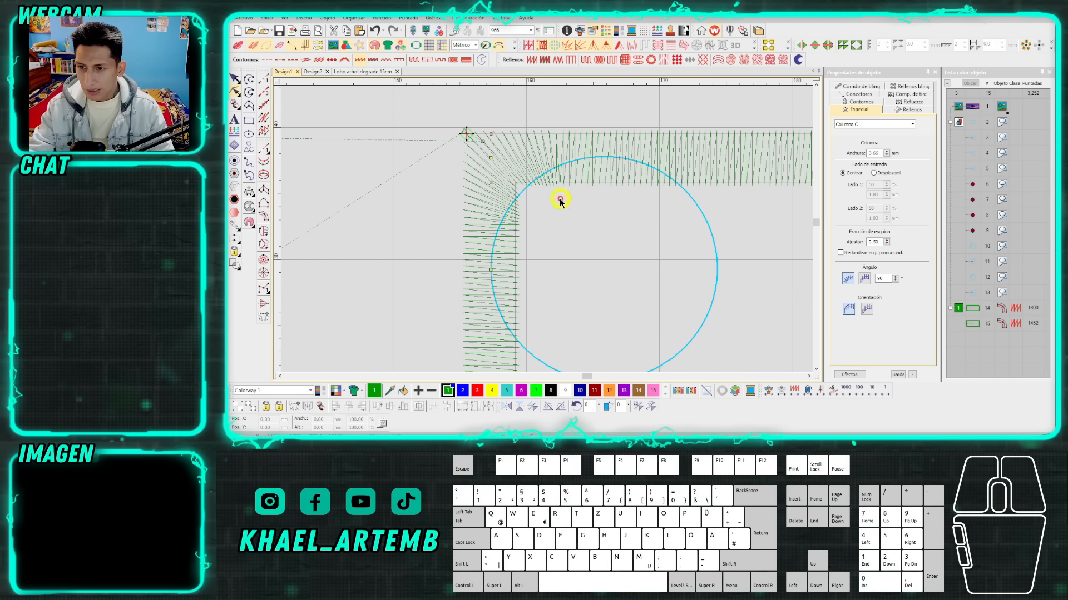
click(605, 159)
click(480, 153)
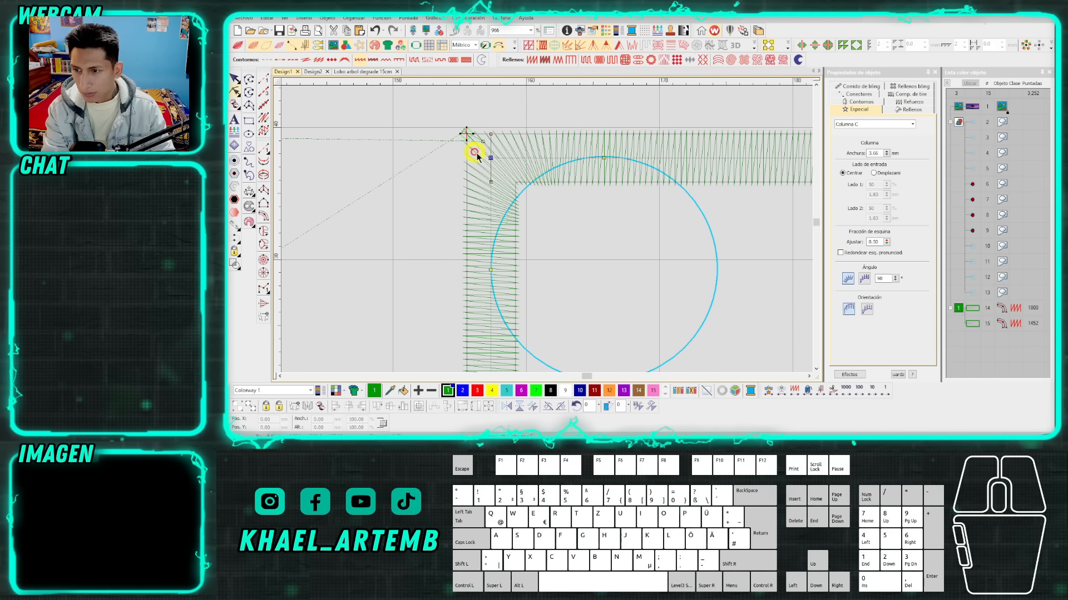
key(Delete)
right_click(554, 211)
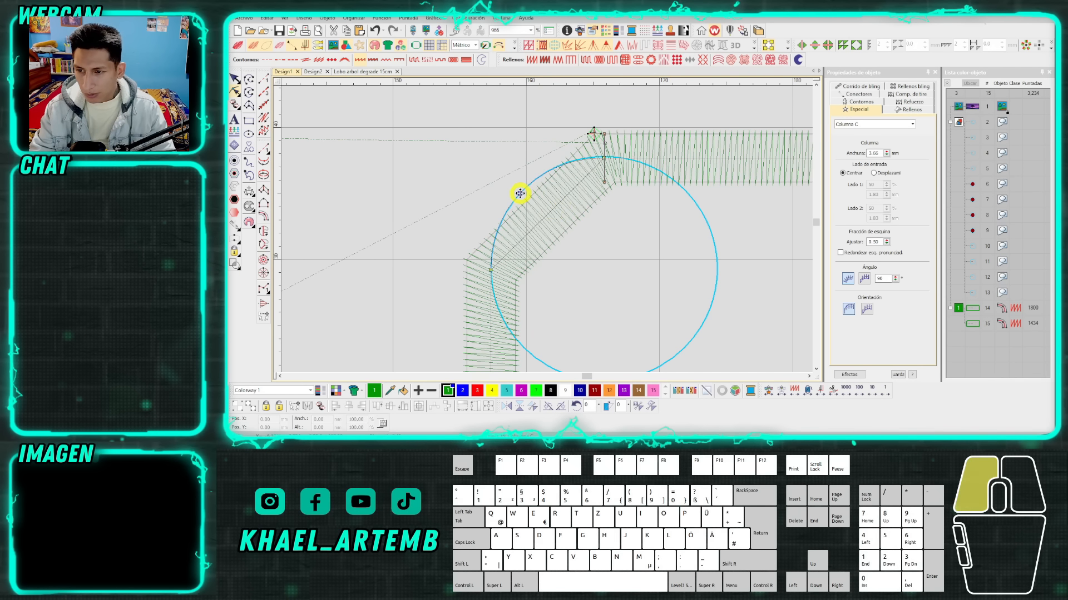
Round the rectangle's upper-right corner by adding tangent nodes, deleting the corner node and pulling a curve node onto the circle.
scroll(529, 205, down, 5)
scroll(632, 236, up, 4)
click(506, 173)
click(591, 263)
drag(621, 194, 577, 151)
key(Delete)
drag(547, 218, 572, 203)
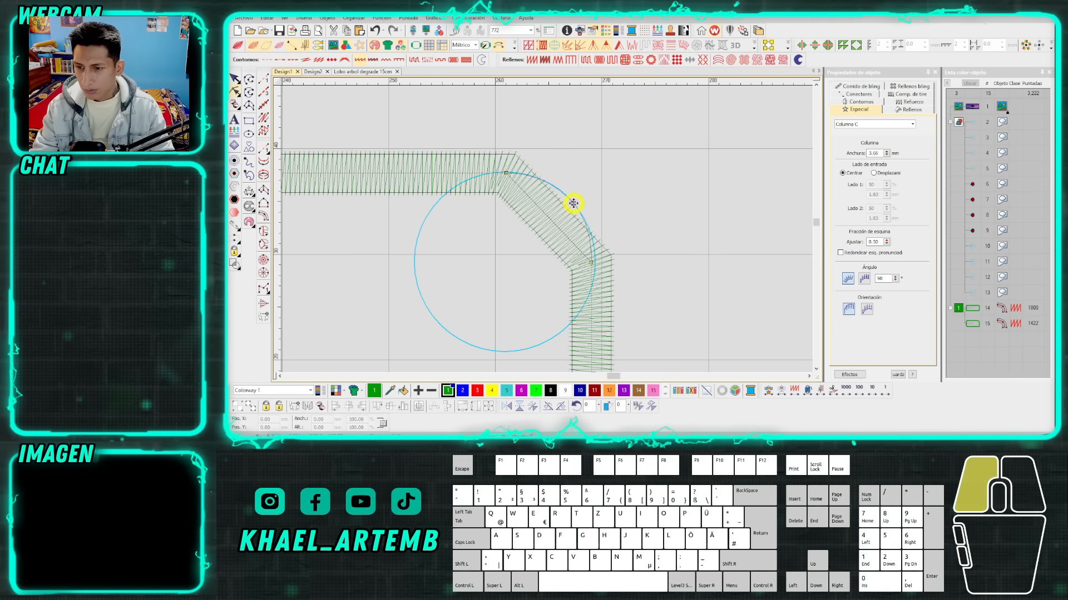
Round the rectangle's lower-right corner to its guide circle with a curve node, finish reshaping and restore the realistic stitch view.
scroll(545, 228, down, 3)
scroll(540, 282, up, 4)
click(544, 219)
click(436, 326)
key(Delete)
drag(490, 273, 517, 300)
key(Escape)
key(t)
scroll(546, 233, down, 6)
scroll(547, 231, up, 3)
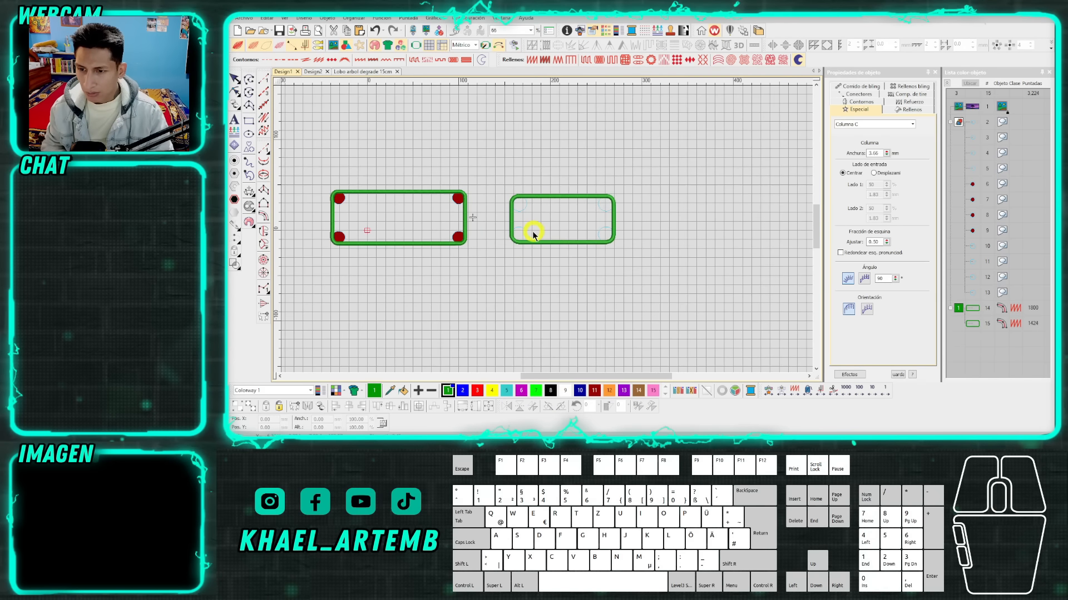
drag(717, 266, 500, 150)
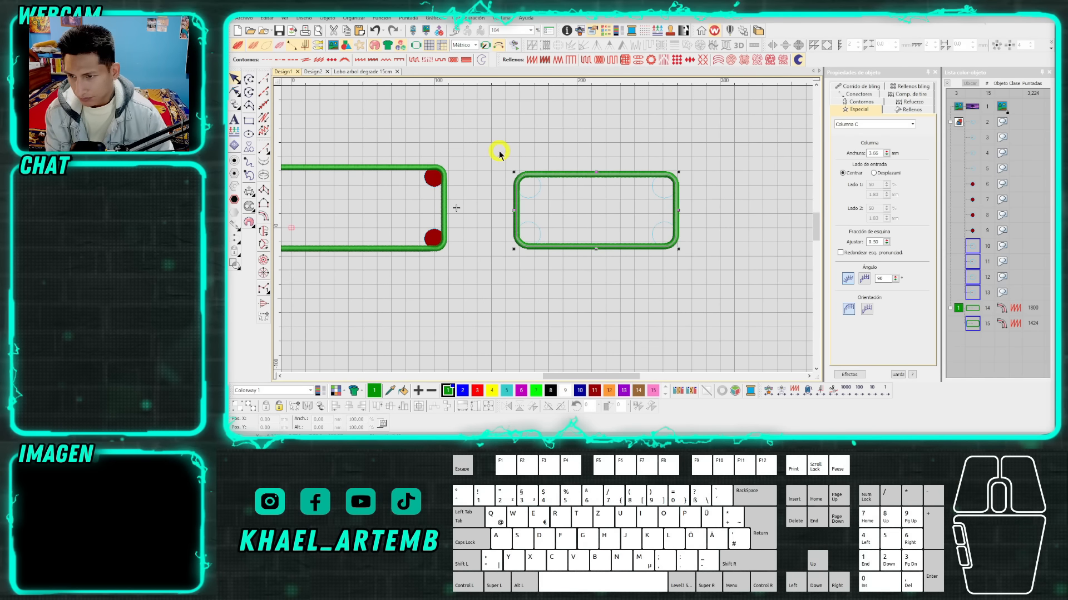
Switch to the Google Meet call to check the participants, and return to the embroidery design.
click(314, 406)
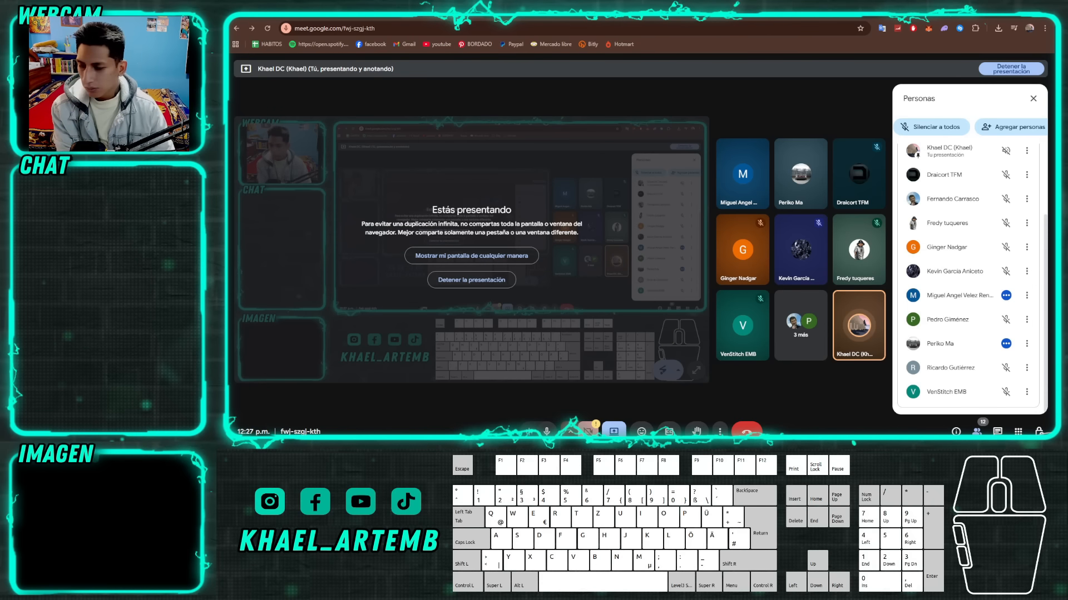
mouse_move(388, 453)
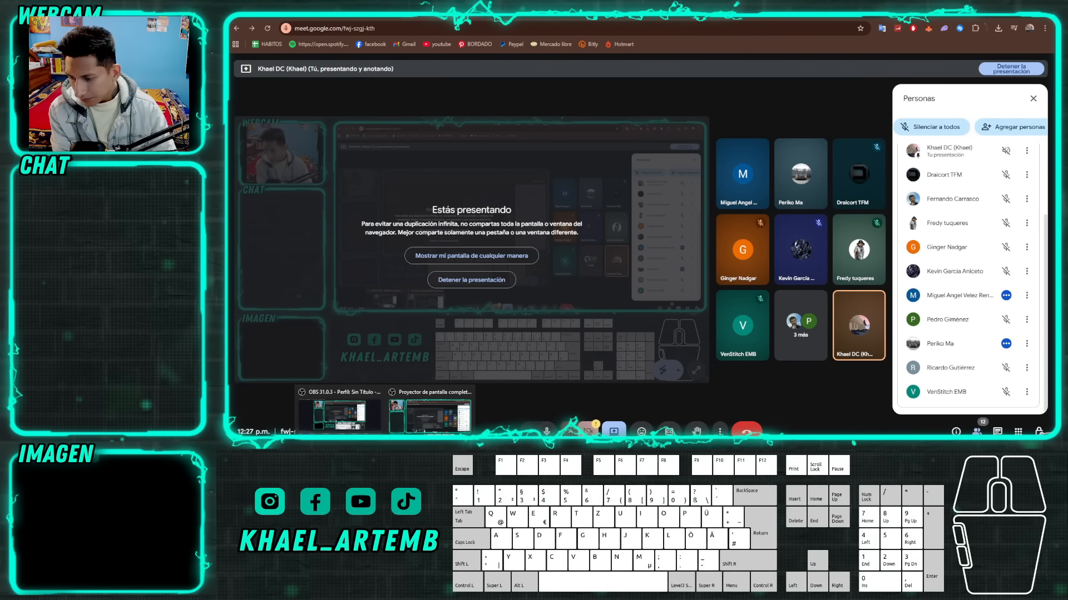
click(340, 451)
Select the second rounded rectangle together with its four guide circles.
scroll(457, 223, down, 1)
click(606, 270)
click(586, 205)
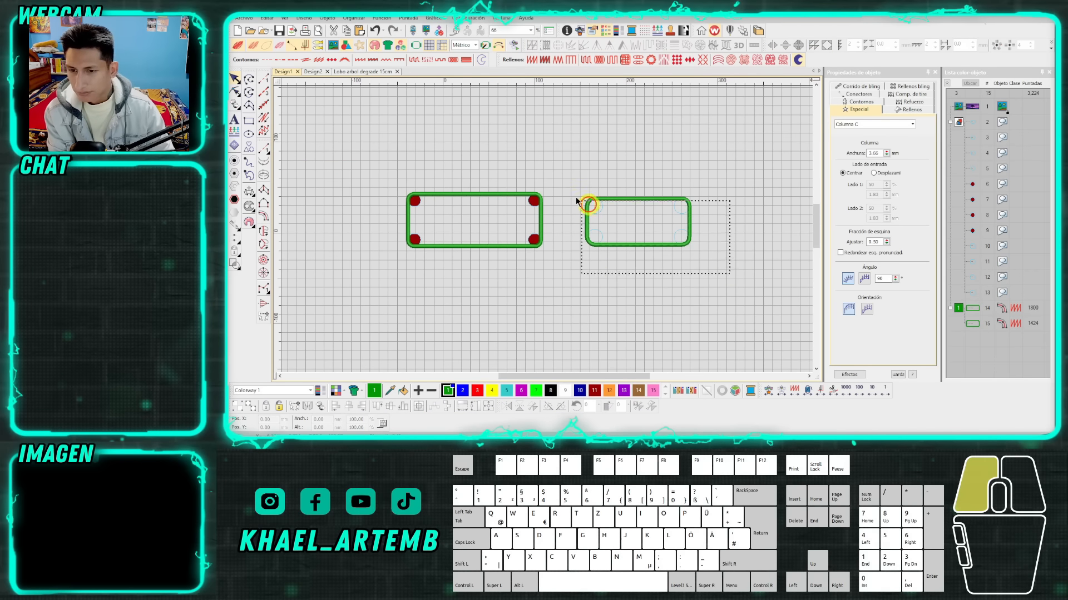
click(553, 175)
Start a Complex Fill outline at the tree's base and trace it leftward just below the distant mountain ridge.
scroll(554, 178, up, 2)
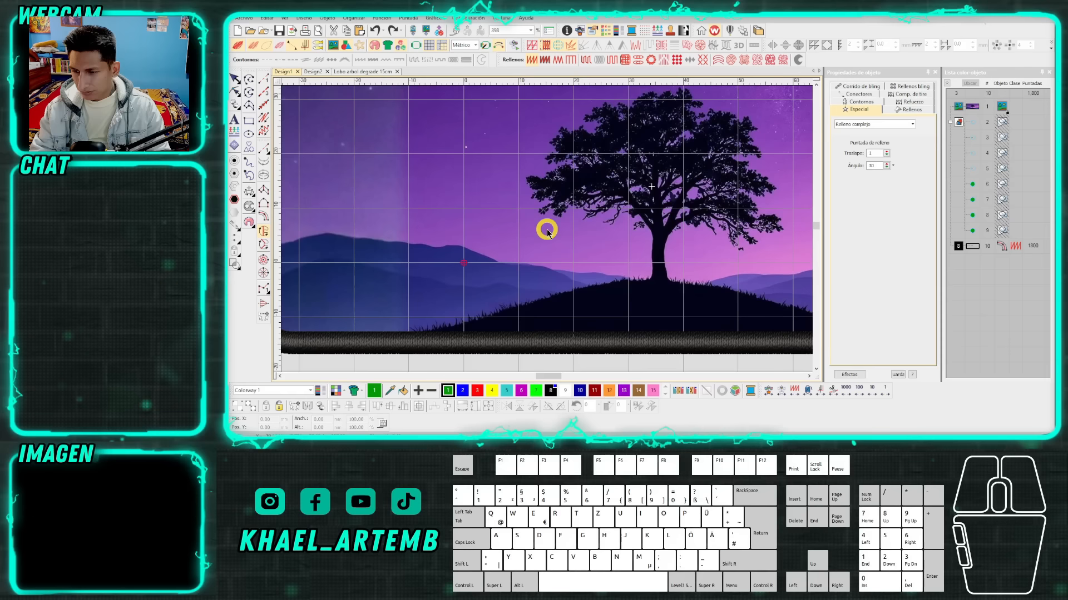
scroll(634, 250, up, 3)
click(634, 253)
right_click(604, 254)
right_click(581, 248)
scroll(541, 224, up, 2)
right_click(499, 223)
right_click(476, 221)
right_click(449, 216)
scroll(439, 213, up, 1)
scroll(525, 234, down, 7)
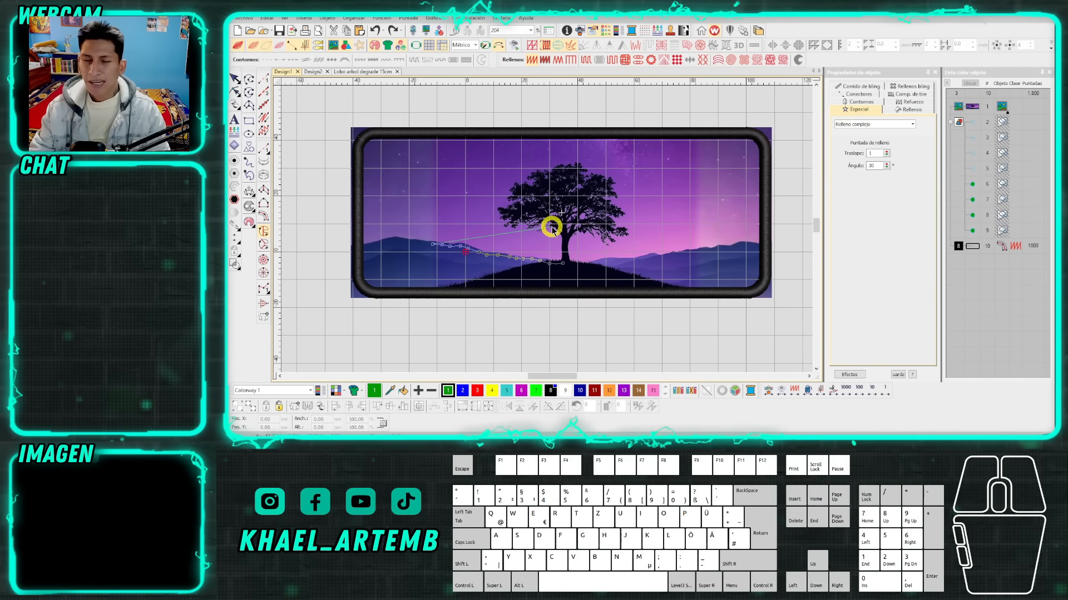
Examine how the partly traced sky outline fits the mountains, the grassy hill and the black border.
scroll(552, 229, up, 1)
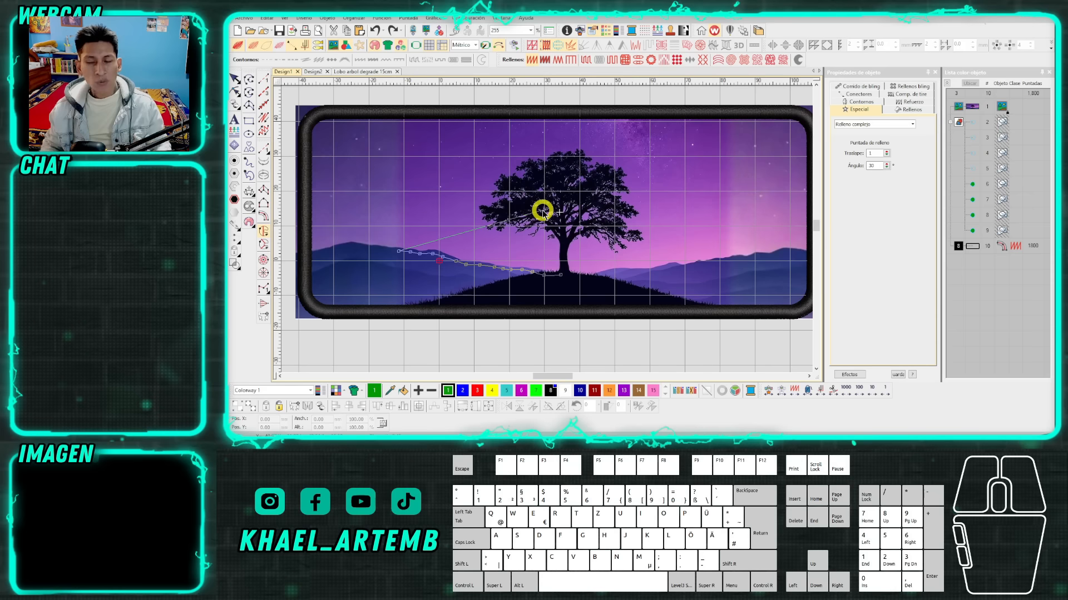
scroll(530, 216, up, 1)
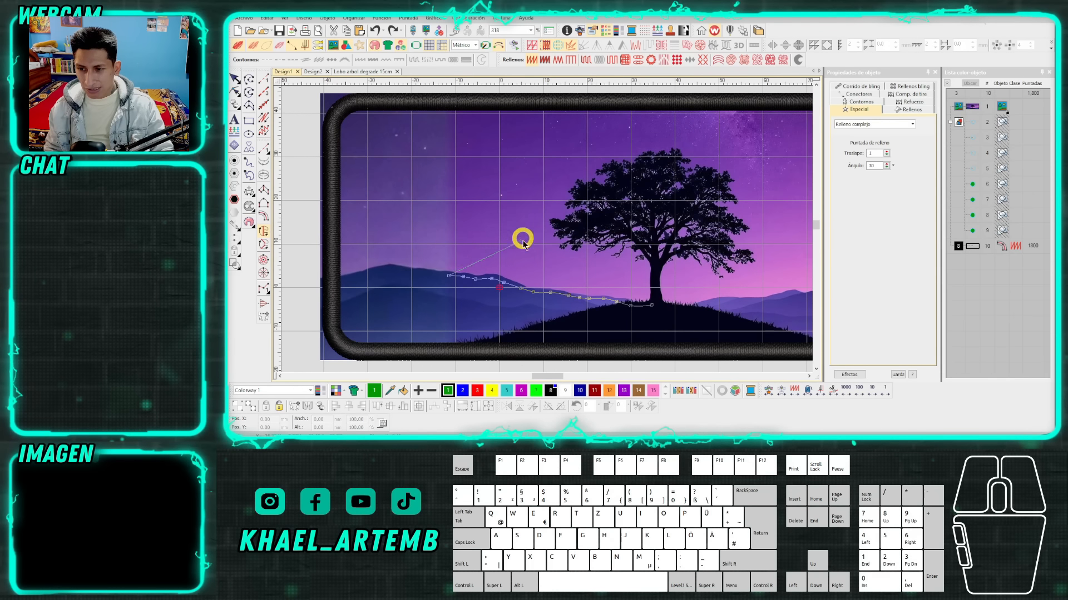
scroll(550, 239, up, 3)
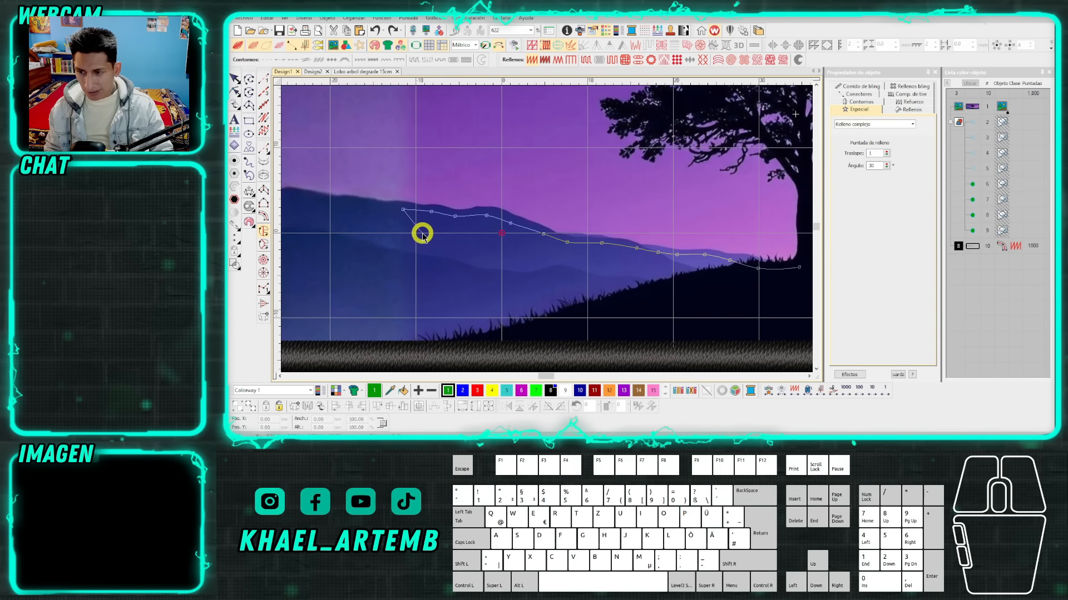
scroll(527, 233, down, 1)
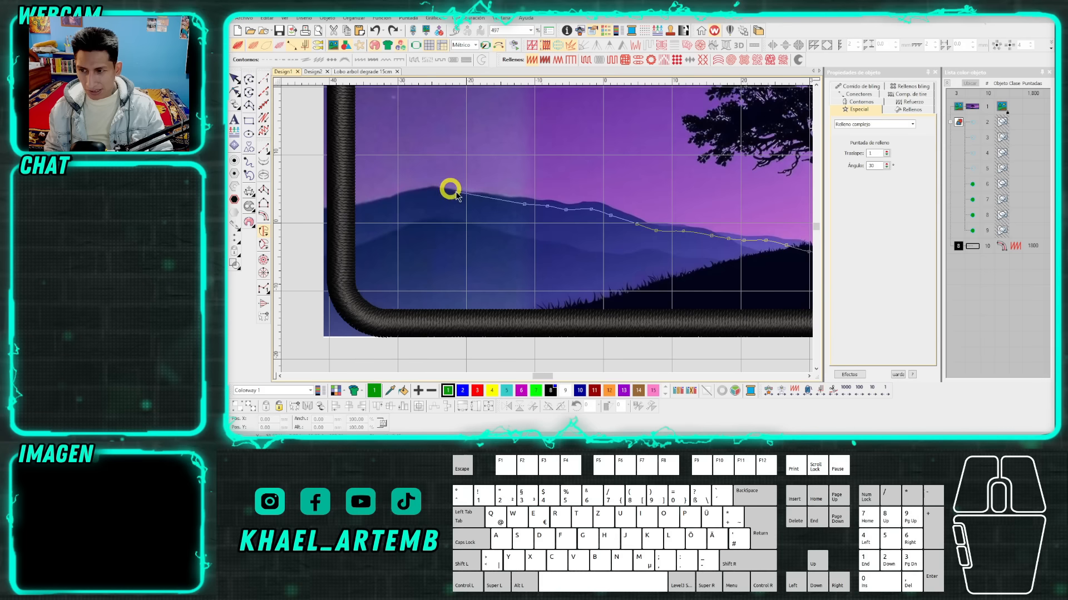
scroll(546, 228, up, 1)
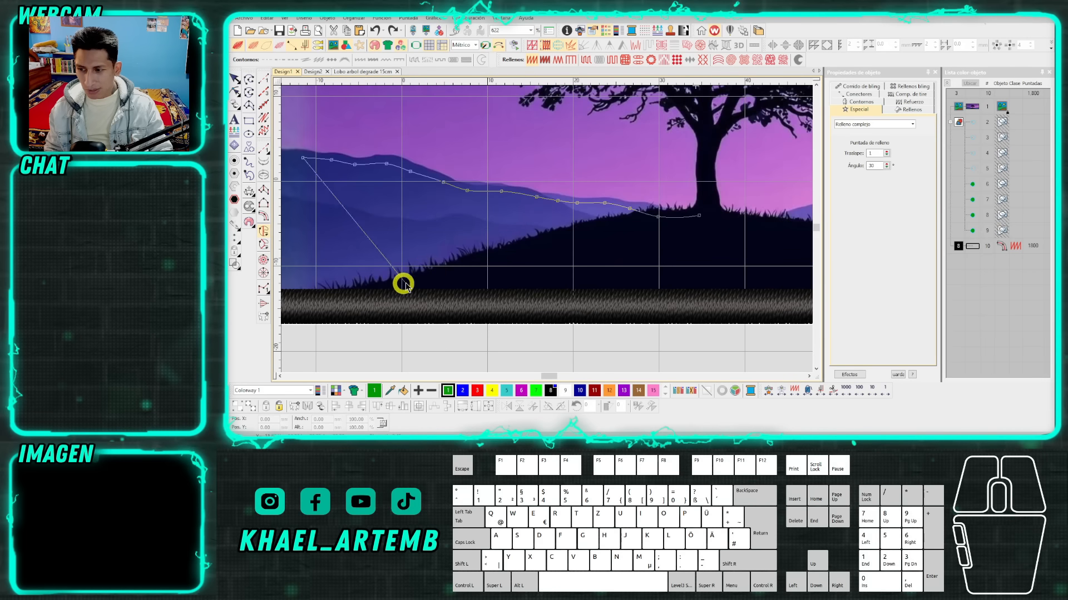
scroll(545, 229, down, 4)
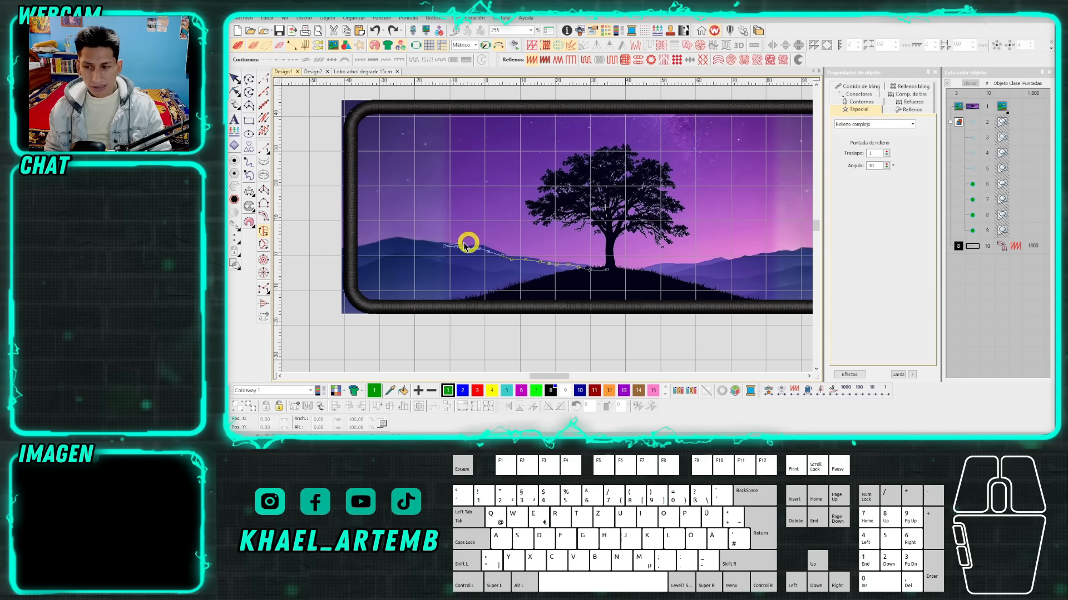
Continue the fill outline along the left mountain's crest until it runs under the left side of the black border.
scroll(432, 246, up, 3)
scroll(548, 233, up, 2)
click(549, 232)
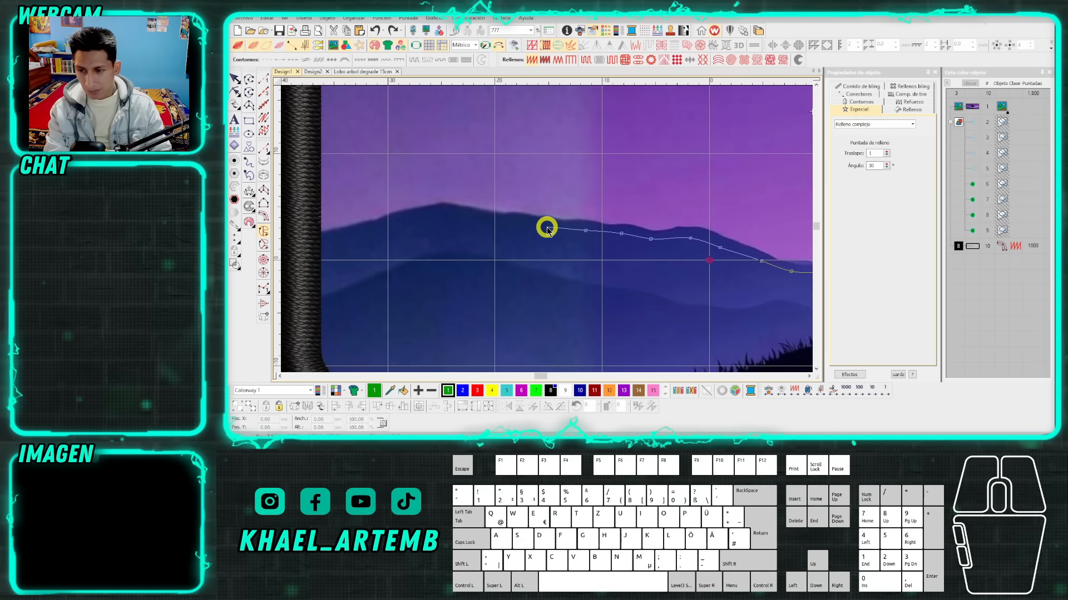
click(483, 223)
click(446, 213)
click(421, 215)
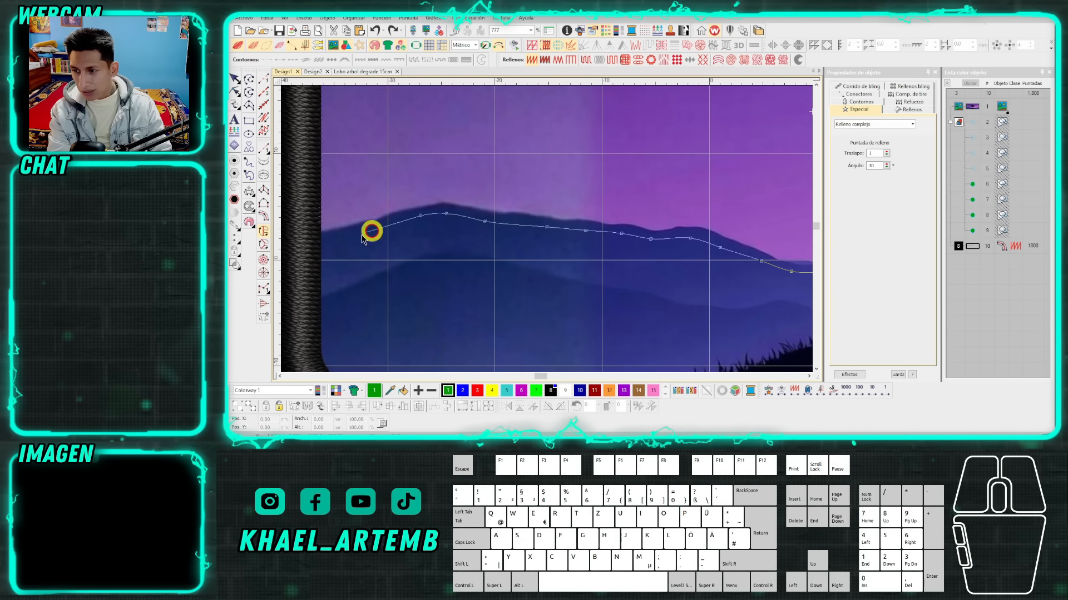
click(331, 239)
right_click(319, 241)
click(421, 229)
Carry the outline up the middle of the left border and around its rounded upper-left corner with a curve point.
scroll(451, 119, down, 2)
scroll(548, 231, down, 3)
scroll(542, 206, up, 5)
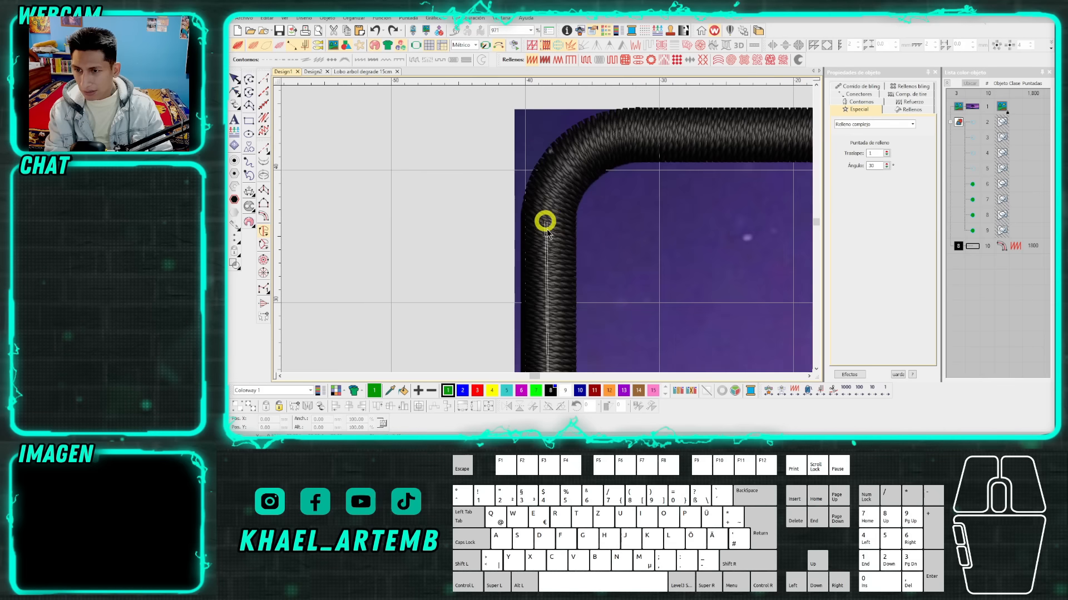
click(555, 227)
right_click(578, 168)
click(664, 123)
Run the outline along the middle of the top border and around its rounded upper-right corner.
scroll(534, 227, down, 2)
scroll(546, 229, right, 5)
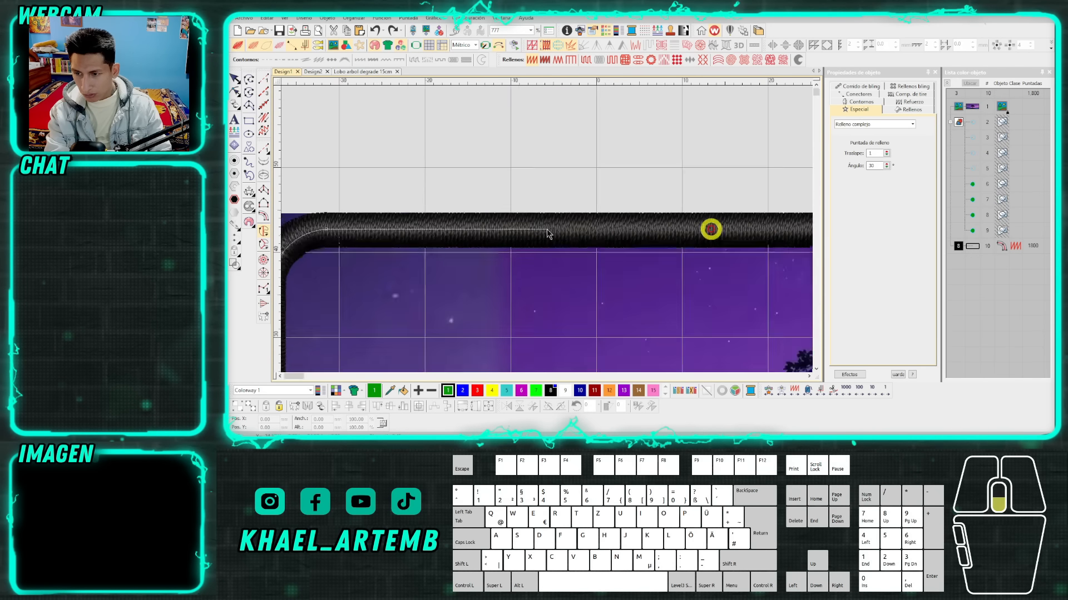
scroll(560, 228, right, 4)
scroll(574, 228, up, 1)
click(559, 224)
click(606, 243)
click(647, 303)
Extend the outline down the right border to the mountains and trace leftward just below the rightmost crest.
scroll(648, 312, down, 1)
scroll(550, 302, down, 2)
scroll(549, 350, down, 1)
scroll(547, 225, up, 4)
click(548, 230)
click(507, 231)
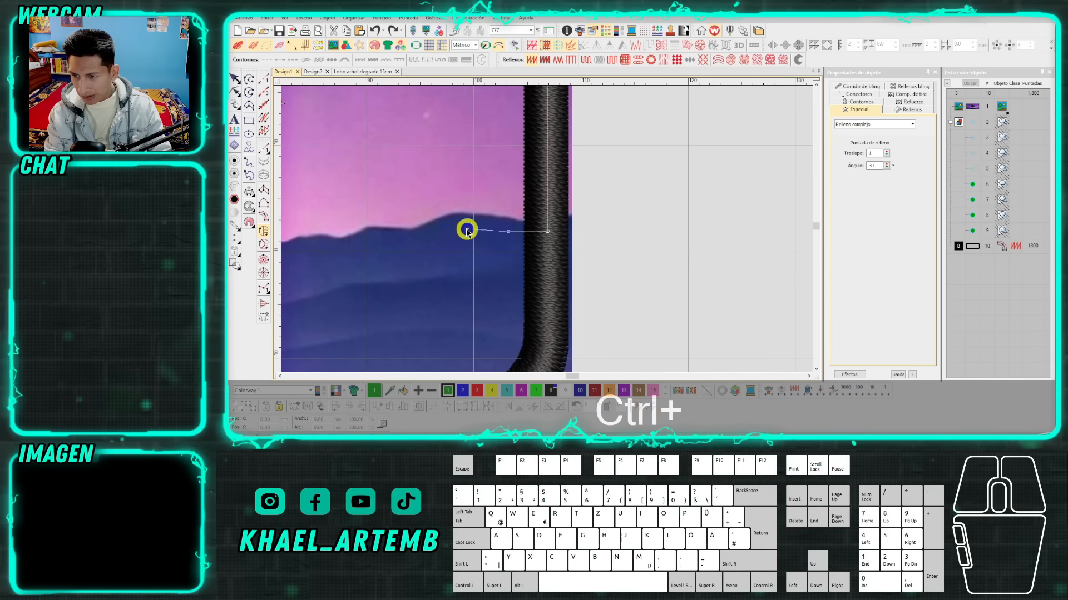
click(459, 228)
click(422, 240)
click(380, 241)
scroll(357, 244, up, 2)
right_click(538, 234)
right_click(482, 234)
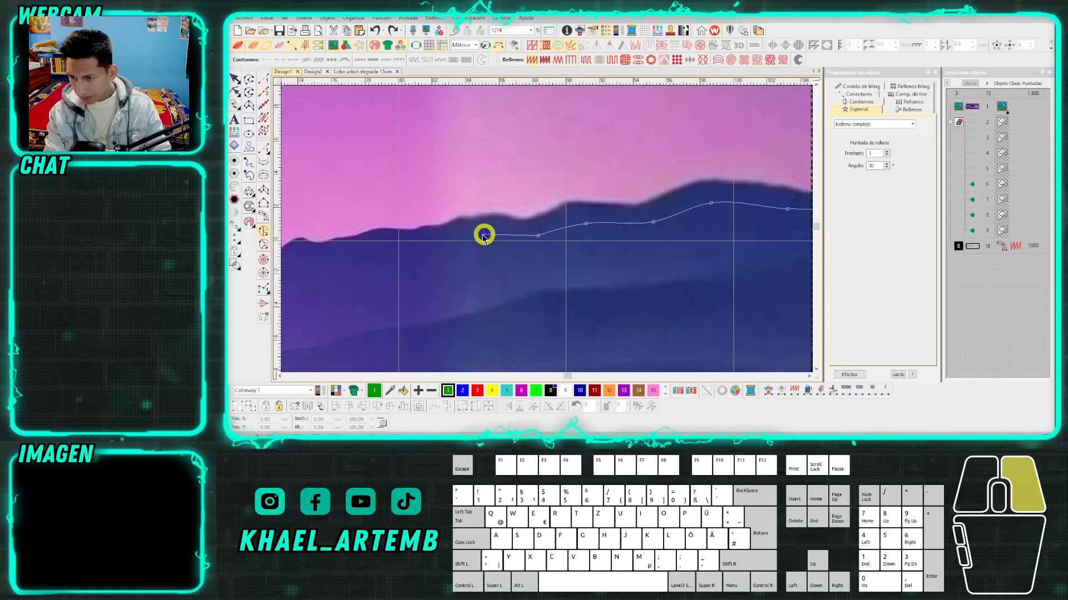
Continue tracing the middle stretch of the right-hand mountain ridge leftward with curve points.
scroll(398, 254, down, 2)
right_click(541, 224)
right_click(517, 224)
right_click(488, 230)
right_click(449, 238)
right_click(431, 239)
right_click(406, 236)
Trace the rest of the right-hand mountain ridge leftward with curve points, just below its crest and onto the grassy hill.
scroll(341, 240, up, 1)
right_click(591, 230)
right_click(550, 240)
right_click(501, 244)
right_click(470, 242)
right_click(444, 242)
right_click(419, 241)
right_click(389, 246)
right_click(361, 253)
right_click(345, 261)
right_click(328, 266)
right_click(307, 267)
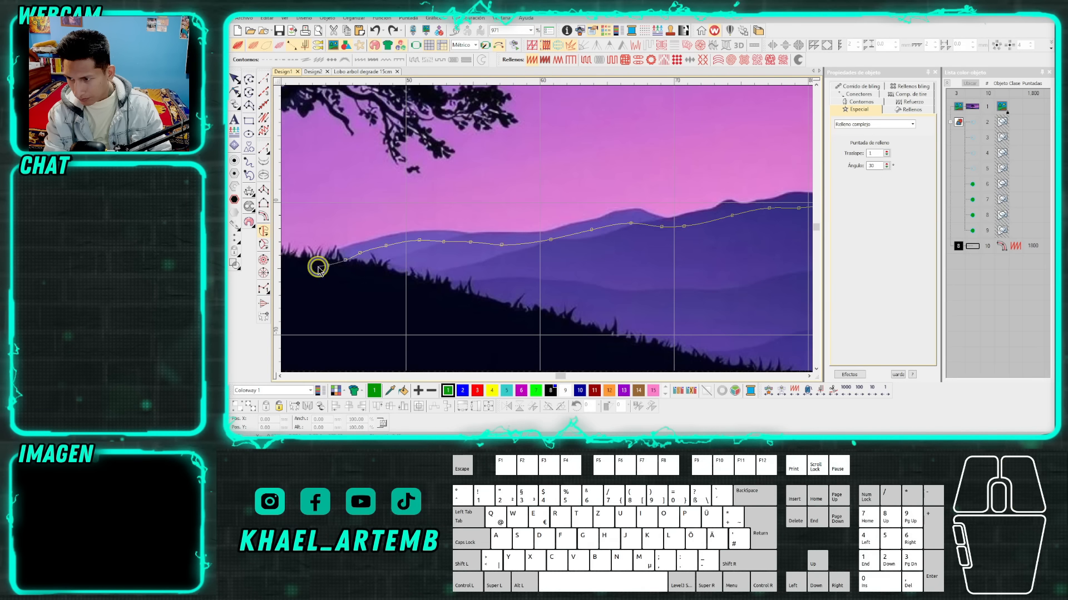
Carry the sky outline leftward under the hill's grass line to the base of the tree trunk.
scroll(314, 266, up, 1)
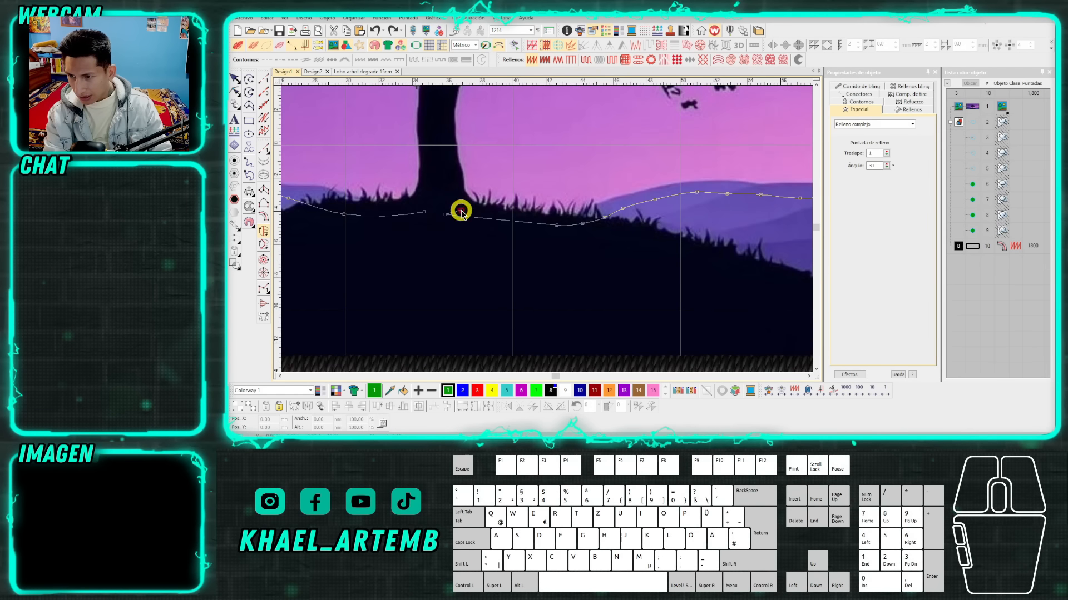
scroll(460, 209, down, 5)
scroll(545, 226, down, 2)
scroll(545, 226, up, 2)
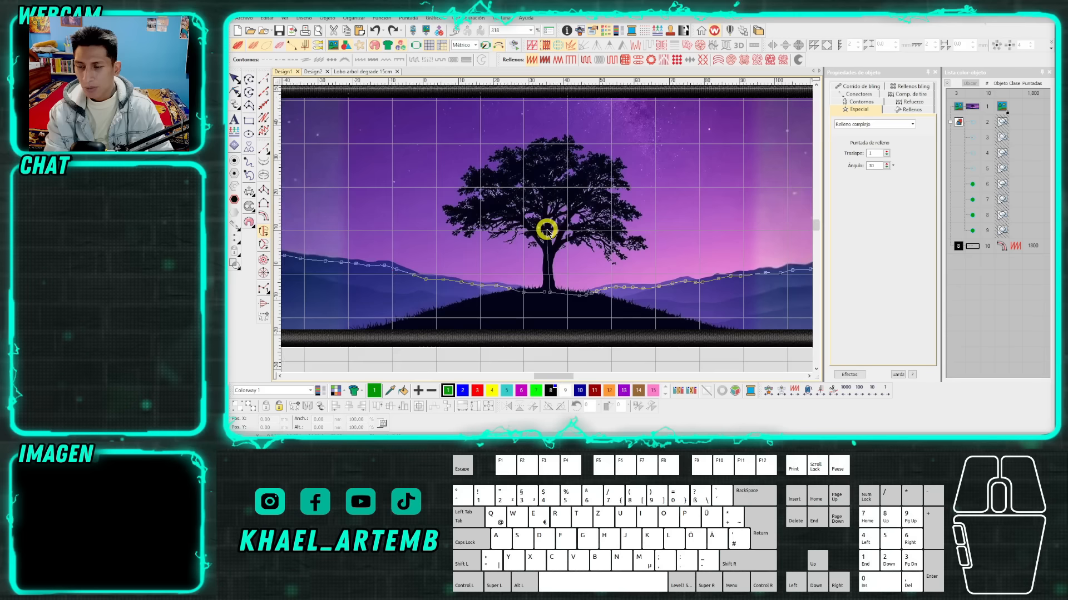
scroll(546, 228, down, 2)
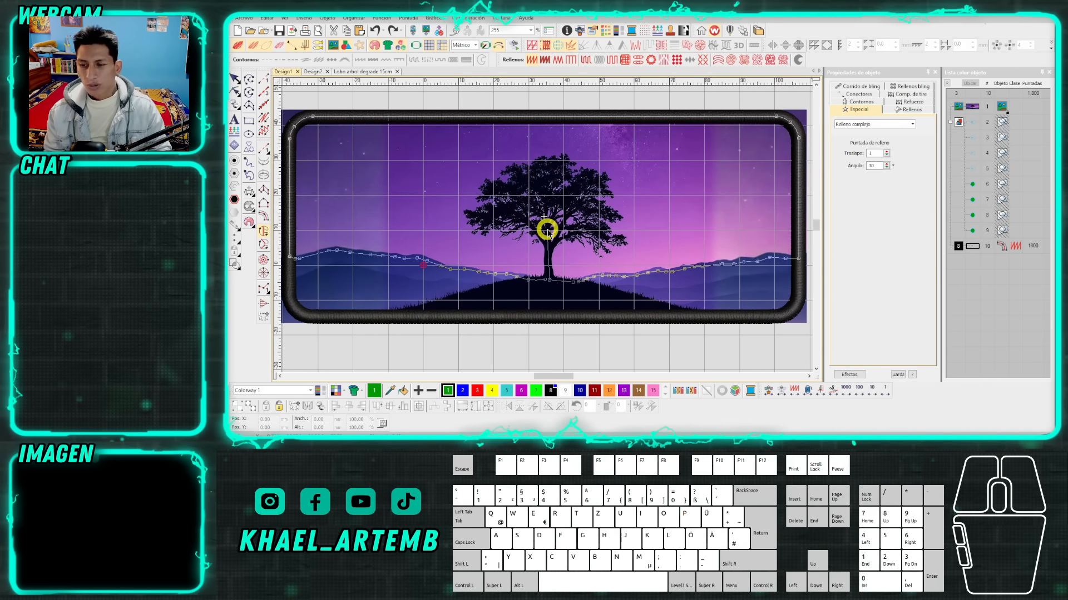
scroll(547, 232, up, 3)
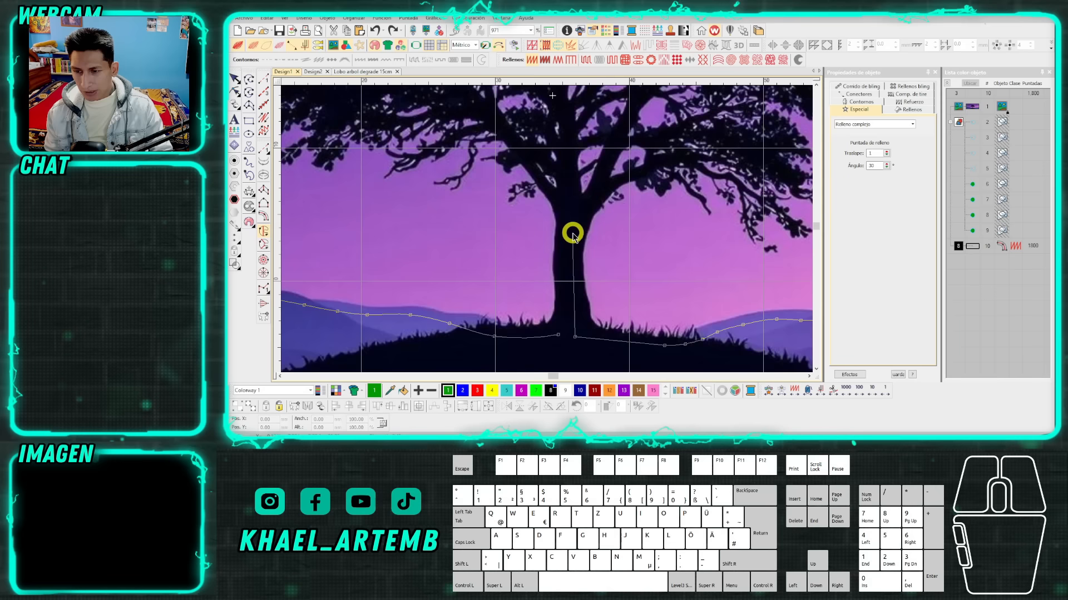
Trace corner points up inside the right edge of the tree trunk to where the branches split.
scroll(556, 232, up, 1)
click(558, 315)
click(554, 243)
click(562, 197)
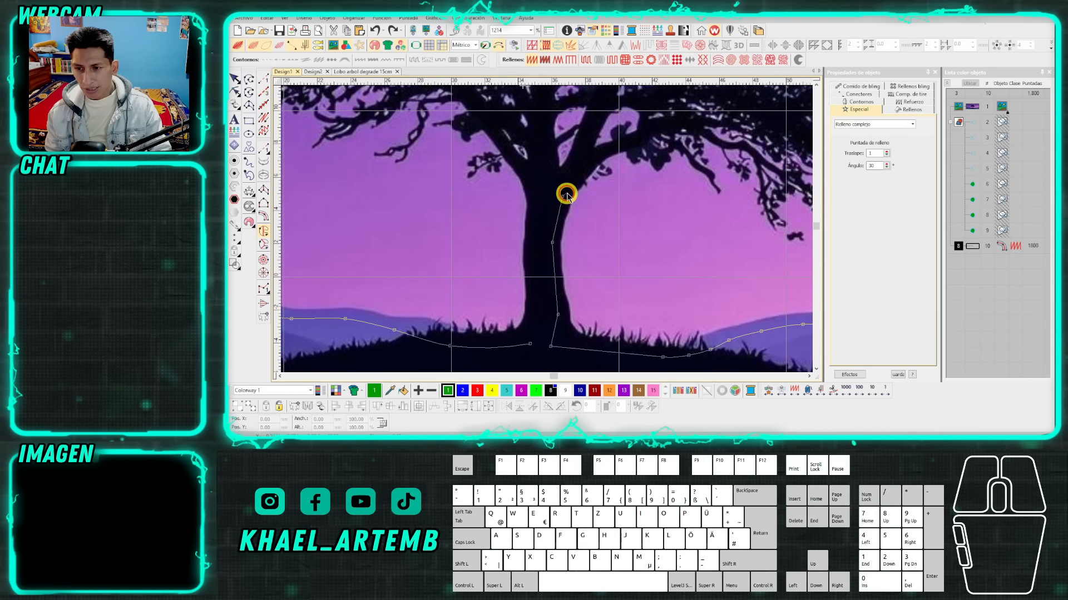
Outline short stubs of the tree's main branches from right to left with corner points.
click(596, 159)
click(615, 147)
click(594, 132)
click(585, 133)
click(577, 158)
click(546, 179)
click(544, 135)
click(534, 135)
click(529, 171)
click(506, 154)
Trace the outline from the left branch down inside the trunk's left edge to its base.
click(521, 181)
click(528, 190)
click(530, 210)
click(529, 228)
click(528, 249)
click(527, 273)
click(531, 320)
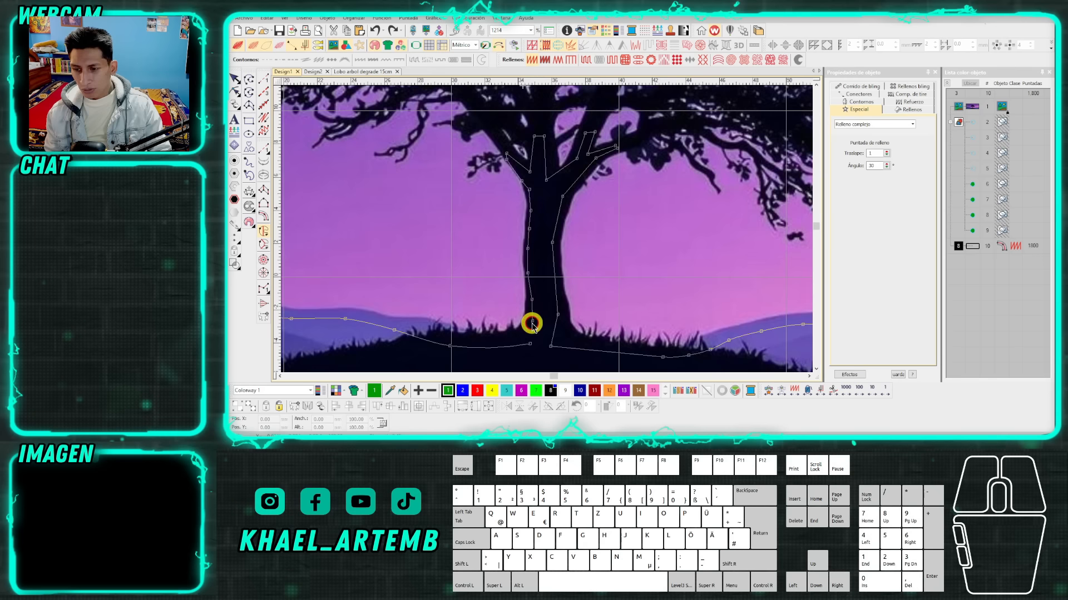
Close the sky outline at the trunk's base and generate its green Complex Fill.
scroll(545, 229, down, 3)
scroll(551, 224, down, 3)
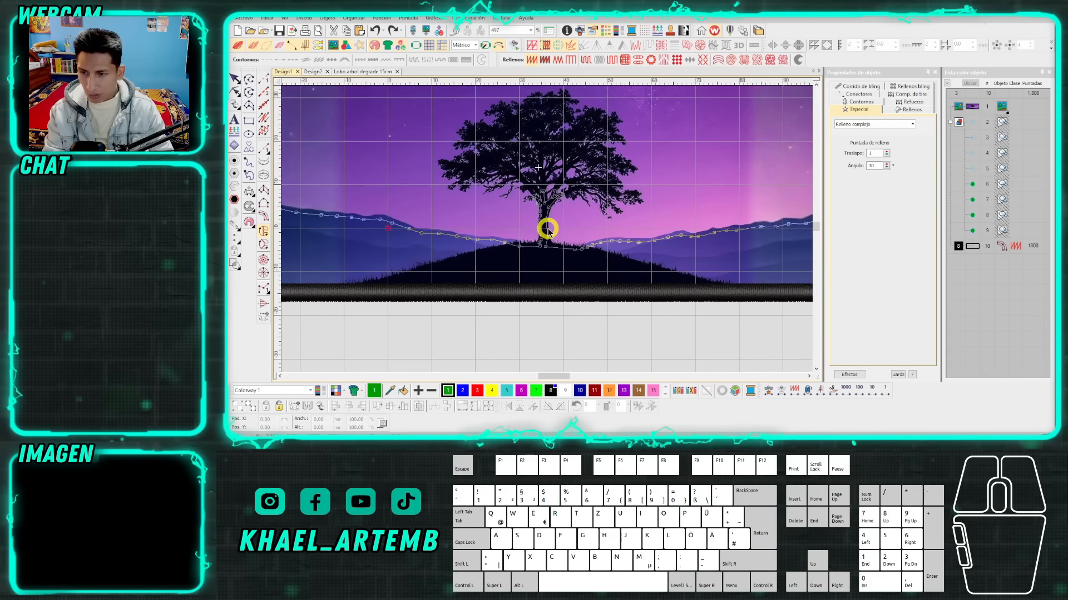
middle_click(547, 228)
middle_click(547, 229)
scroll(547, 231, up, 1)
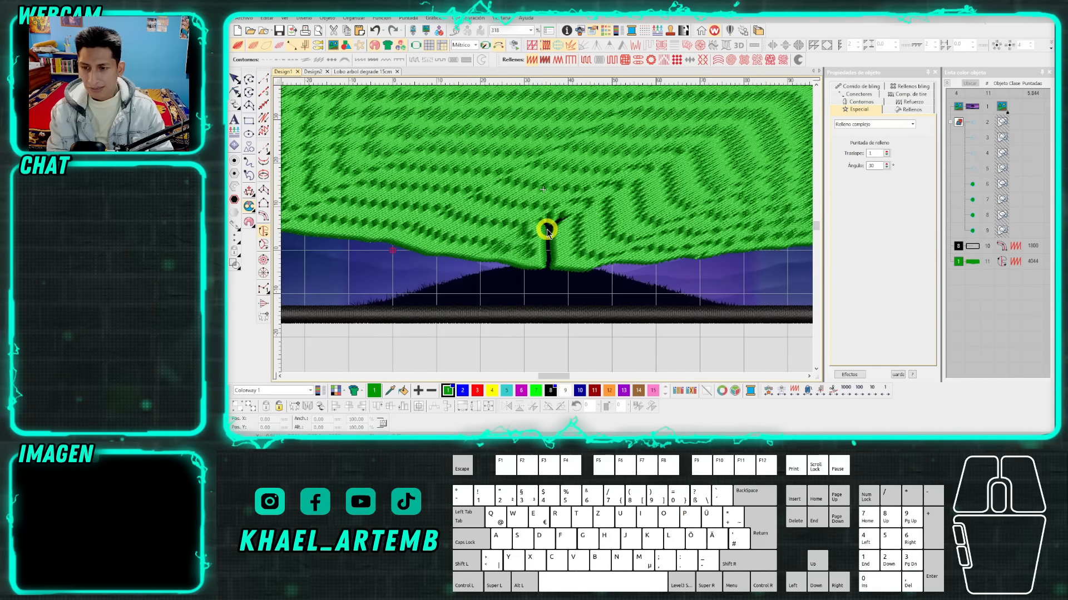
Reshape the sky fill by deleting the outline nodes that form the trunk cut-out.
click(236, 80)
click(331, 117)
scroll(457, 155, up, 1)
key(h)
drag(629, 205, 545, 296)
key(Delete)
key(t)
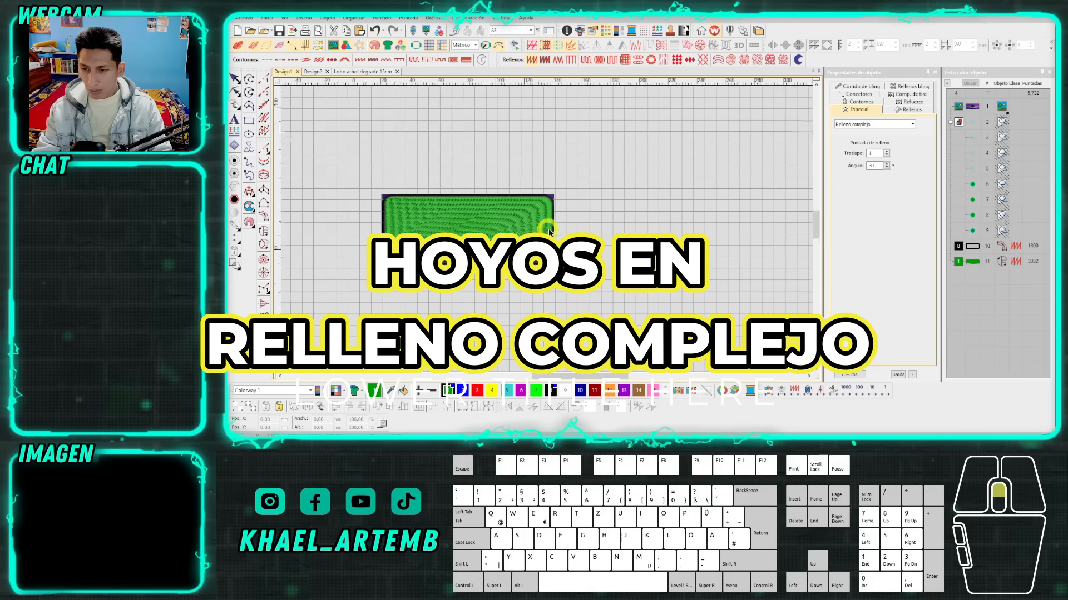
Draw a test circle about 23 mm across with Complex Fill in the empty area right of the patch.
scroll(404, 231, up, 3)
click(261, 233)
right_click(572, 211)
right_click(591, 273)
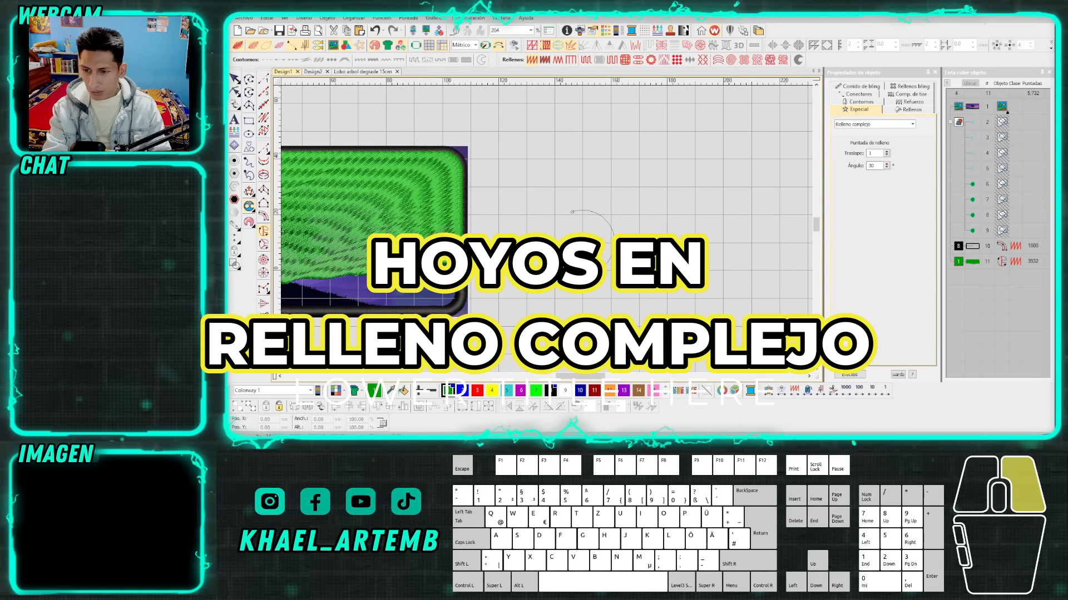
key(Return)
key(Return)
scroll(588, 245, up, 2)
scroll(546, 231, up, 2)
Cut a small round hole into the lower-right part of the test circle's fill.
click(547, 232)
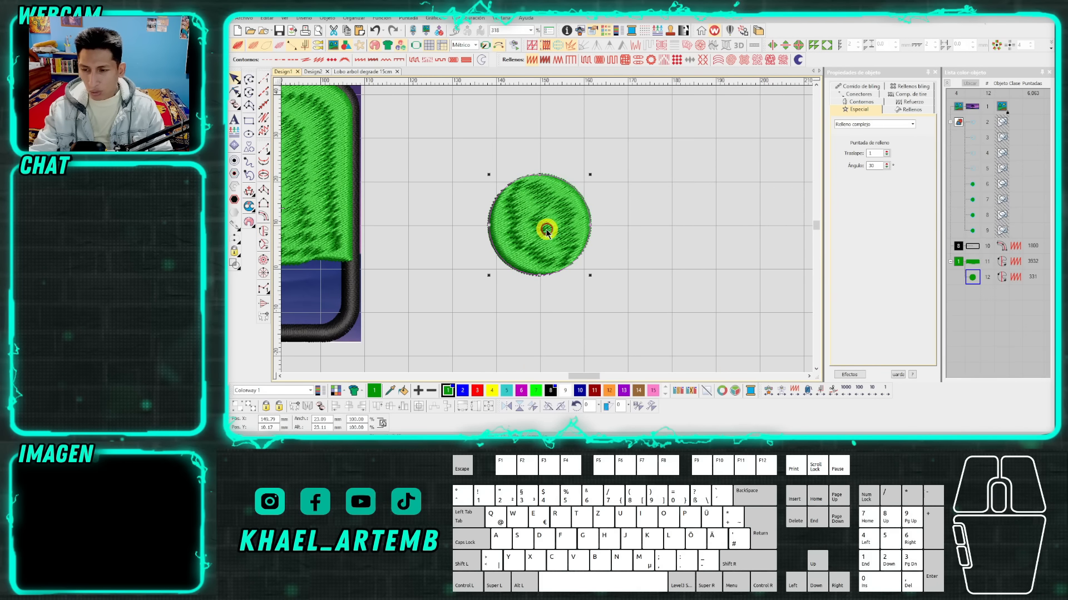
scroll(545, 230, up, 2)
right_click(544, 239)
key(Return)
click(234, 78)
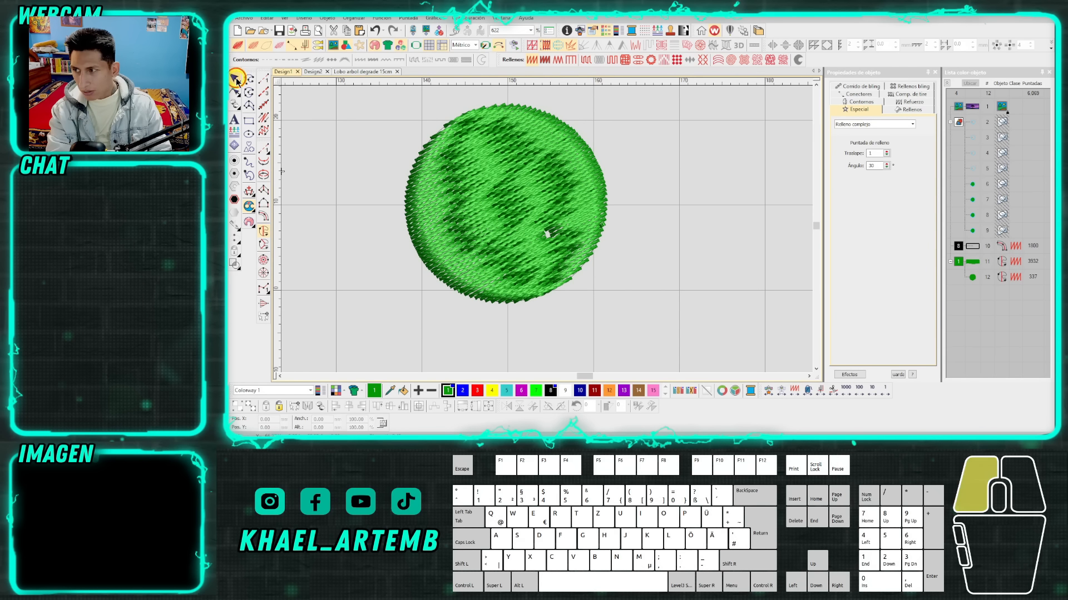
Cut a second small hole in the test circle, above the first one, and select the circle.
click(264, 229)
scroll(560, 179, up, 2)
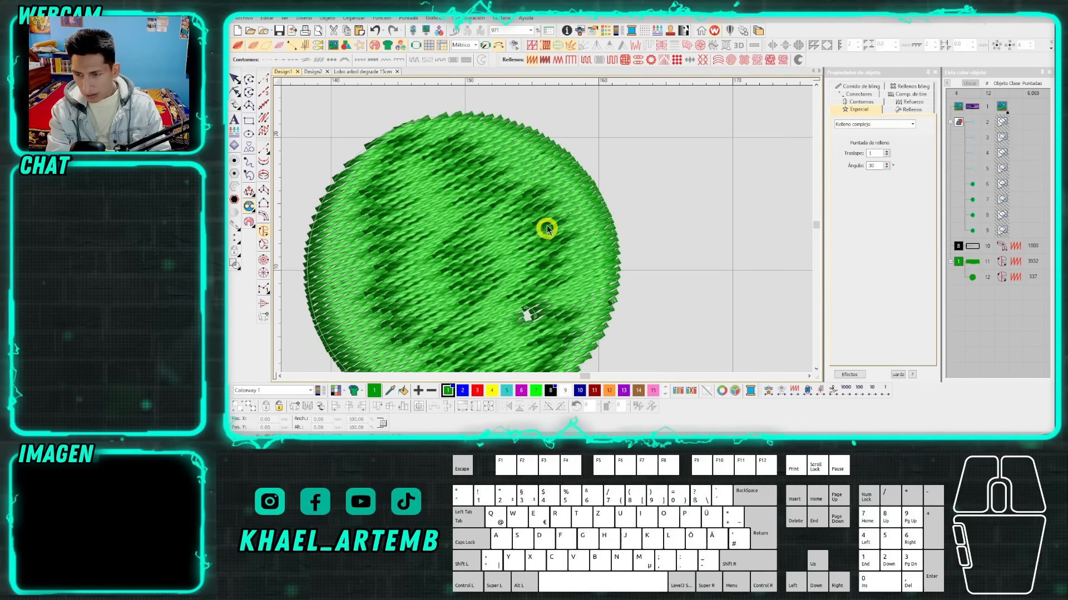
right_click(547, 215)
right_click(558, 224)
right_click(537, 233)
key(Return)
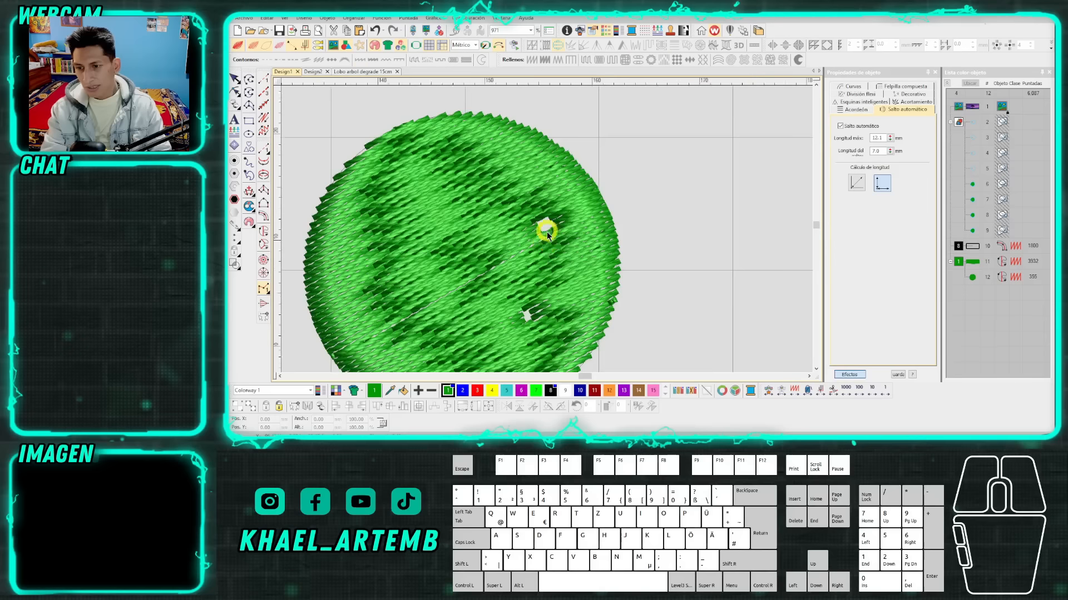
scroll(546, 231, down, 2)
key(Escape)
click(546, 229)
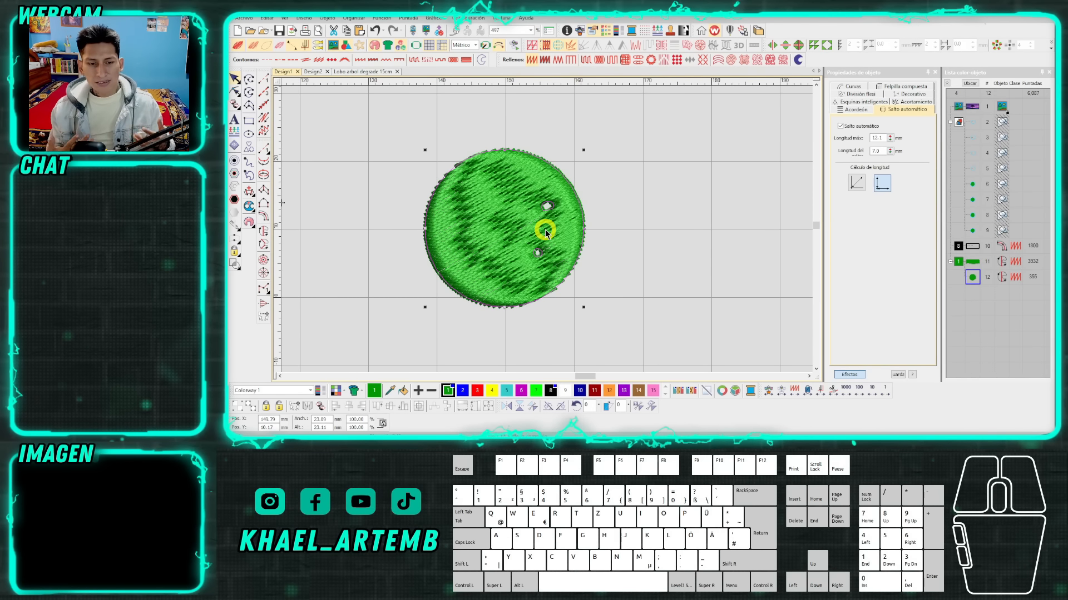
Delete both holes from the test circle by removing their nodes in Reshape mode.
scroll(545, 229, up, 1)
key(h)
drag(495, 187, 577, 281)
key(Delete)
click(553, 276)
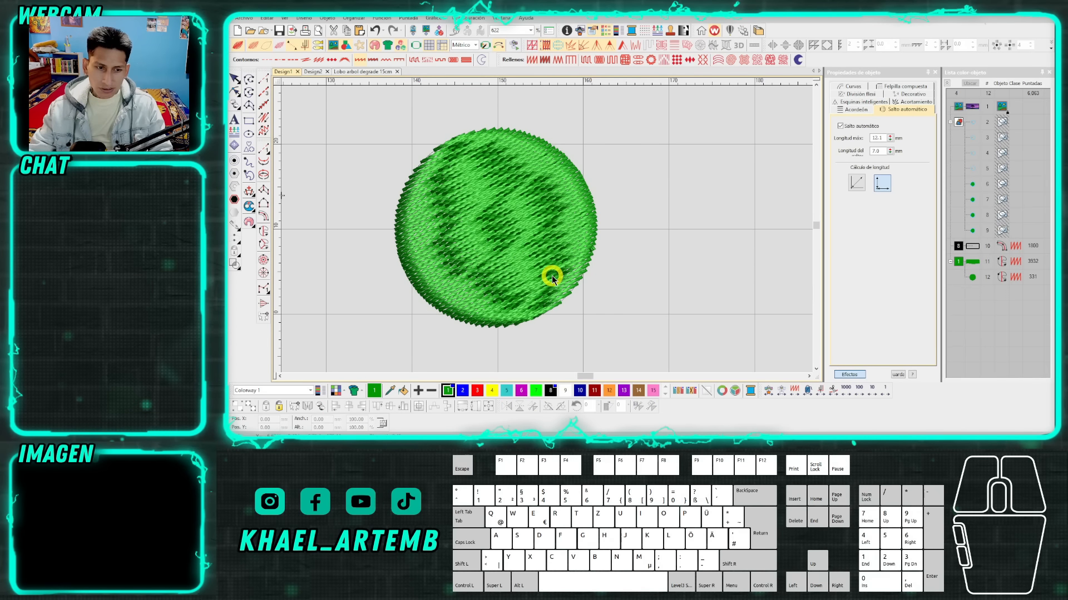
Undo the removal of the circle's two holes, redo it, and undo it again.
key(ctrl+z)
key(ctrl+z)
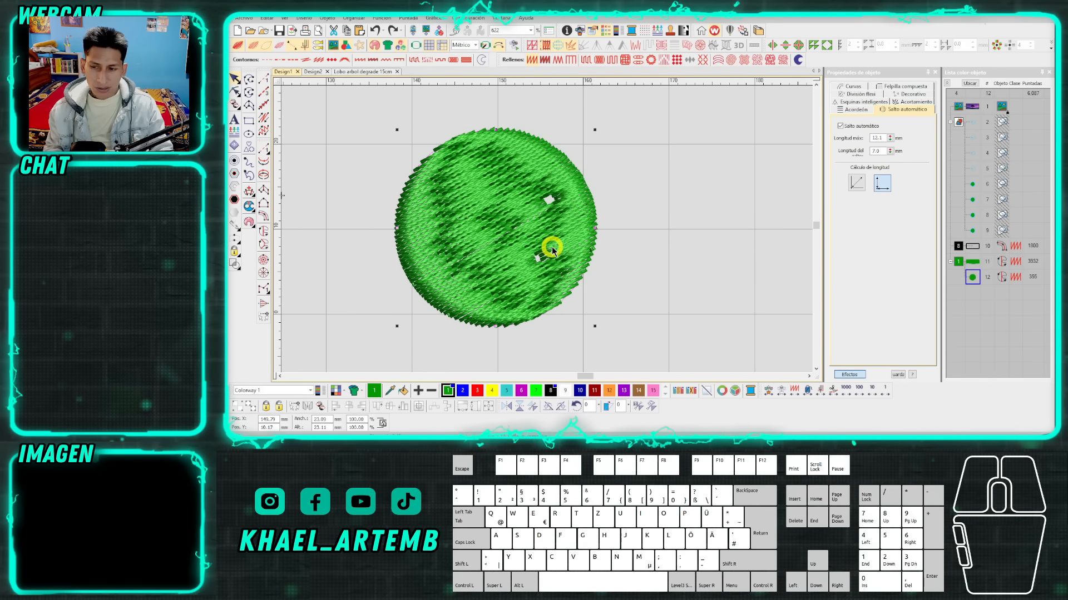
key(ctrl+y)
key(ctrl+z)
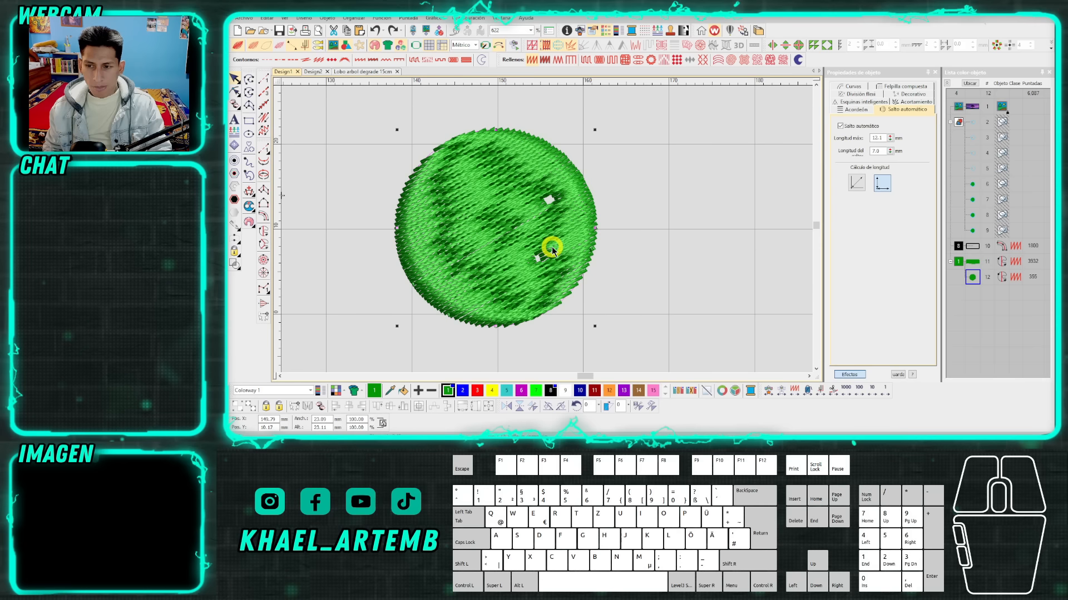
scroll(547, 247, up, 2)
key(t)
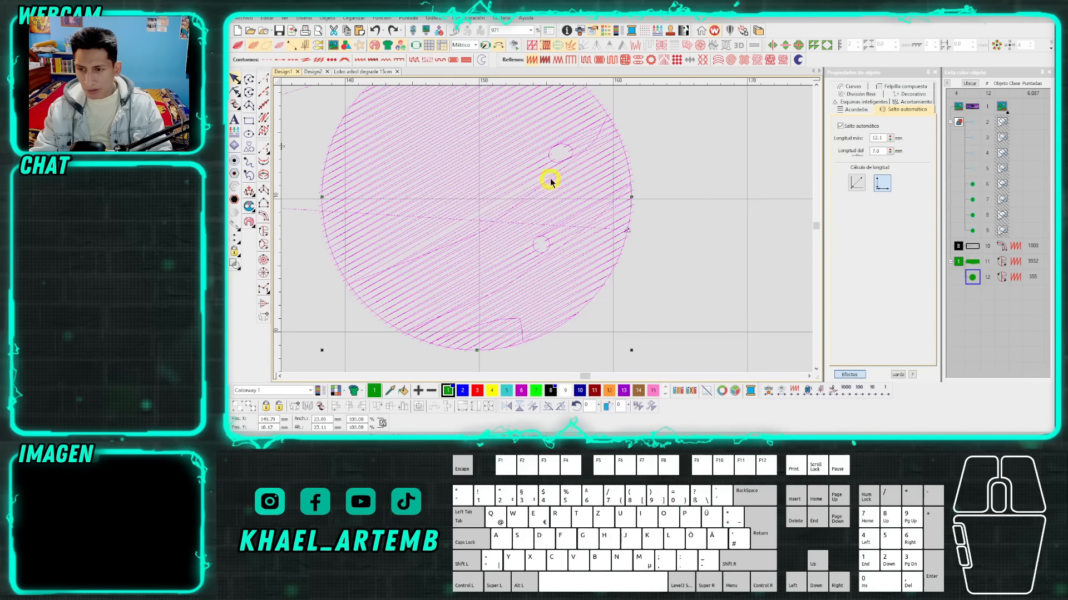
click(263, 80)
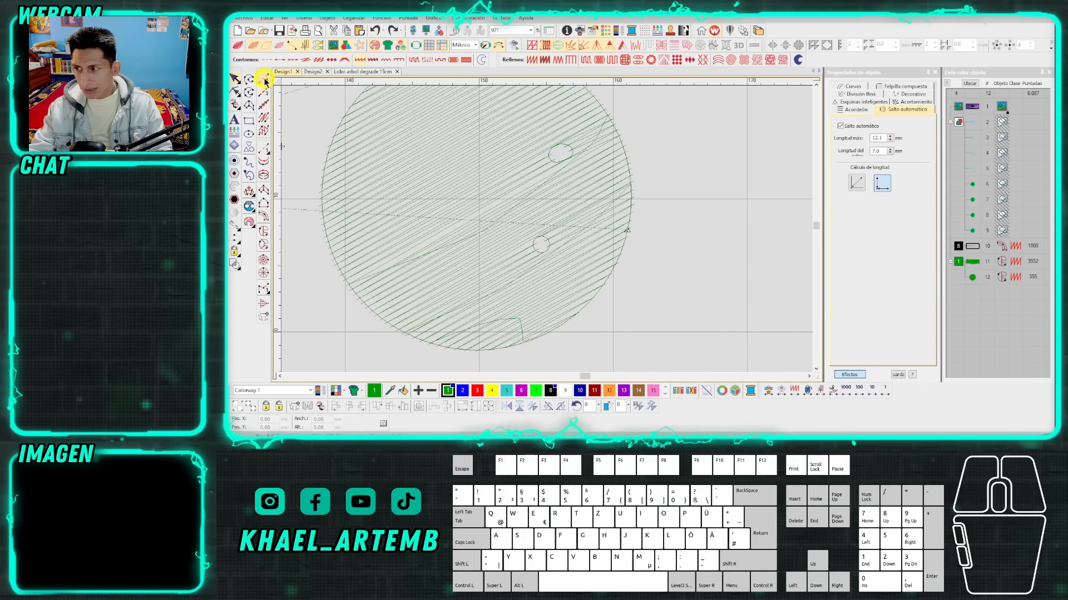
click(549, 163)
click(538, 309)
click(576, 288)
click(454, 314)
click(551, 253)
click(551, 258)
click(590, 242)
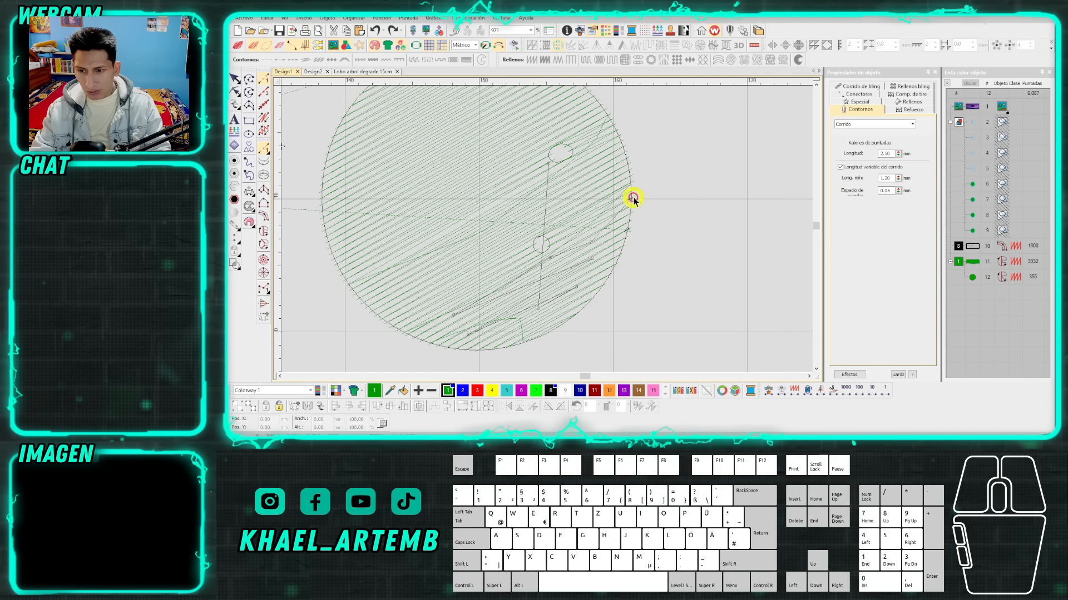
click(633, 197)
click(574, 230)
click(642, 180)
click(543, 226)
click(496, 210)
click(450, 256)
click(529, 266)
click(407, 313)
click(493, 271)
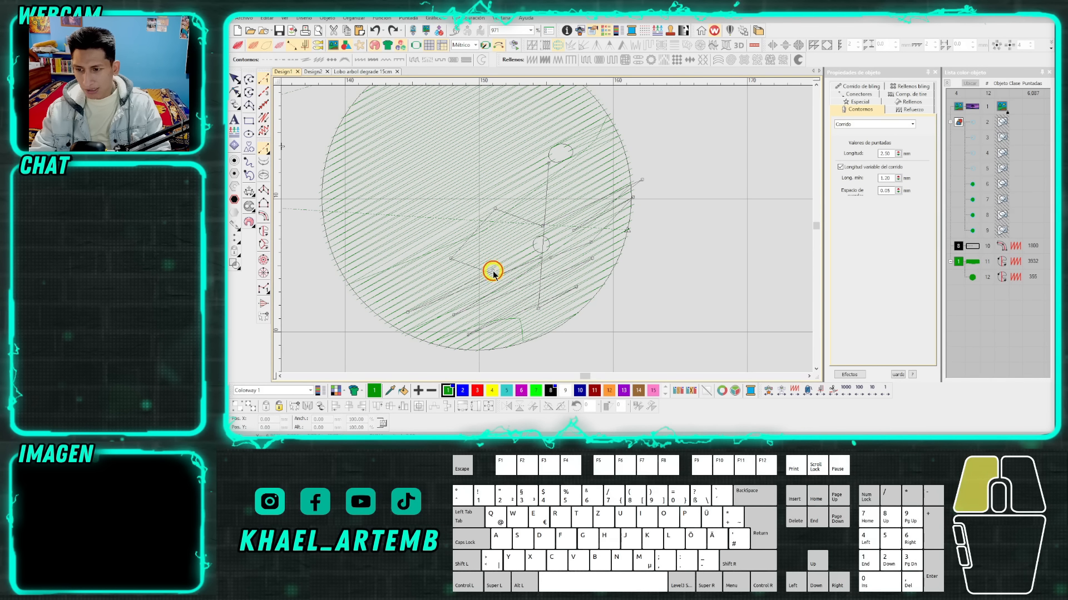
key(Escape)
key(Escape)
scroll(503, 270, down, 2)
scroll(544, 228, up, 1)
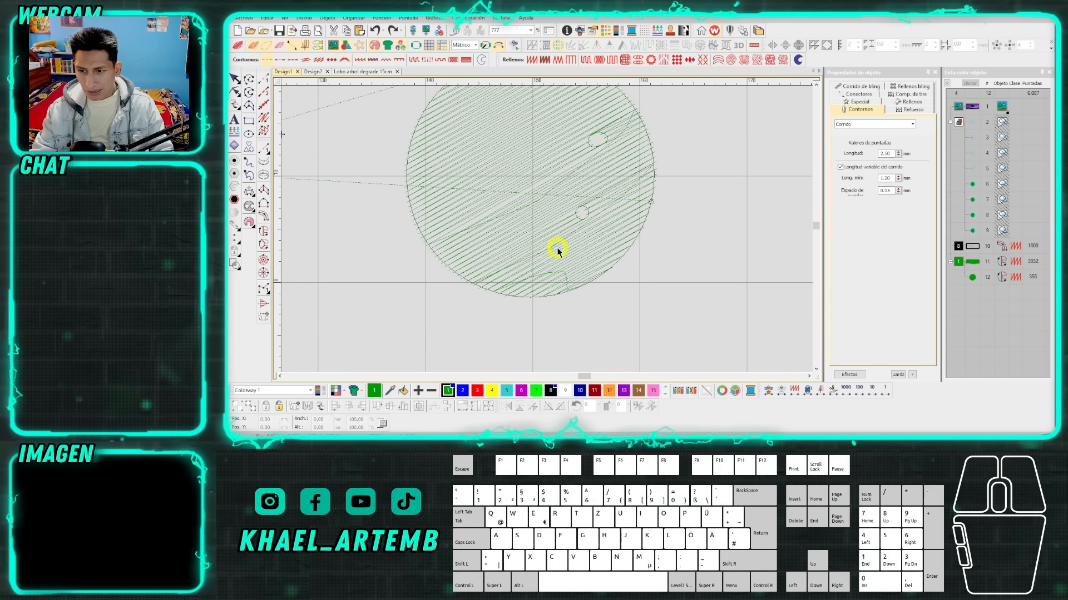
scroll(543, 232, down, 2)
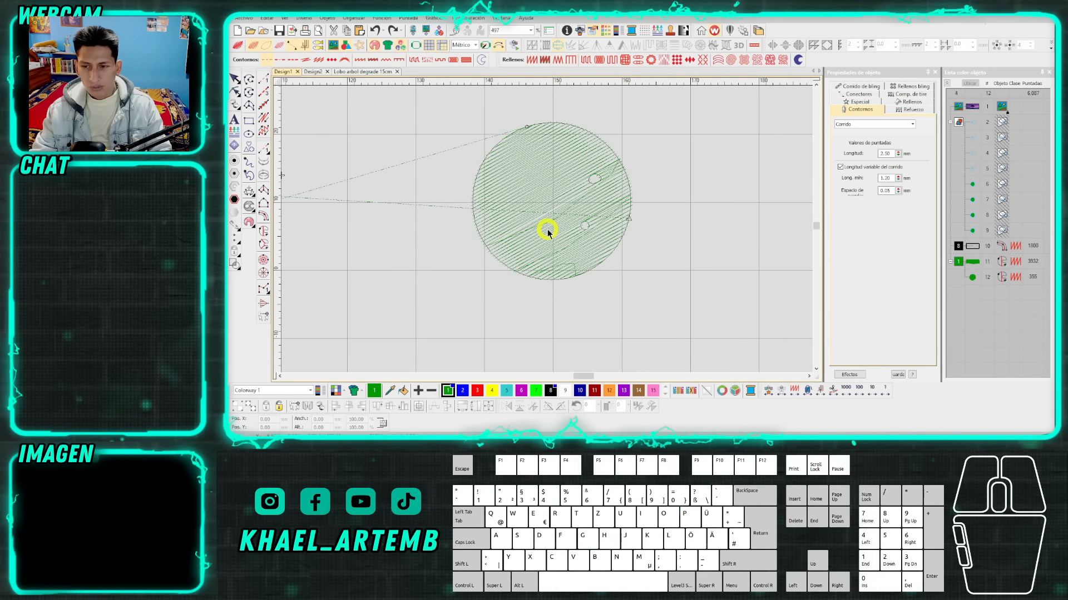
Examine the stitches around the test circle's two holes and along the diagonal seam in the realistic stitch view.
key(t)
click(548, 230)
scroll(550, 225, up, 1)
scroll(546, 230, up, 1)
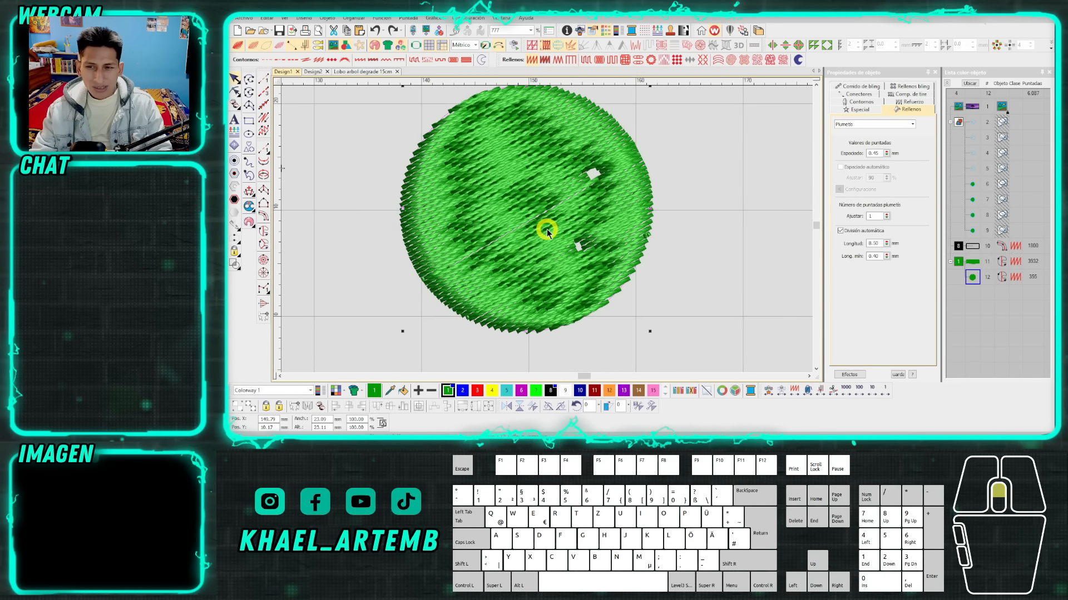
scroll(568, 212, up, 7)
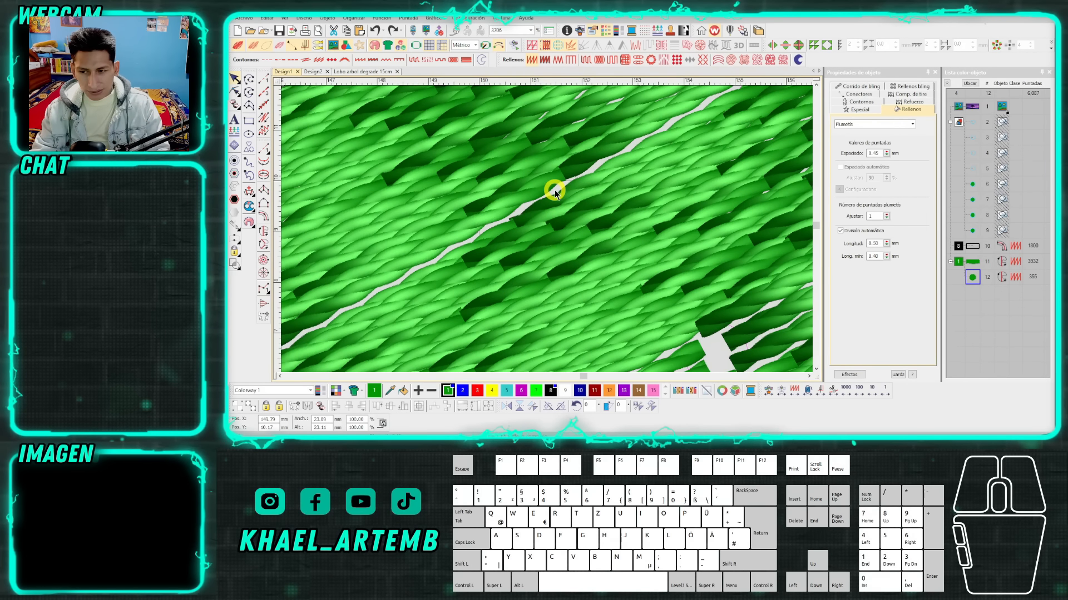
scroll(554, 192, down, 4)
scroll(629, 186, up, 3)
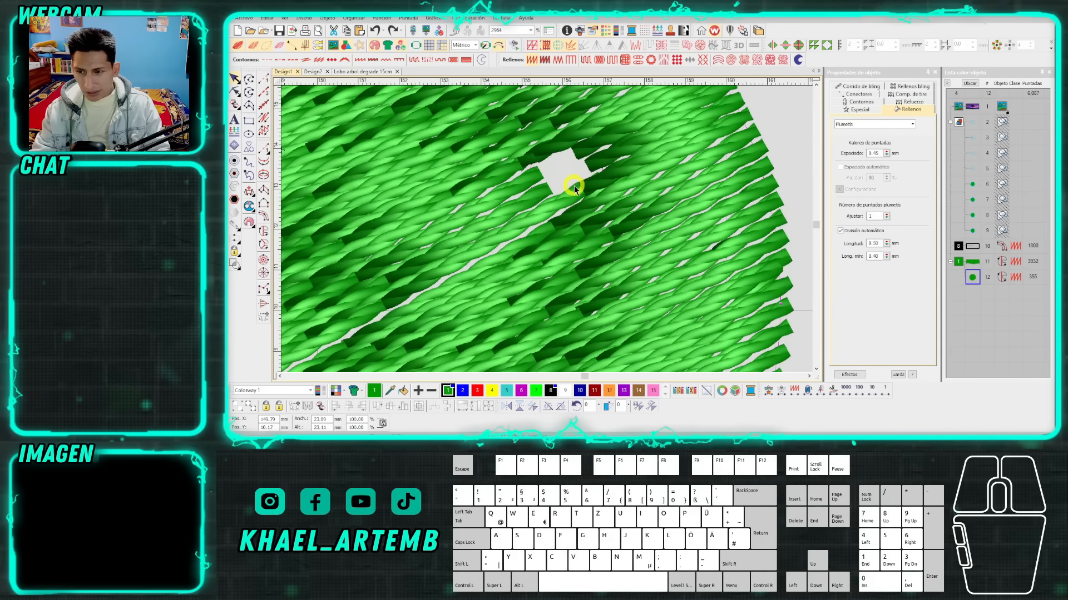
key(t)
key(t)
scroll(541, 237, down, 5)
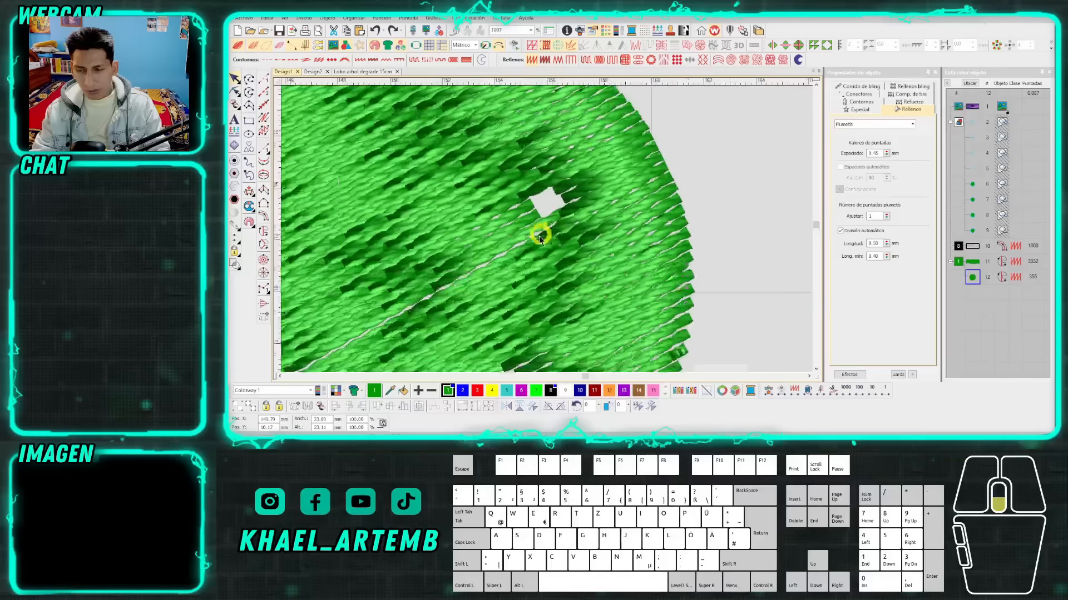
scroll(499, 253, up, 4)
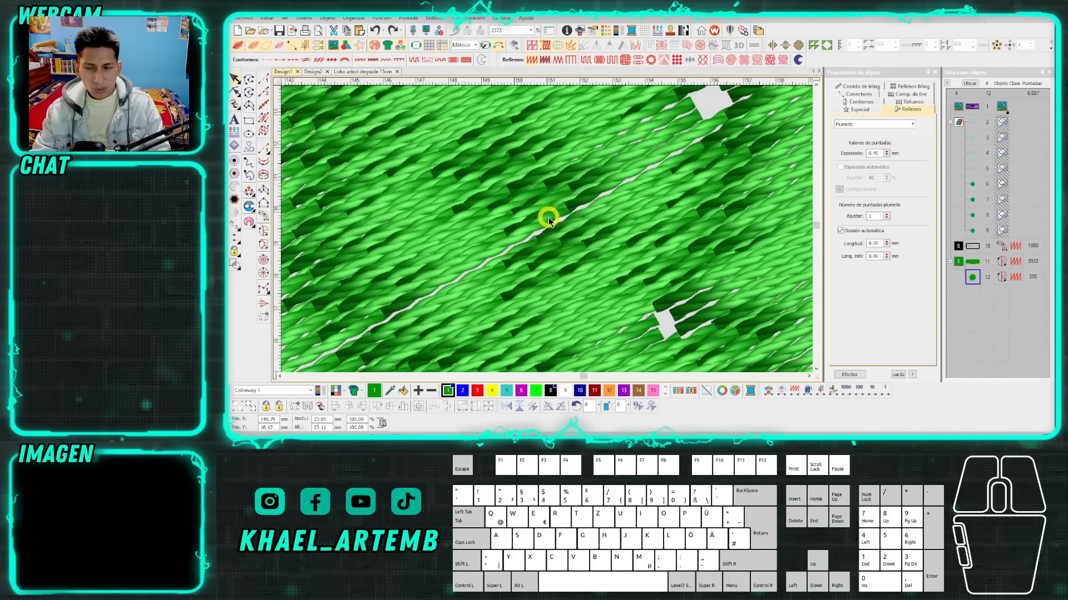
Remove the two holes from the test circle one at a time by deleting their nodes in Reshape mode.
scroll(549, 218, down, 4)
key(h)
click(635, 245)
drag(635, 244, 650, 282)
key(Delete)
drag(572, 239, 599, 264)
key(Delete)
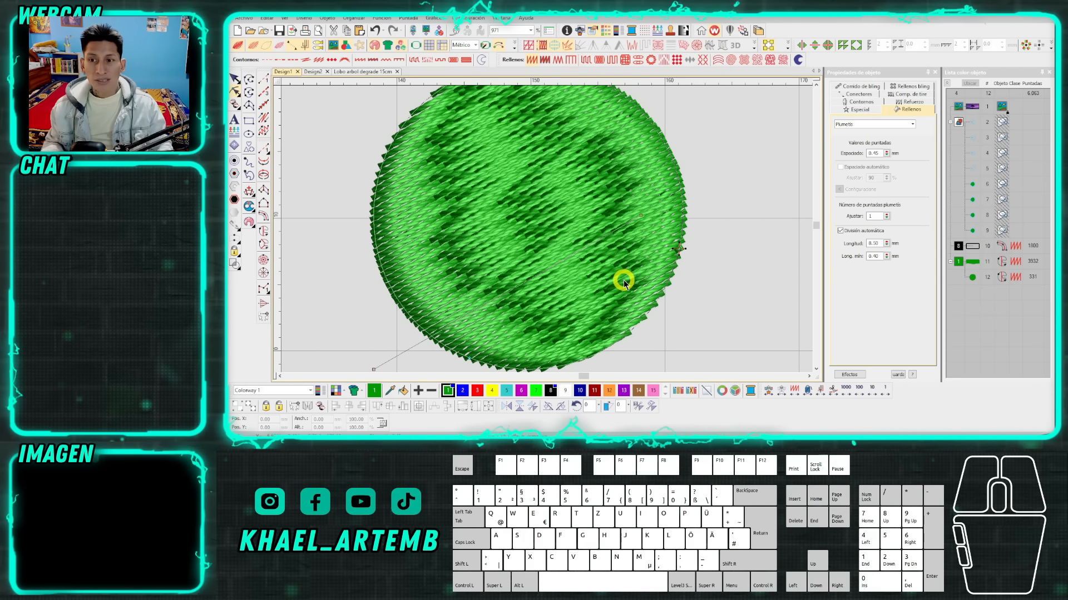
key(Escape)
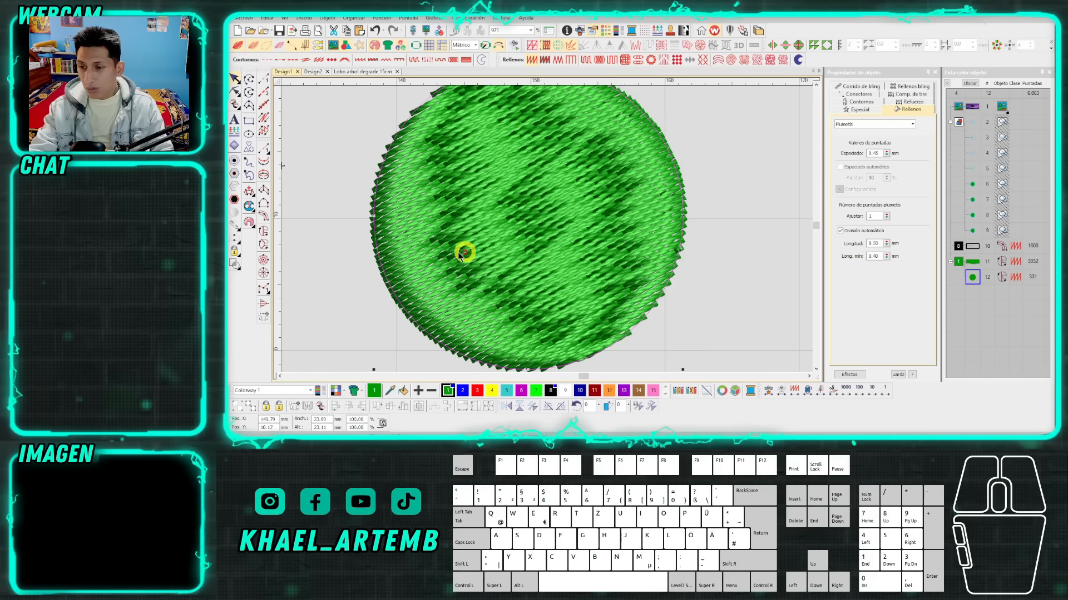
Draw a small oval Complex Fill shape on top of the test circle, right of its centre.
click(263, 232)
right_click(539, 175)
right_click(509, 235)
right_click(563, 251)
right_click(616, 192)
right_click(602, 160)
key(Return)
key(Escape)
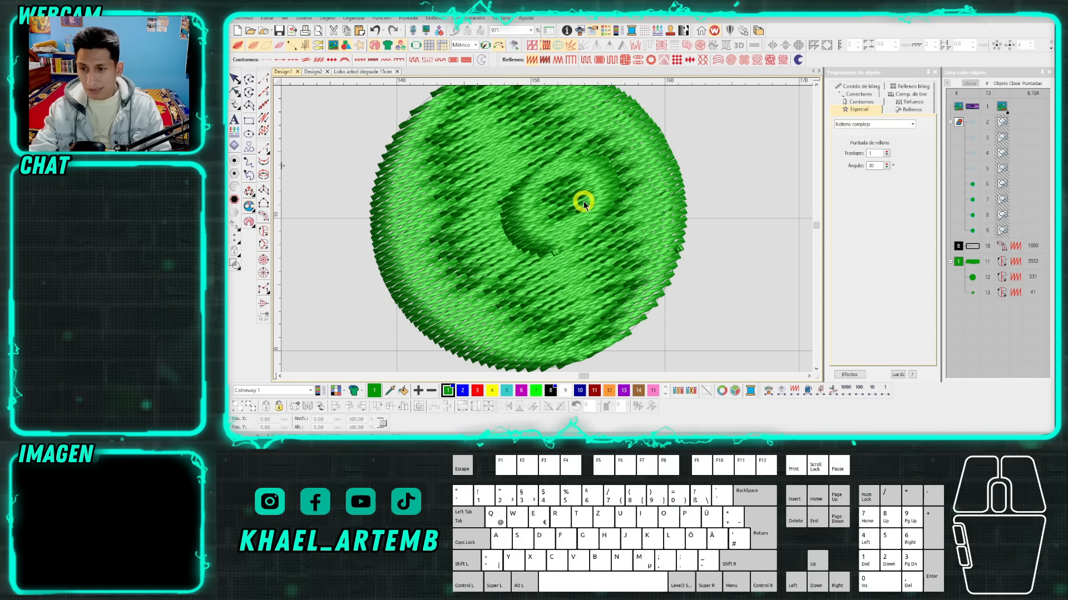
Convert the small oval and the test circle to Tatami fill and recolour the circle black with colour 8.
click(585, 60)
click(645, 210)
click(548, 391)
click(585, 60)
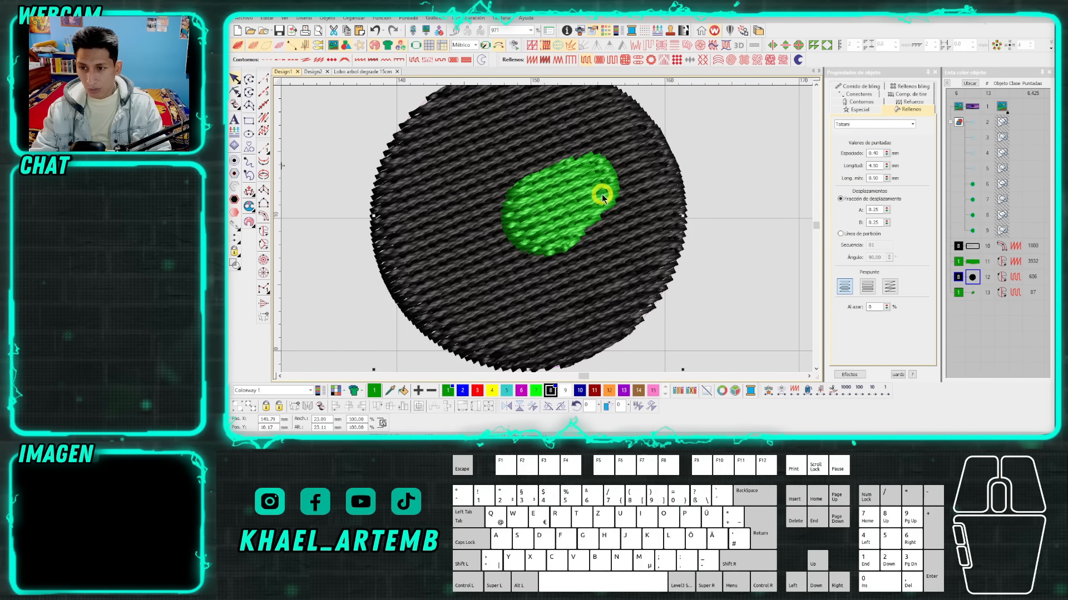
Reshape the black circle by rotating its stitch angle to a steeper diagonal than the green oval's.
key(h)
scroll(591, 201, down, 1)
click(585, 247)
drag(586, 247, 496, 210)
scroll(517, 228, up, 3)
Add a hole to the black test circle beneath the green oval, tracing it just inside the oval's outline.
click(265, 233)
right_click(605, 182)
right_click(555, 198)
right_click(516, 218)
right_click(495, 227)
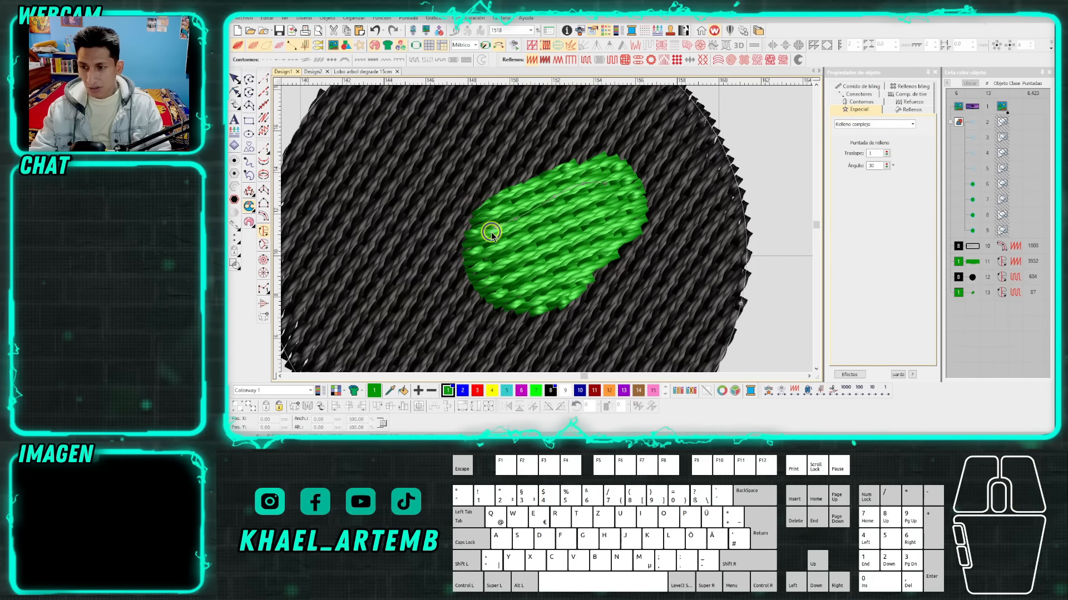
right_click(487, 249)
right_click(500, 277)
right_click(589, 246)
key(Return)
scroll(612, 215, down, 2)
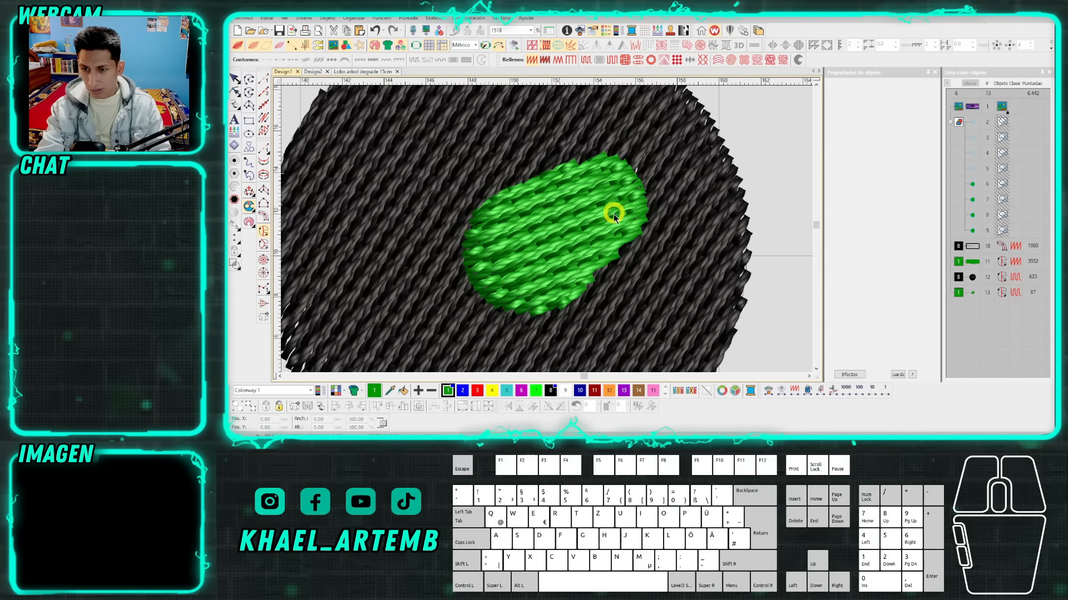
key(Escape)
Convert the green oval to Satin fill and adjust its stitch angle in Reshape mode.
click(532, 59)
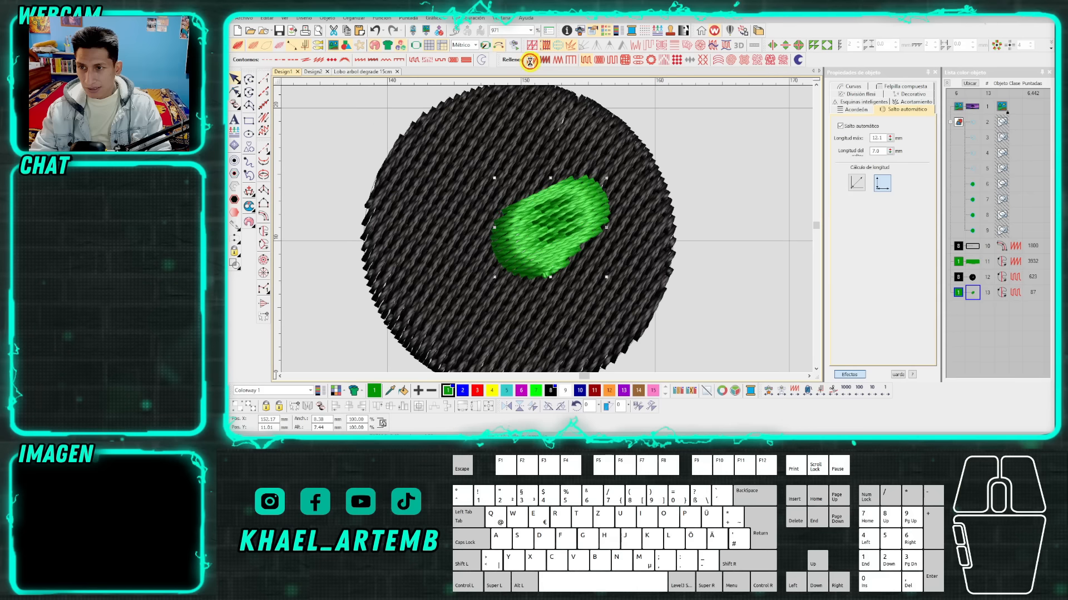
drag(594, 222, 520, 210)
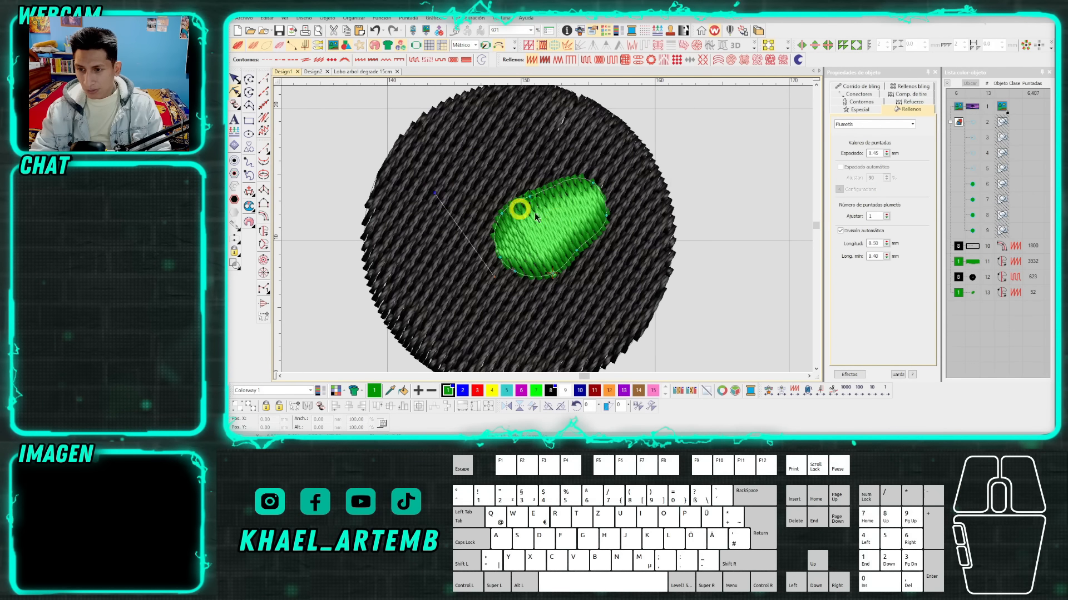
scroll(585, 252, up, 1)
Remove the hole from the black circle by deleting its nodes in Reshape mode.
key(Escape)
click(608, 262)
drag(622, 172, 450, 309)
key(Delete)
click(514, 274)
scroll(546, 229, down, 1)
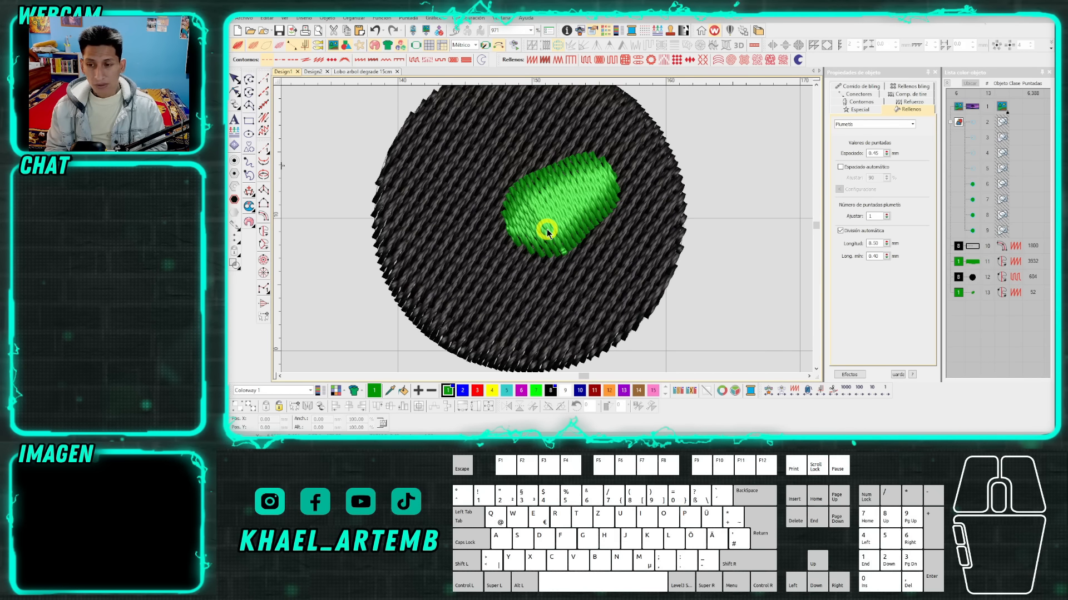
Delete the small green oval and the black test circle beside the patch.
scroll(546, 229, down, 2)
scroll(546, 229, up, 1)
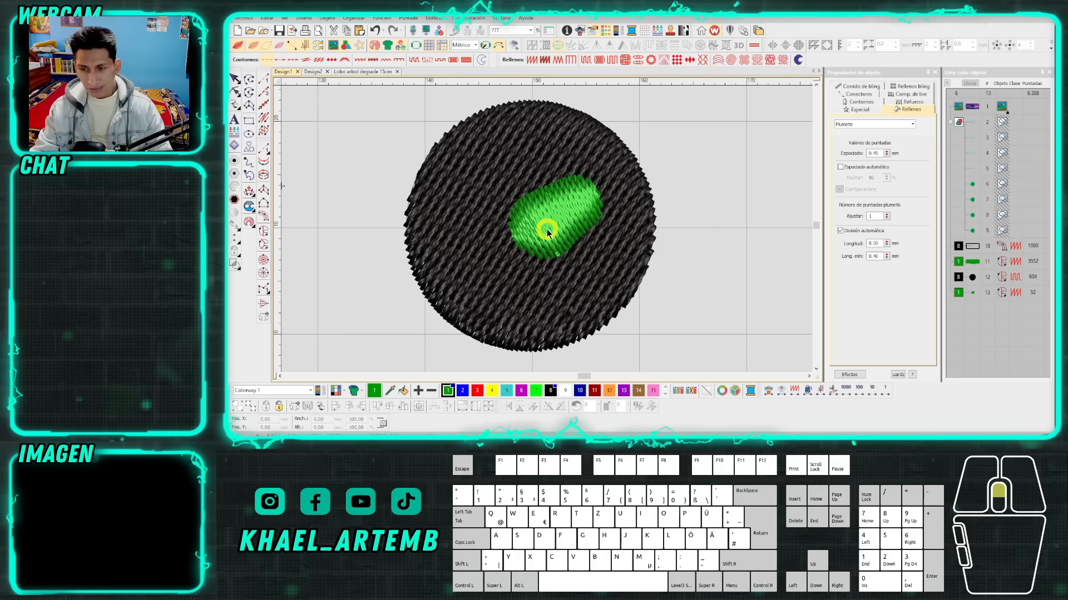
scroll(546, 231, down, 3)
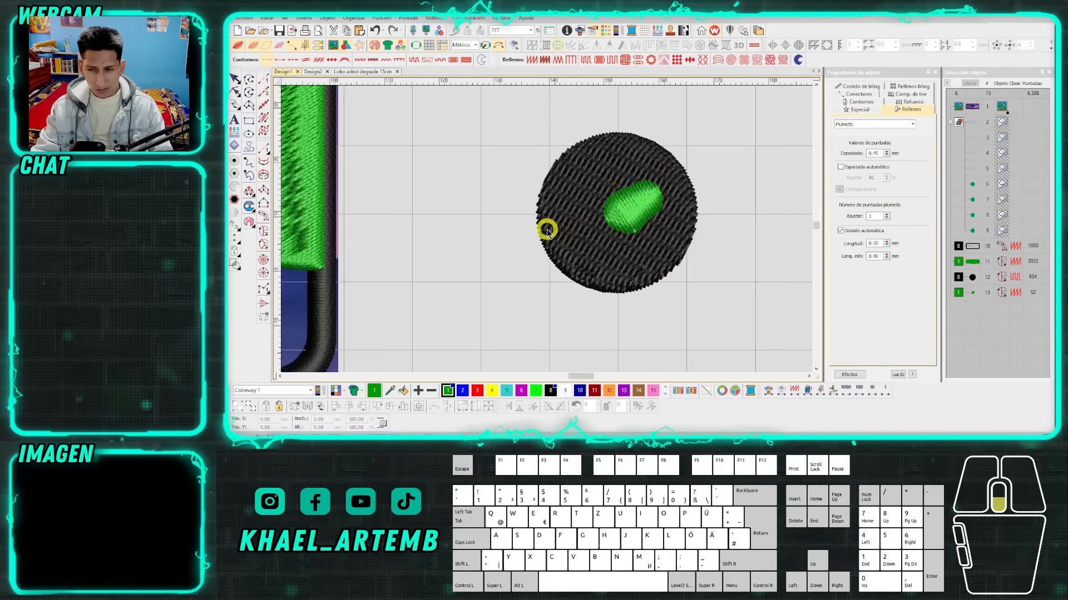
click(617, 223)
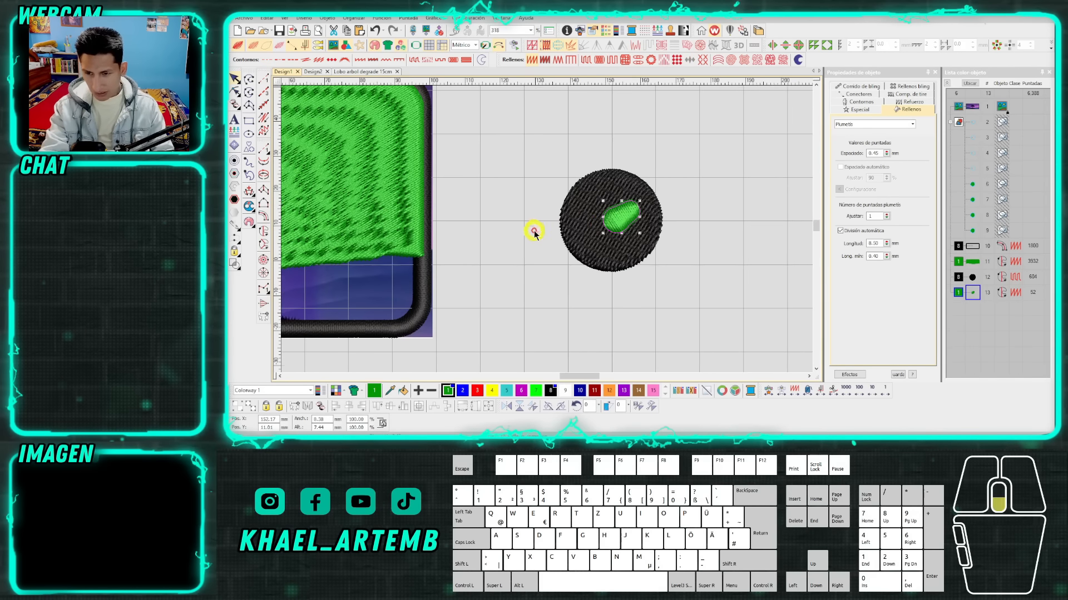
scroll(534, 231, down, 1)
key(Delete)
click(582, 228)
scroll(509, 234, down, 2)
key(Delete)
scroll(545, 229, up, 1)
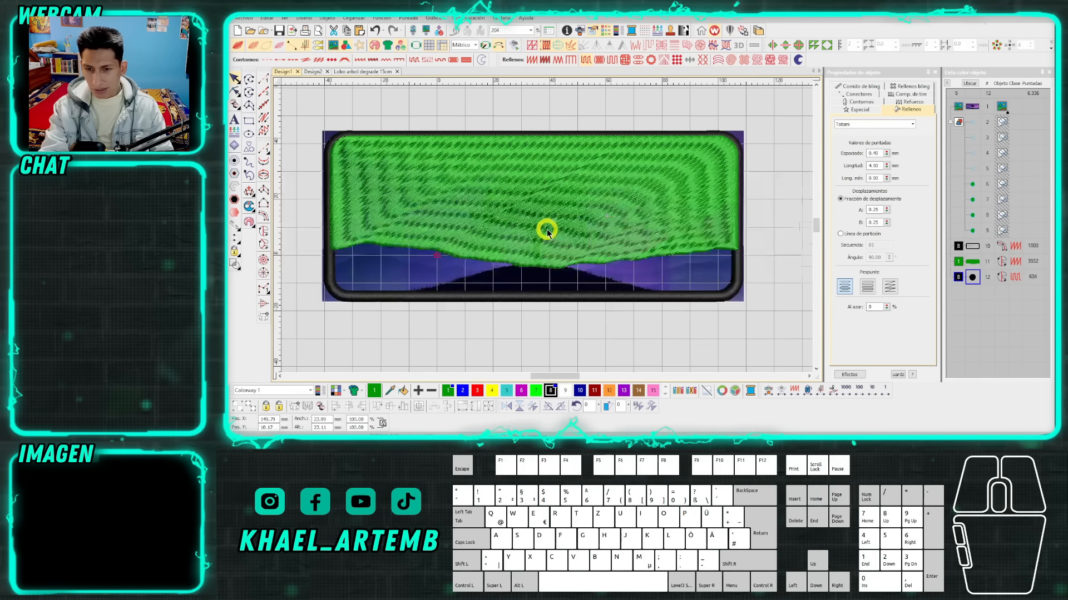
Convert the green sky fill of the patch to Tatami and recolour it magenta with colour 6.
click(545, 229)
scroll(549, 217, up, 2)
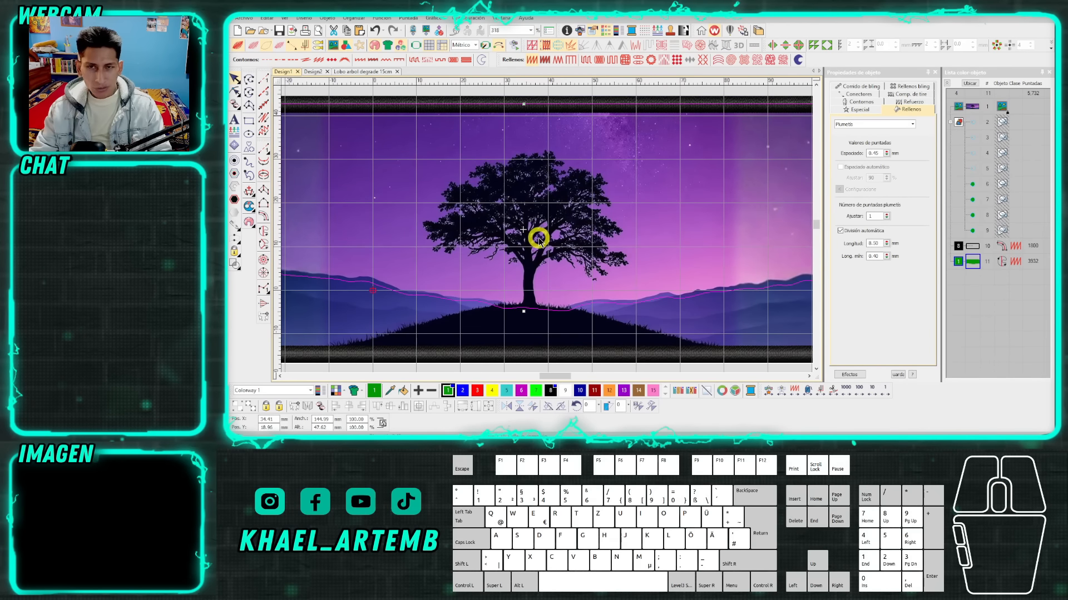
scroll(538, 239, down, 2)
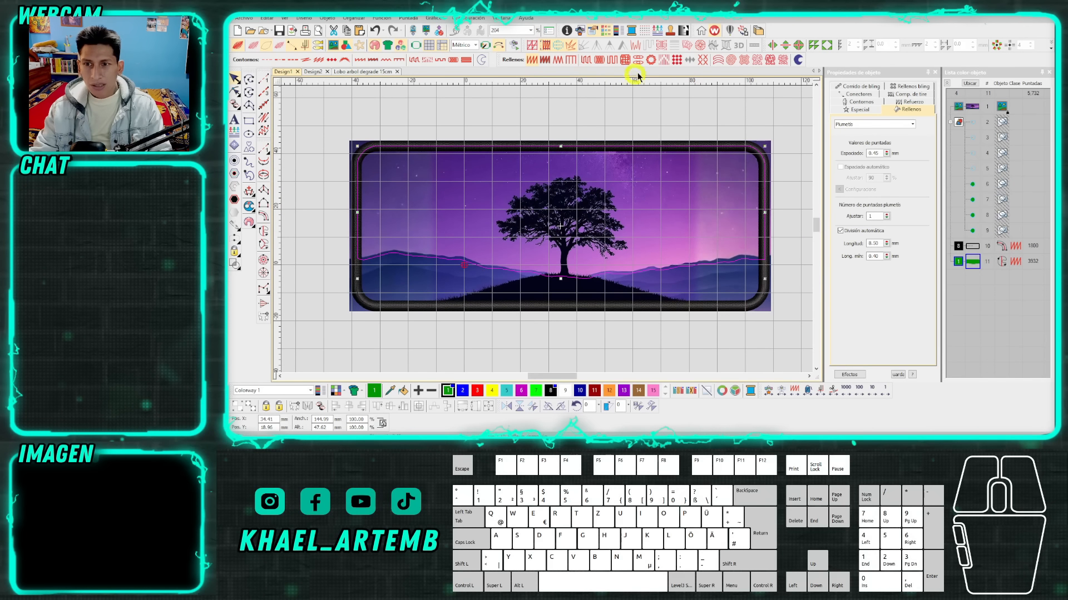
click(587, 62)
key(s)
key(s)
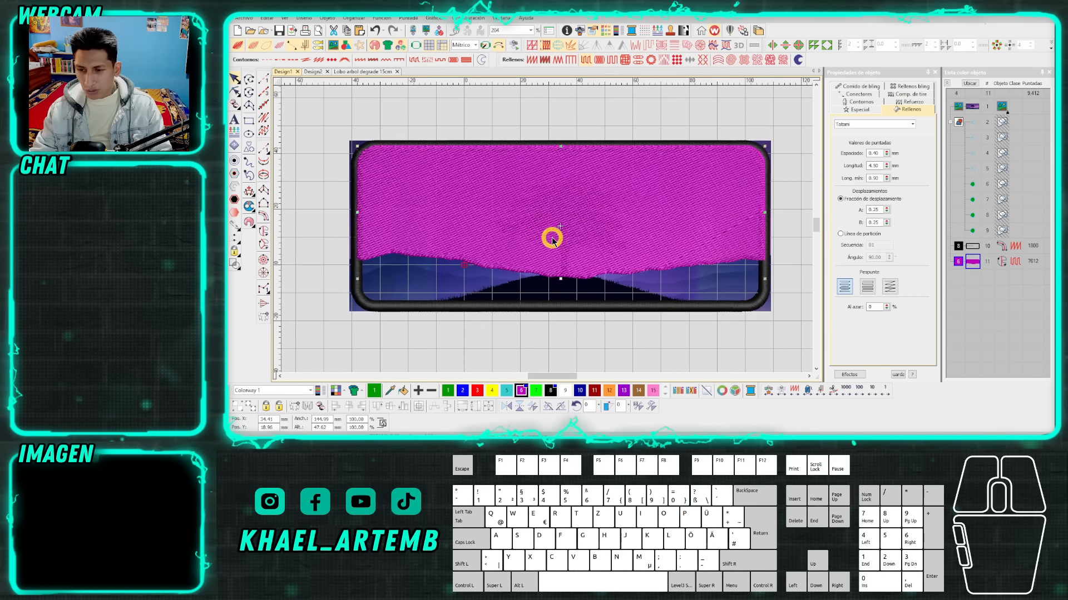
Enable a Tatami first underlay for the magenta sky fill and switch off the realistic stitch view to inspect it.
scroll(556, 228, up, 1)
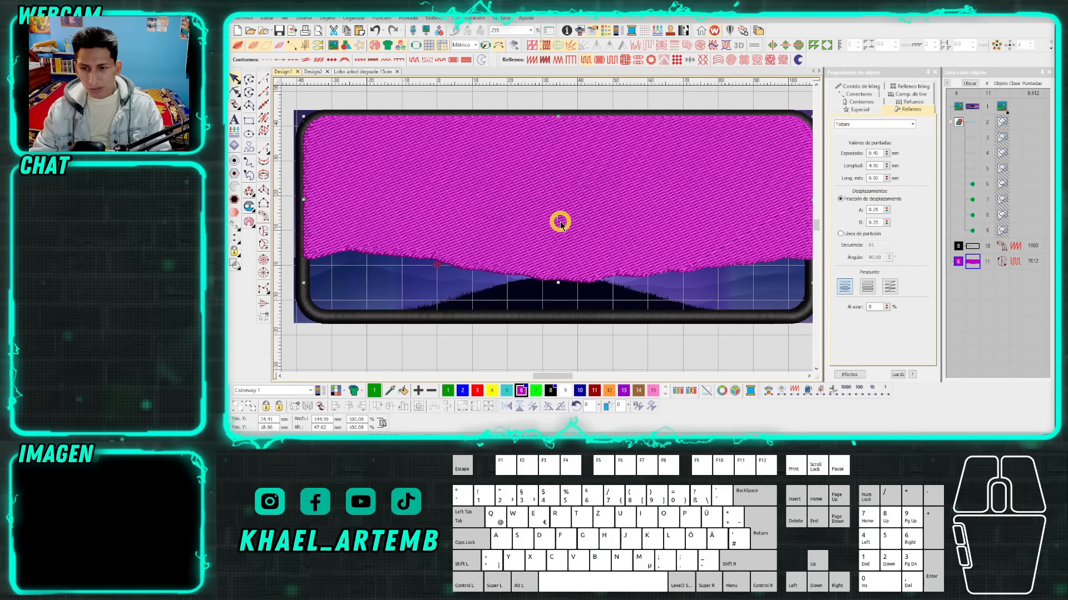
click(912, 103)
click(857, 127)
click(876, 145)
click(869, 159)
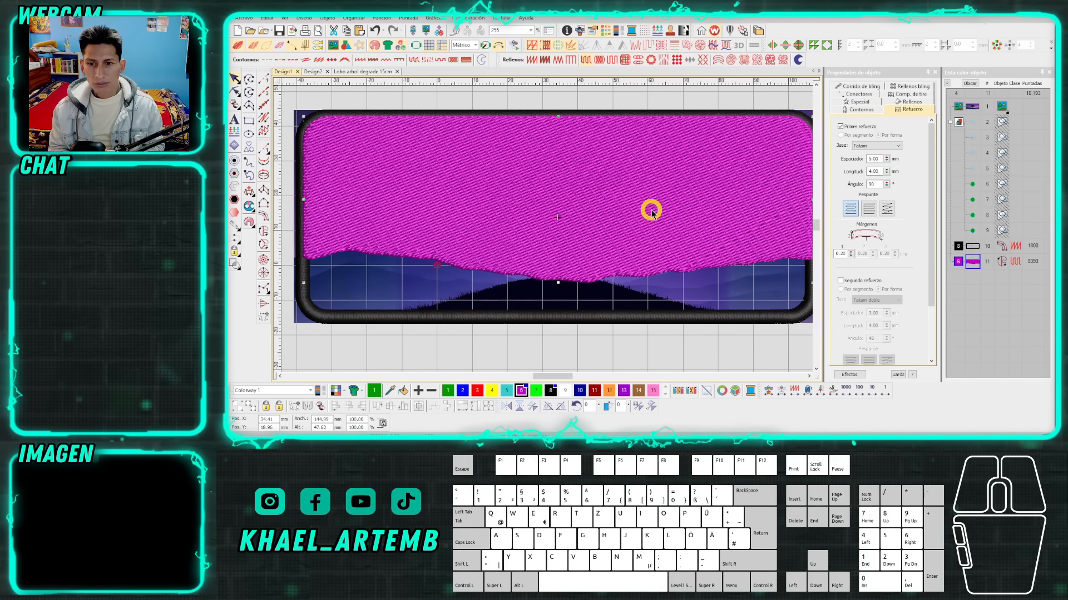
key(t)
click(572, 201)
key(t)
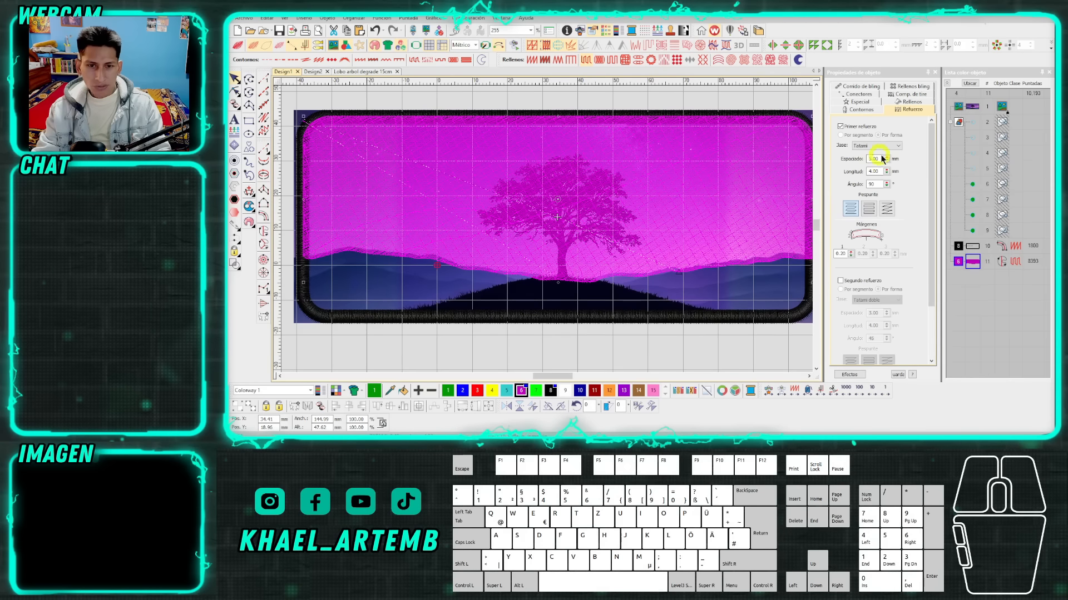
Add an edge run second underlay to the magenta sky fill and switch the realistic stitch view back on.
scroll(867, 231, down, 1)
click(844, 245)
click(874, 265)
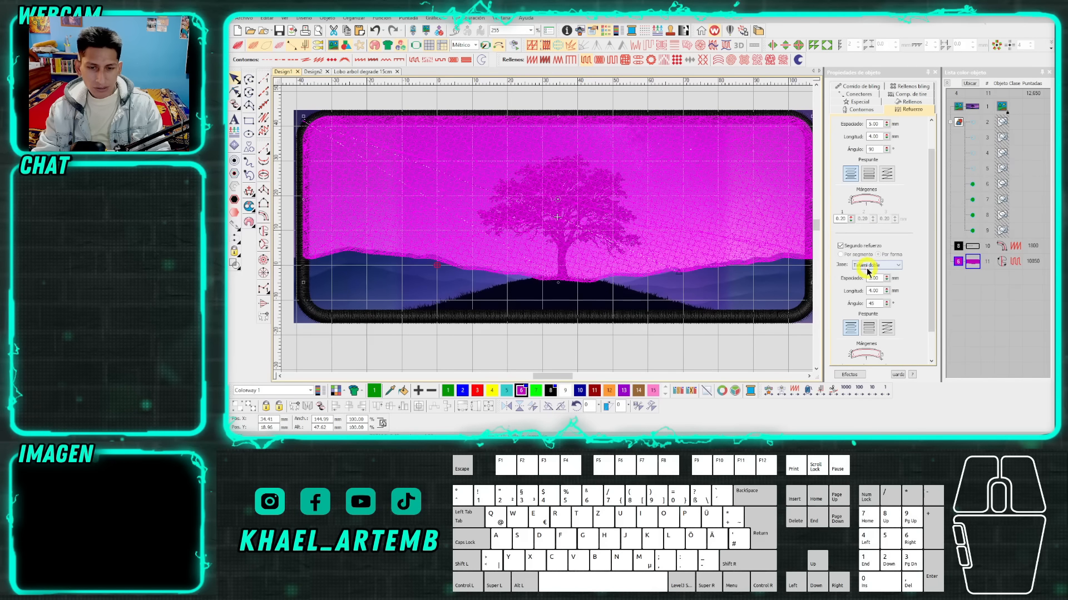
click(873, 279)
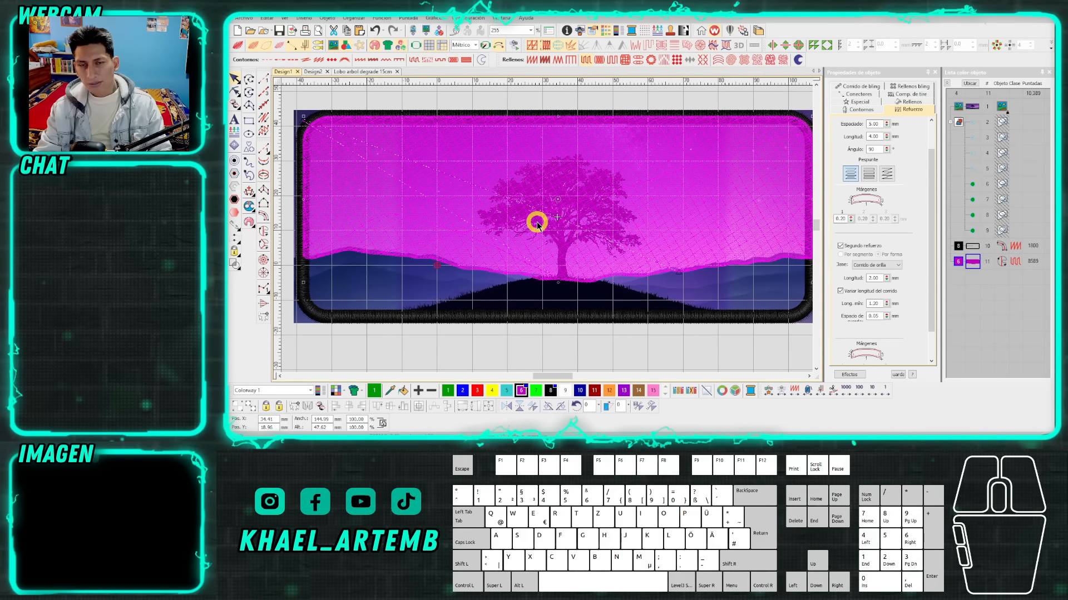
scroll(542, 228, down, 1)
scroll(545, 232, up, 1)
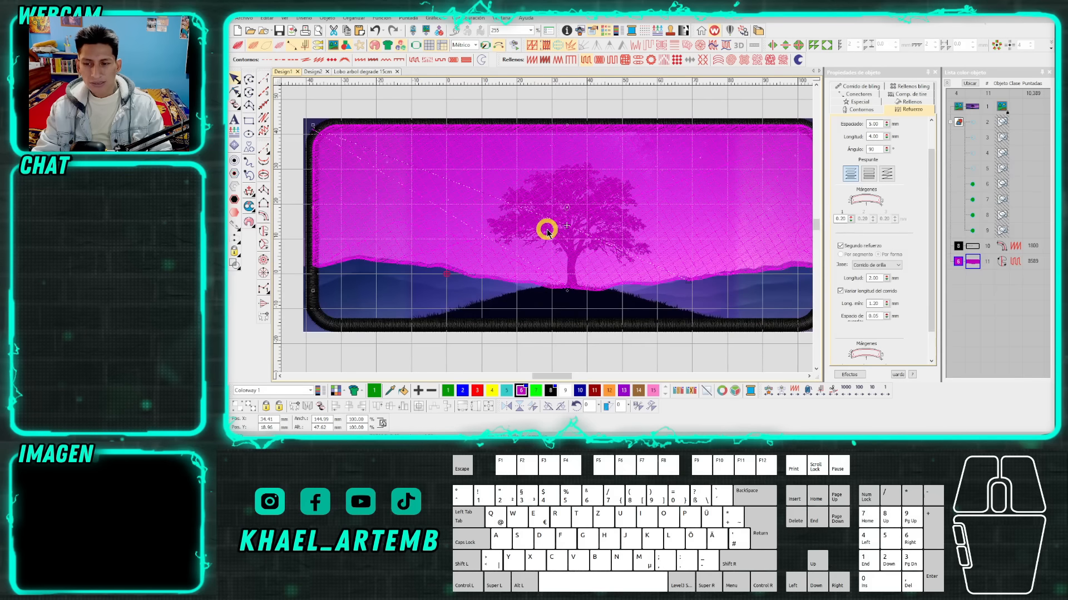
key(t)
scroll(556, 223, down, 1)
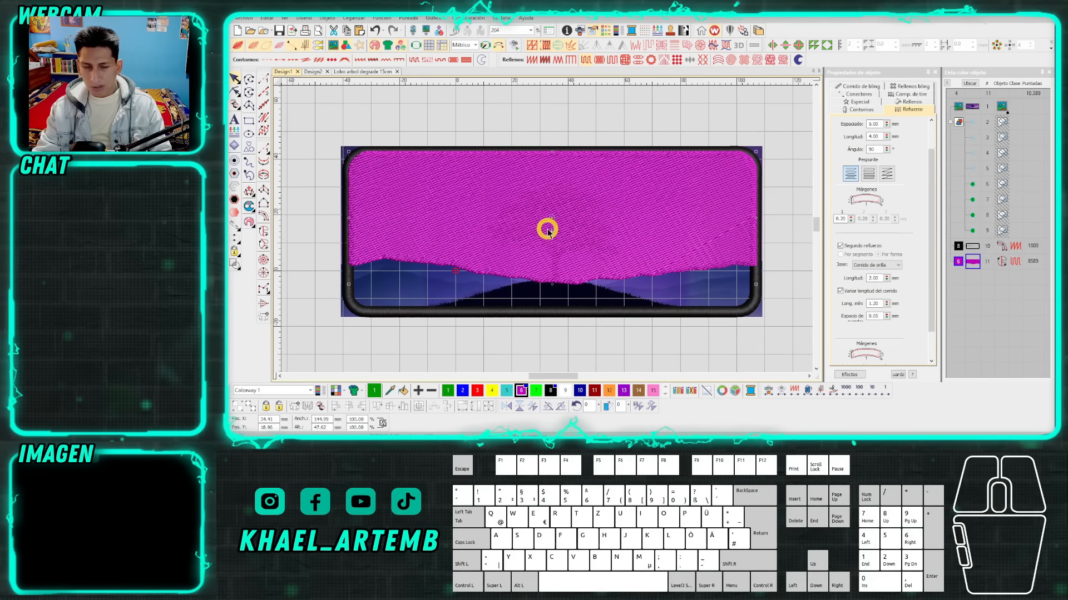
scroll(547, 230, up, 1)
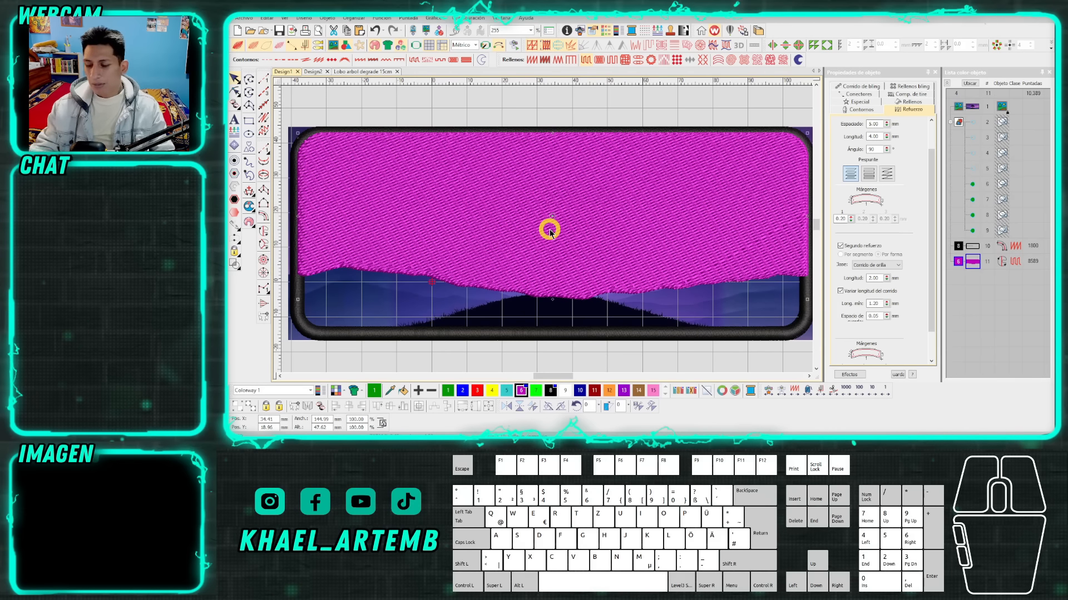
key(ctrl+c)
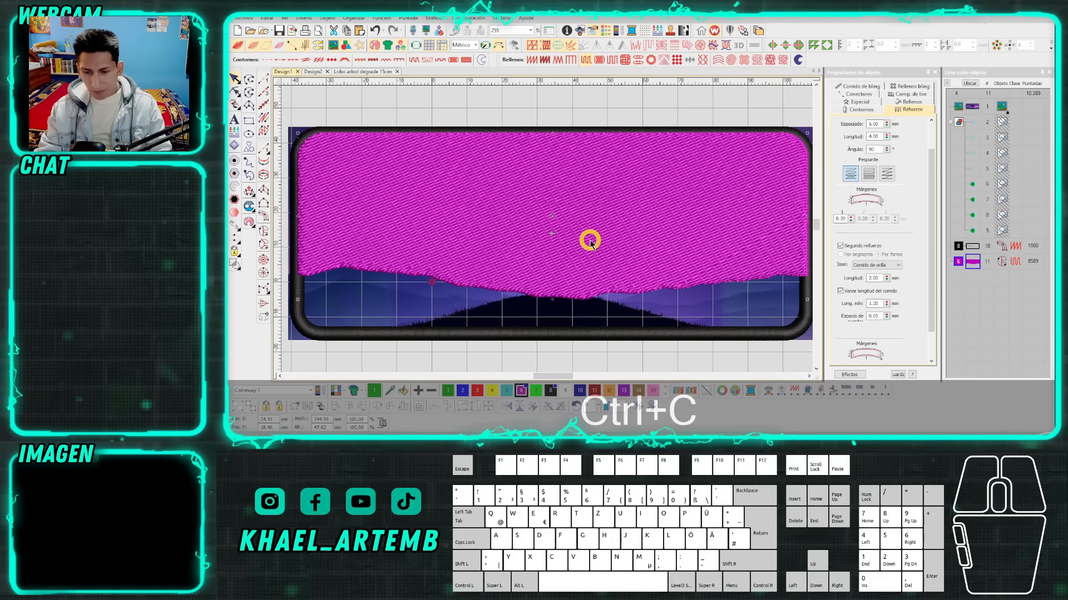
key(ctrl+v)
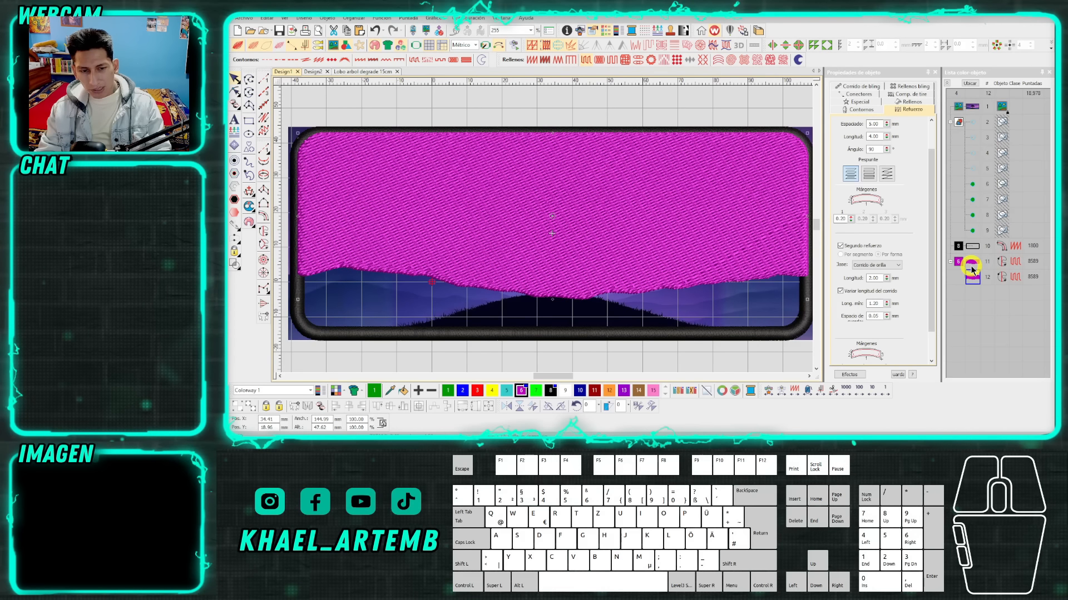
key(ctrl+z)
Duplicate the magenta sky fill in place and recolour the copy green with colour 7.
key(ctrl+c)
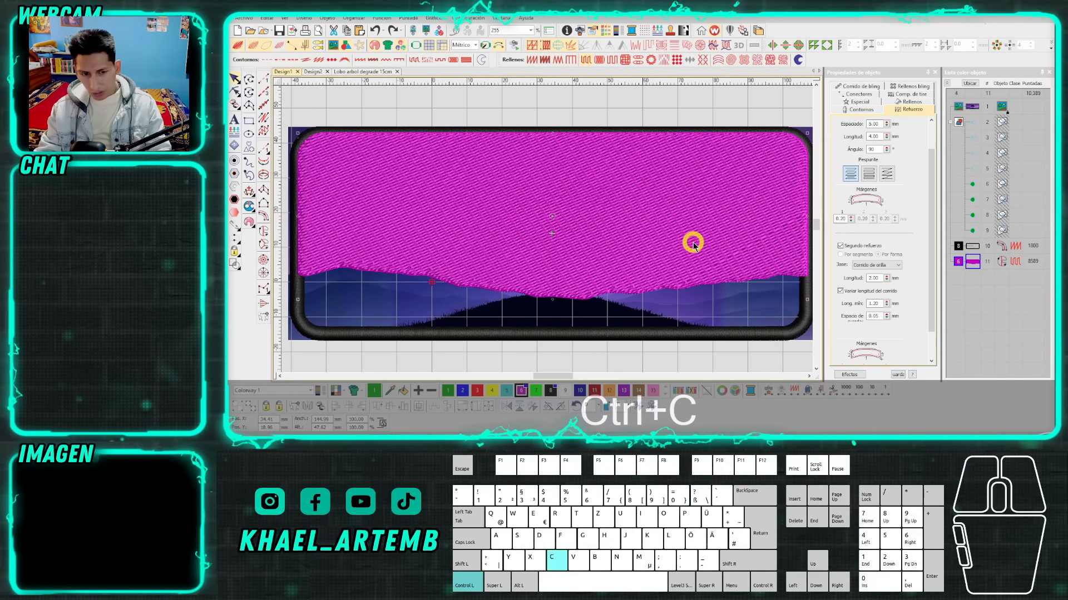
key(ctrl+v)
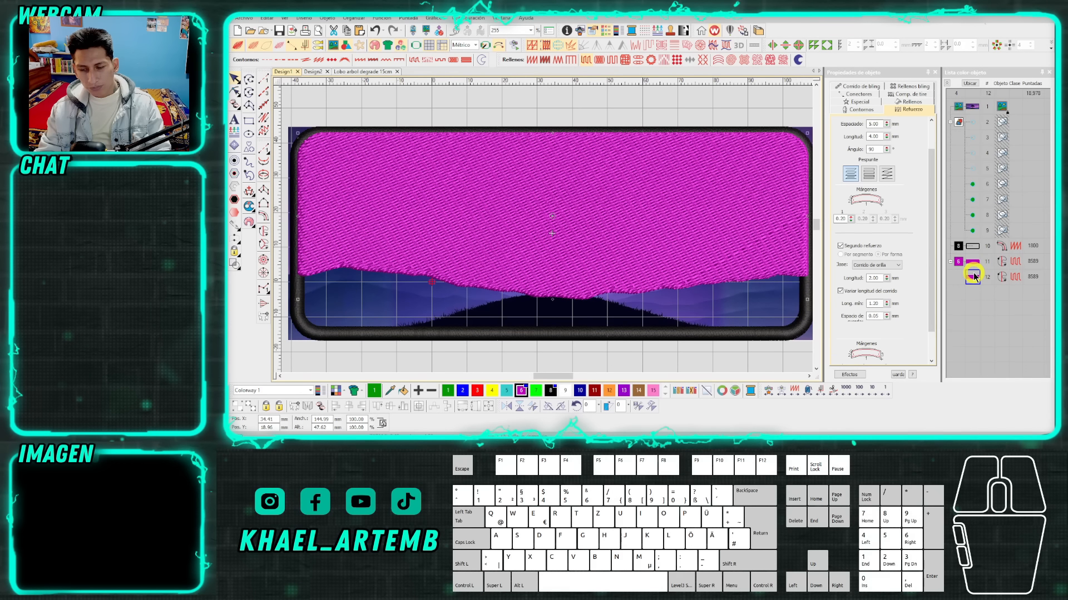
click(537, 392)
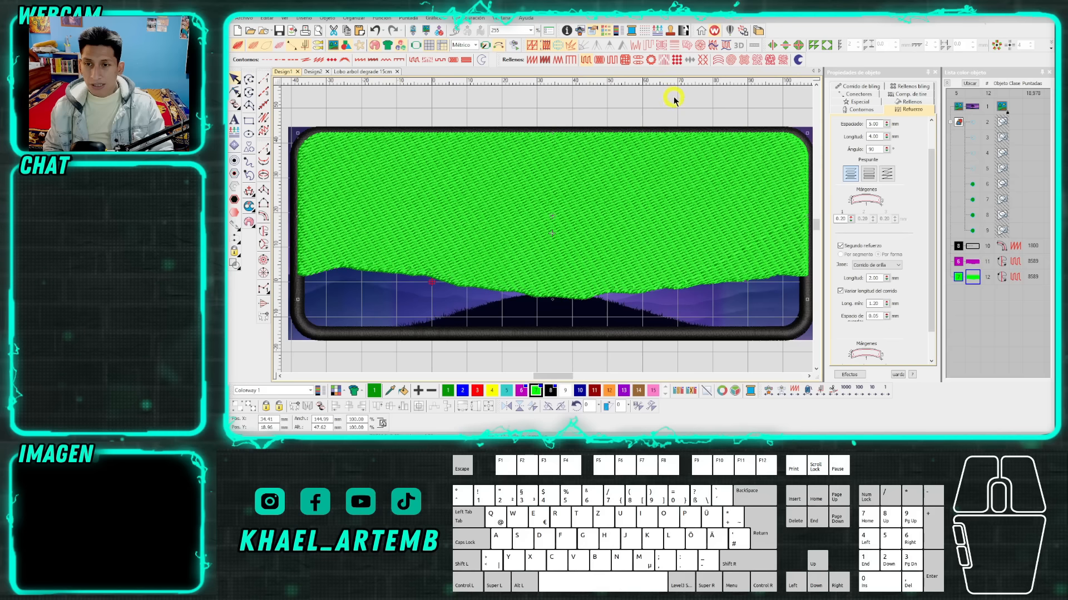
Apply Accordion Spacing to the green sky copy and turn off its underlay.
click(670, 47)
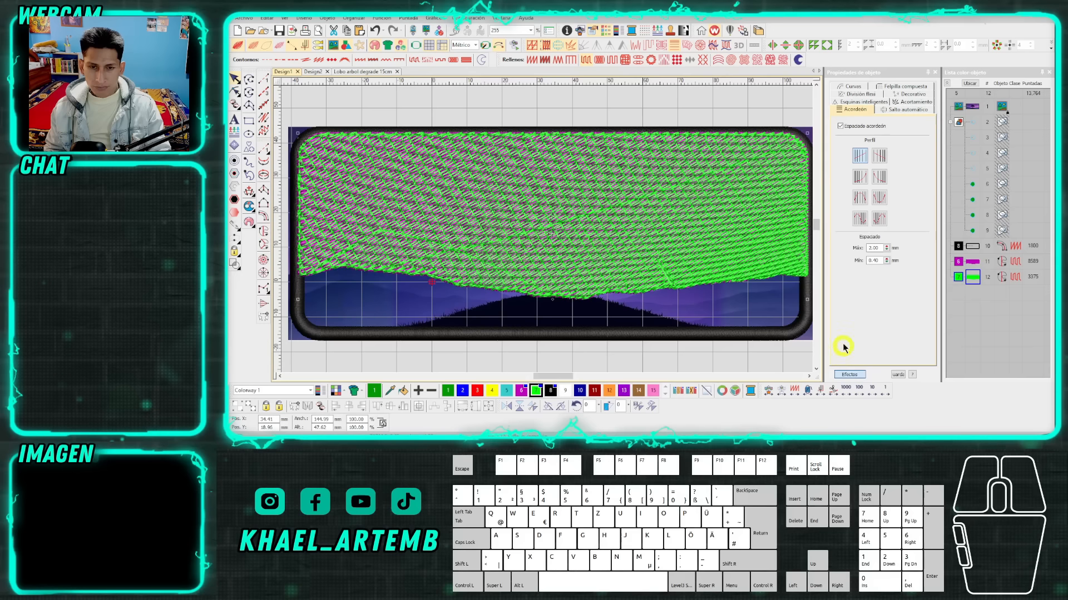
click(849, 375)
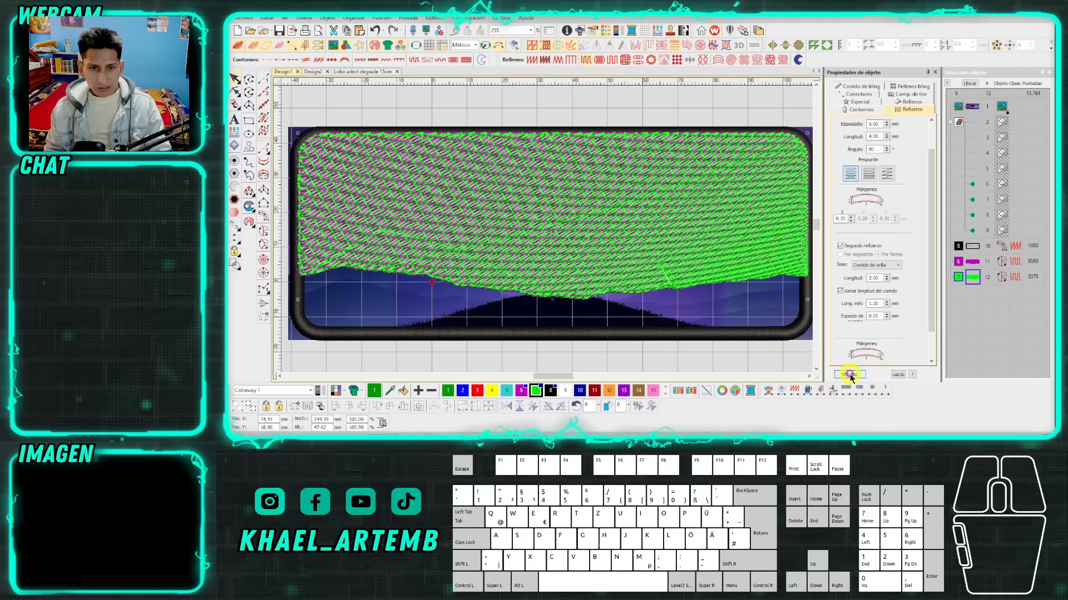
drag(930, 192, 930, 158)
click(840, 127)
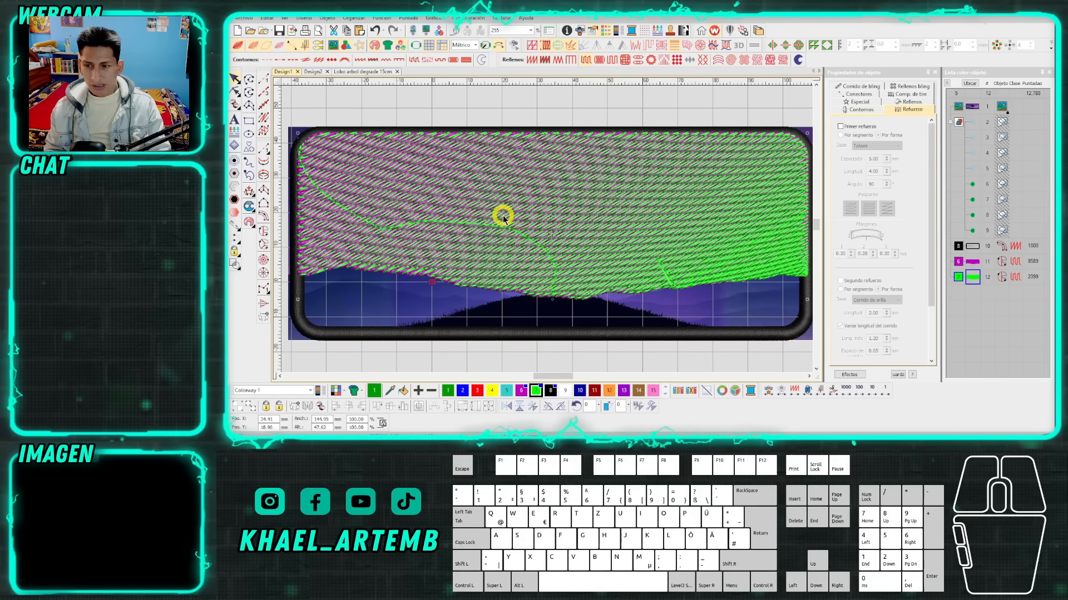
Examine the travel stitches crossing the open, widely spaced area of the green gradient fill.
scroll(547, 231, down, 2)
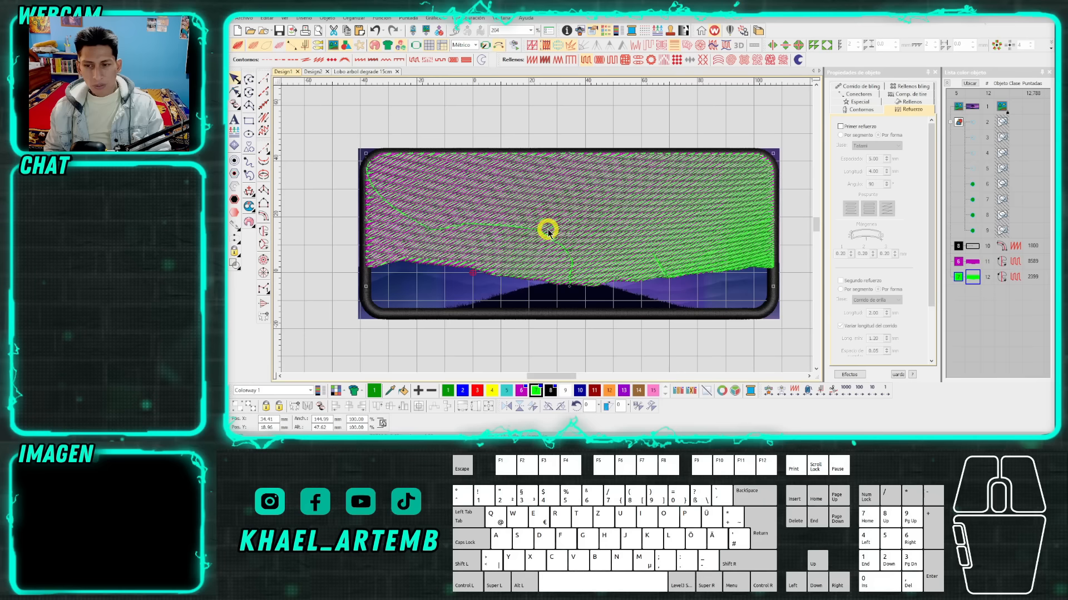
scroll(547, 231, up, 2)
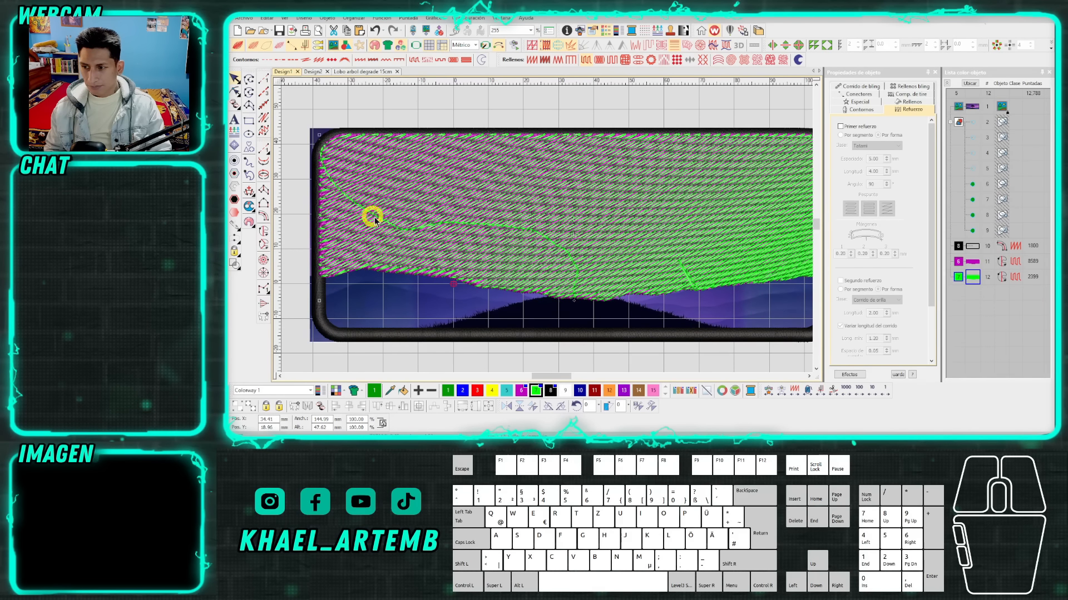
scroll(543, 228, down, 1)
scroll(543, 226, up, 1)
scroll(538, 221, down, 1)
scroll(547, 231, up, 2)
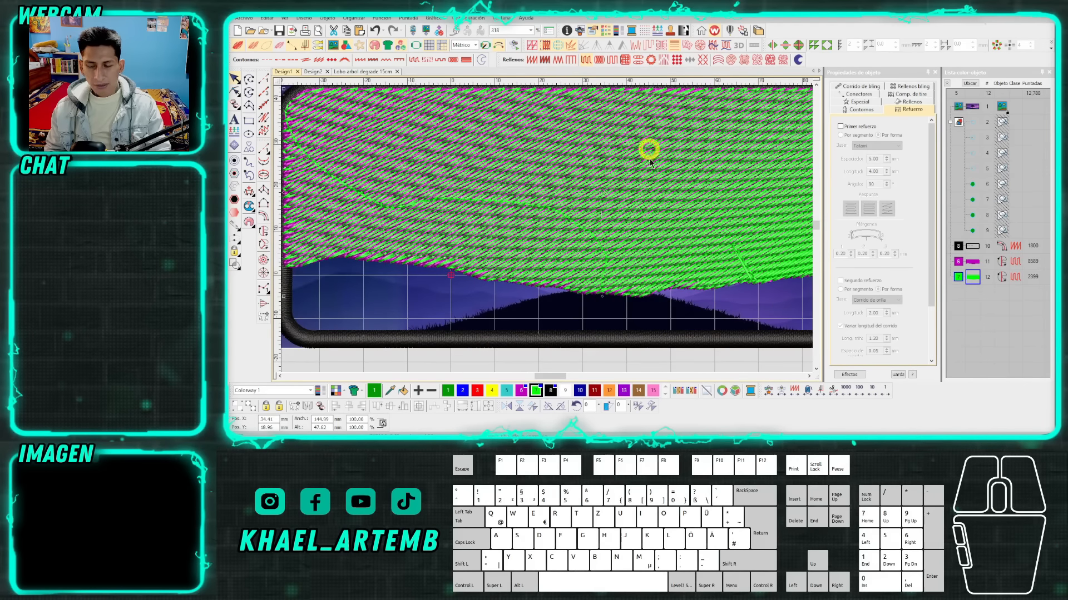
scroll(546, 231, down, 2)
scroll(547, 232, up, 1)
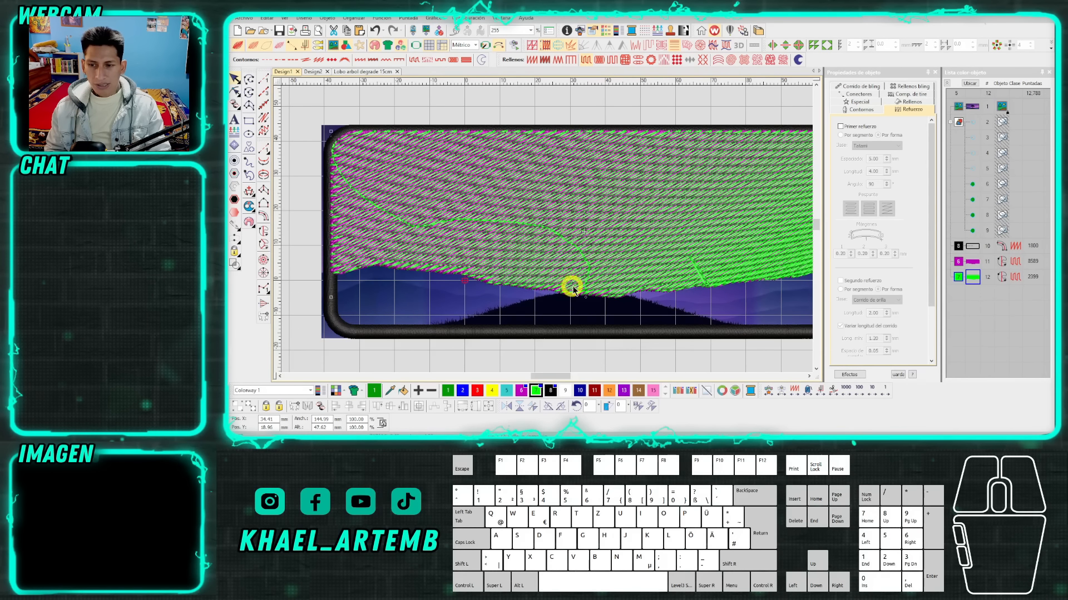
Apply the Trapunto effect to the green gradient sky fill to move its travel stitches to the edges.
click(648, 47)
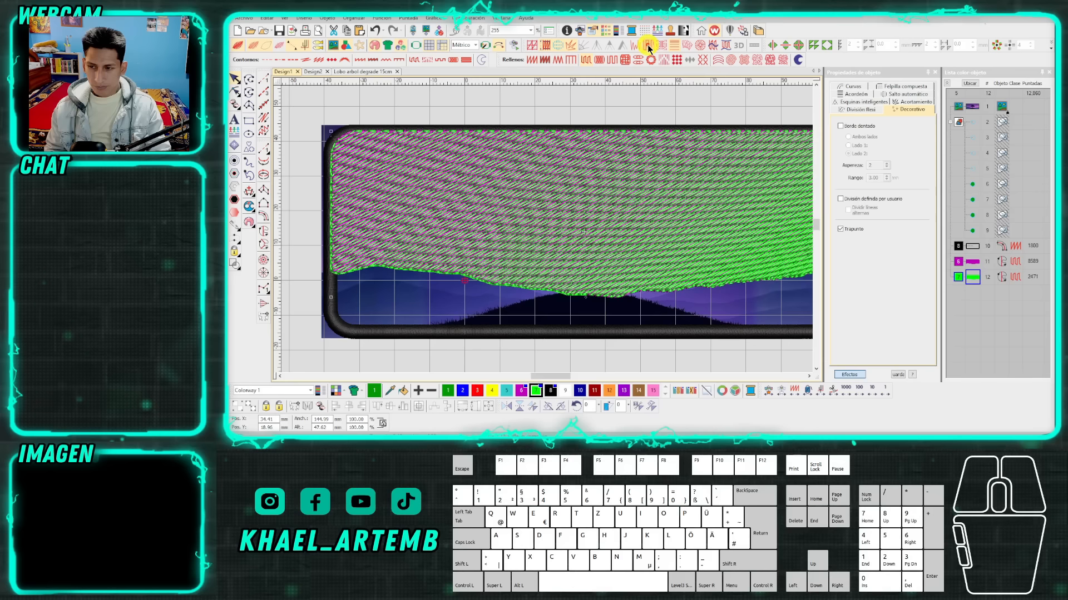
scroll(572, 235, down, 1)
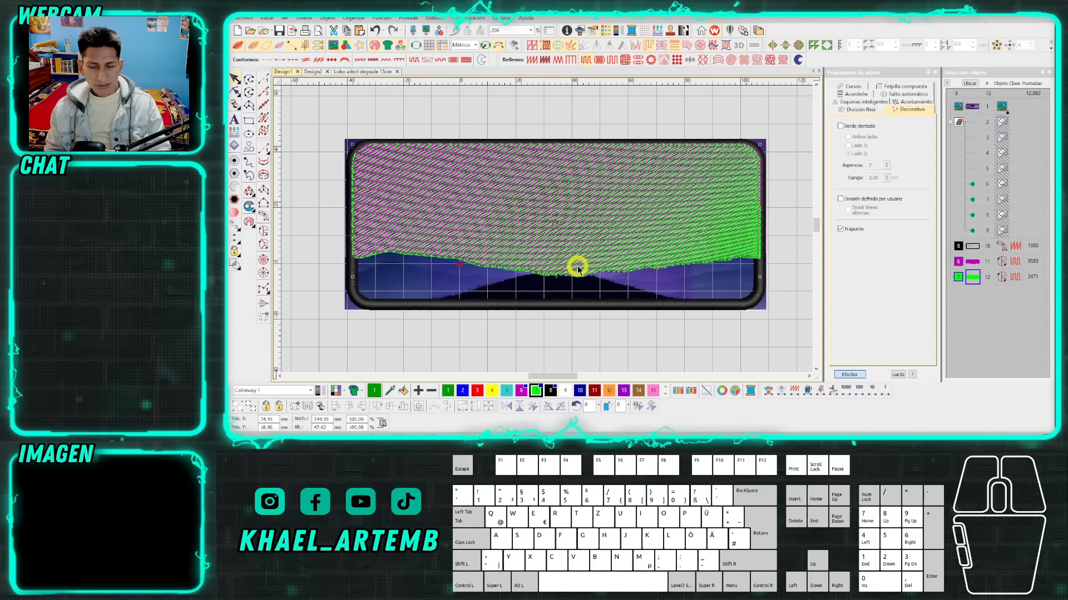
key(h)
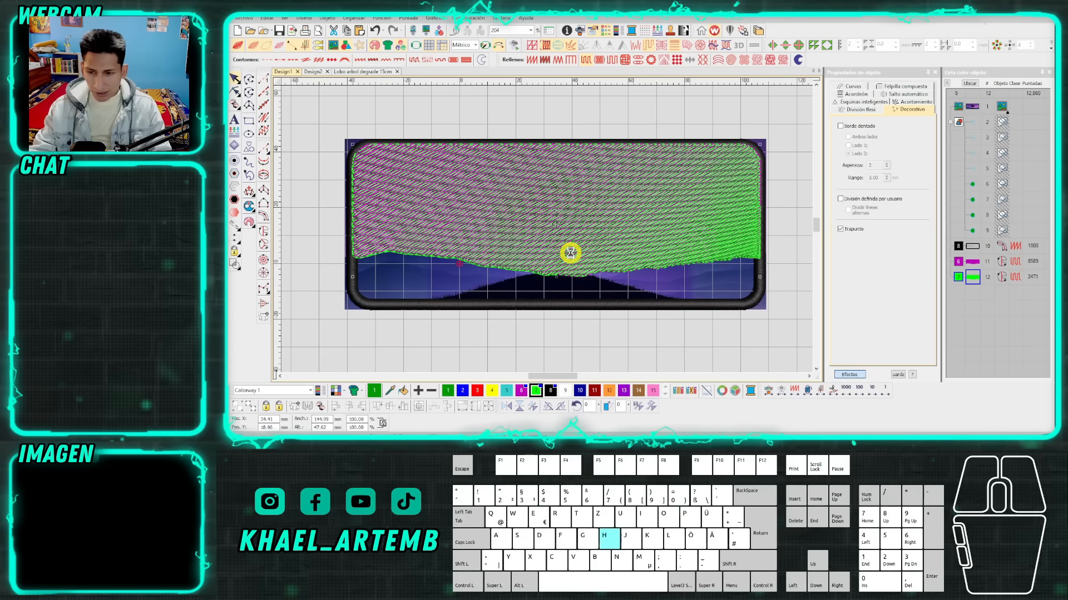
scroll(632, 203, down, 1)
drag(604, 126, 611, 119)
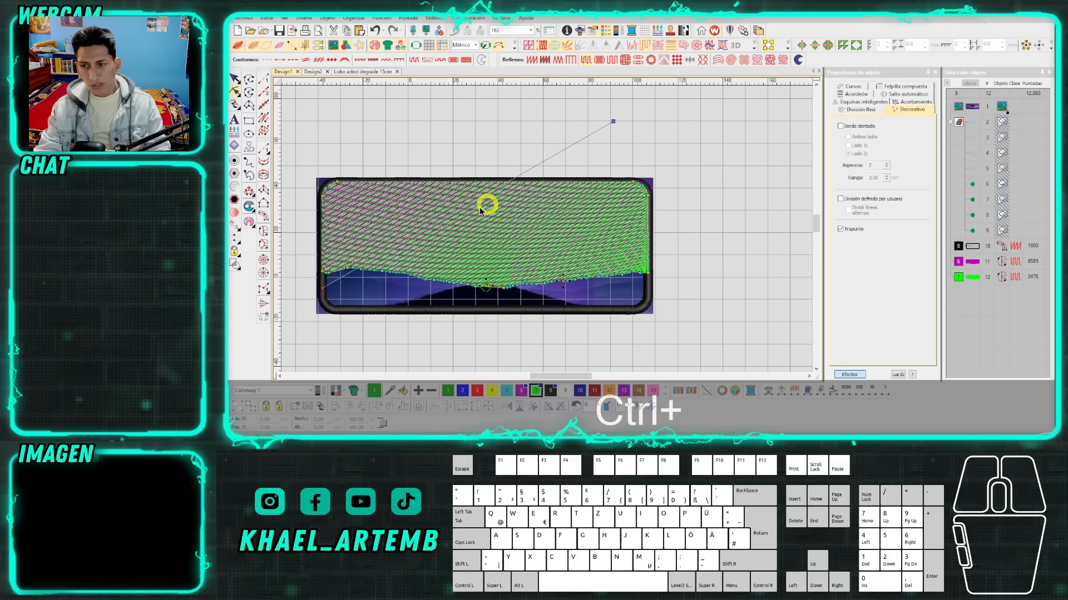
scroll(547, 232, up, 1)
key(Escape)
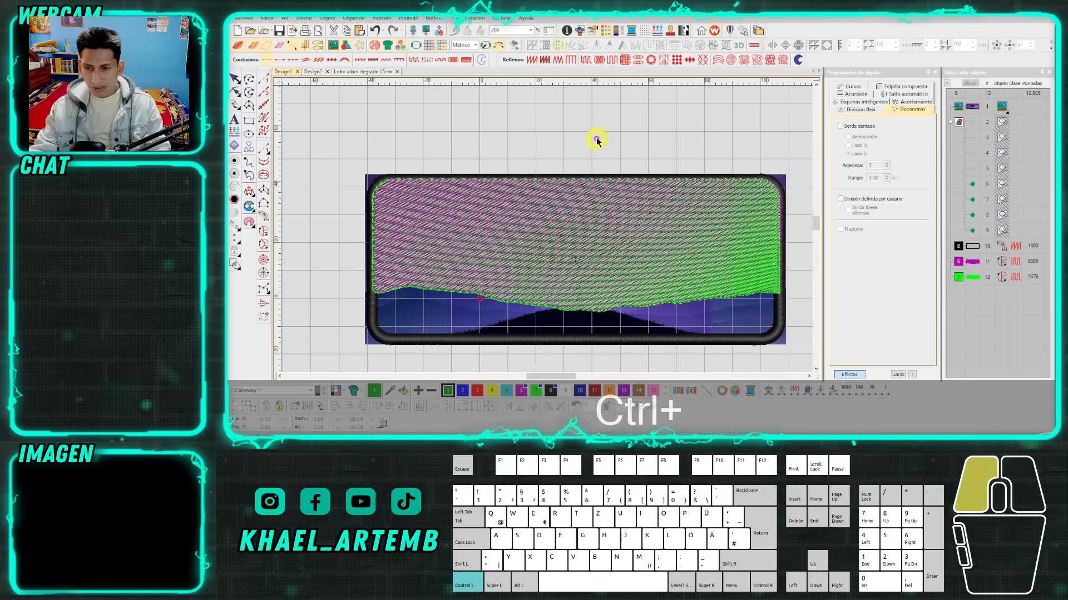
drag(620, 256, 619, 131)
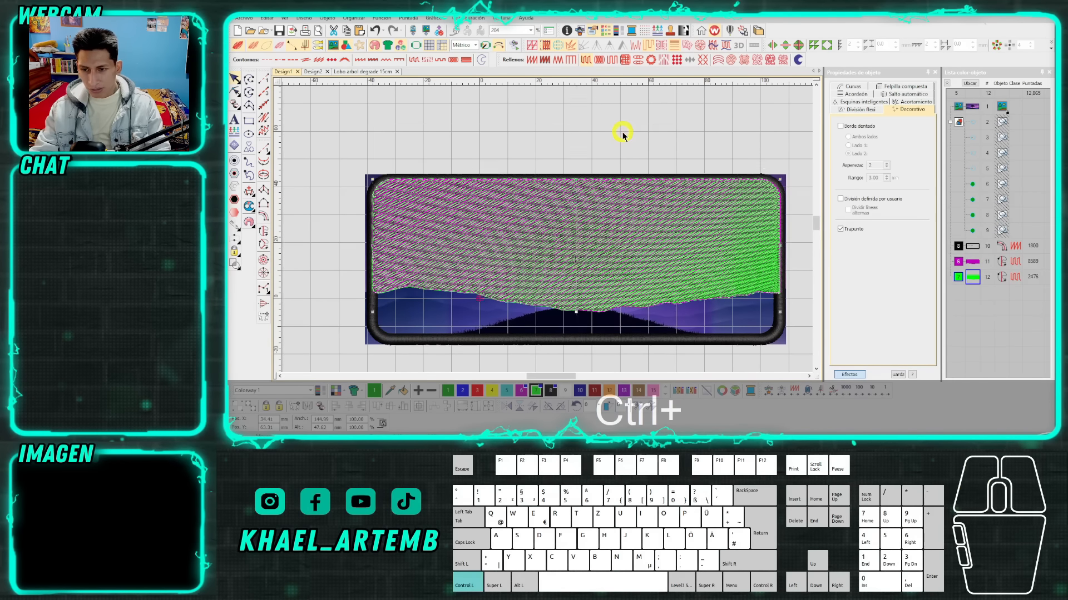
key(ctrl+z)
scroll(545, 229, down, 1)
scroll(548, 232, up, 1)
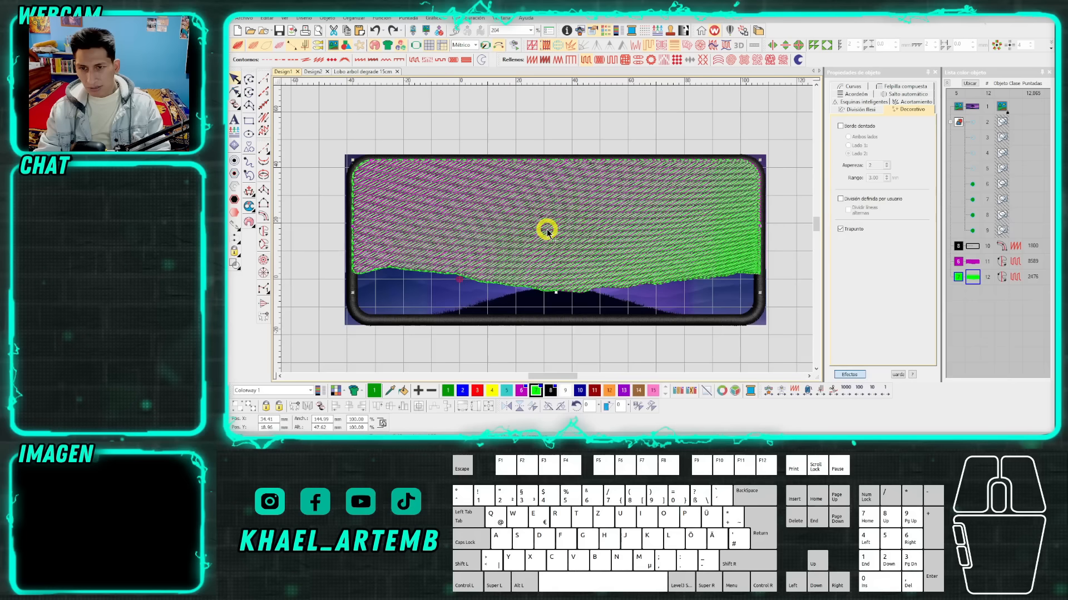
Reshape the green sky fill's stitch angle to a shallower slope, rising gently towards the right side of the patch.
key(h)
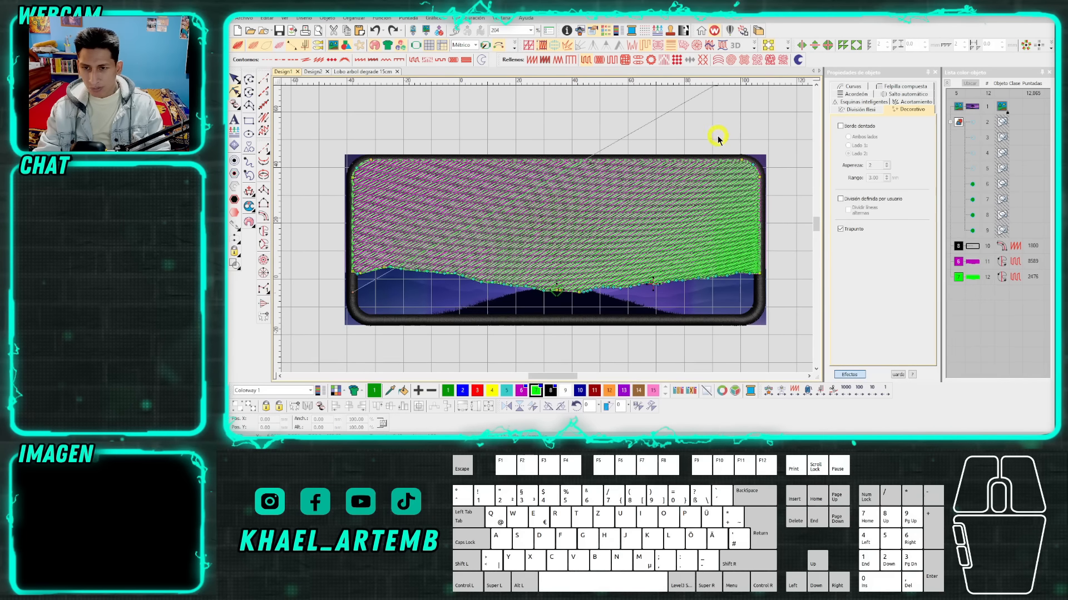
scroll(718, 137, down, 1)
scroll(543, 236, up, 1)
mouse_move(691, 135)
mouse_down()
mouse_move(727, 178)
mouse_move(712, 137)
mouse_up()
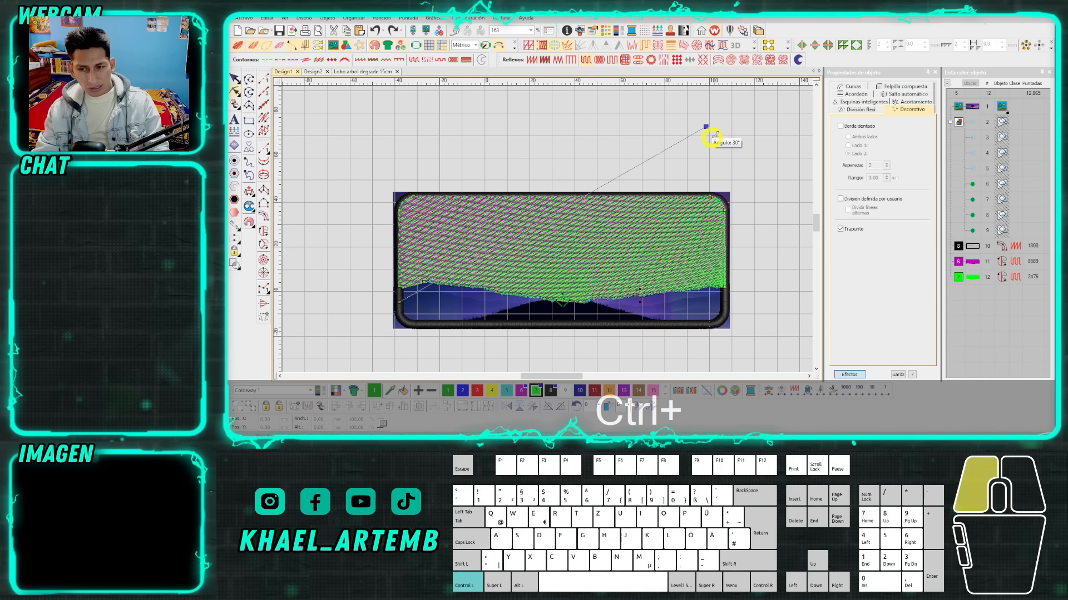
drag(712, 137, 709, 125)
click(706, 127)
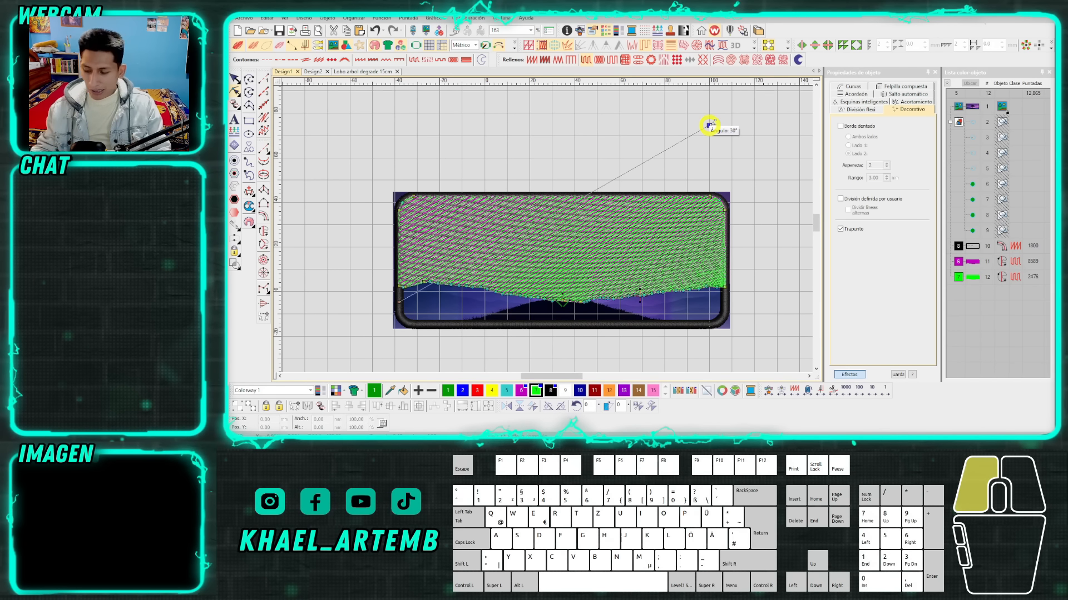
key(ctrl)
drag(710, 125, 712, 267)
scroll(521, 304, right, 1)
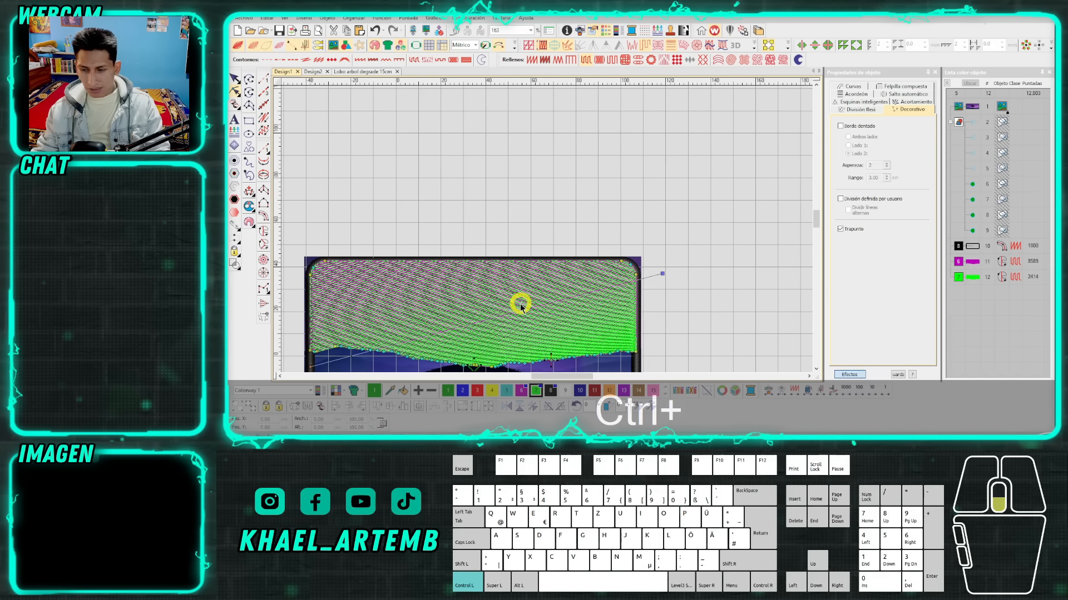
scroll(521, 305, up, 1)
scroll(546, 231, down, 1)
scroll(547, 233, up, 1)
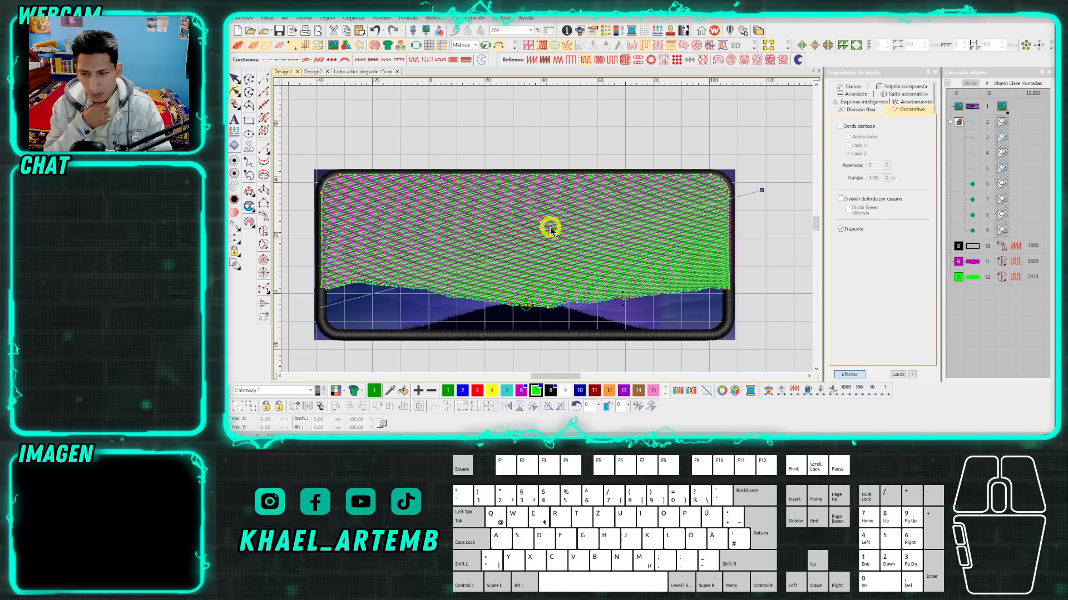
Apply the Florentine Effect to the green sky fill, try bending its guide curve downwards, and undo that bend.
click(708, 47)
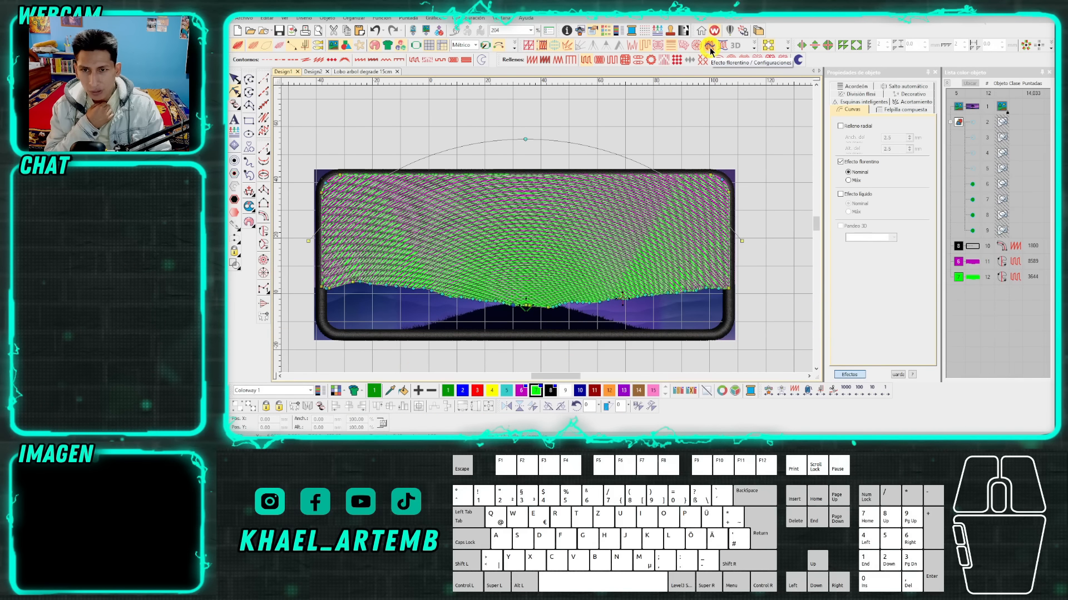
scroll(490, 235, down, 1)
scroll(546, 231, up, 1)
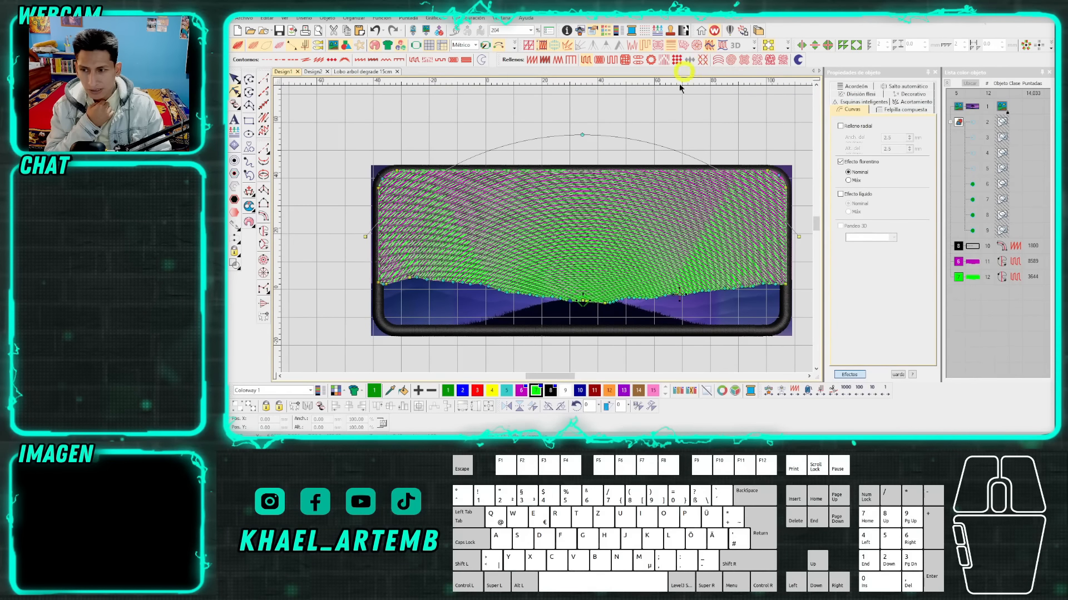
drag(582, 136, 588, 269)
key(ctrl+z)
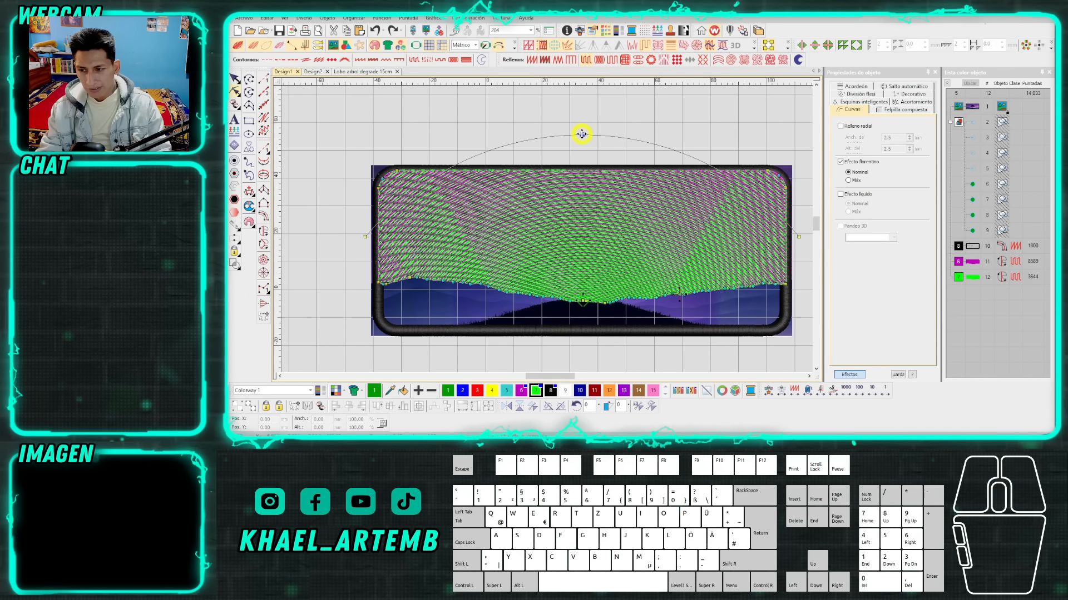
Shape the green fill's Florentine guide curve into a wave by shifting its peak left, adding a lower control point on the right and adjusting its points.
drag(582, 134, 523, 159)
right_click(664, 153)
drag(663, 153, 664, 211)
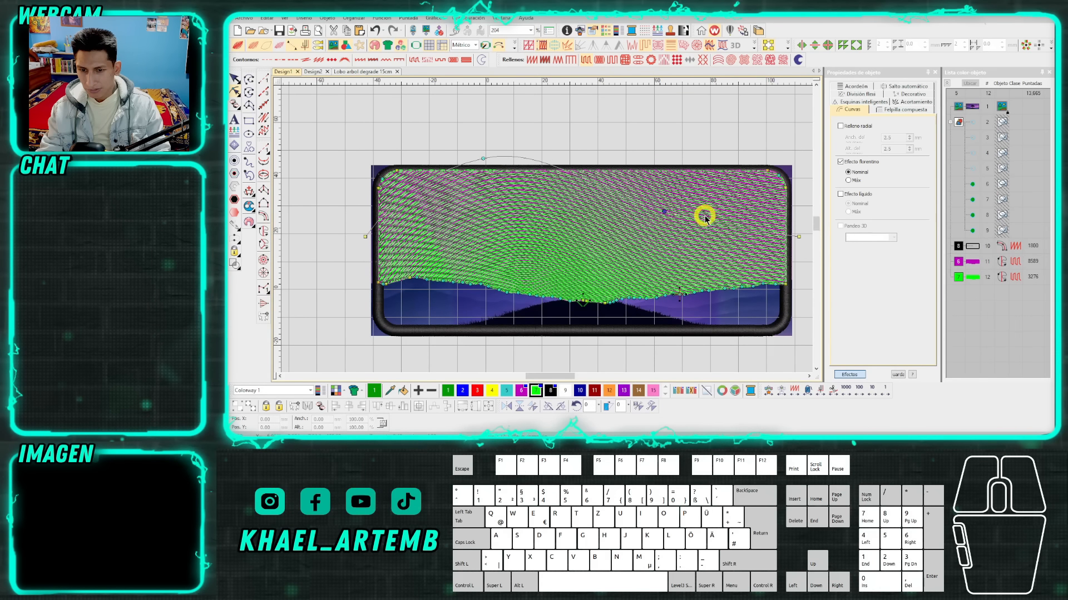
drag(799, 237, 603, 202)
mouse_move(477, 208)
mouse_down()
mouse_move(479, 195)
mouse_move(485, 203)
mouse_up()
scroll(603, 233, down, 2)
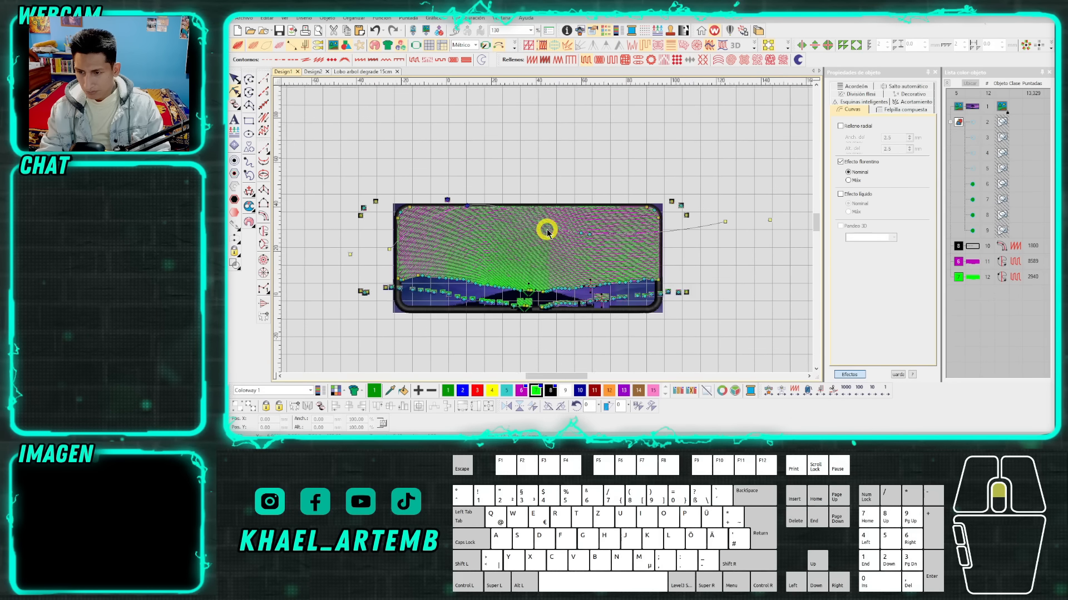
scroll(547, 233, up, 2)
click(234, 79)
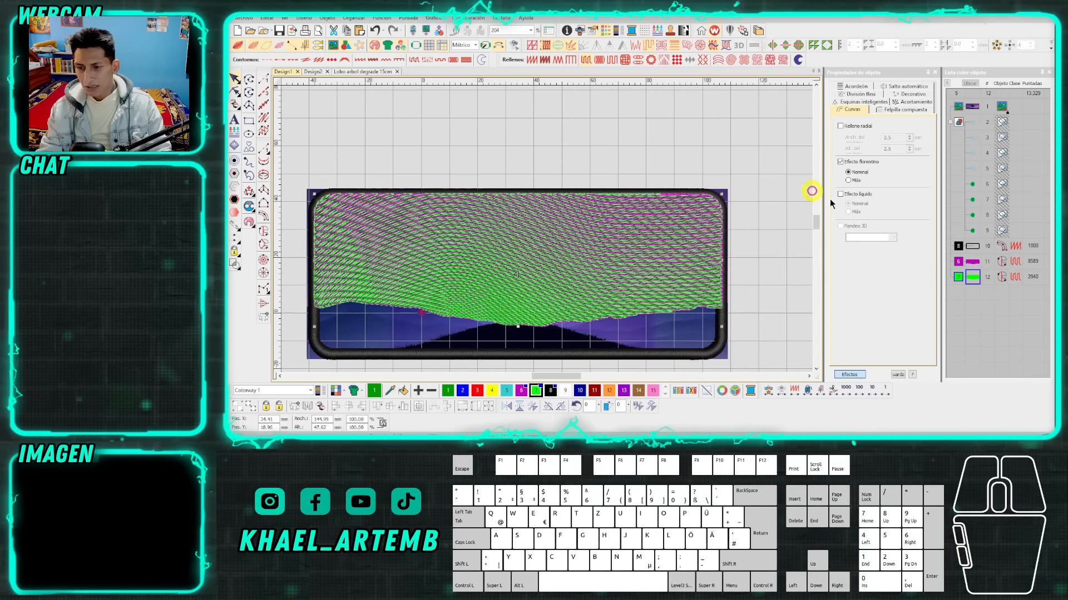
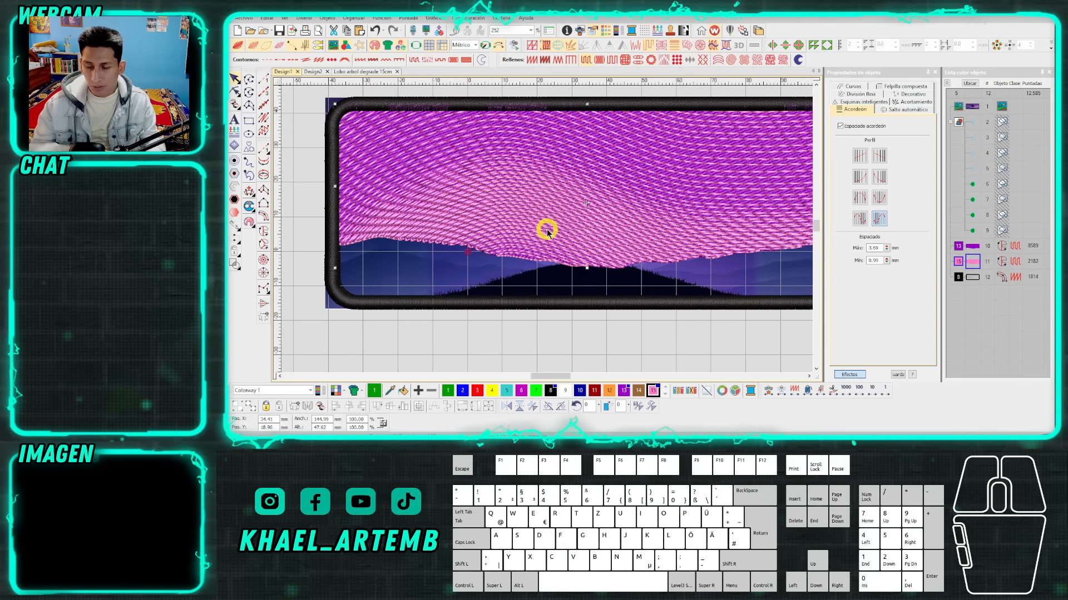
Try raising the right control point of the pink sky fill's Florentine guide curve and undo the change.
key(h)
scroll(563, 195, down, 1)
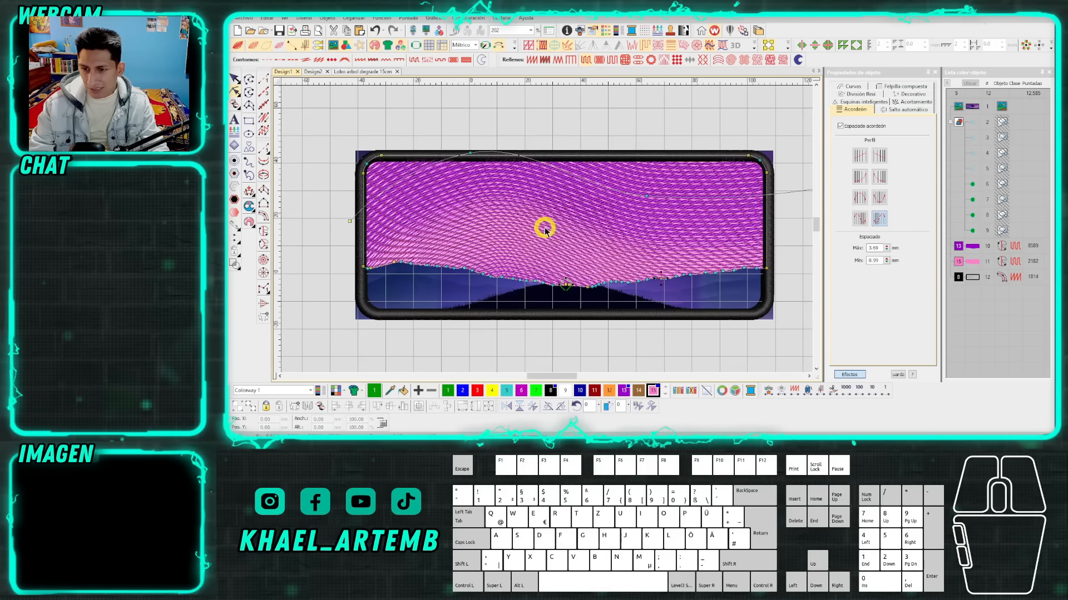
scroll(545, 228, up, 1)
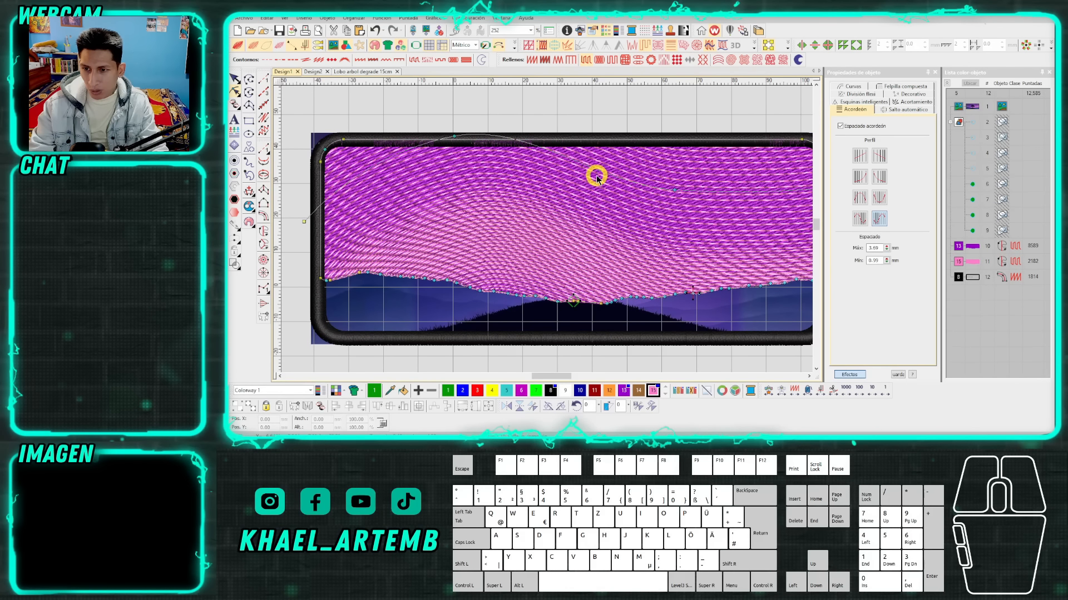
drag(673, 189, 628, 120)
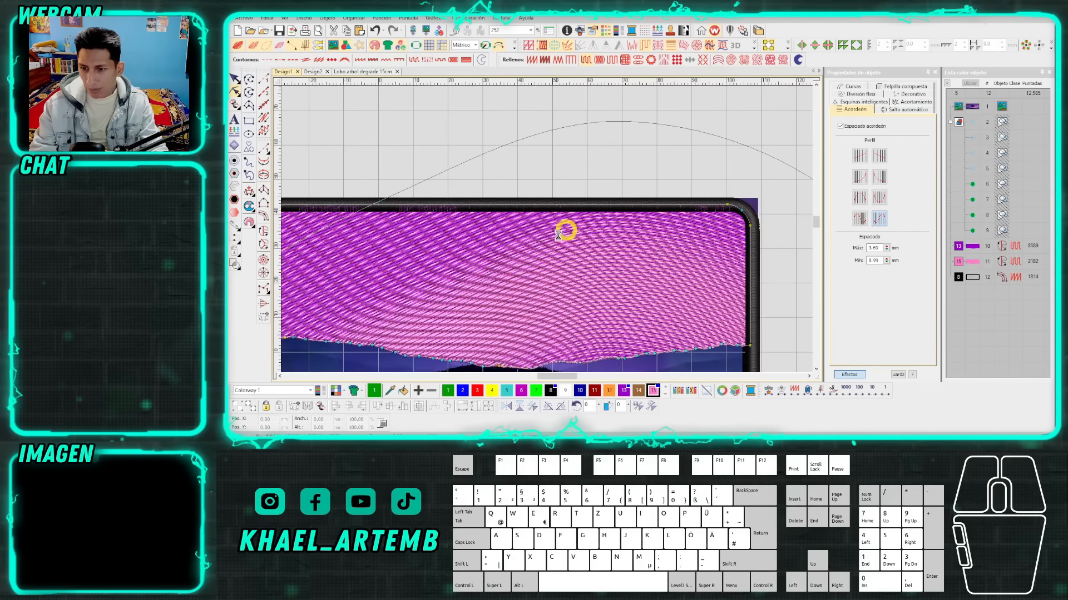
scroll(545, 235, down, 1)
key(ctrl+z)
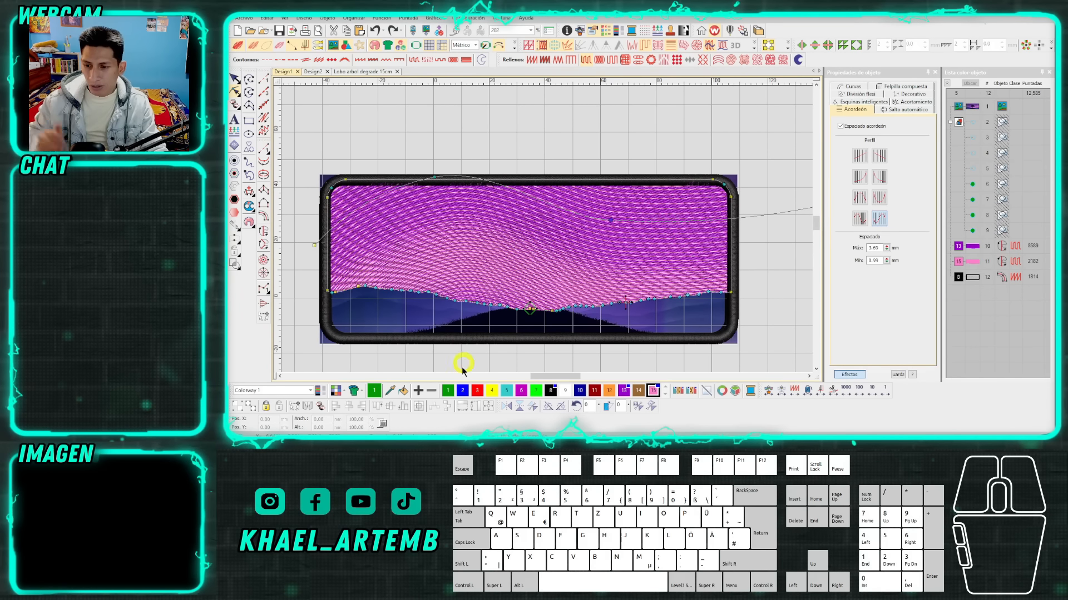
click(755, 297)
click(632, 293)
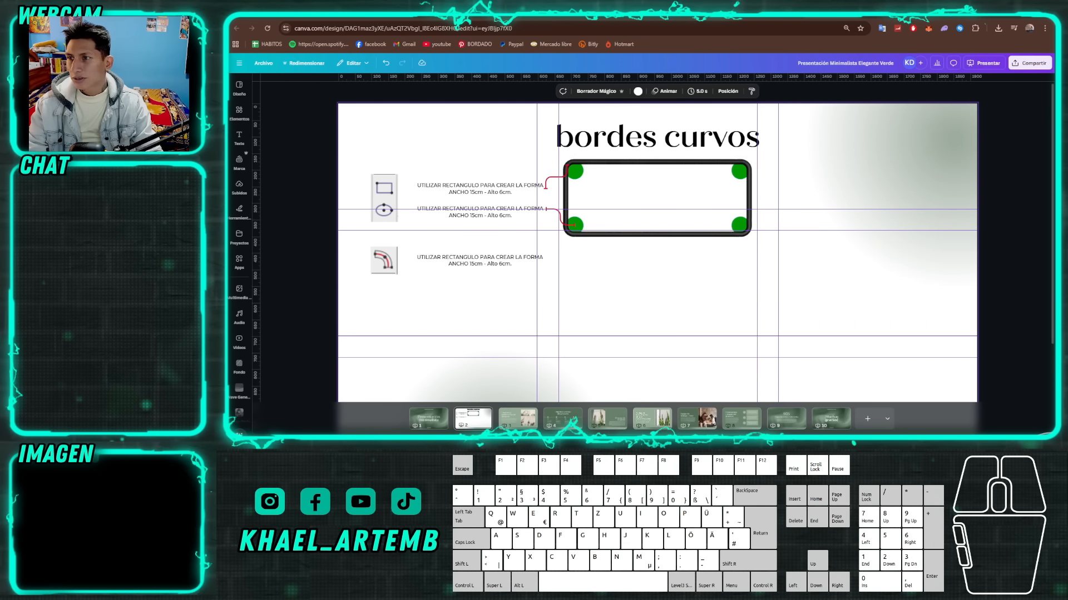
Switch to the Google Meet call to check the meeting and return to the embroidery software.
click(311, 10)
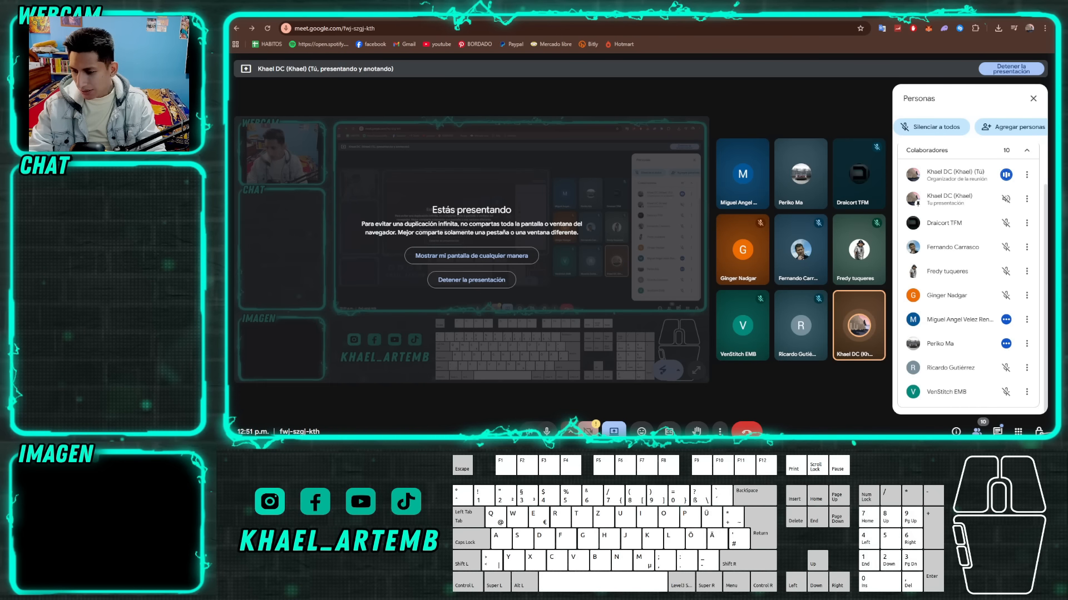
mouse_move(434, 431)
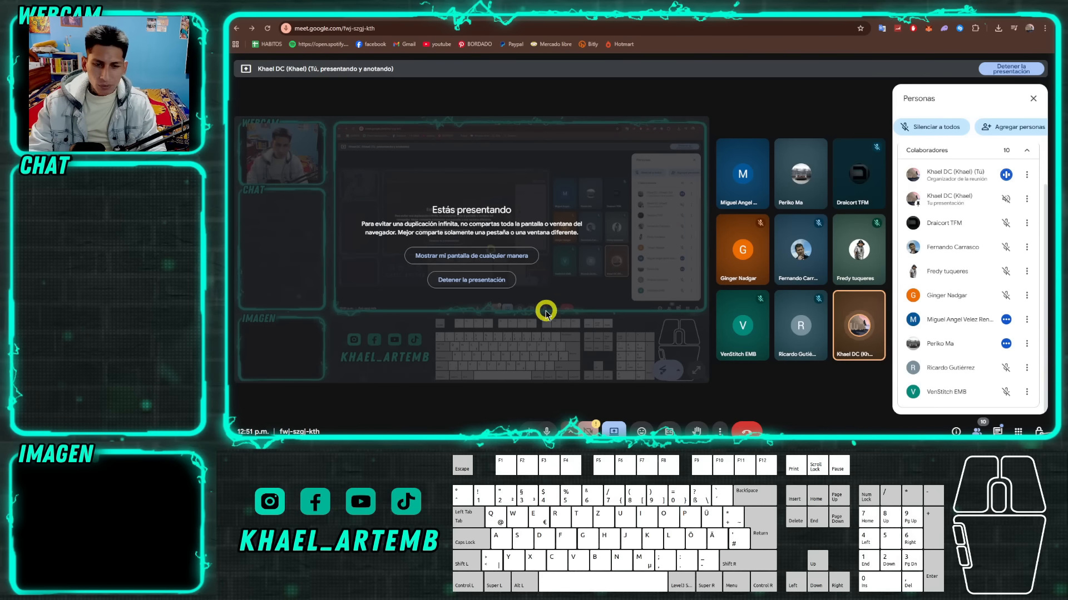
click(643, 438)
Place a copy of the green gradient circle below the original in Design2 and turn off the copy's Trapunto effect.
scroll(545, 227, up, 1)
scroll(387, 225, up, 1)
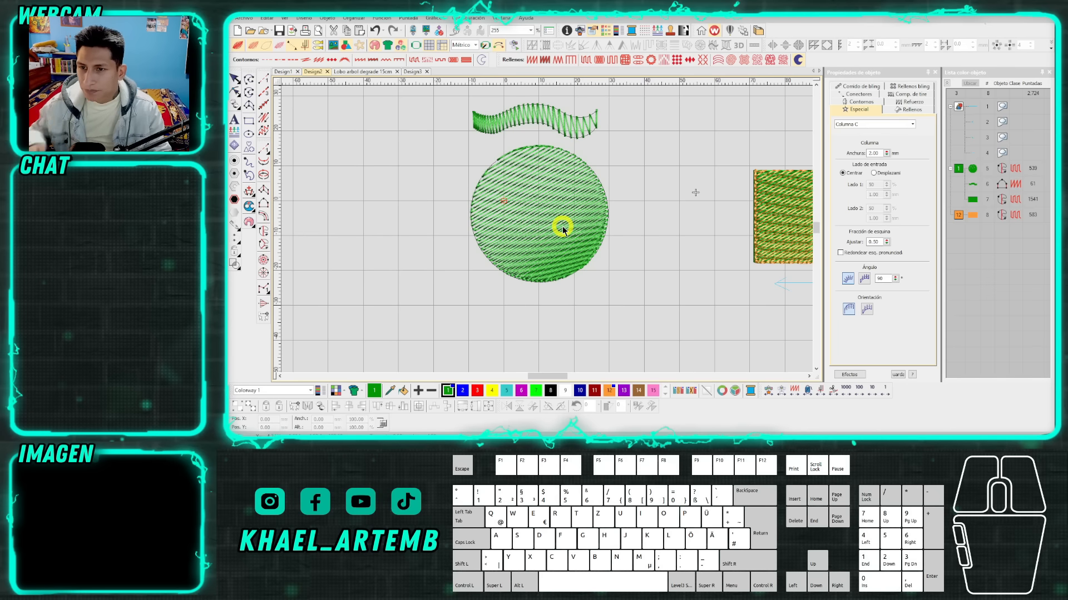
scroll(552, 231, down, 1)
drag(547, 229, 540, 324)
scroll(540, 324, up, 2)
click(674, 46)
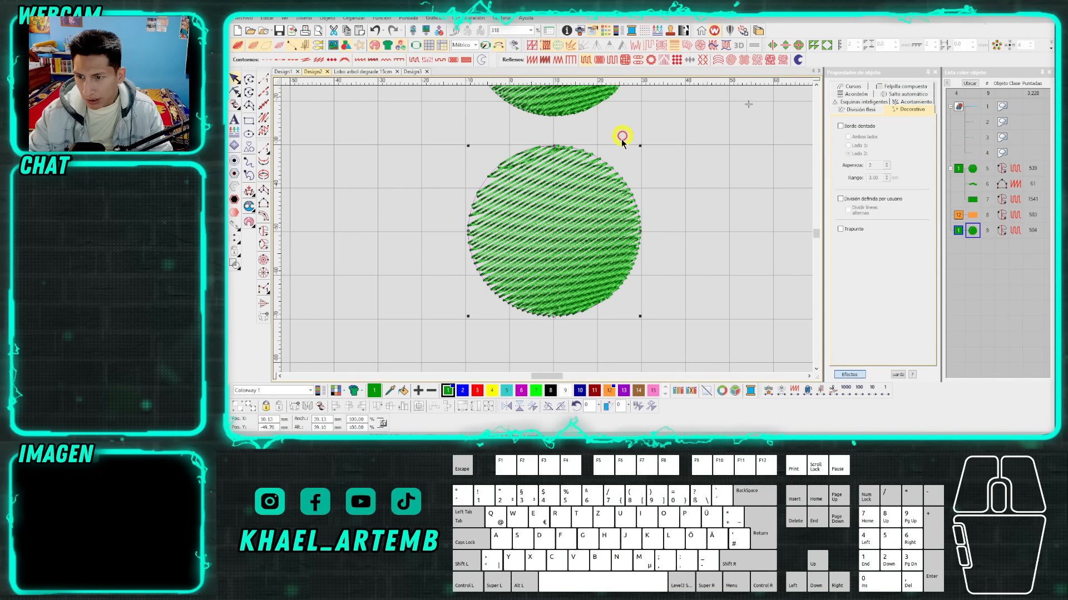
Reshape the copied circle by moving its stitch end point inside the fill and reapply the Trapunto effect.
scroll(559, 214, up, 1)
key(h)
scroll(557, 214, down, 1)
click(487, 274)
drag(605, 324, 567, 293)
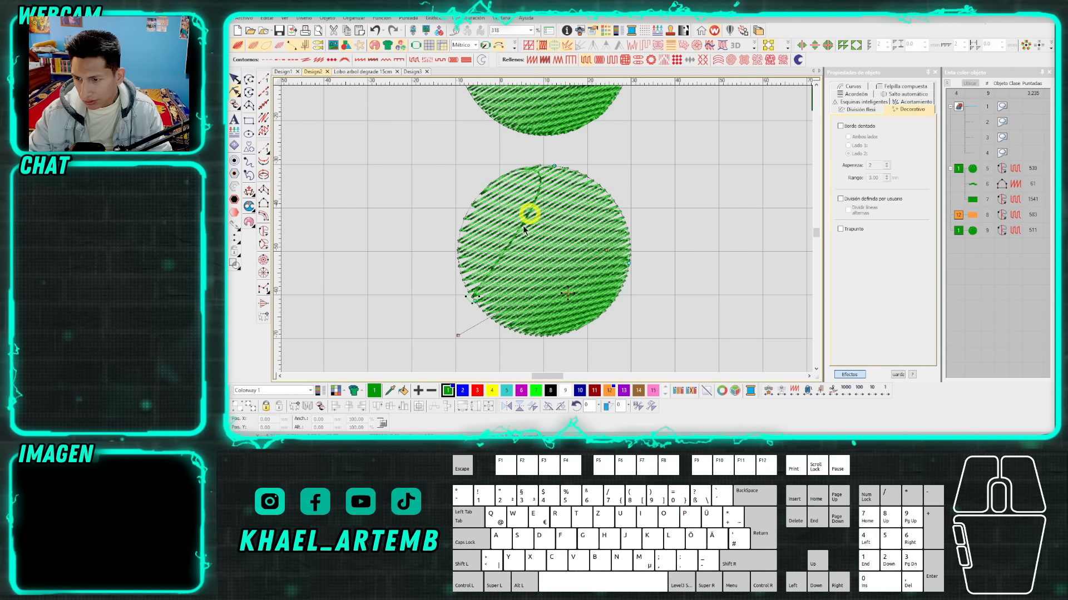
scroll(534, 240, up, 1)
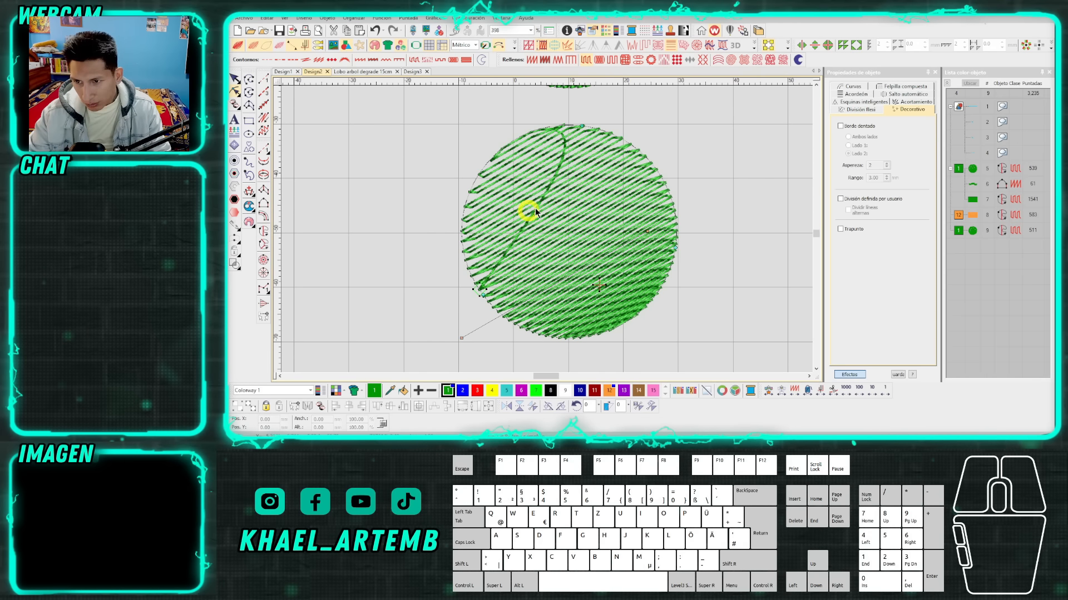
click(645, 48)
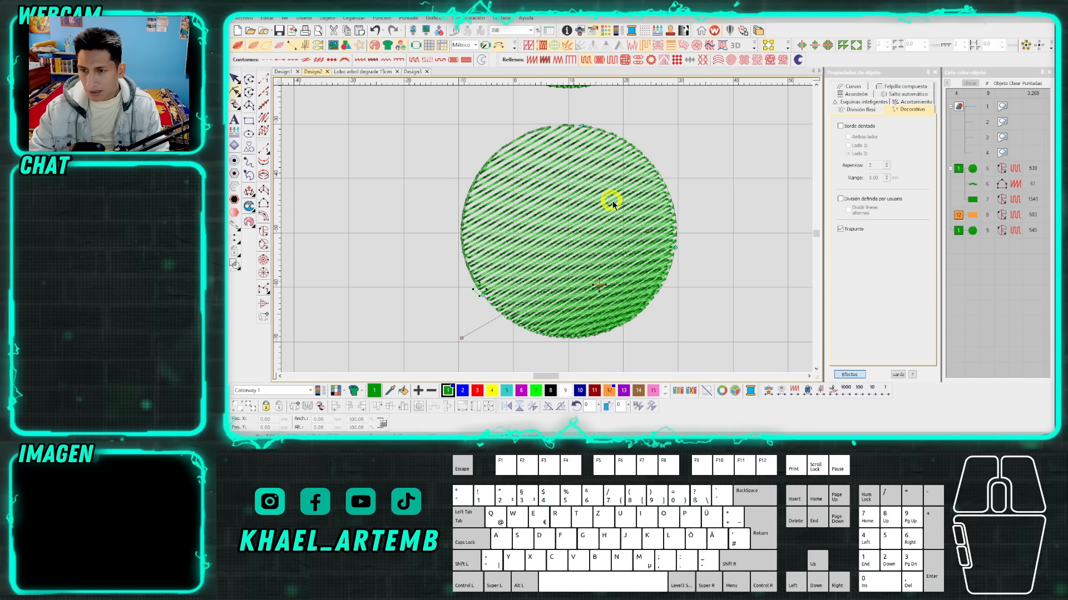
Return to Design1 and examine how the wavy pink gradient blends over the purple sky inside the black border.
scroll(612, 202, down, 3)
click(283, 71)
key(Delete)
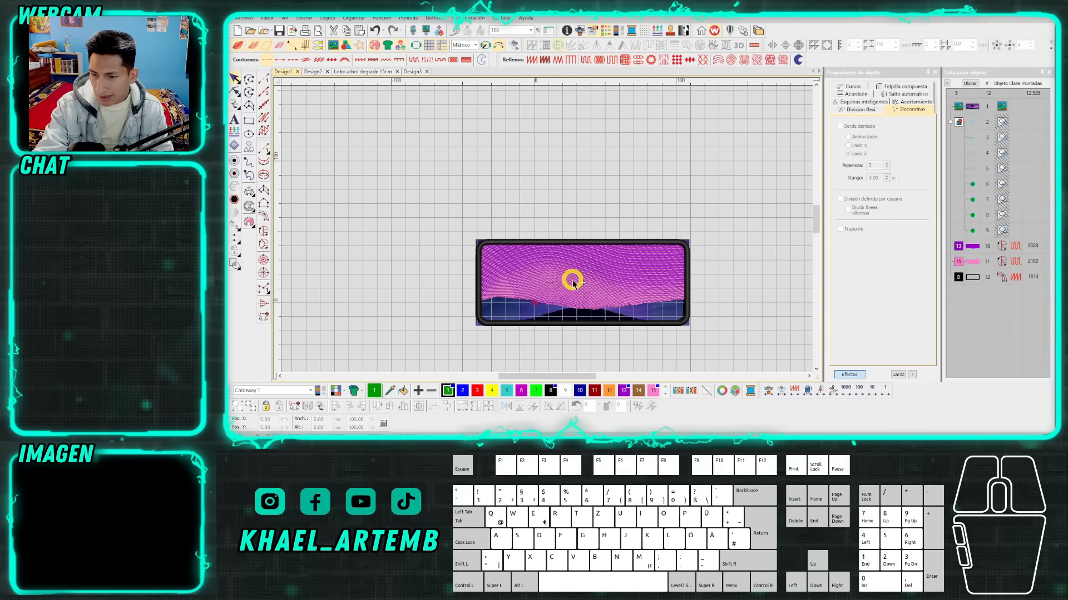
scroll(571, 280, up, 1)
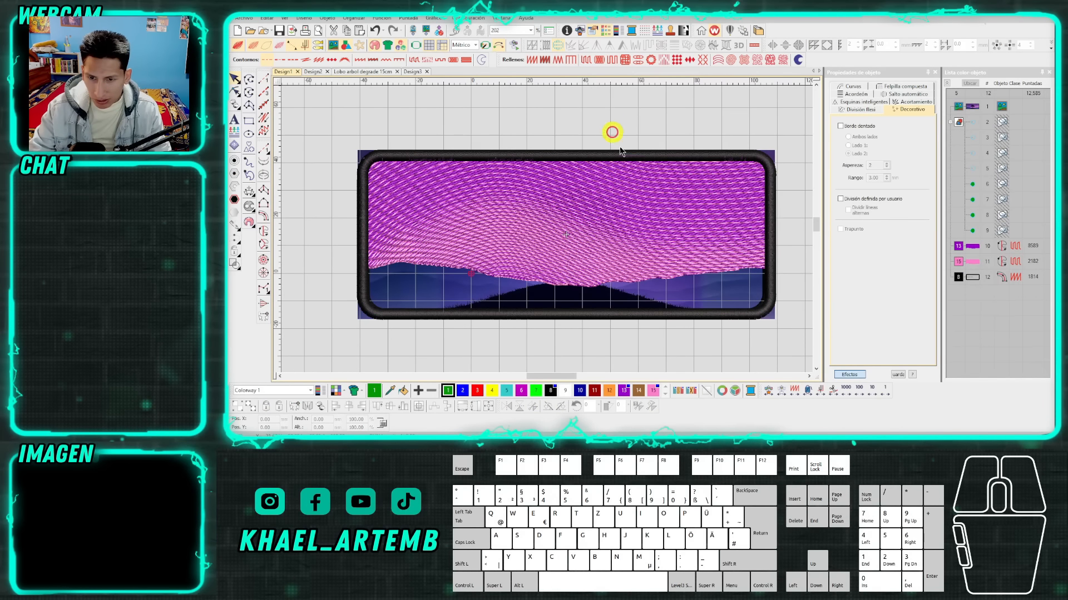
click(771, 224)
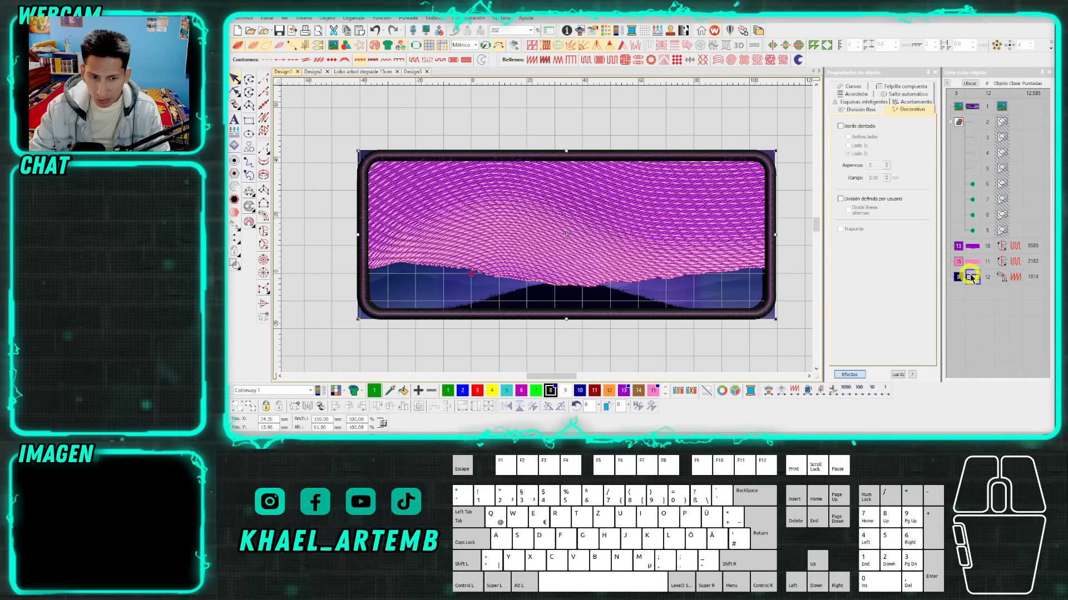
click(804, 239)
scroll(547, 231, down, 1)
scroll(547, 231, up, 1)
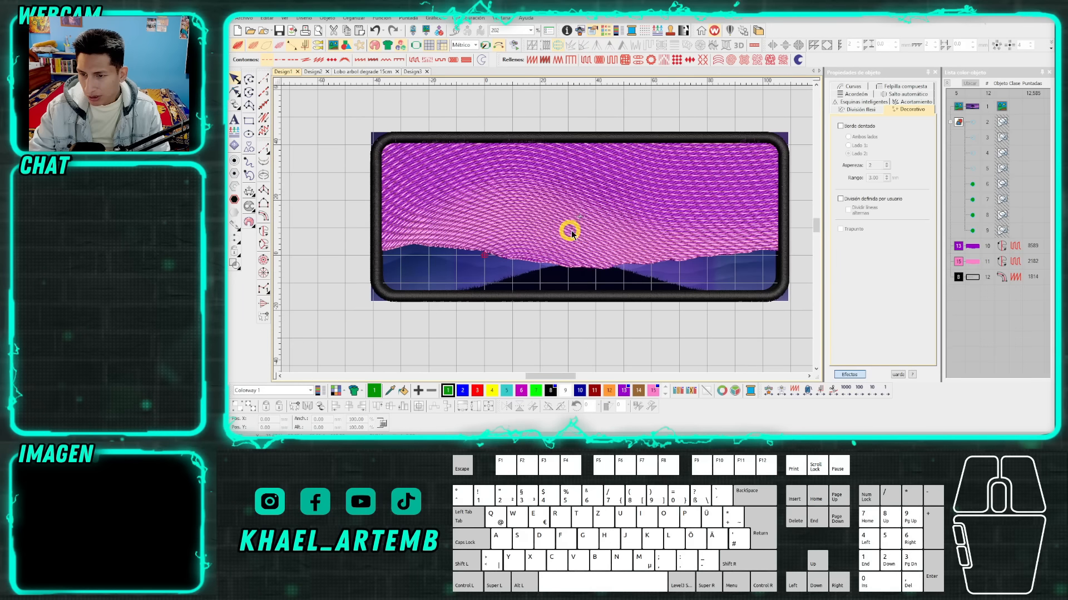
key(s)
scroll(548, 232, up, 1)
scroll(547, 231, down, 2)
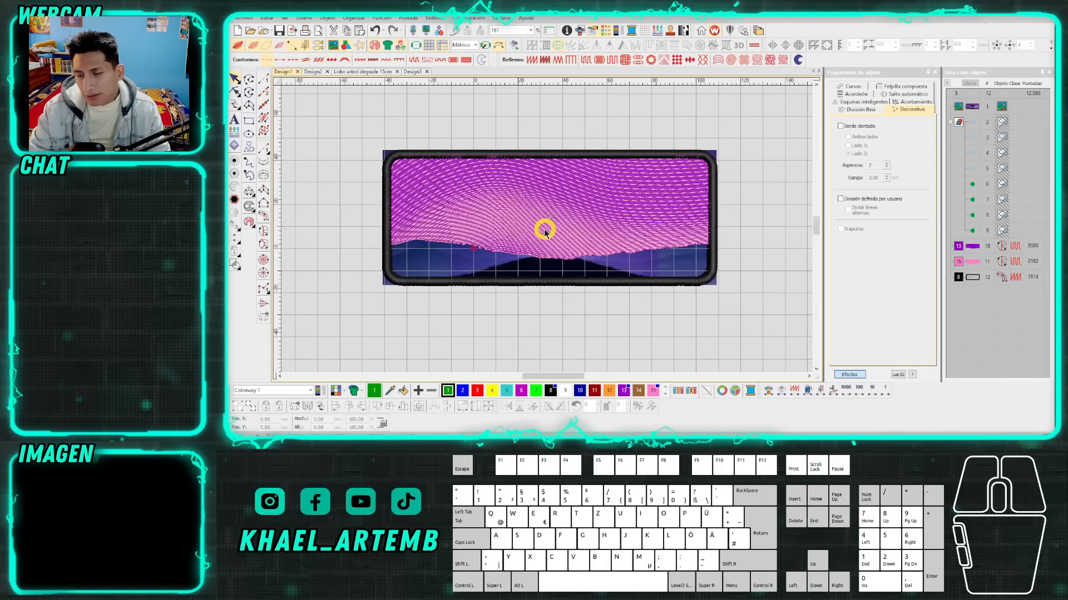
scroll(548, 233, up, 2)
drag(794, 274, 782, 232)
key(s)
scroll(545, 228, down, 1)
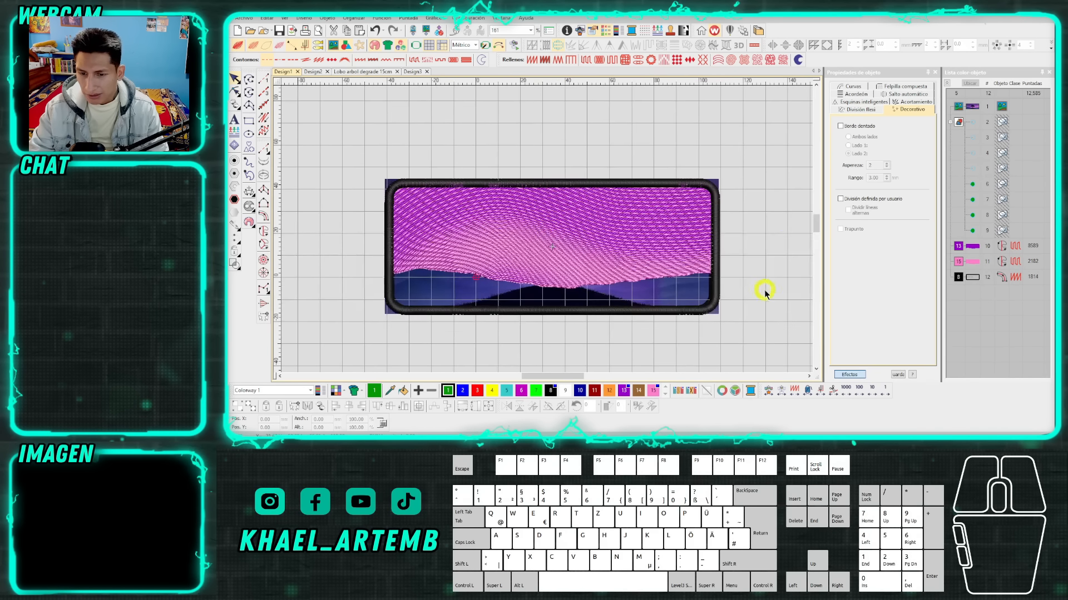
Hide the purple and pink sky fills, keeping the black border displayed over the tree artwork.
click(967, 248)
ctrl+click(975, 265)
right_click(974, 266)
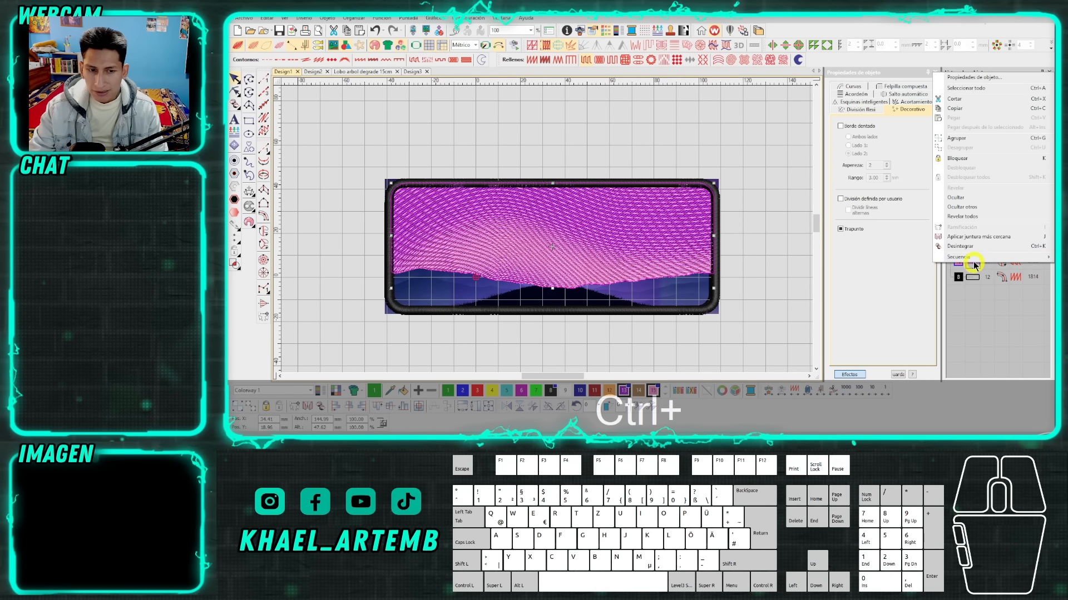
click(957, 201)
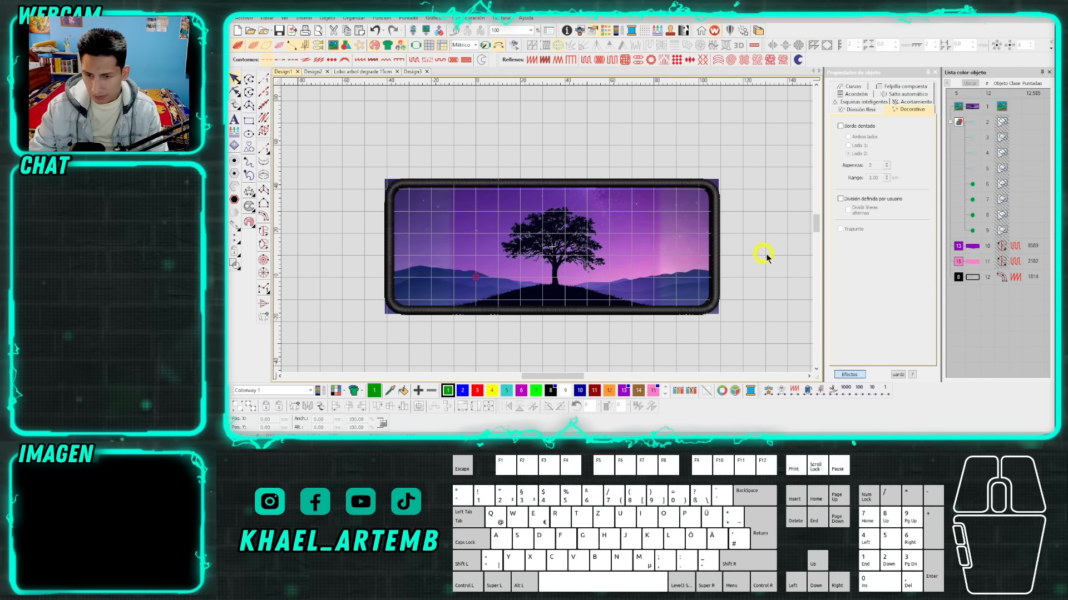
click(718, 239)
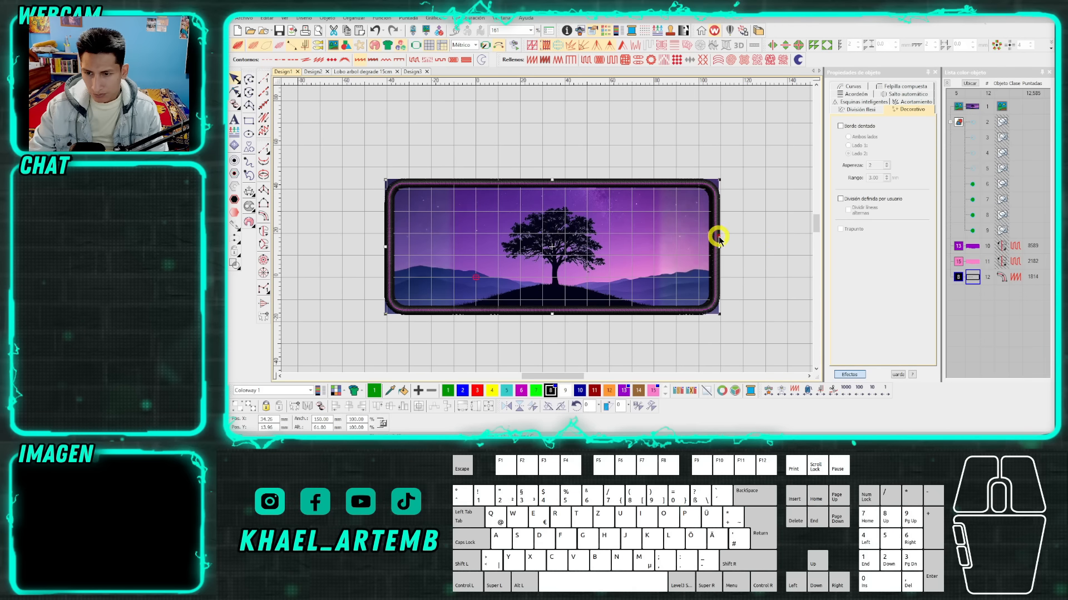
click(759, 246)
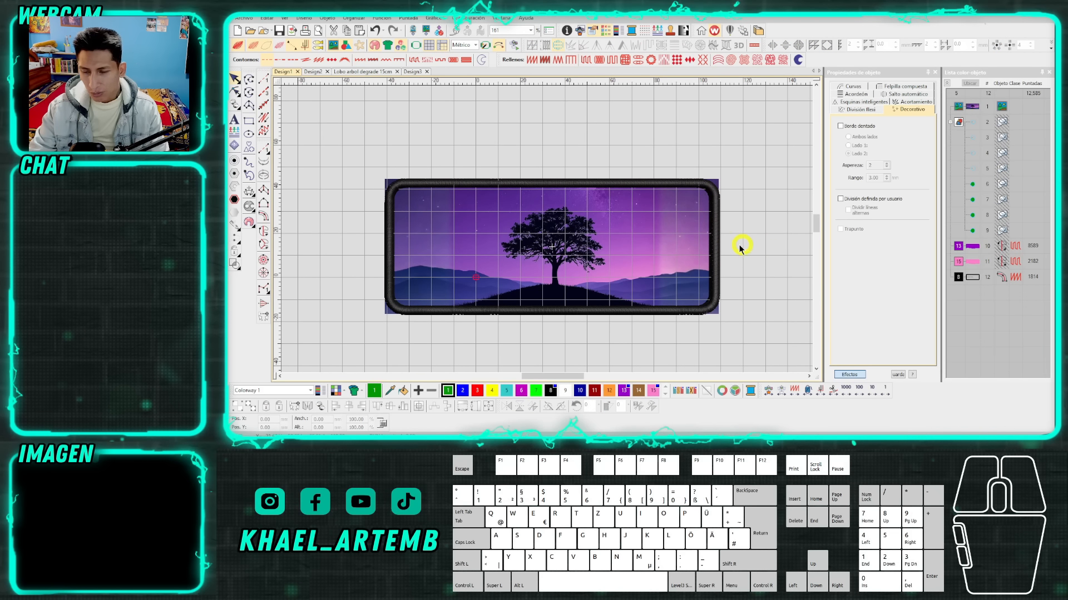
Digitize a green Complex Fill circle about 23 mm in diameter in the empty area beside the patch's right edge.
scroll(547, 234, up, 1)
scroll(548, 233, up, 2)
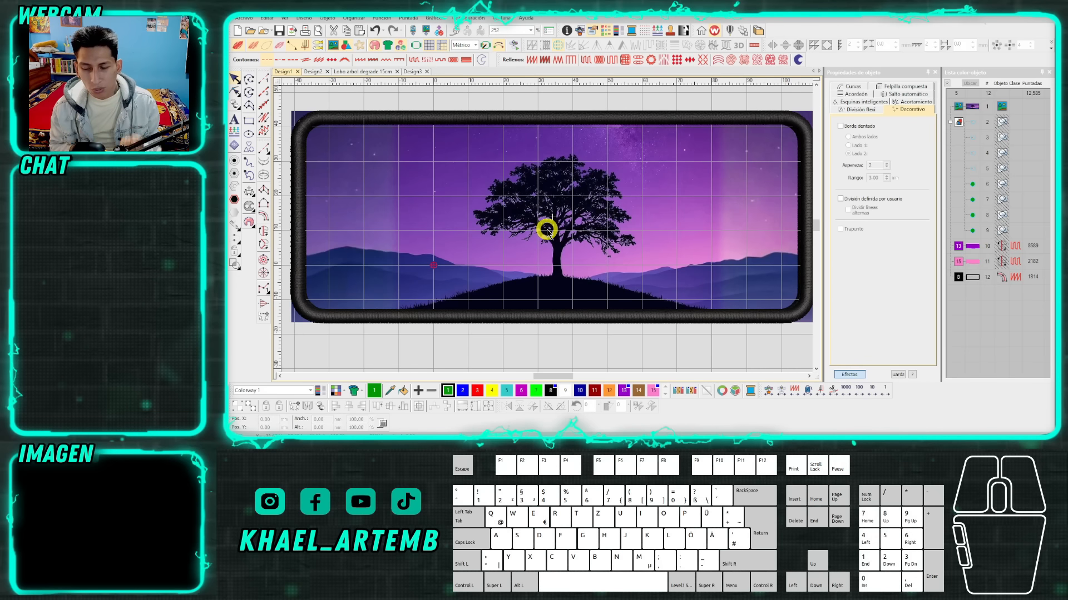
scroll(547, 231, down, 1)
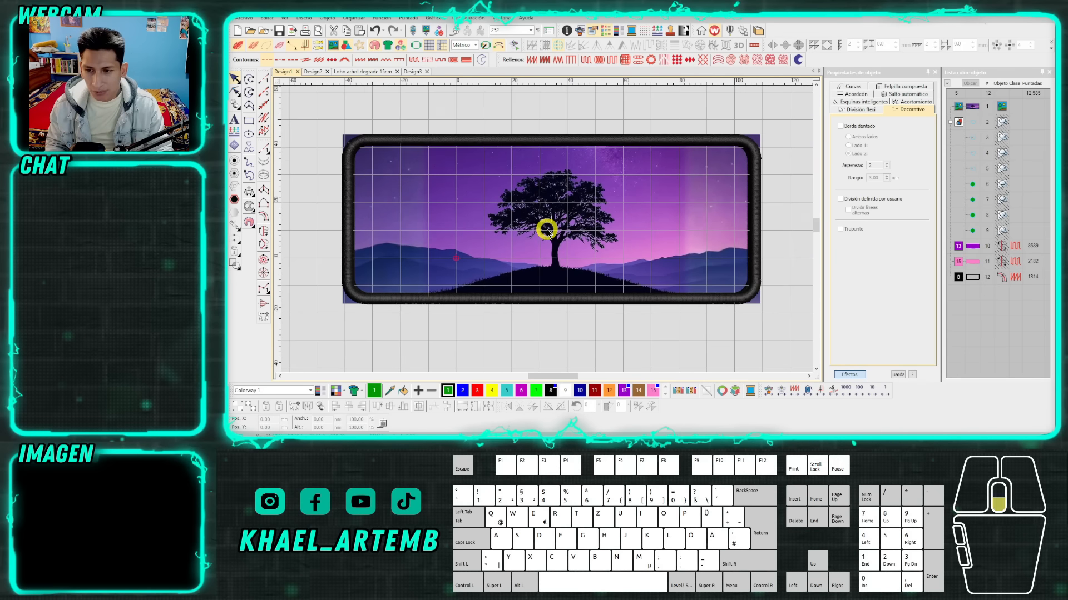
drag(543, 146, 544, 125)
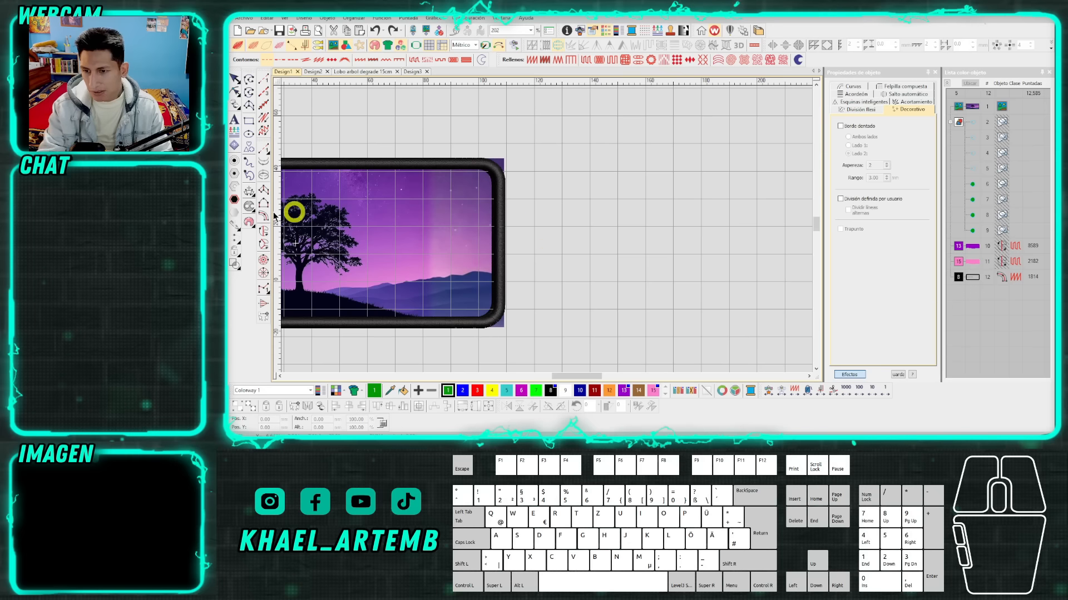
click(263, 229)
right_click(619, 180)
right_click(636, 215)
right_click(574, 225)
key(Return)
key(Return)
key(Return)
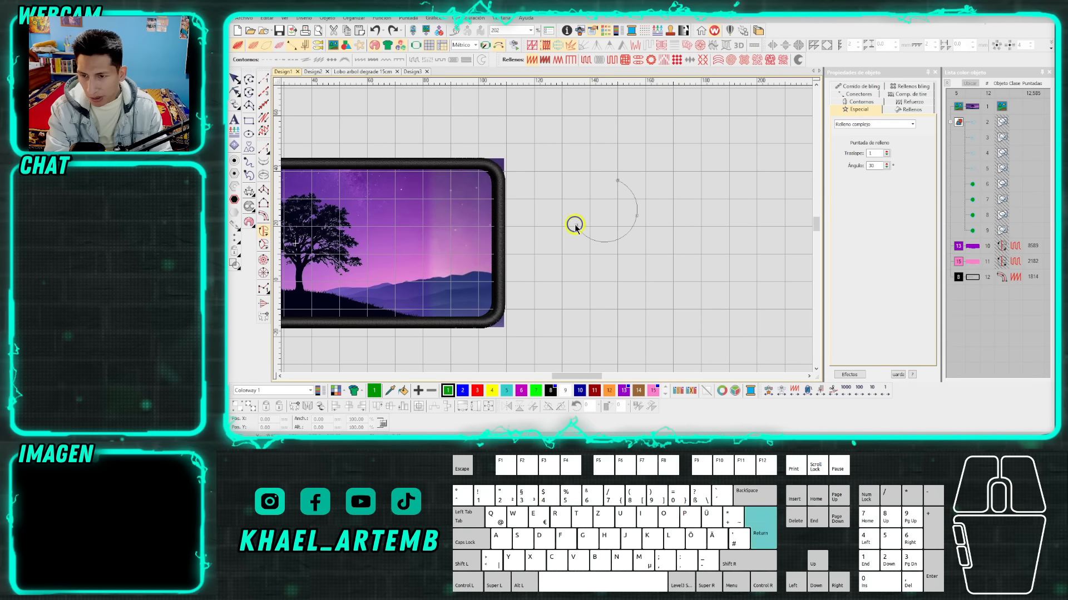
scroll(617, 204, up, 1)
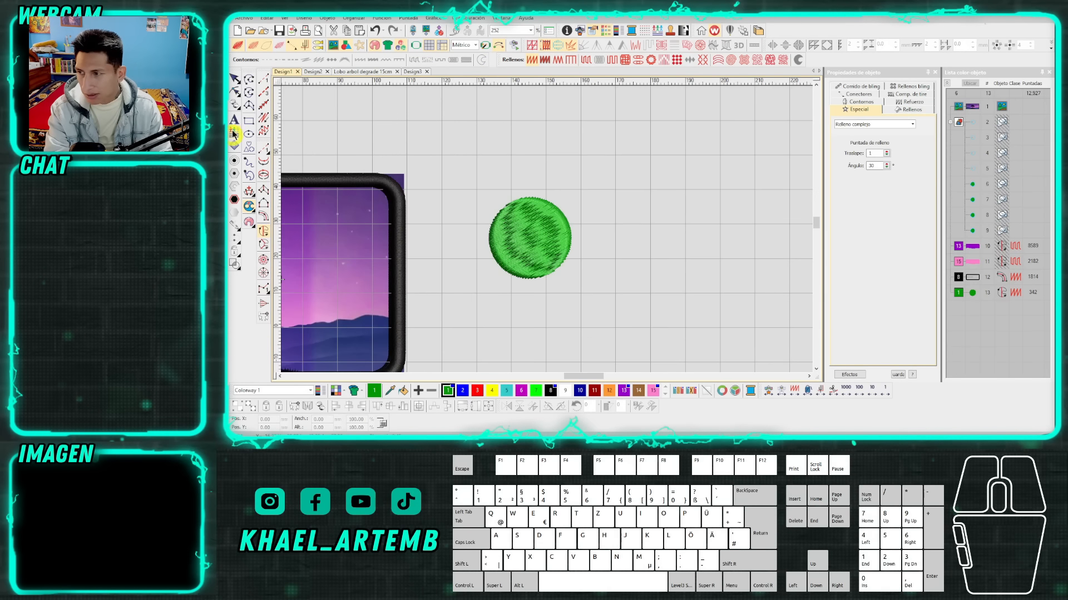
Change the circle's fill to Stippling Stemstitch with 1 mm loop spacing and 0.5 mm stitch spacing.
click(770, 60)
double_click(875, 245)
text(1)
double_click(874, 165)
text(0.5)
key(Return)
Recolour the stippled circle blue and enlarge it to about 42 mm in diameter.
scroll(530, 239, up, 4)
click(462, 391)
scroll(605, 192, down, 1)
drag(571, 161, 633, 98)
Place two copies of the blue stippled circle in a row to its right, one black and one green.
click(539, 203)
scroll(540, 259, down, 2)
mouse_move(539, 255)
mouse_down()
mouse_move(589, 232)
mouse_move(739, 225)
mouse_up()
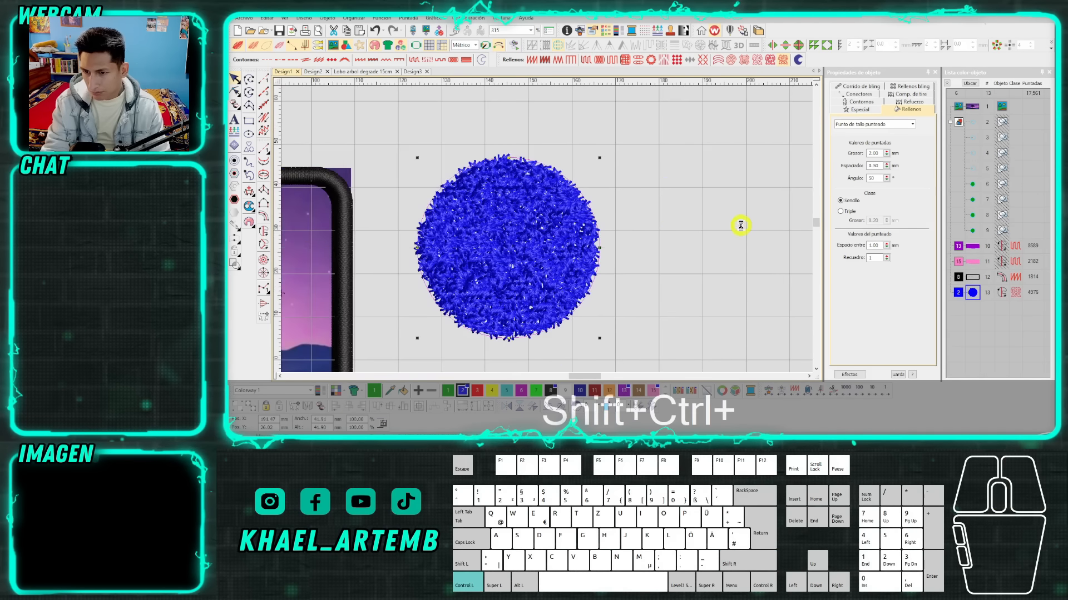
click(551, 391)
scroll(612, 235, down, 2)
drag(605, 233, 743, 238)
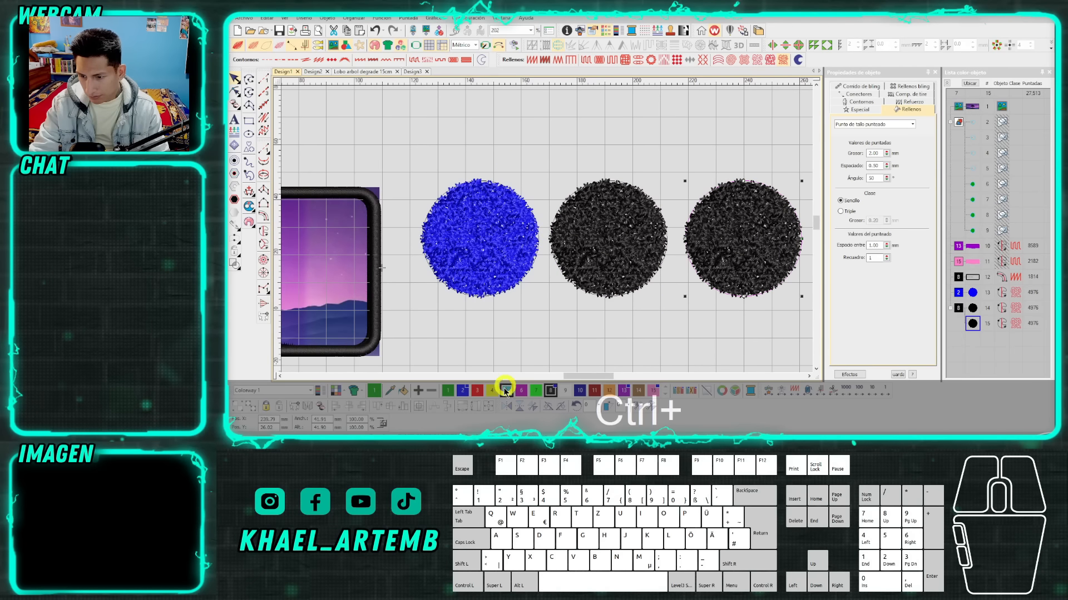
click(450, 391)
click(584, 293)
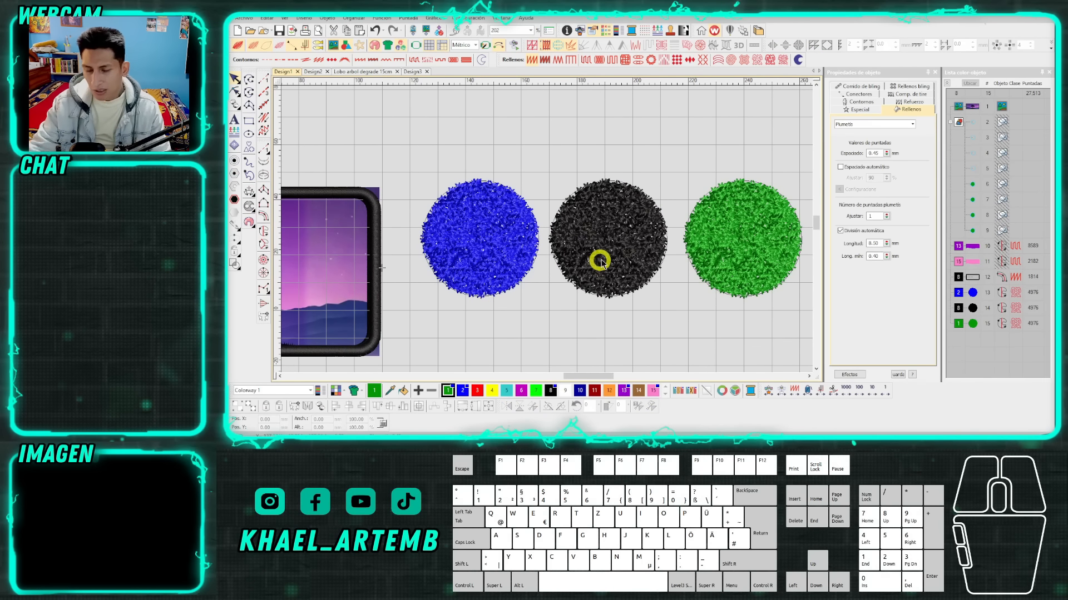
scroll(601, 262, up, 2)
scroll(556, 225, up, 2)
scroll(547, 228, down, 4)
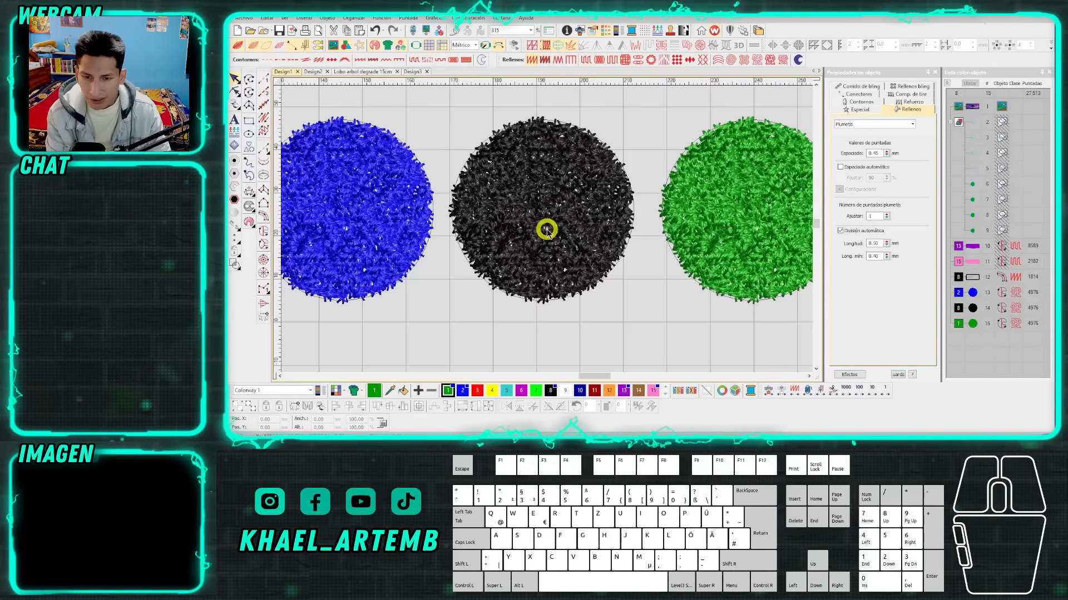
scroll(546, 231, down, 1)
scroll(546, 233, down, 3)
scroll(441, 217, up, 8)
click(263, 203)
key(Return)
key(Escape)
click(541, 236)
scroll(542, 238, down, 1)
key(Escape)
click(543, 243)
scroll(547, 236, down, 2)
key(Delete)
scroll(563, 233, down, 5)
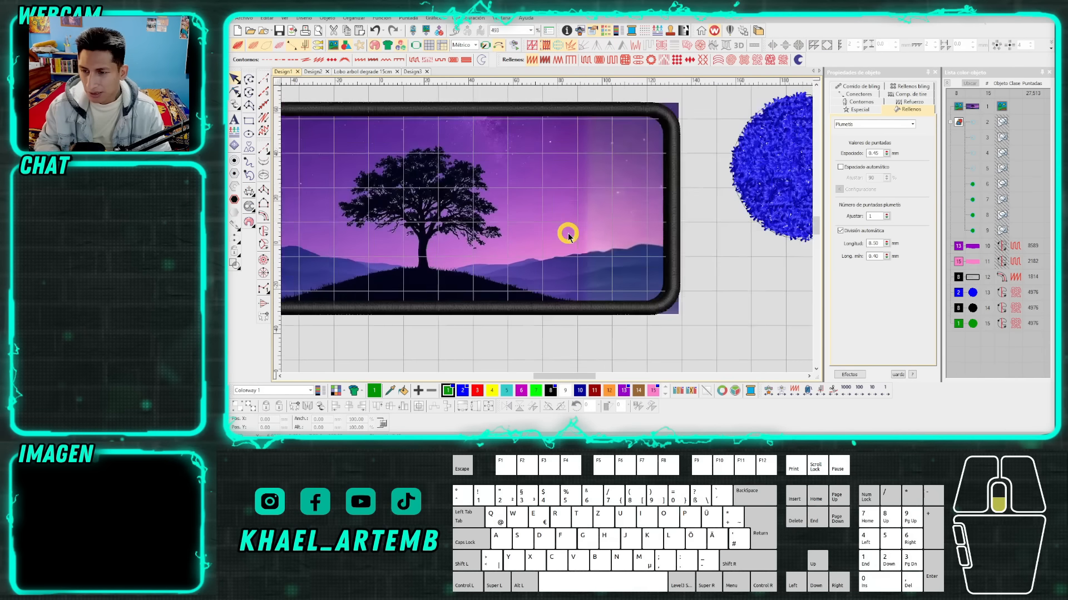
Increase the stitch spacing of the green stippled circle to open up its fill.
scroll(563, 232, up, 3)
click(234, 79)
click(626, 195)
click(887, 163)
click(887, 163)
click(888, 164)
click(887, 164)
click(887, 164)
click(887, 165)
click(887, 164)
drag(887, 164, 849, 189)
drag(888, 166, 848, 199)
drag(888, 166, 848, 210)
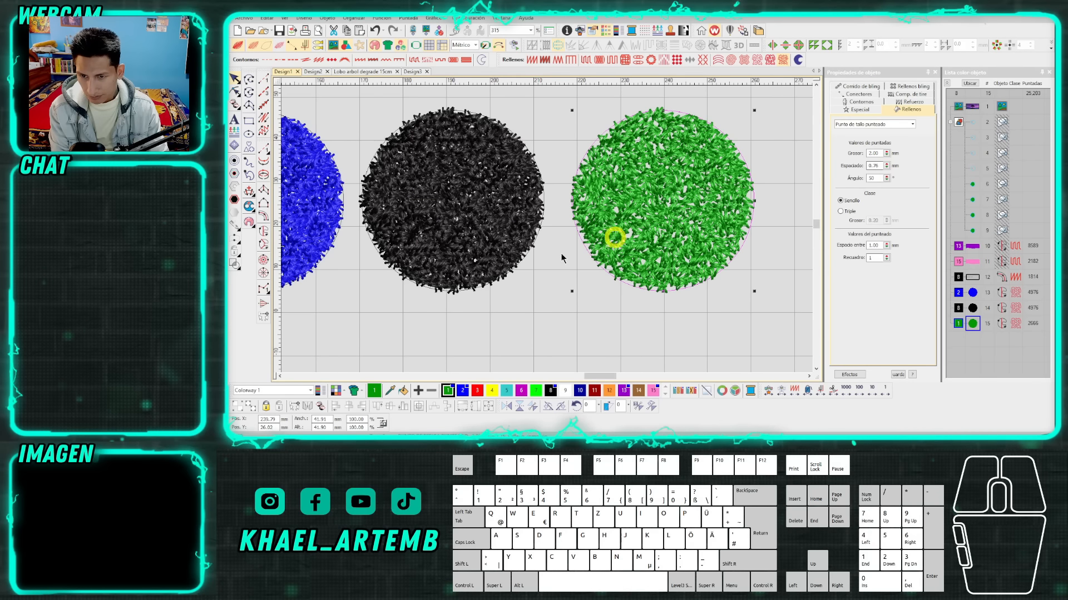
scroll(562, 258, down, 3)
click(507, 262)
Trace the tree's crown with curved Complex Fill outline points, from the lower left branches over the top to the lower right branches.
scroll(500, 220, up, 5)
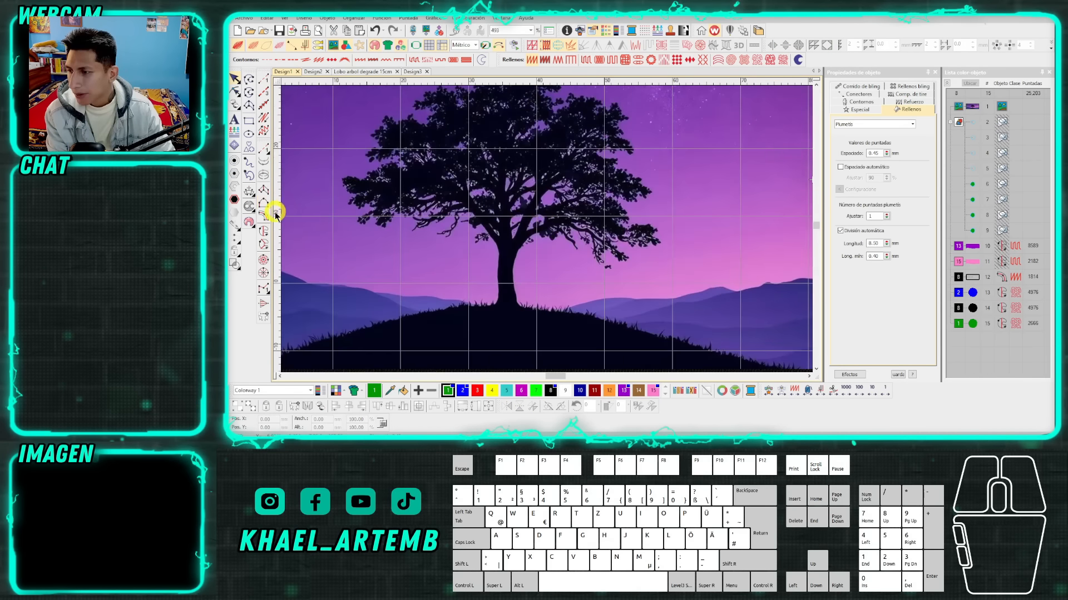
click(264, 230)
click(460, 201)
right_click(439, 201)
right_click(378, 225)
right_click(366, 223)
right_click(362, 214)
right_click(354, 201)
right_click(344, 184)
right_click(379, 171)
drag(405, 128, 477, 194)
right_click(453, 222)
right_click(453, 202)
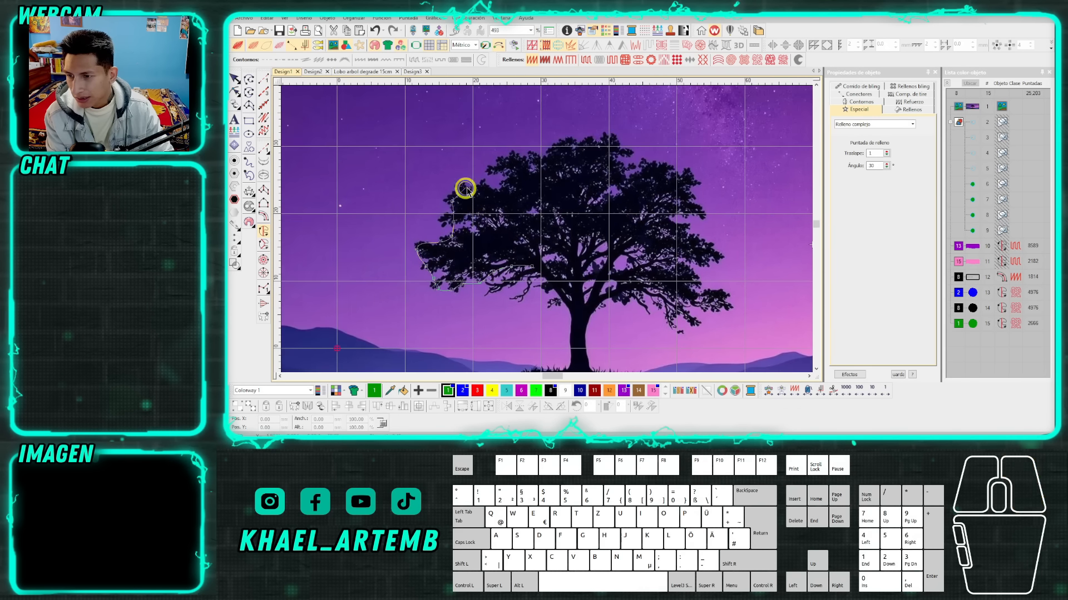
right_click(471, 185)
right_click(492, 185)
right_click(505, 175)
right_click(500, 163)
right_click(522, 156)
right_click(554, 150)
right_click(563, 139)
right_click(591, 134)
right_click(612, 137)
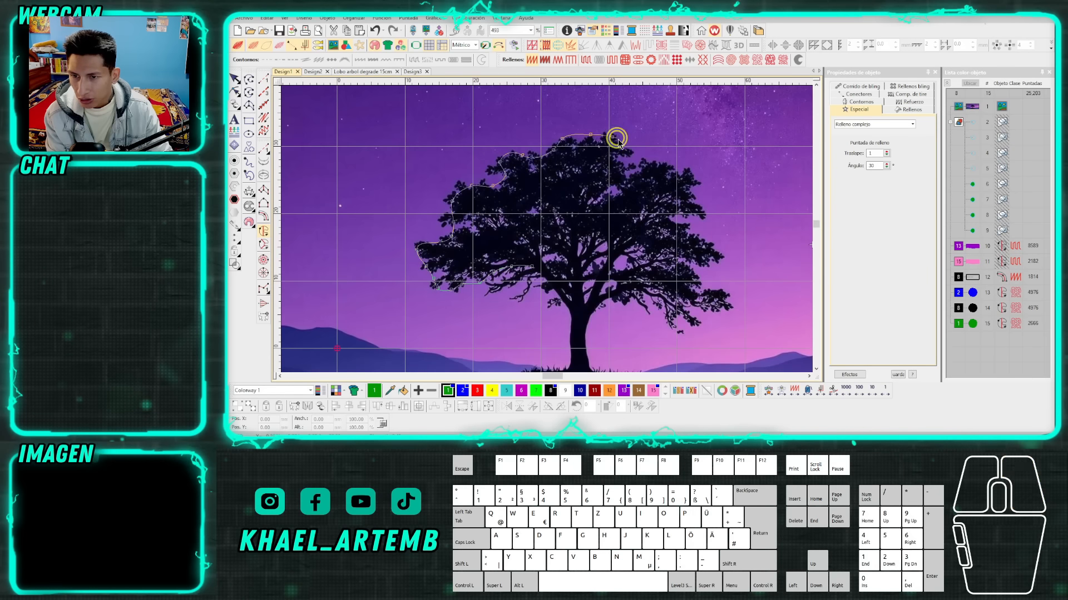
right_click(640, 166)
right_click(673, 167)
right_click(694, 179)
right_click(699, 199)
right_click(703, 215)
right_click(696, 222)
right_click(720, 248)
right_click(699, 273)
right_click(707, 284)
right_click(726, 290)
right_click(729, 311)
right_click(703, 315)
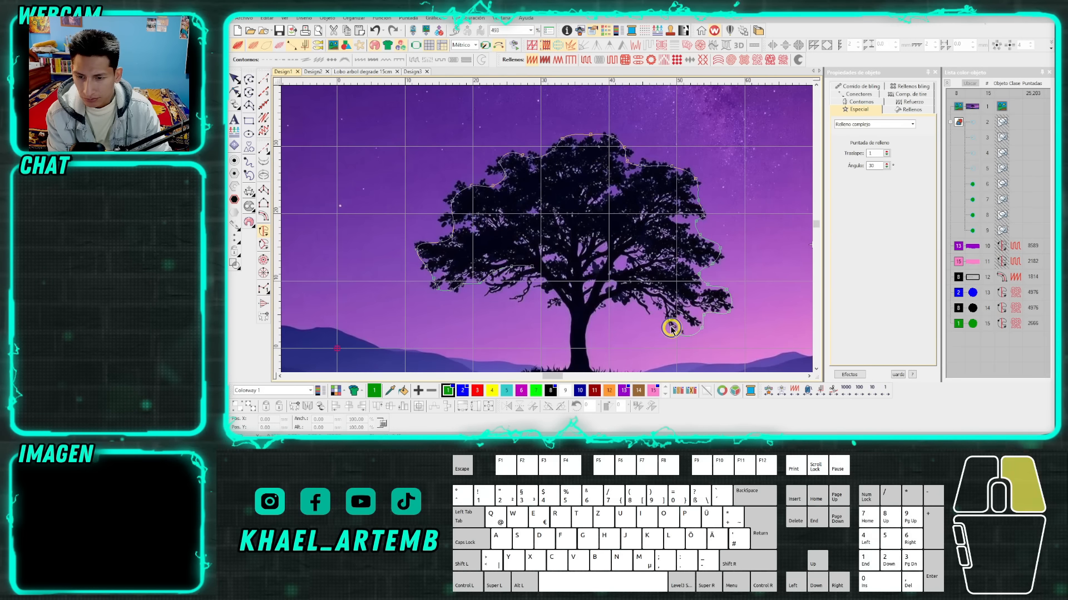